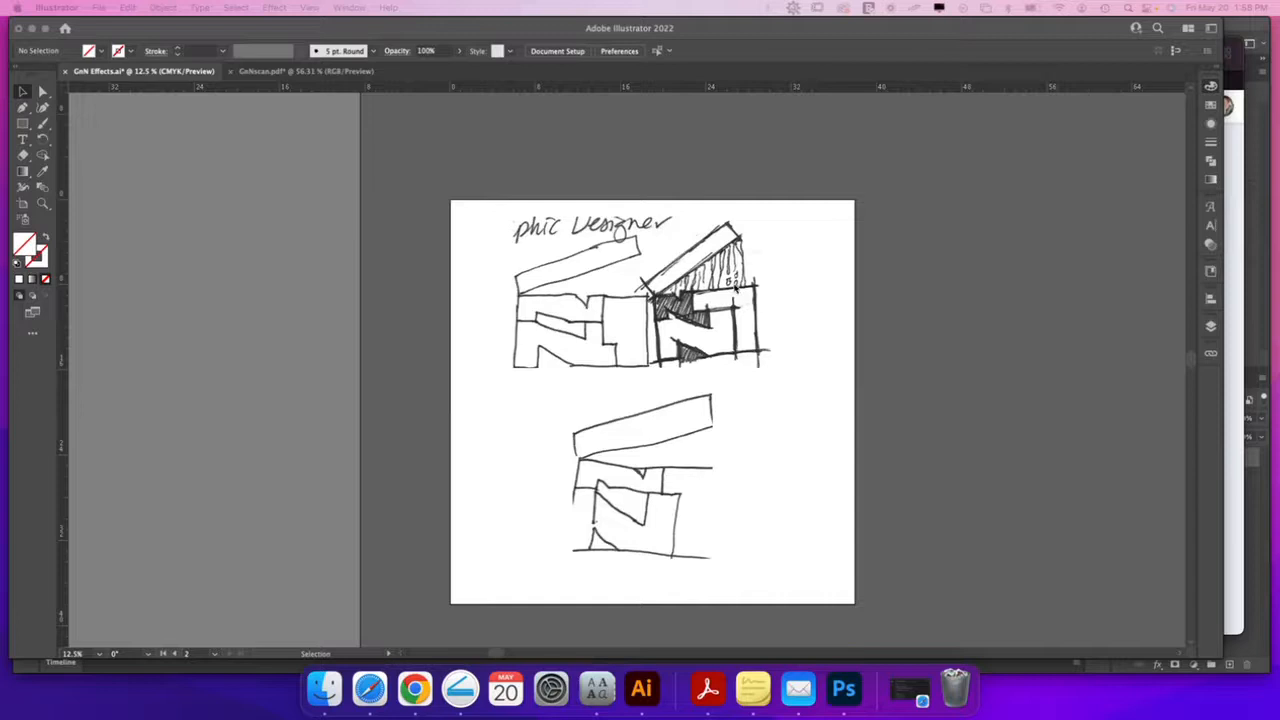
Zoom in on the upper N sketch so it fills most of the window
left_click(743, 299)
key("z")
mouse_move(733, 287)
left_mouse_down()
mouse_move(907, 331)
mouse_move(840, 352)
mouse_move(816, 382)
left_mouse_up()
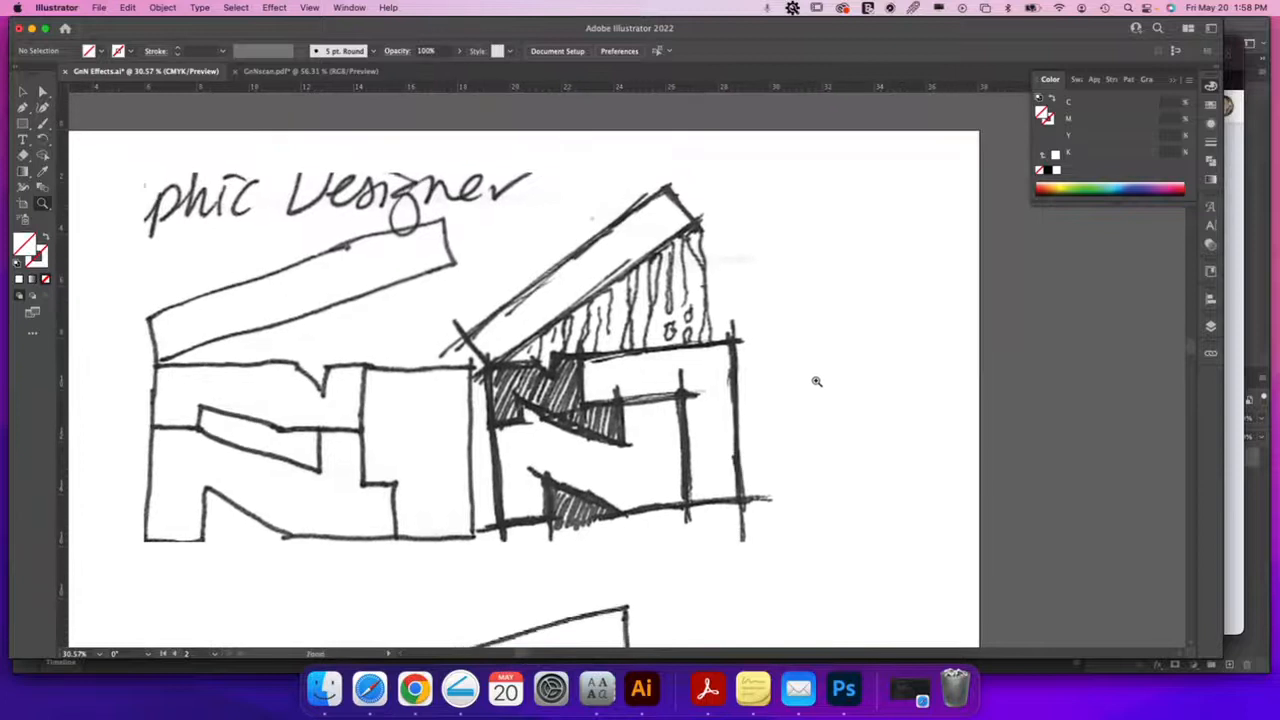
Select the placed scanned sketch image
key("v")
left_click(765, 350)
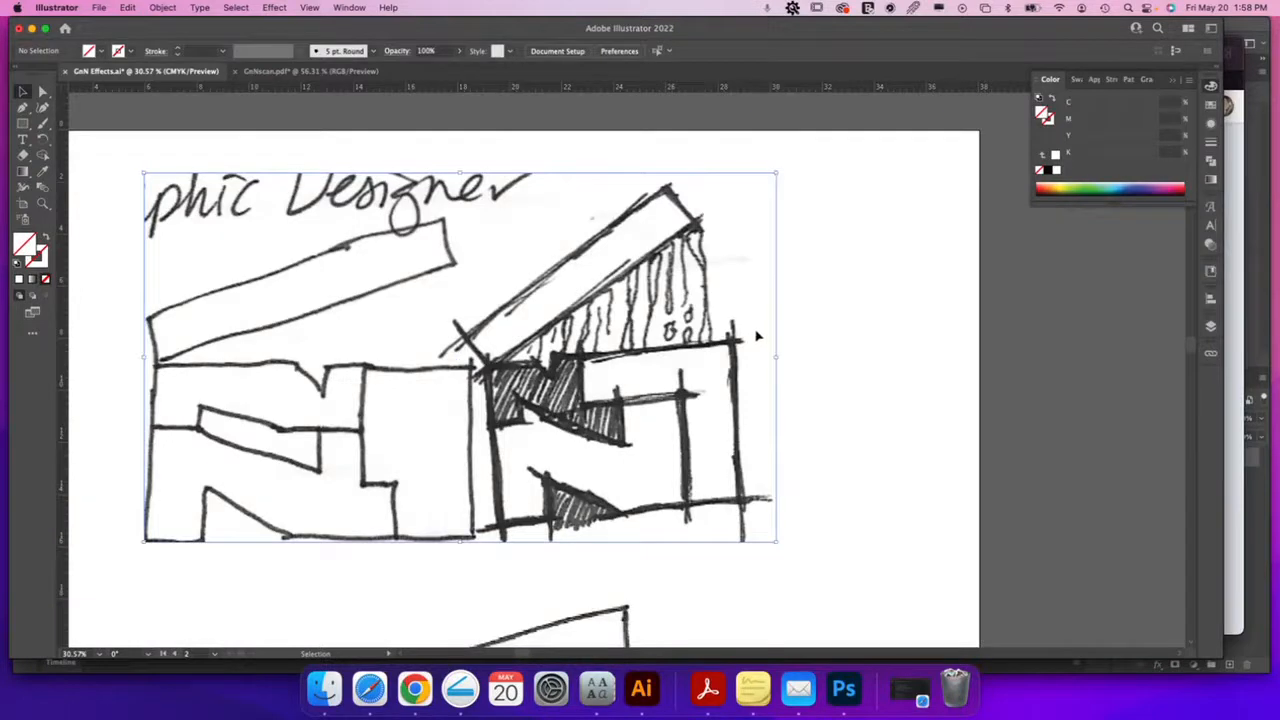
left_click(757, 340)
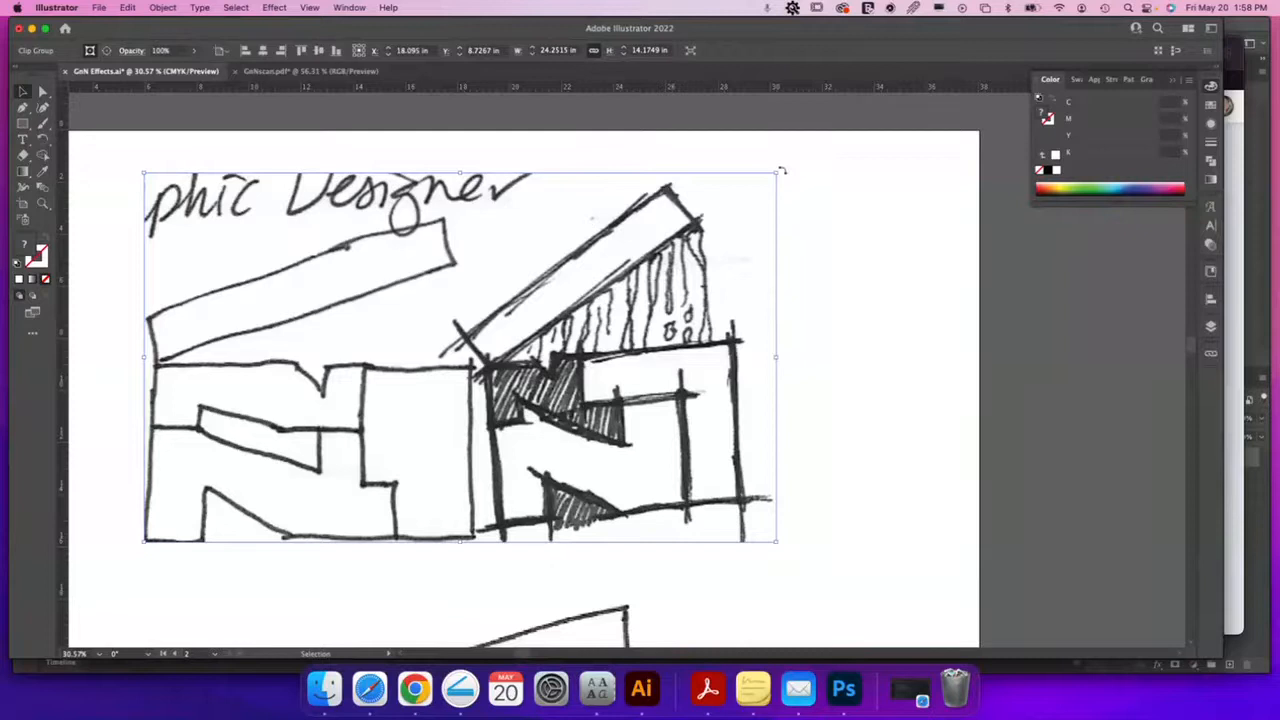
Add a horizontal guide at the sketch's base and rotate the sketch clockwise until its base is level
left_click_drag(634, 90, 634, 525)
left_click(710, 320)
left_click_drag(783, 169, 808, 200)
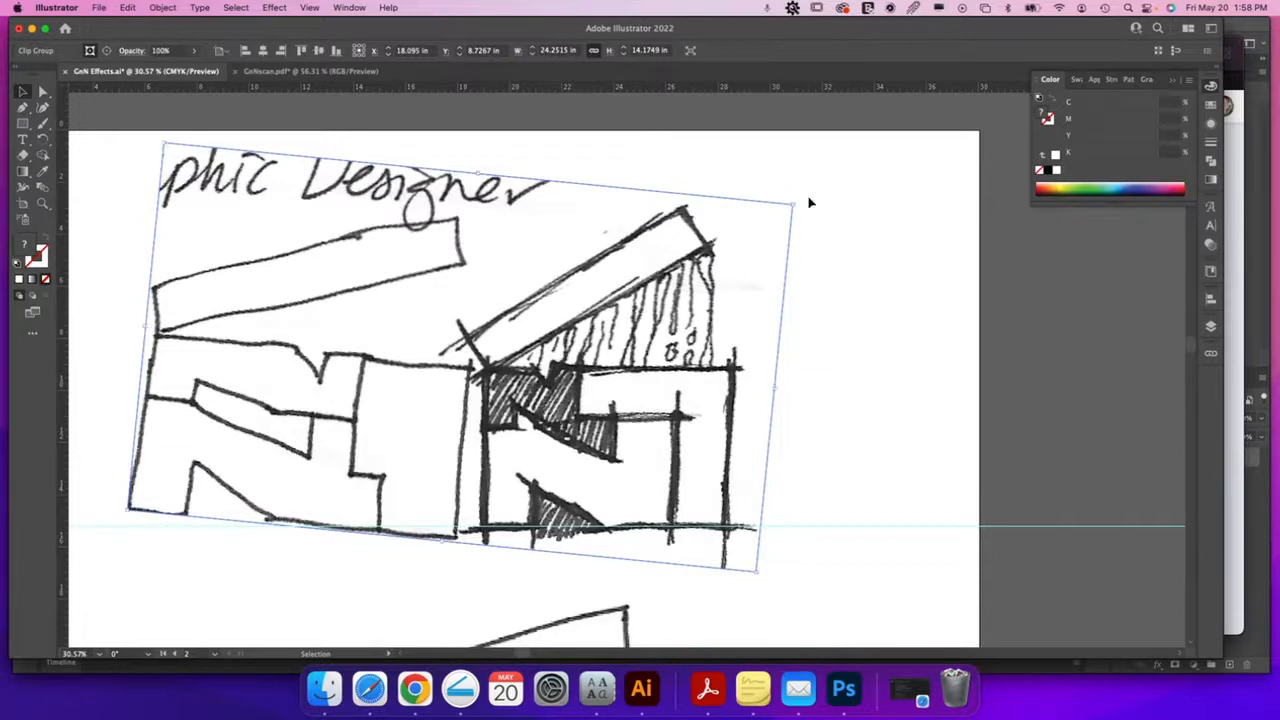
scroll(585, 326, "down", 3)
left_click(22, 123)
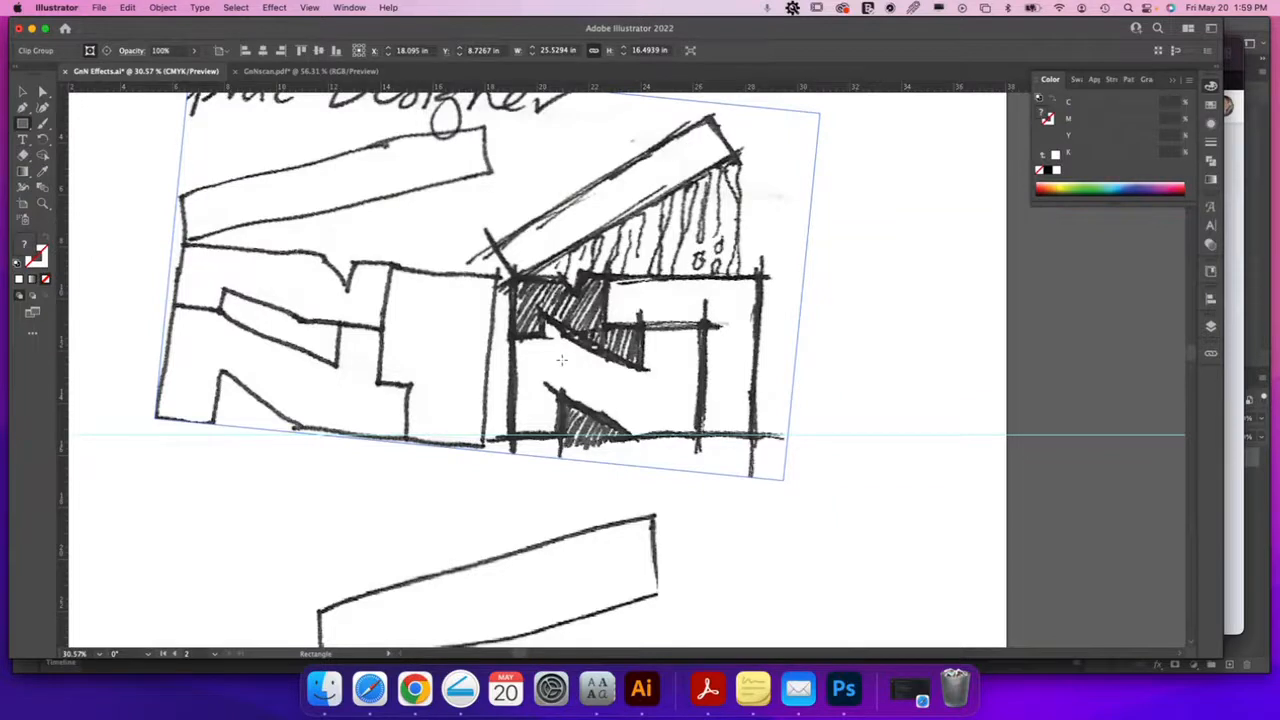
Draw a rectangle over the sketch's right square frame with a magenta stroke
mouse_move(514, 279)
left_mouse_down()
mouse_move(737, 380)
mouse_move(768, 437)
left_mouse_up()
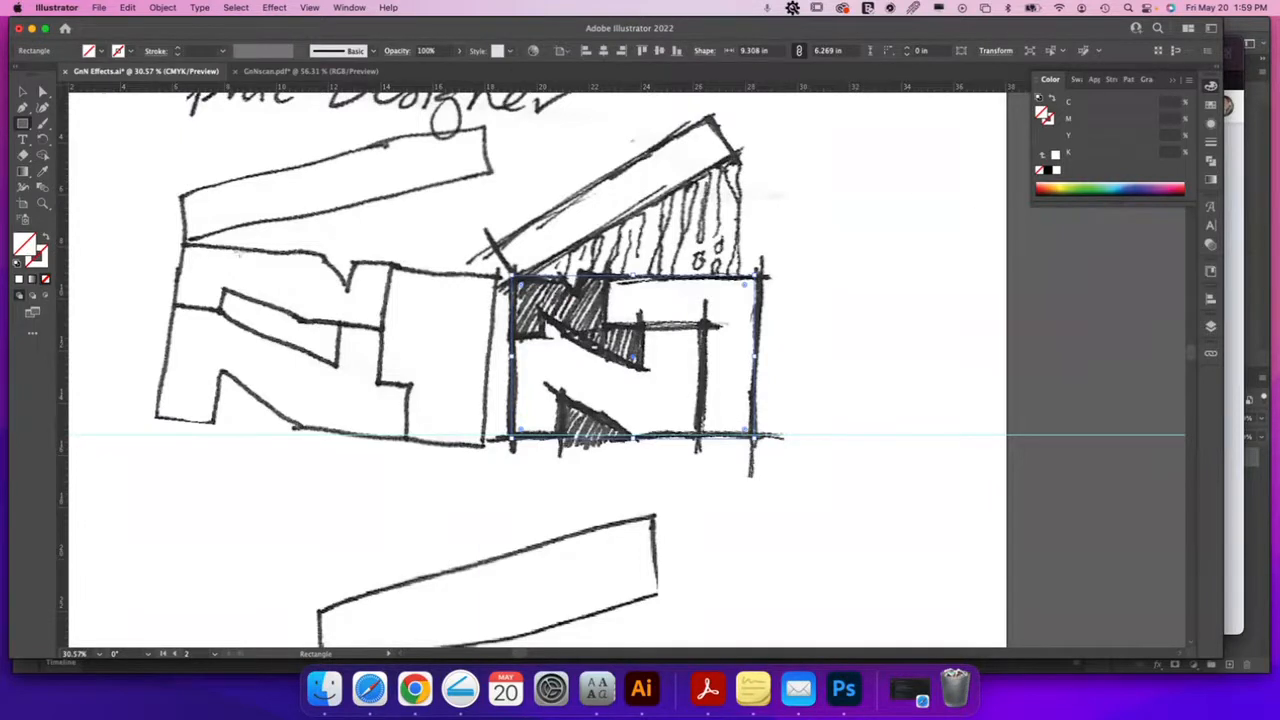
left_click(39, 264)
left_click(1168, 184)
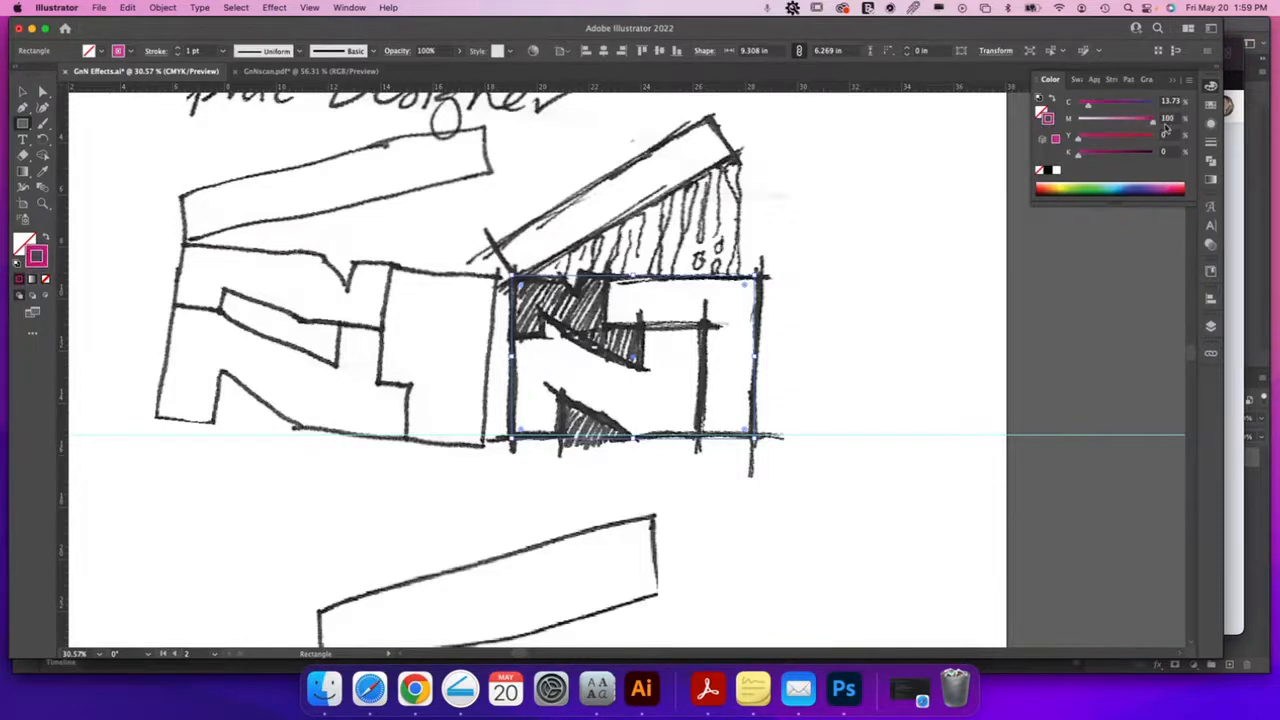
Set the rectangle's stroke weight to 8 pt
left_click(1211, 142)
left_click(1141, 101)
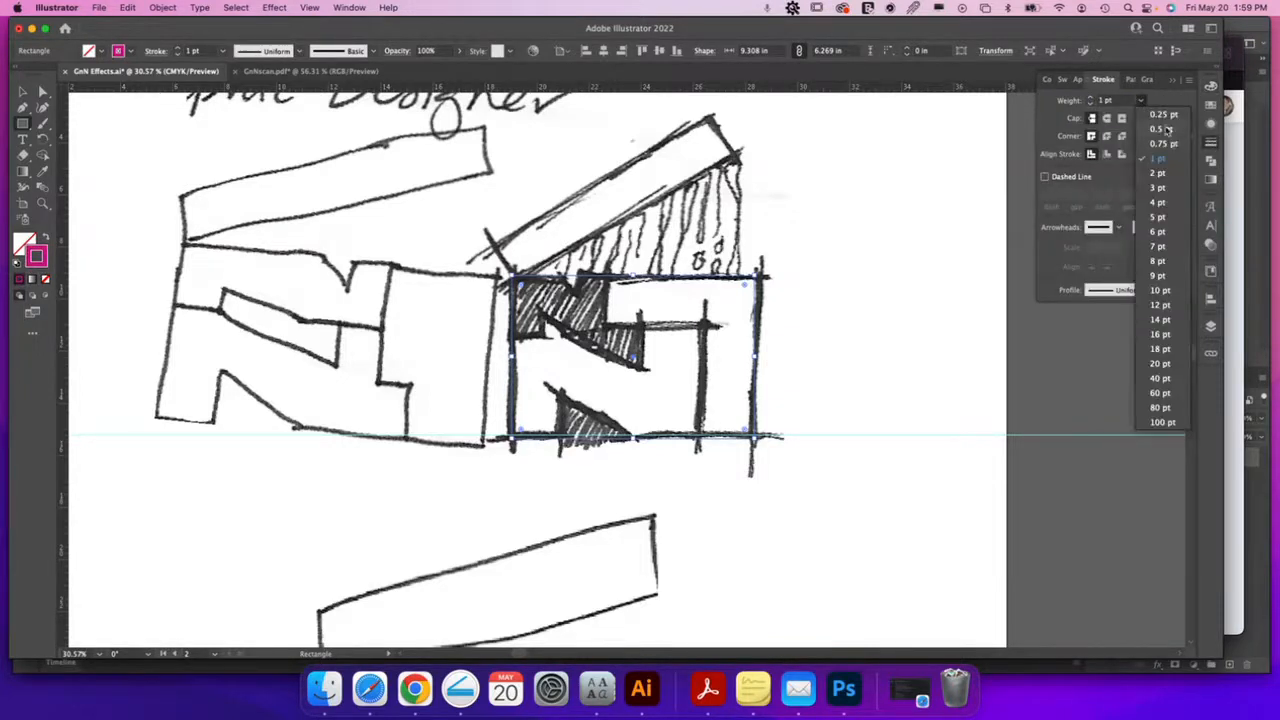
left_click(1160, 203)
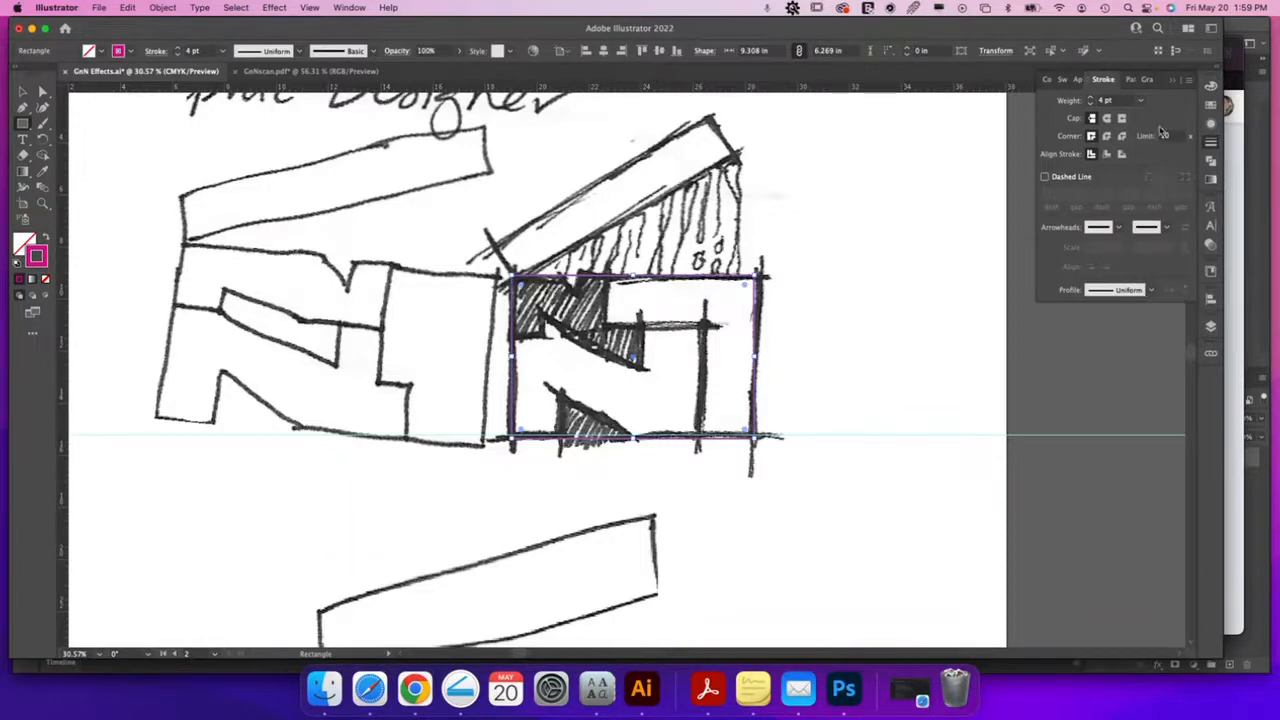
left_click(1141, 101)
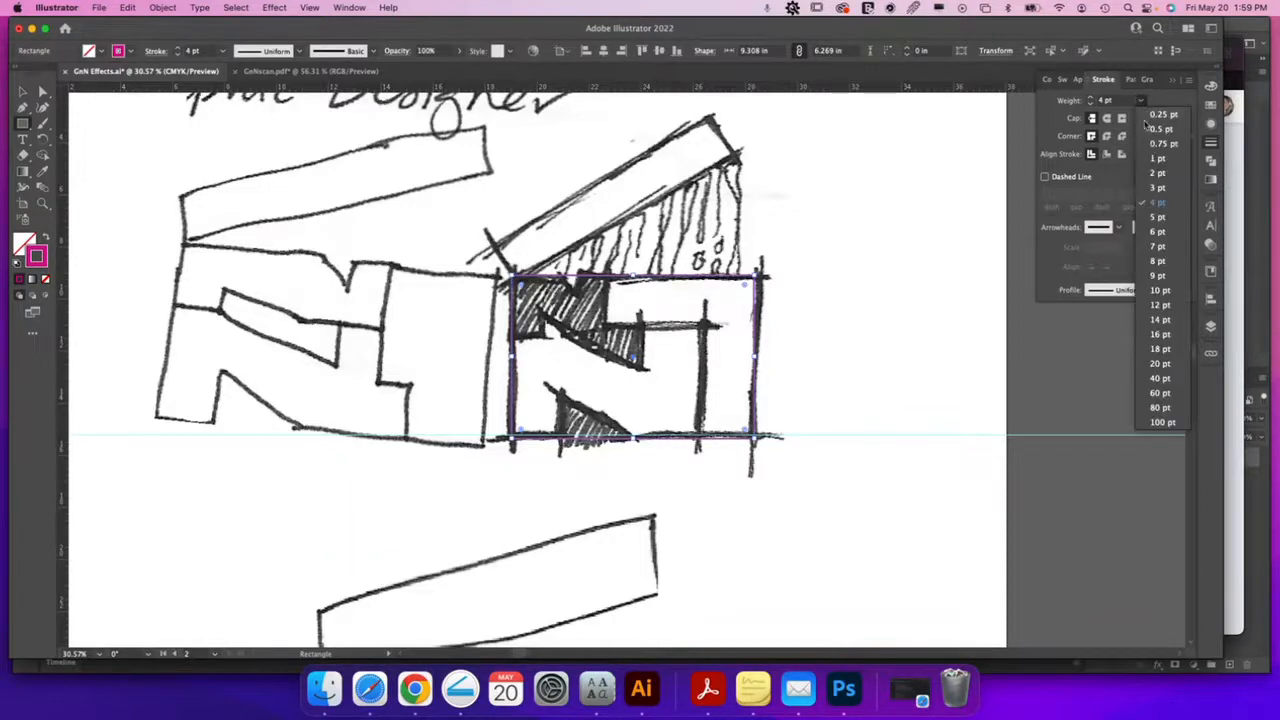
left_click(1158, 261)
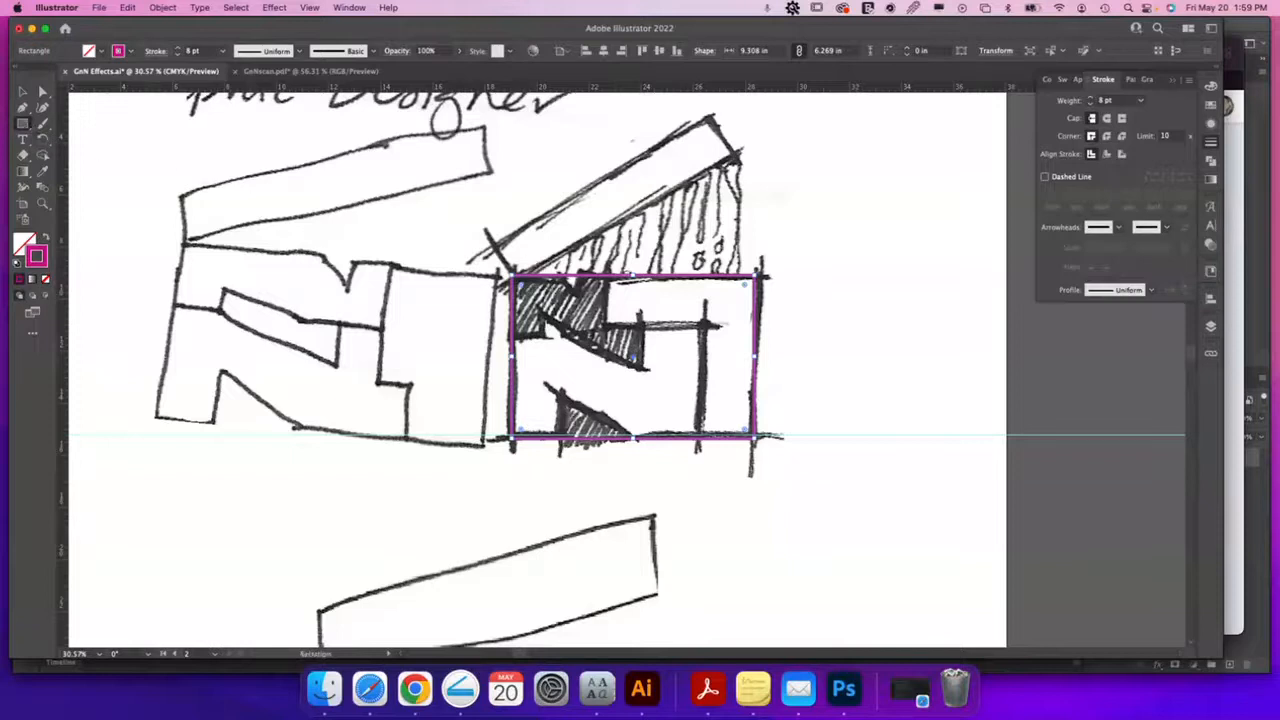
Draw a 5.68 × 1.94 in magenta rectangle along the frame's top-right inside edge, with Snap to Point off
left_click_drag(606, 325, 754, 278)
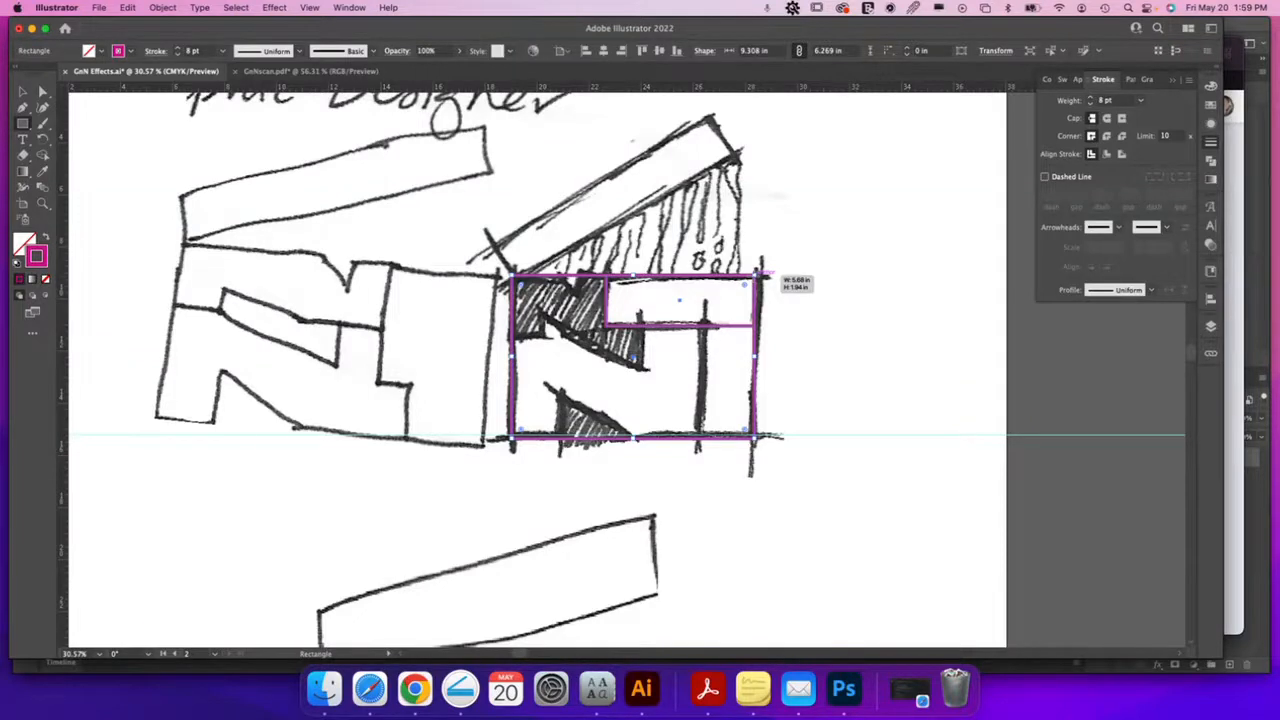
left_click_drag(760, 273, 756, 276)
left_click(348, 8)
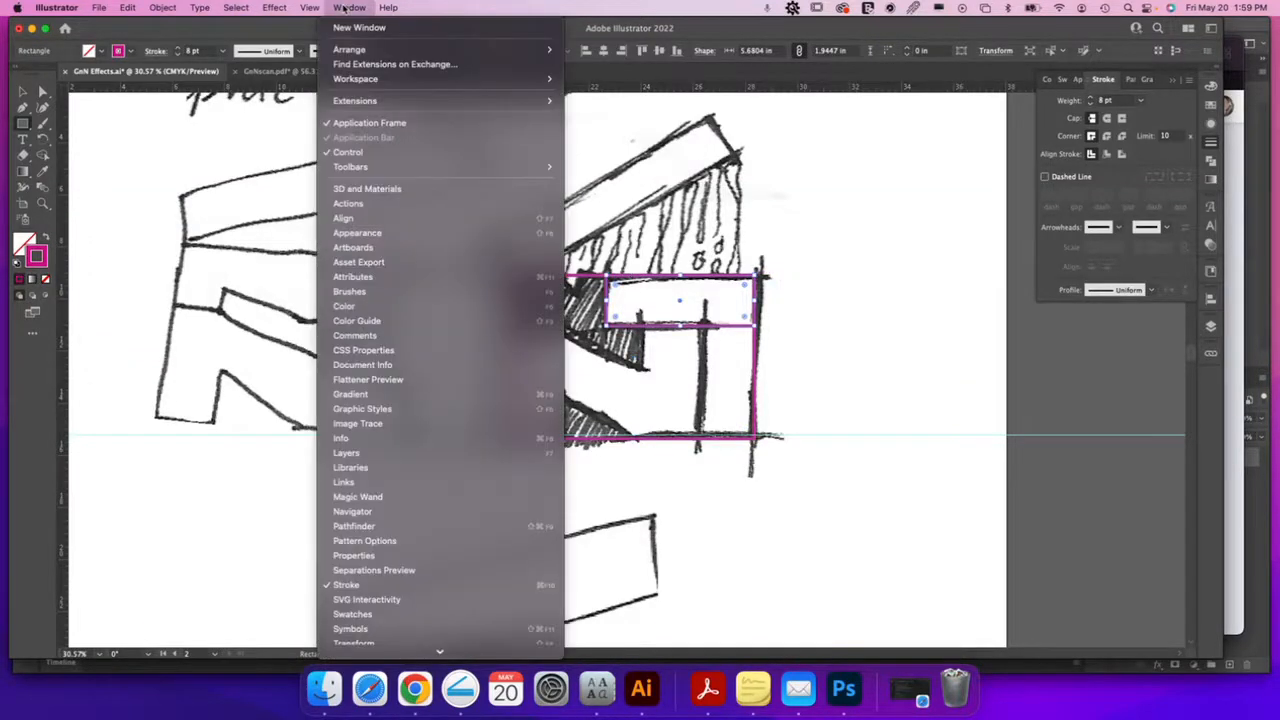
scroll(411, 383, "down", 5)
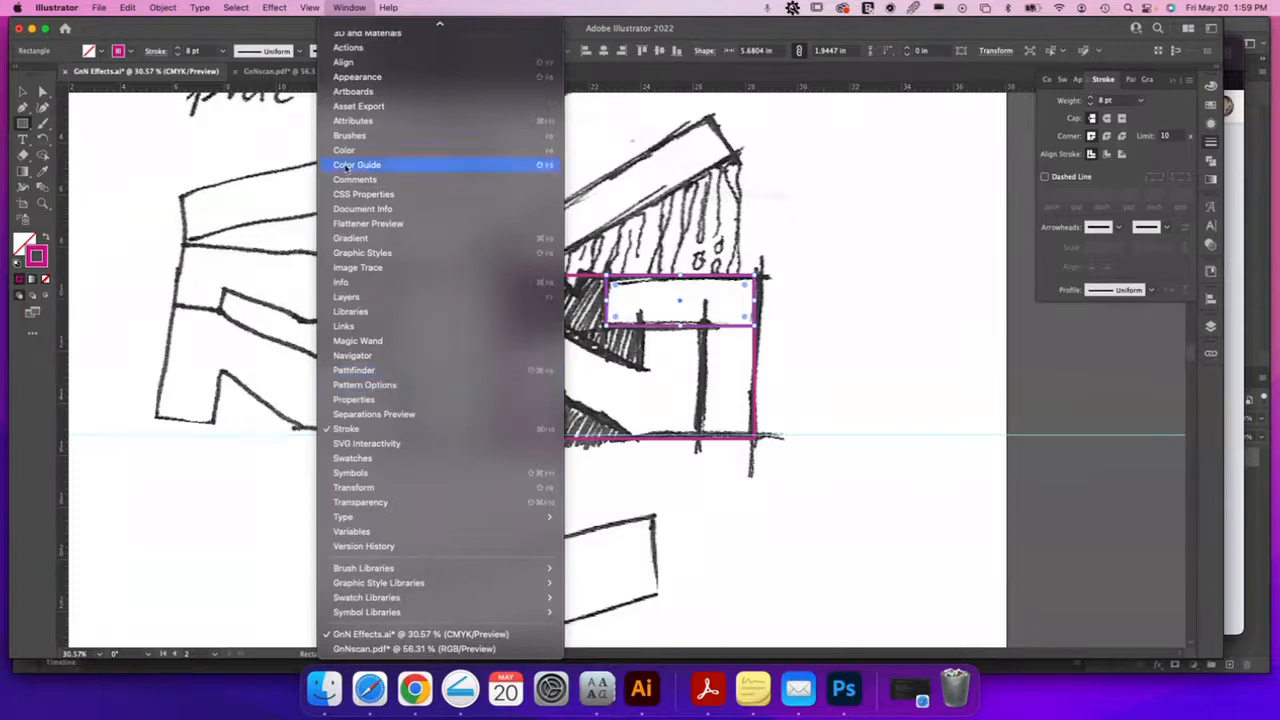
mouse_move(304, 6)
scroll(330, 420, "down", 3)
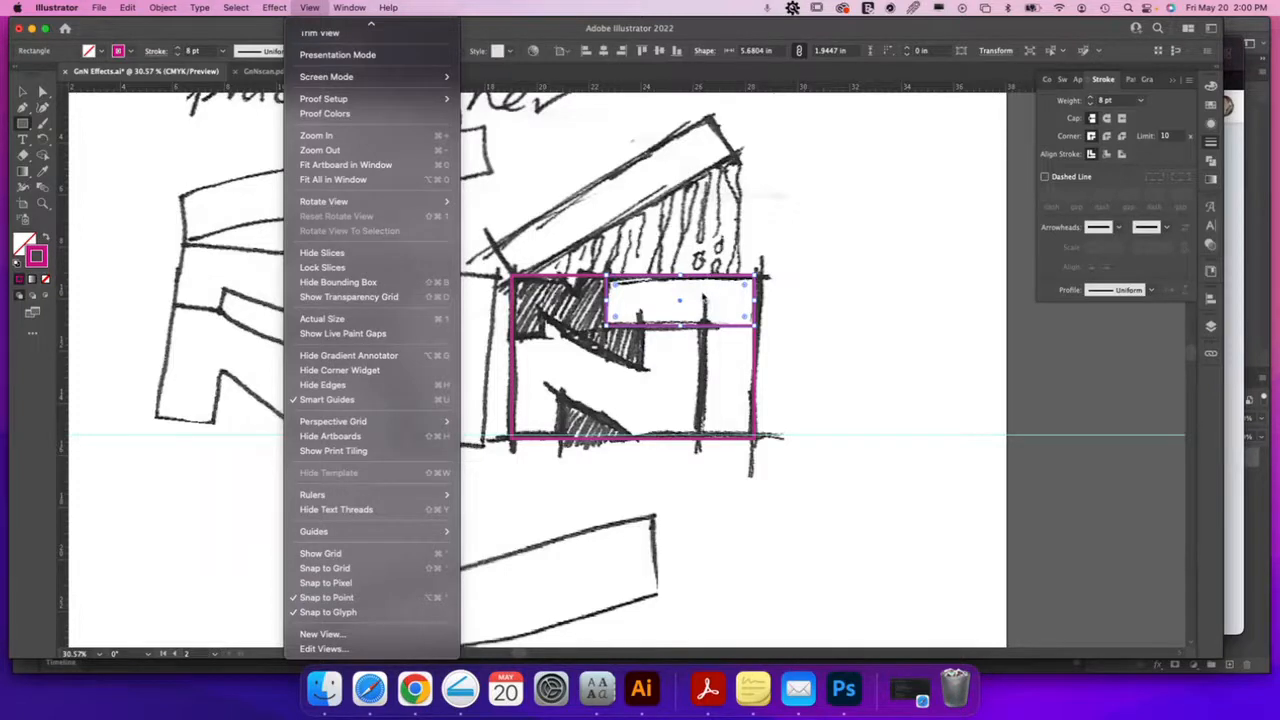
left_click(679, 296)
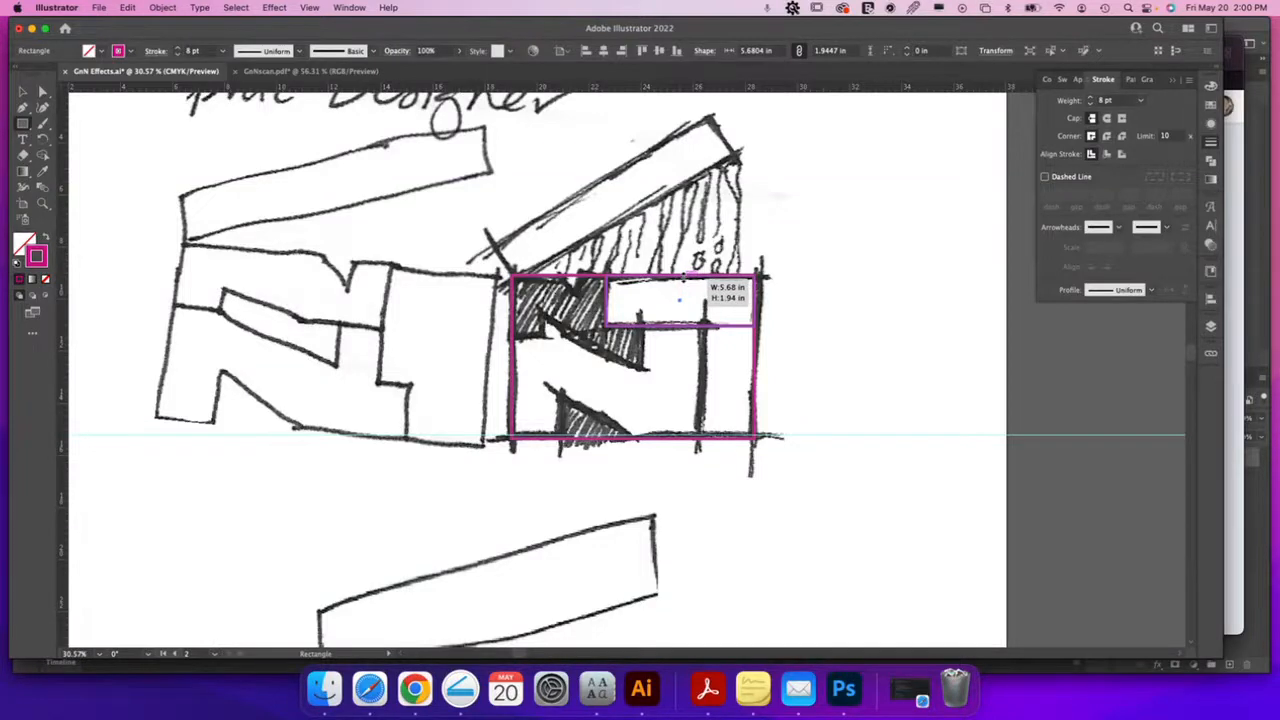
left_click_drag(684, 277, 684, 276)
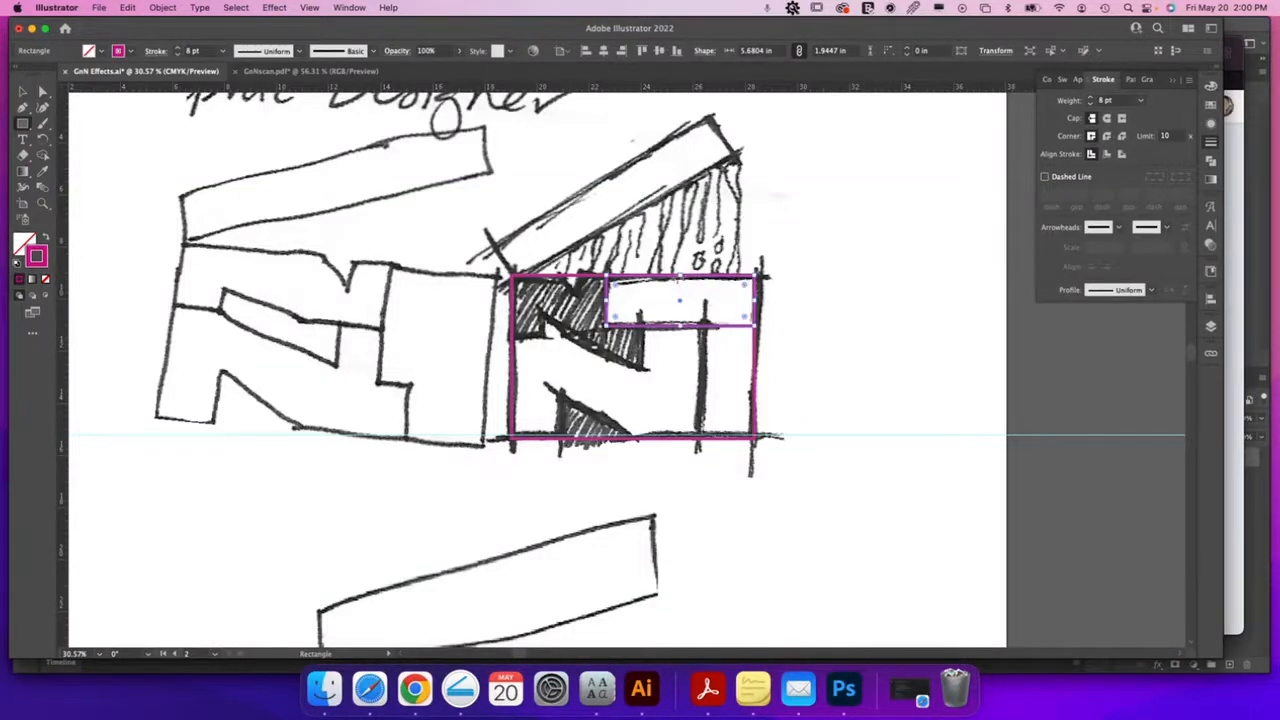
key("v")
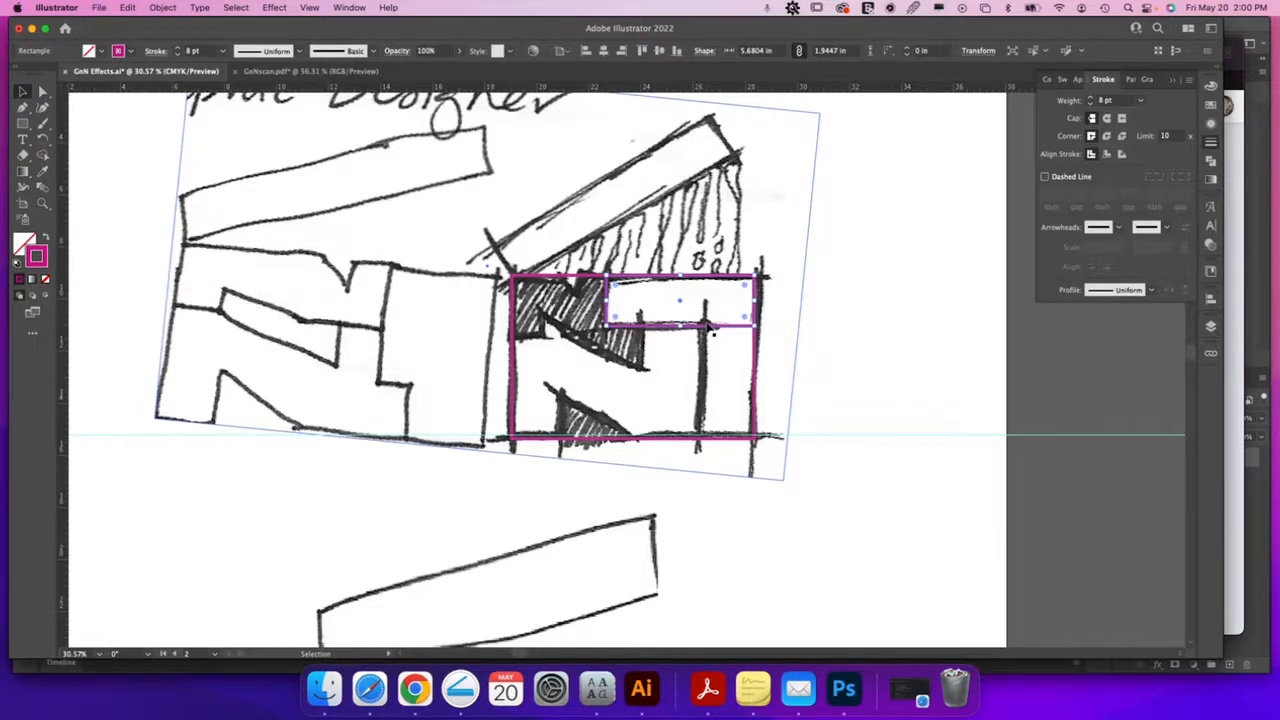
key("a")
key("v")
key("a")
key("v")
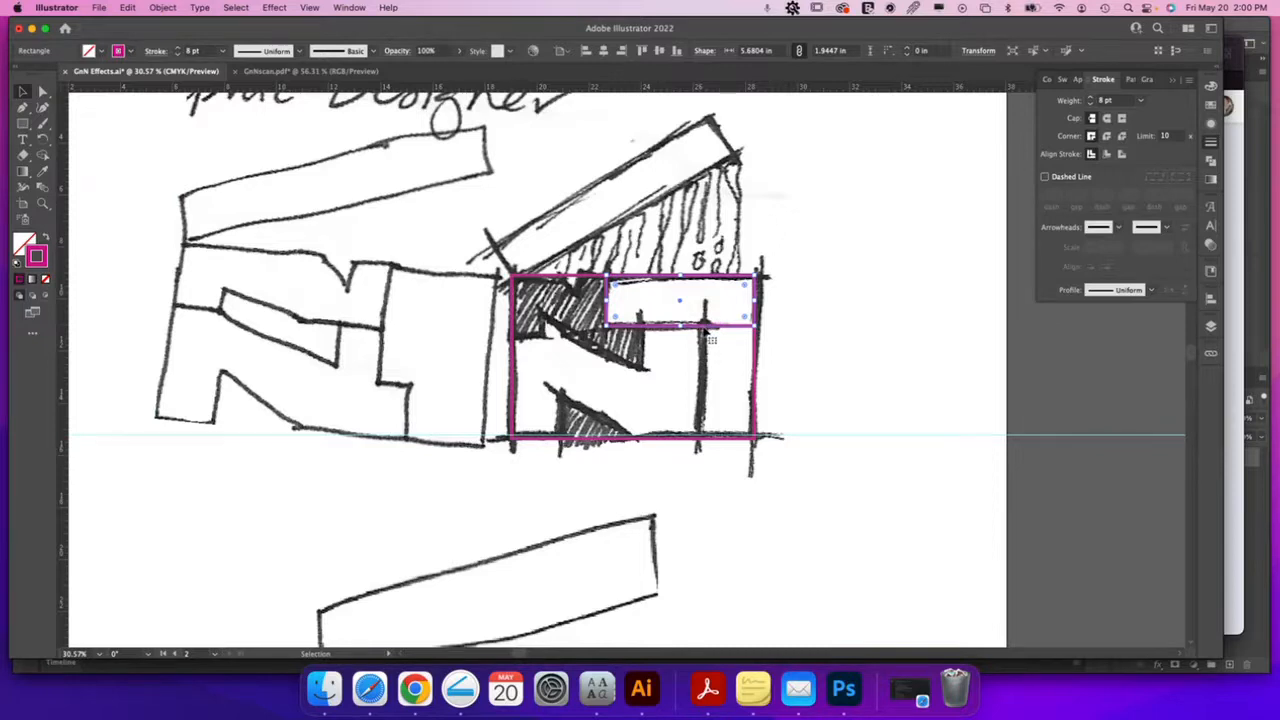
left_click(817, 334)
left_click_drag(706, 330, 832, 380)
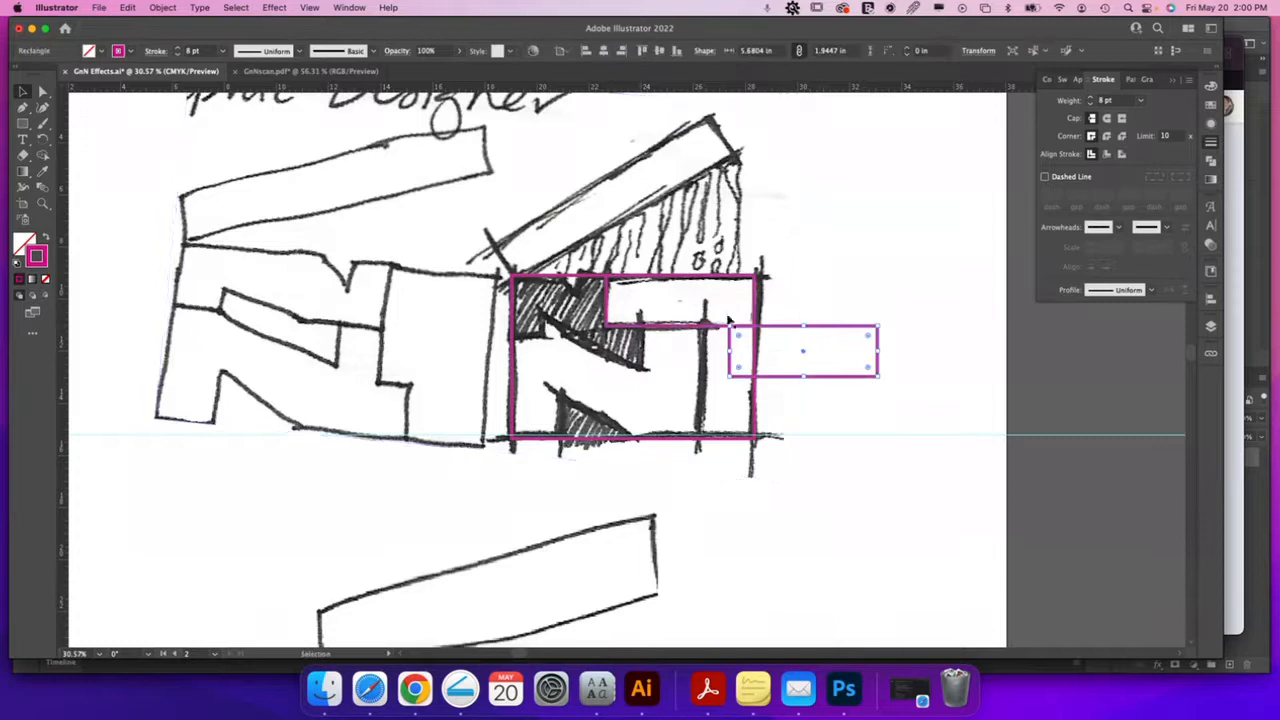
key("super+z")
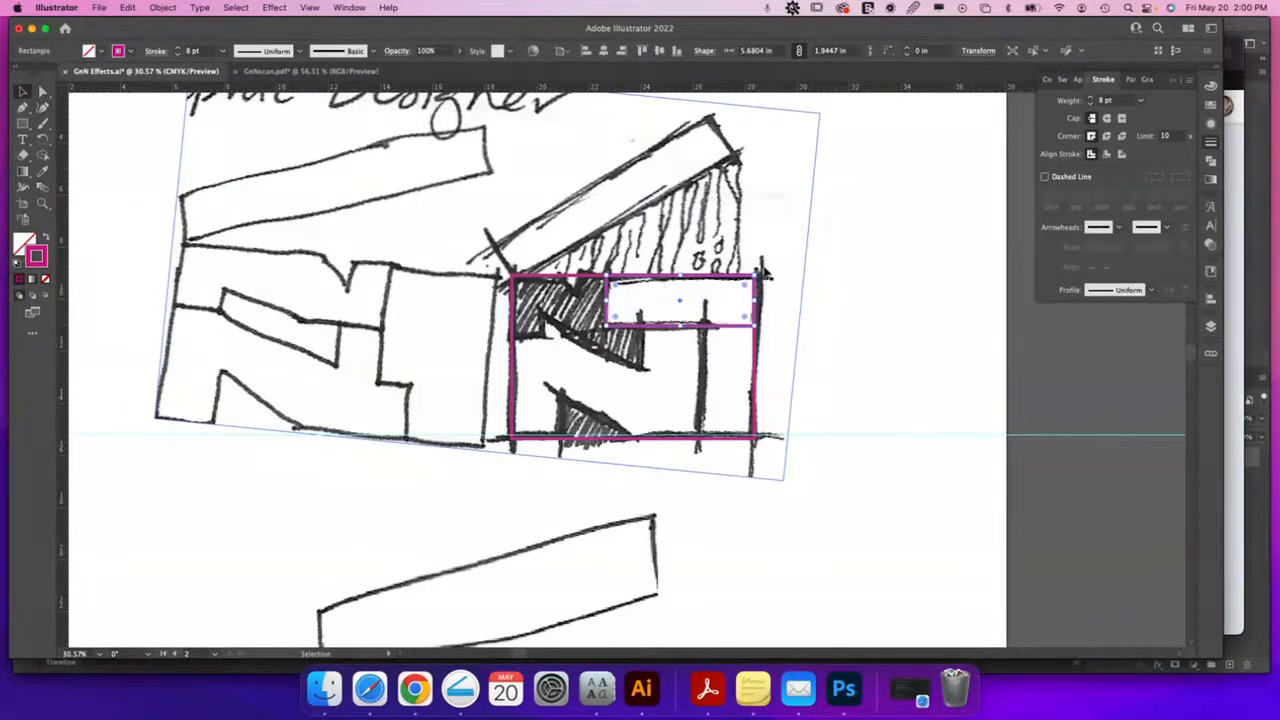
left_click_drag(772, 278, 670, 256)
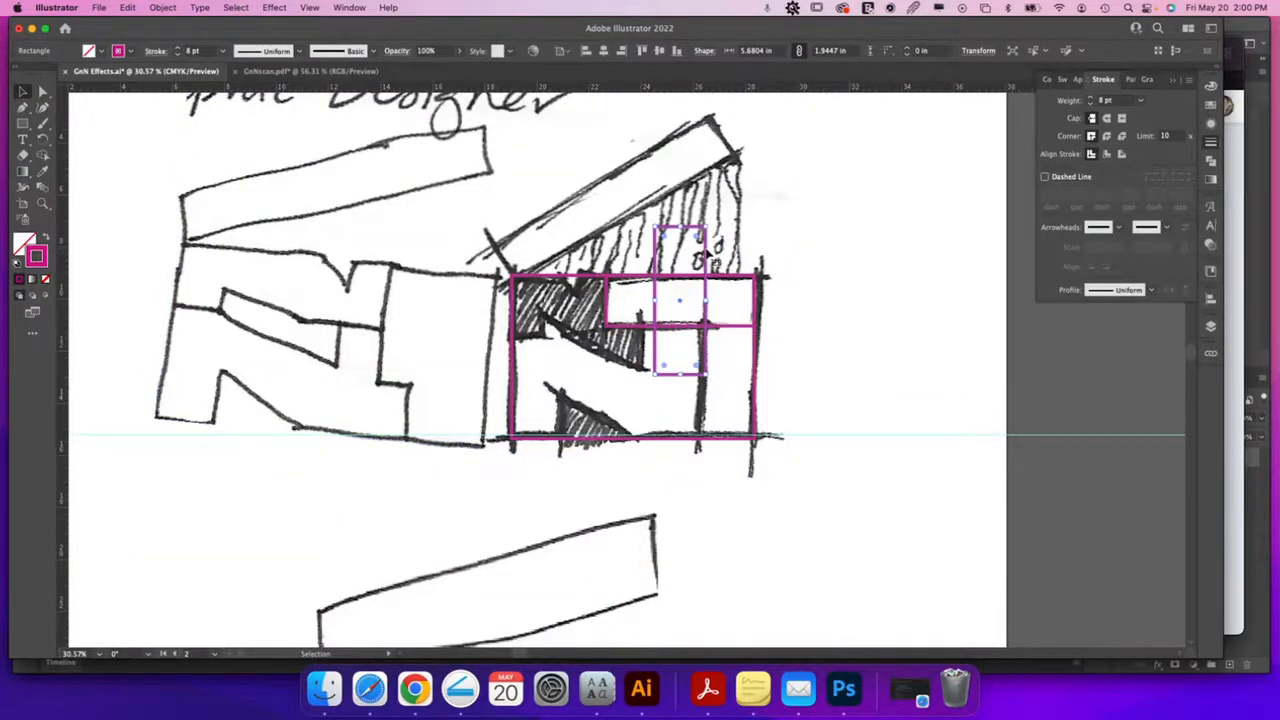
left_click_drag(705, 253, 754, 302)
key("super+z")
key("super+z")
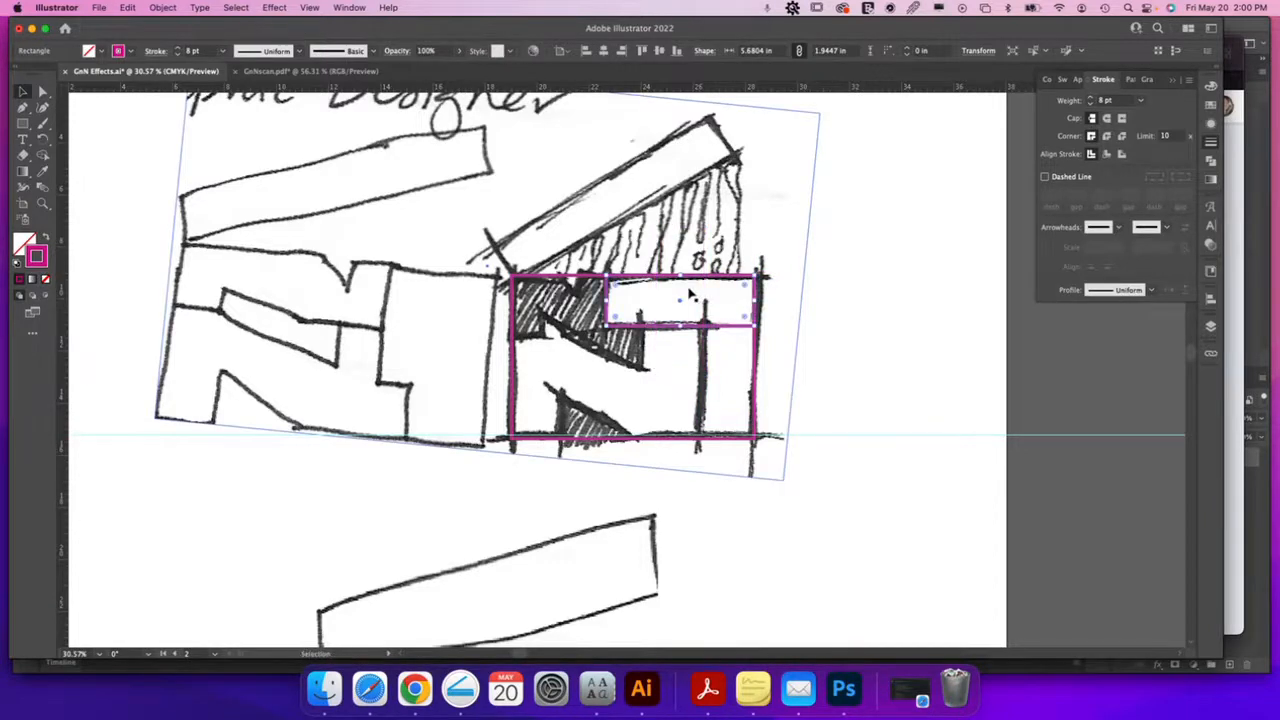
Rotate a copy of the small rectangle 90° so it stands upright beside the frame's right edge
left_click(42, 141)
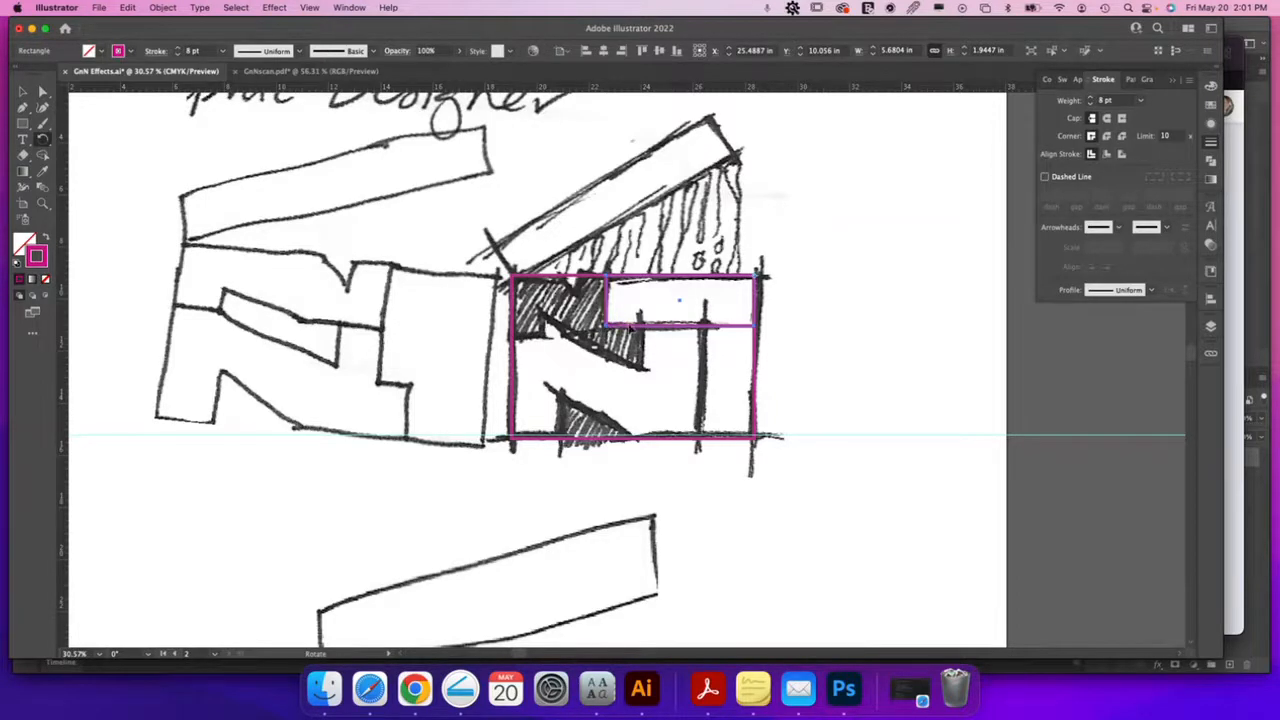
left_click_drag(662, 328, 773, 440)
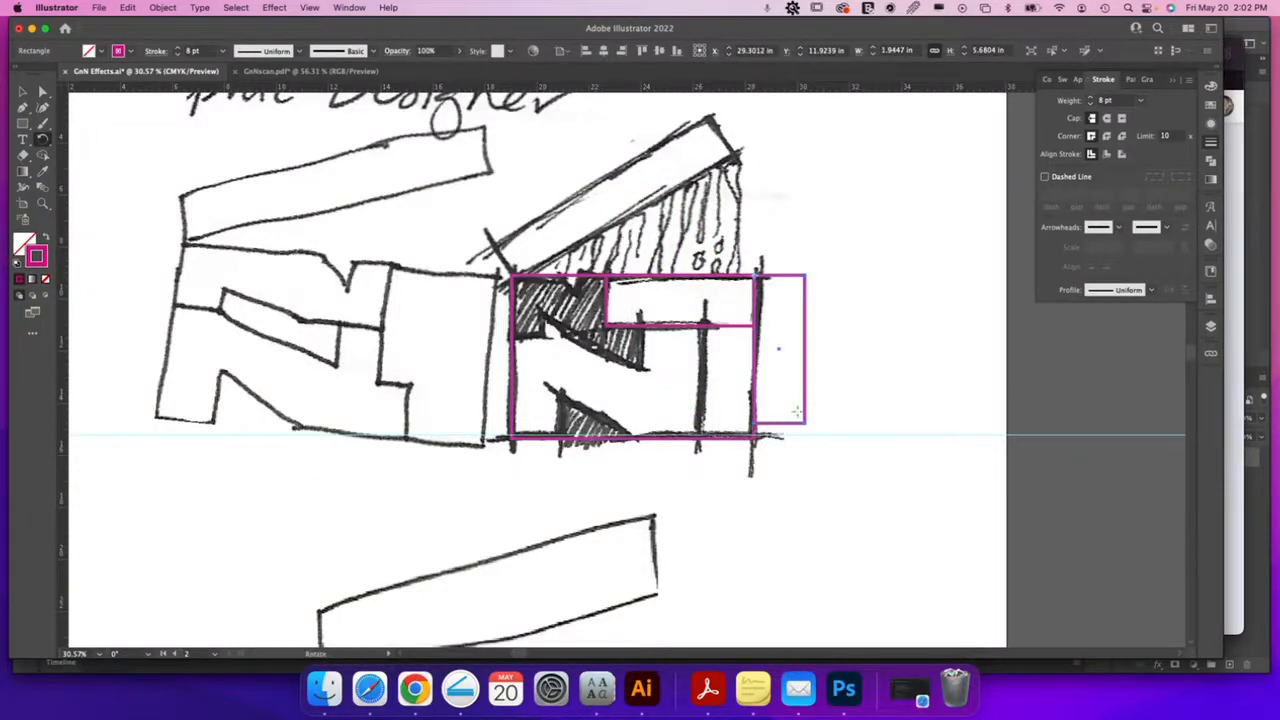
Extend the upright rectangle down to the frame's bottom, then add the large frame to the selection
left_click(23, 93)
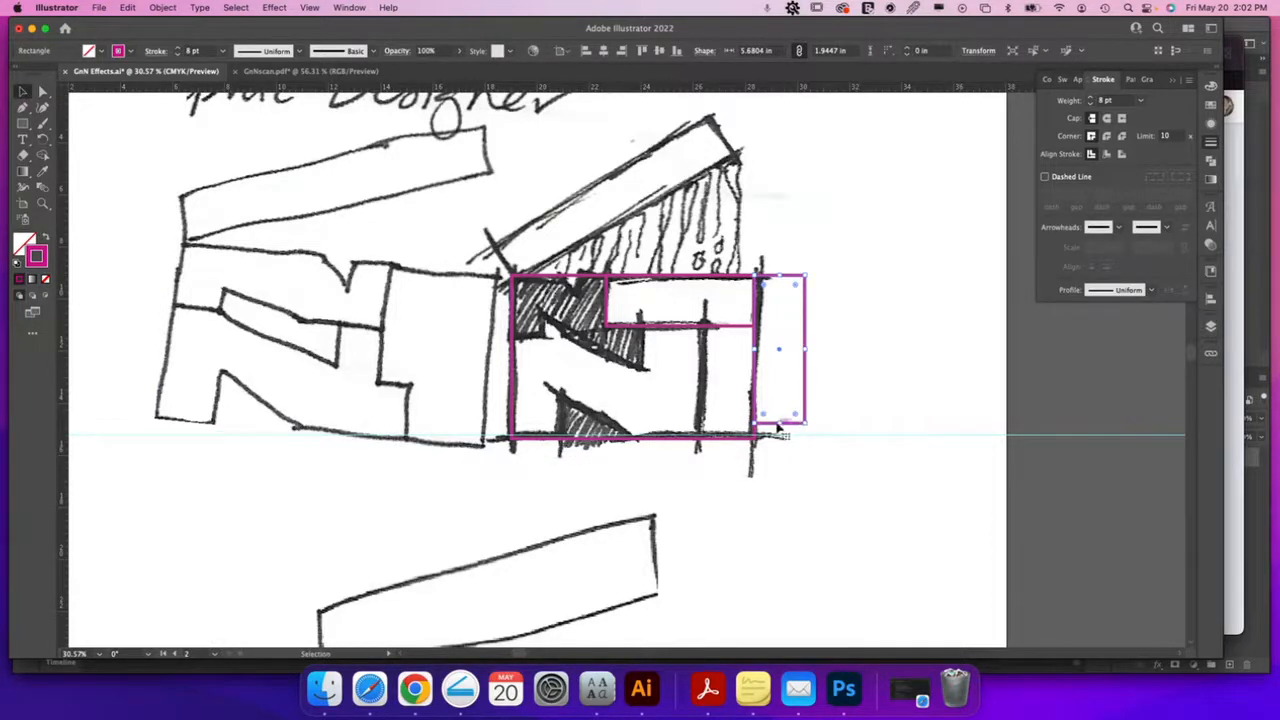
left_click_drag(781, 425, 781, 439)
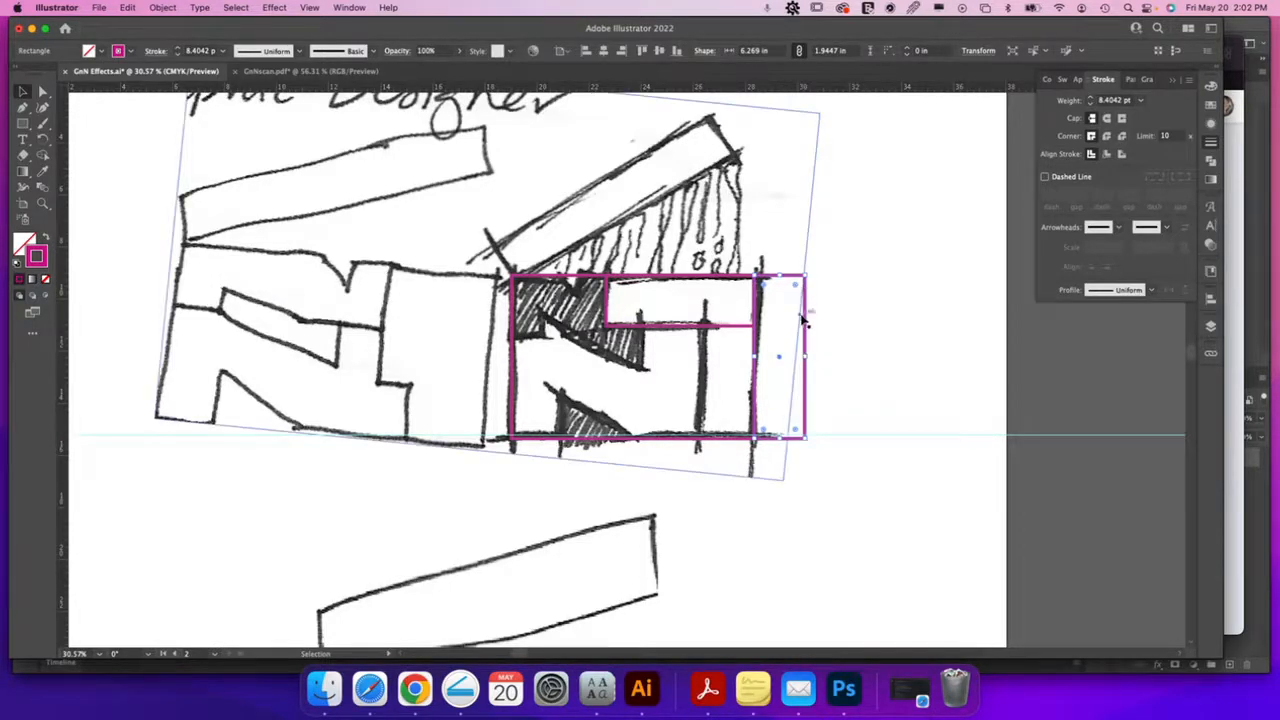
left_click(716, 439, "shift")
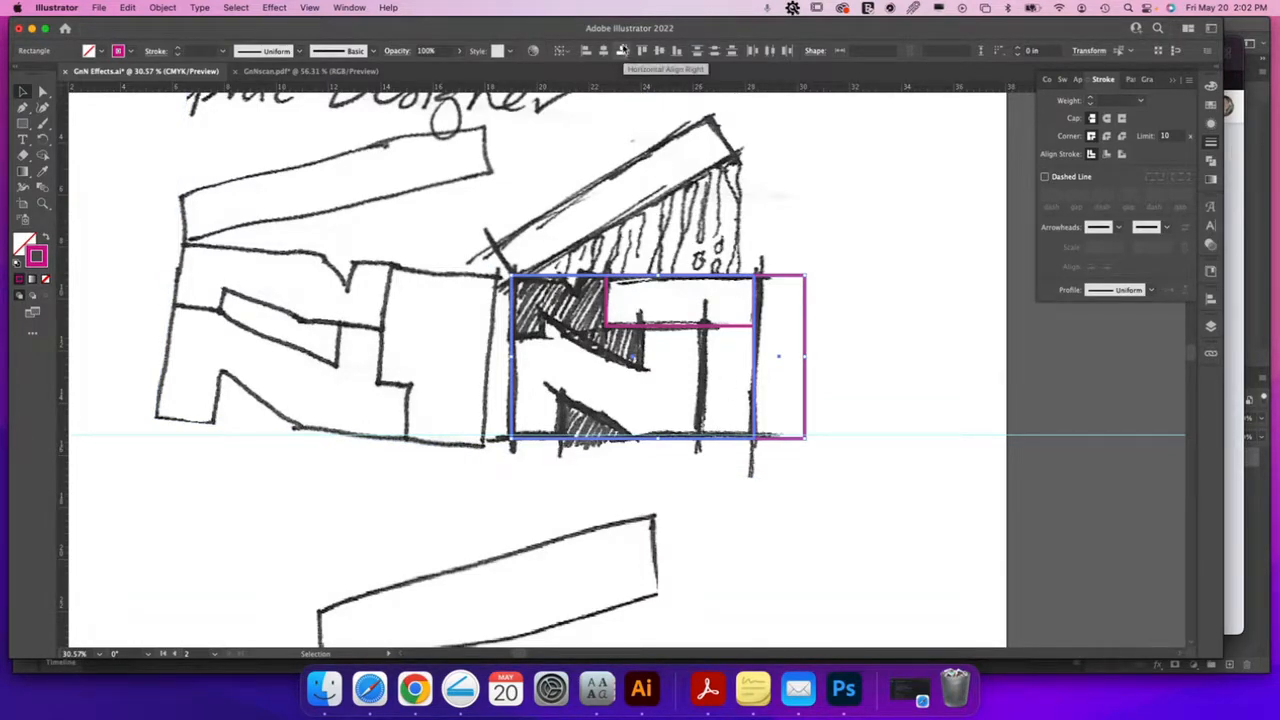
Undo the stray moves and slide the narrow 6.269 in rectangle inside the large rectangle's right edge
left_click(621, 51)
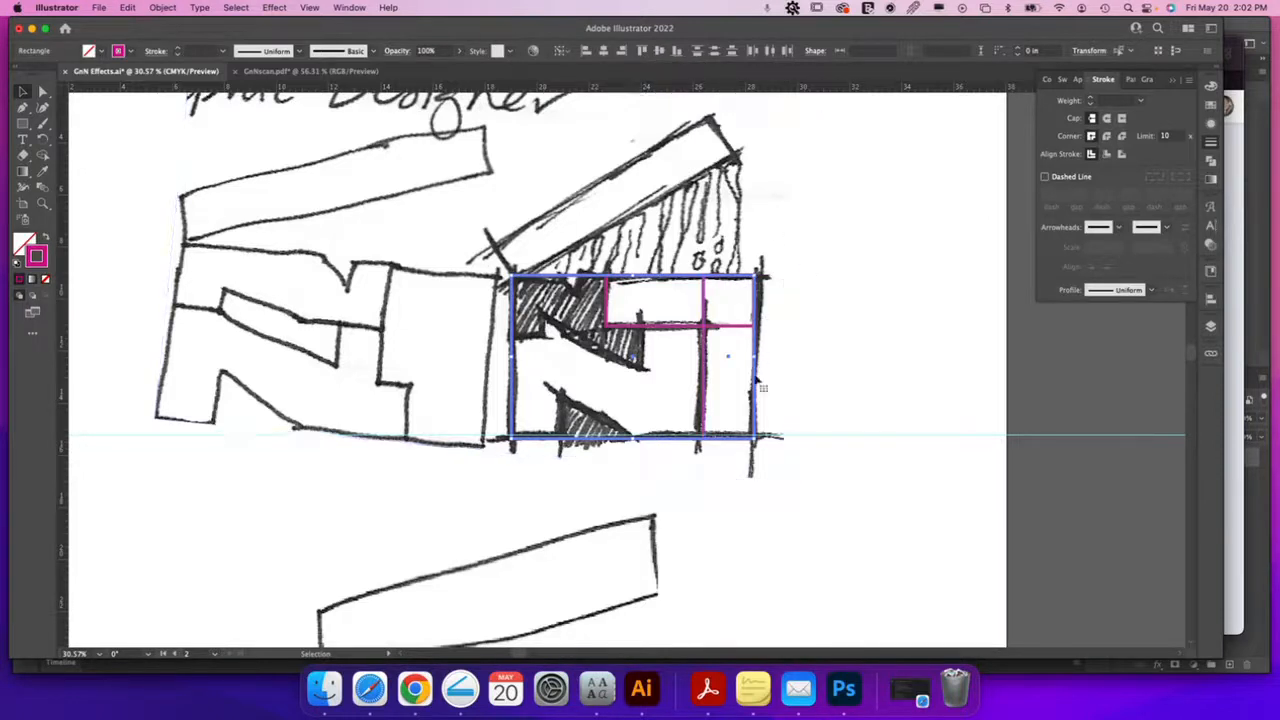
key("super+z")
left_click(872, 363)
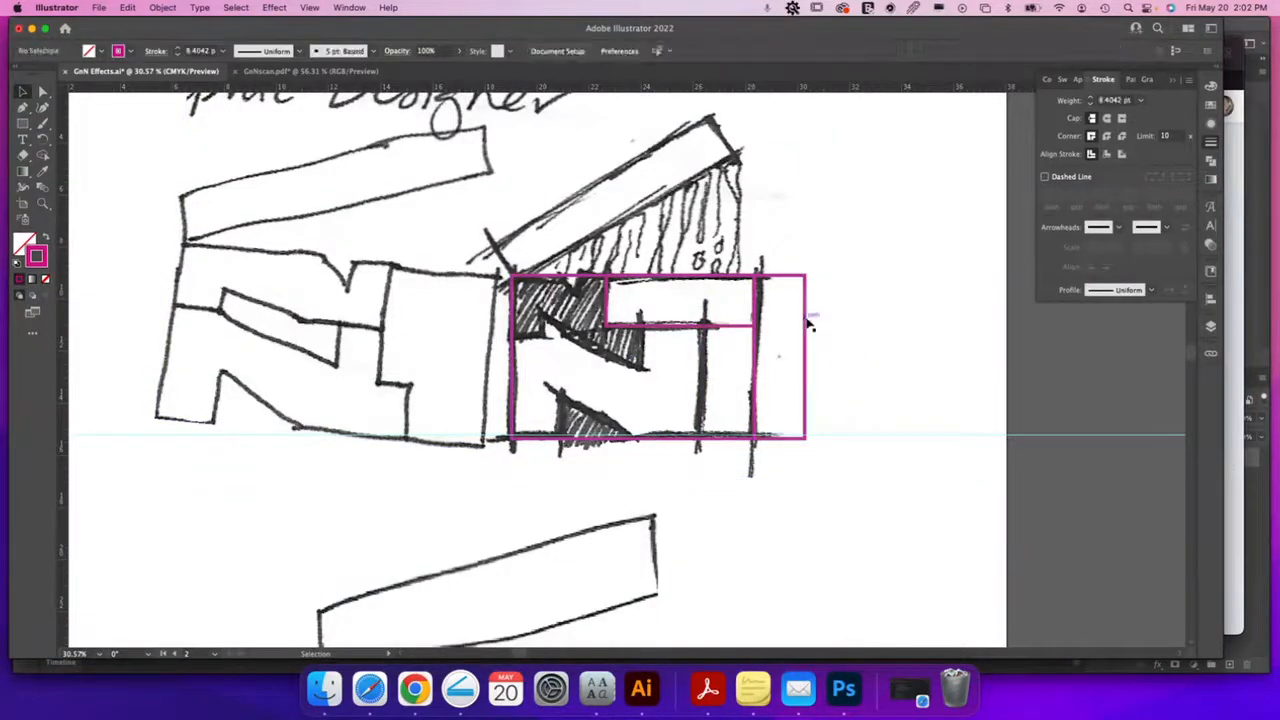
mouse_move(810, 322)
left_mouse_down()
mouse_move(754, 316)
mouse_move(767, 318)
mouse_move(748, 370)
mouse_move(755, 316)
mouse_move(770, 330)
mouse_move(831, 323)
left_mouse_up()
key("super+z")
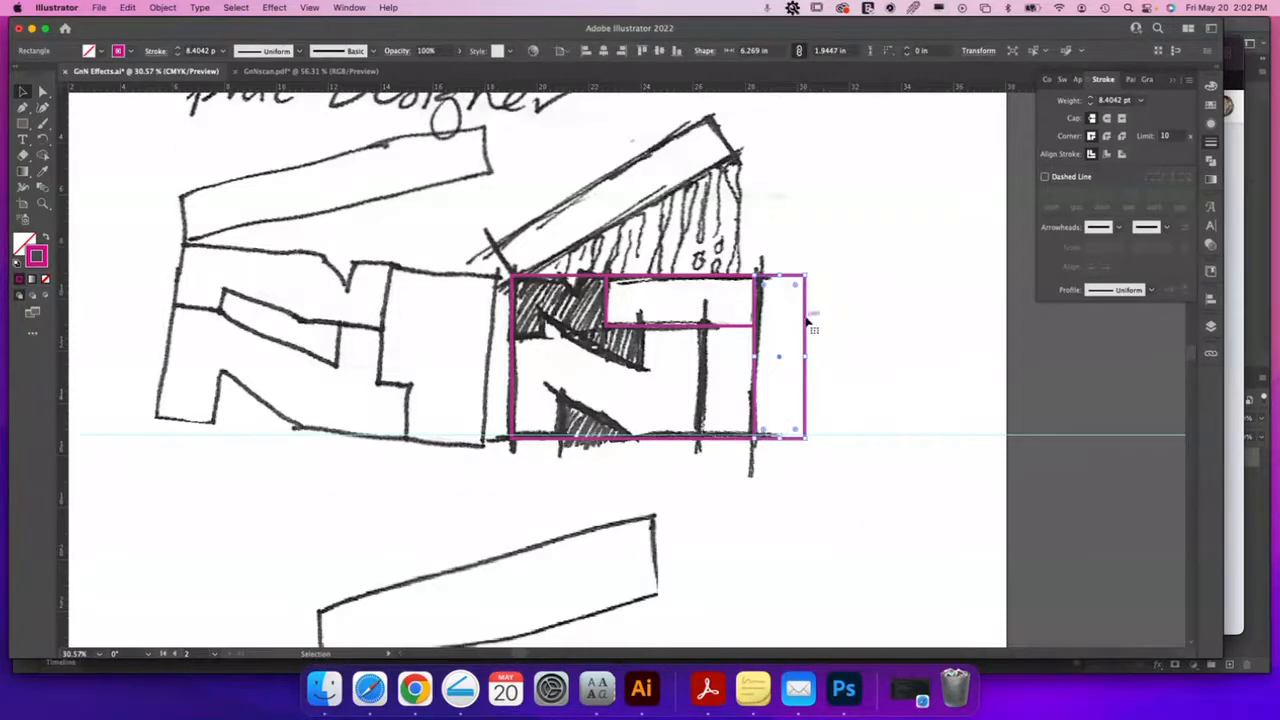
left_click(805, 322, "shift")
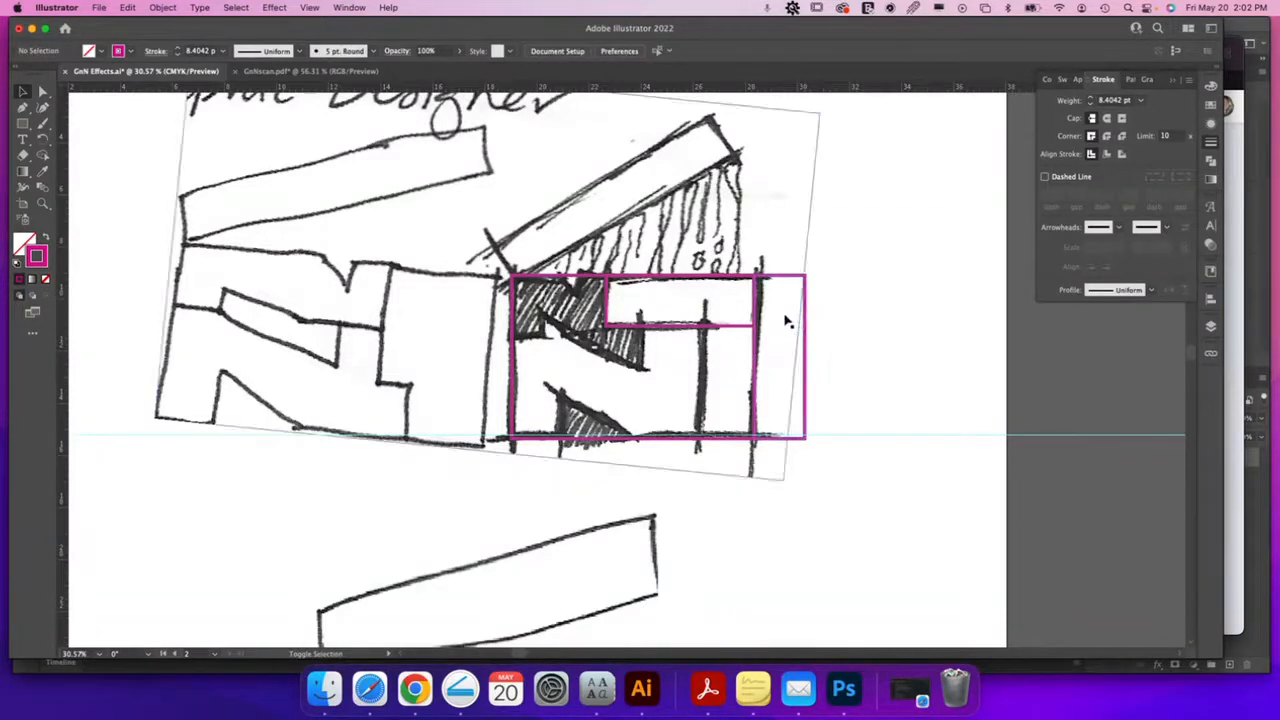
left_click_drag(806, 346, 758, 345)
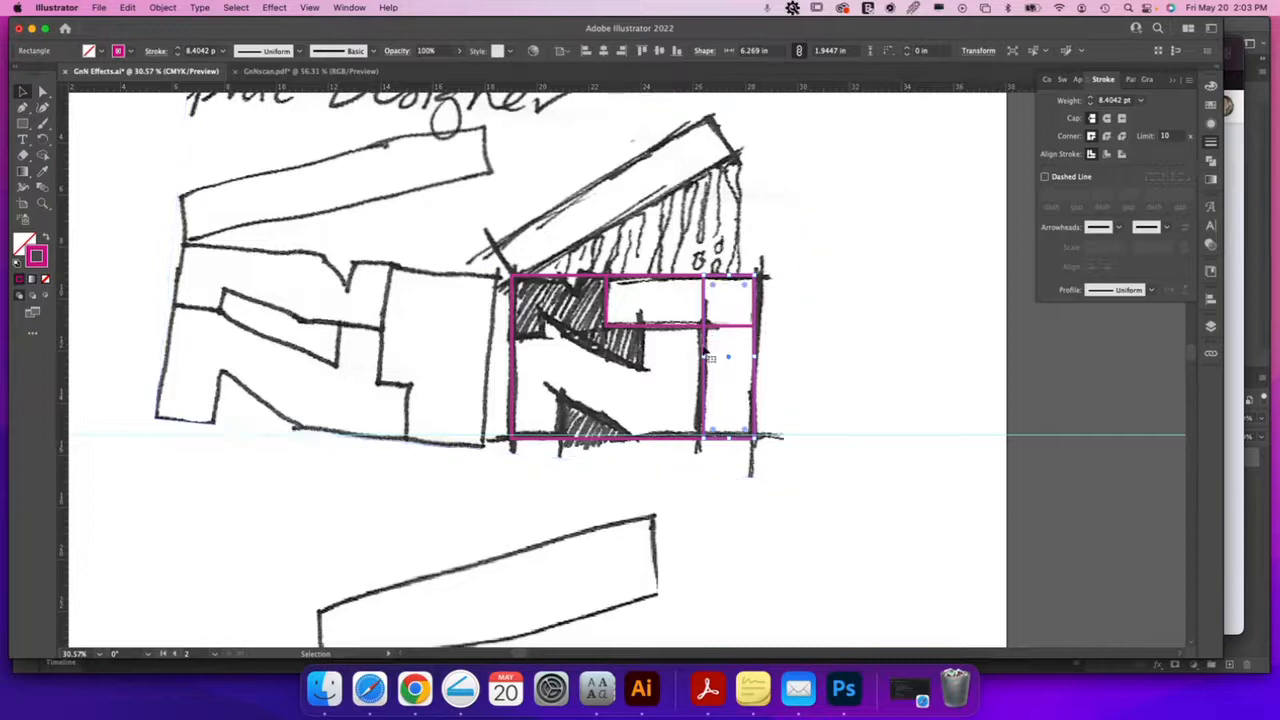
Make copies of the narrow rectangle as columns at the grid's left edge and middle
left_click_drag(706, 347, 607, 350)
key("alt")
left_click_drag(588, 355, 513, 354)
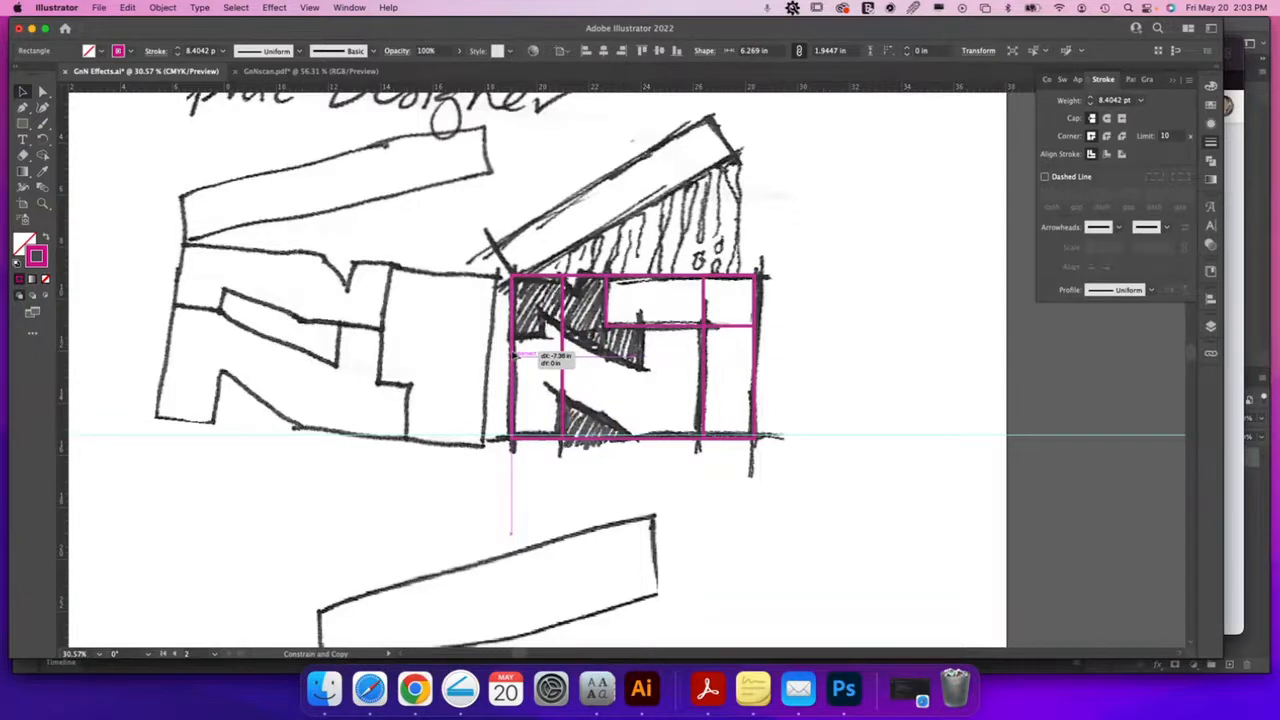
left_click_drag(513, 354, 513, 355)
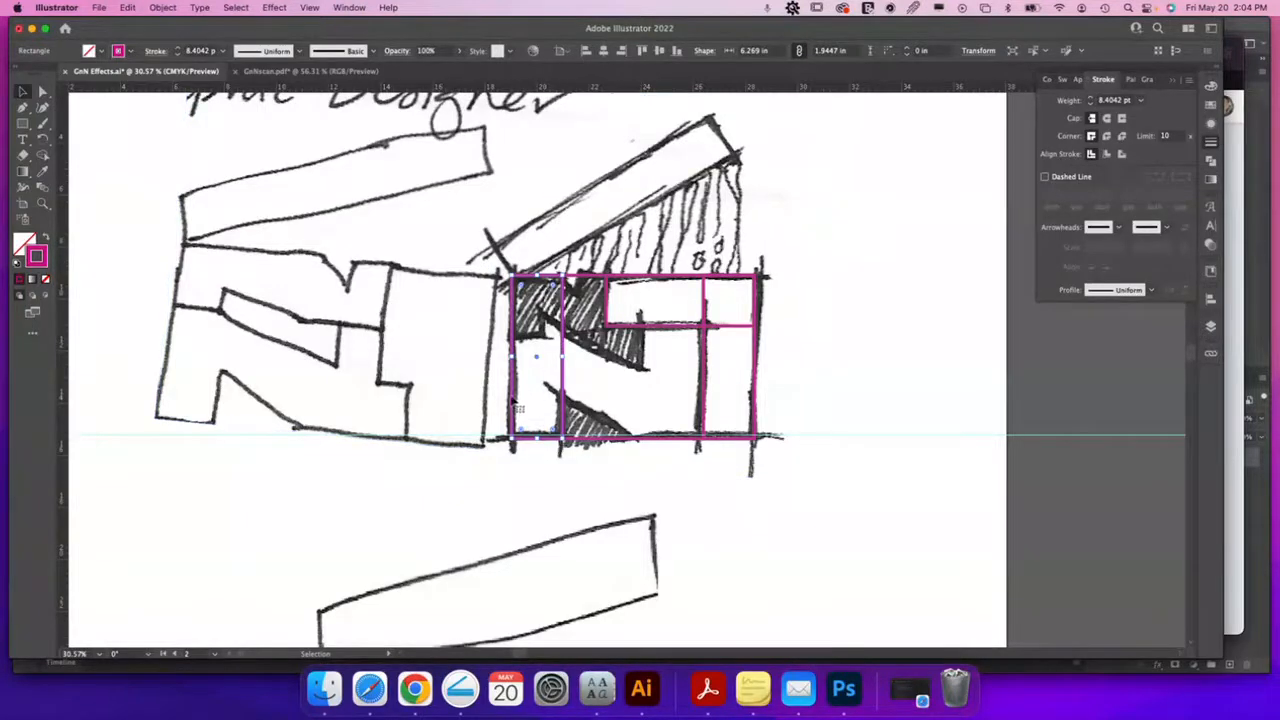
left_click_drag(512, 400, 651, 402)
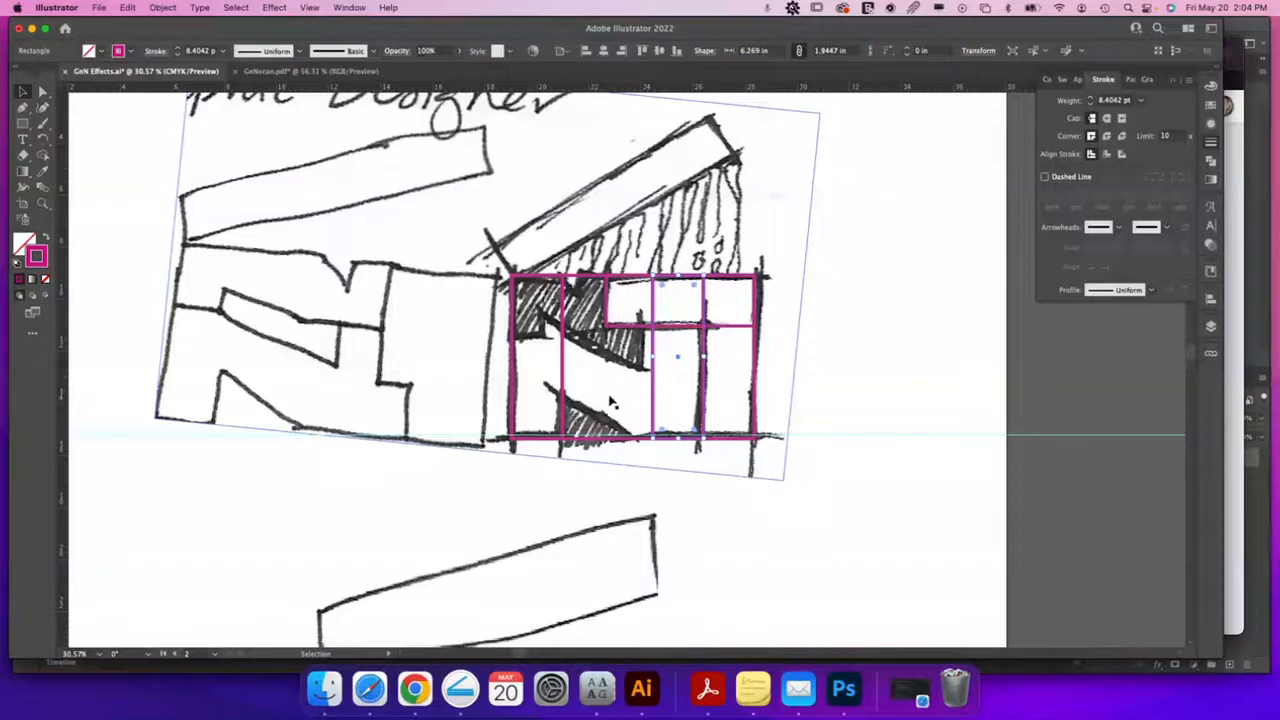
Reposition one column copy inside the grid and rotate it to lie diagonally, about 140°
left_click(564, 370)
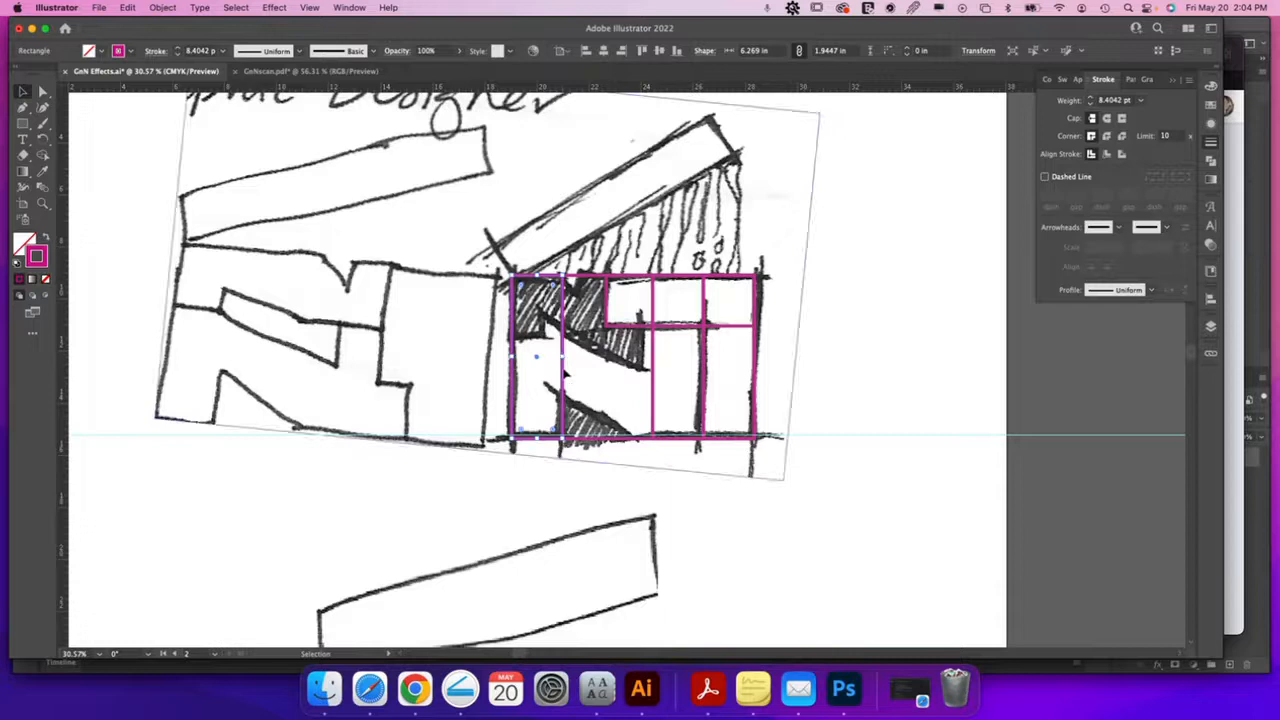
left_click_drag(564, 376, 637, 383)
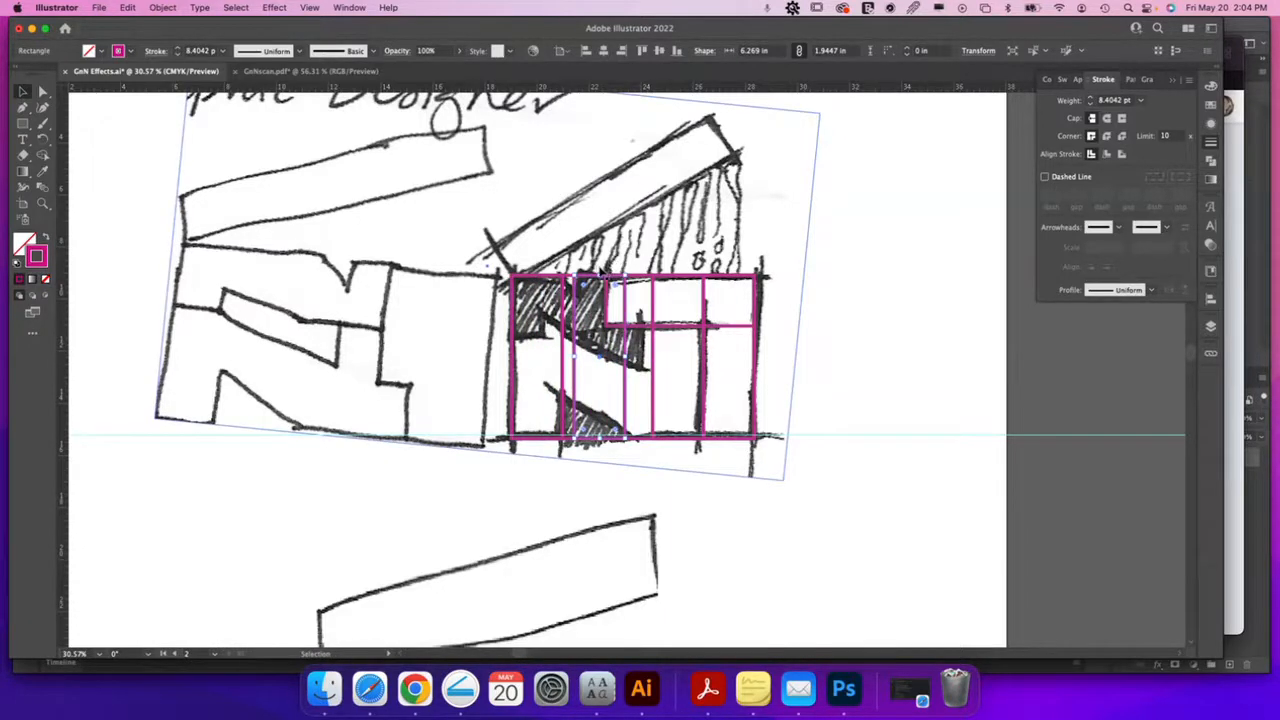
left_click_drag(612, 281, 490, 283)
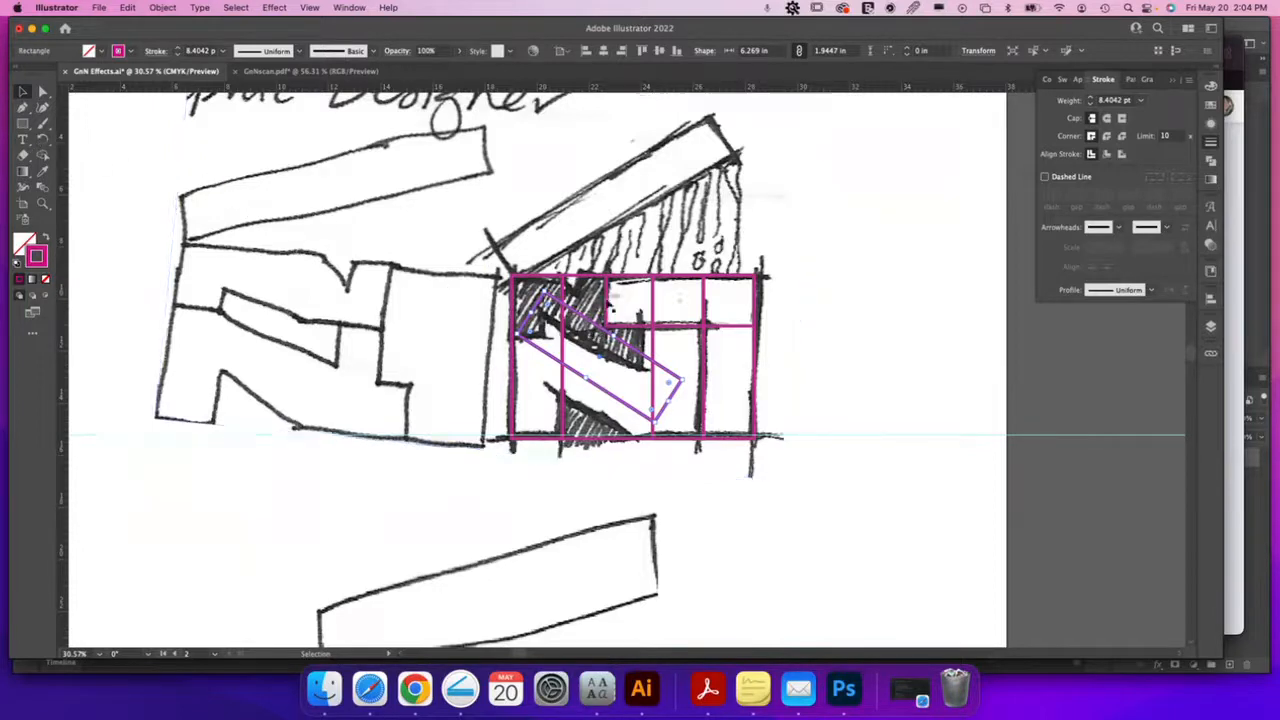
Tilt the diagonal bar to about 150° and move it onto the sketch's slanted stroke
mouse_move(539, 285)
left_mouse_down()
mouse_move(603, 278)
mouse_move(538, 284)
left_mouse_up()
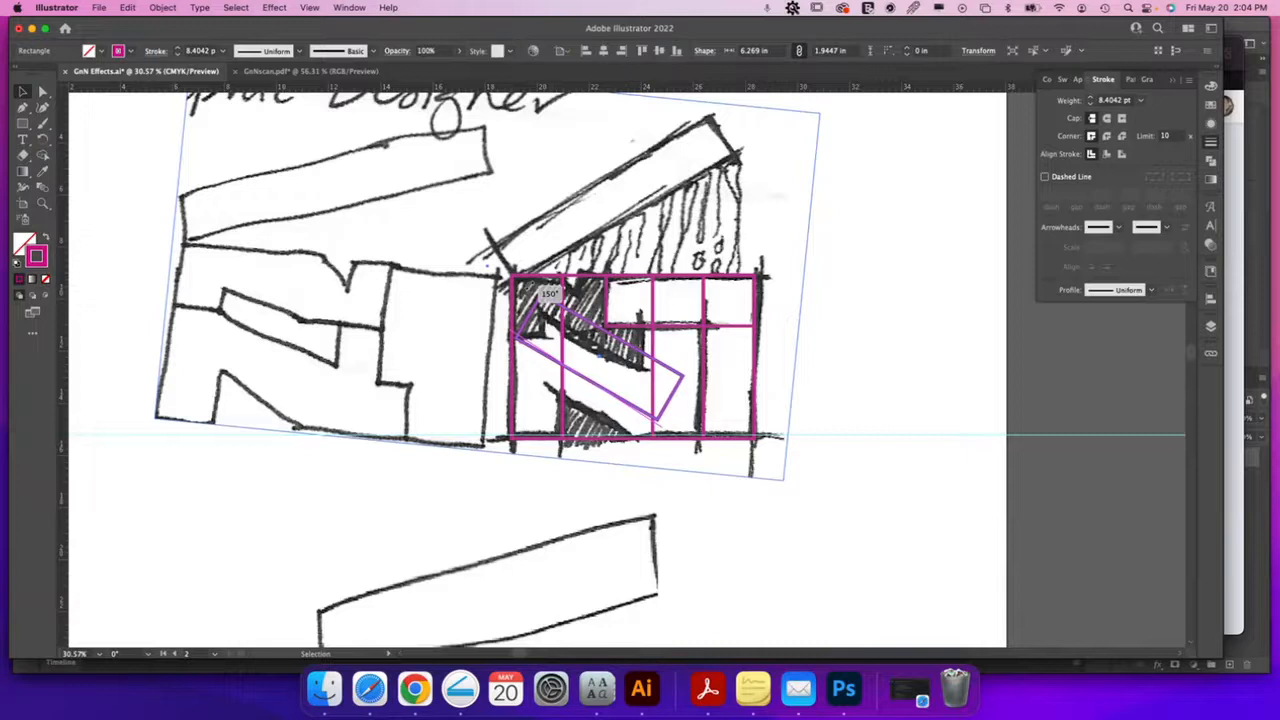
left_click_drag(538, 284, 538, 285)
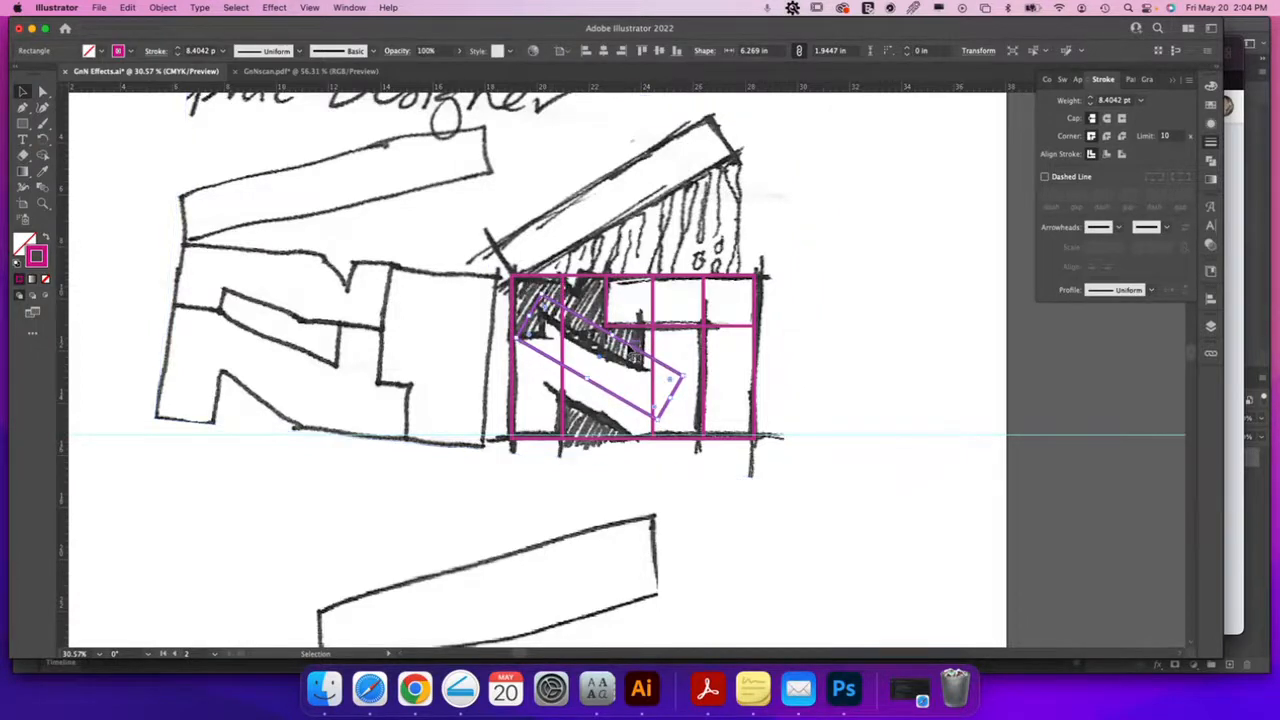
left_click_drag(630, 348, 623, 375)
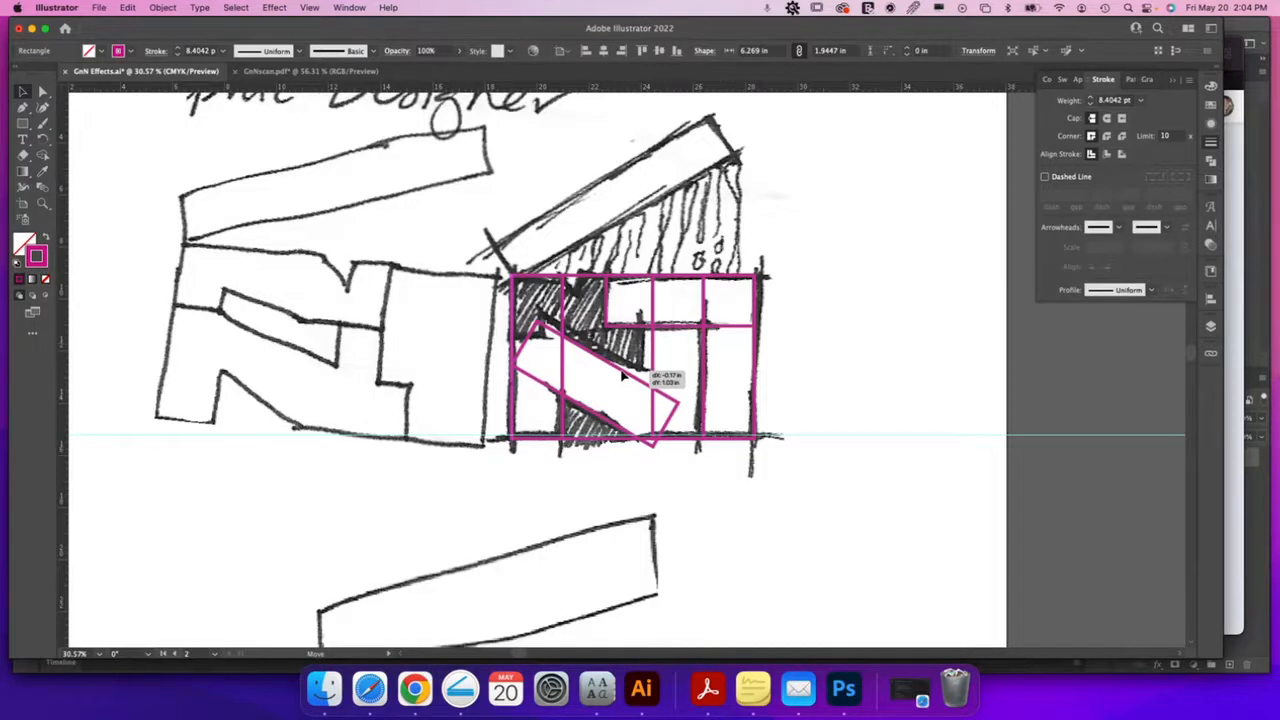
left_click_drag(623, 375, 623, 375)
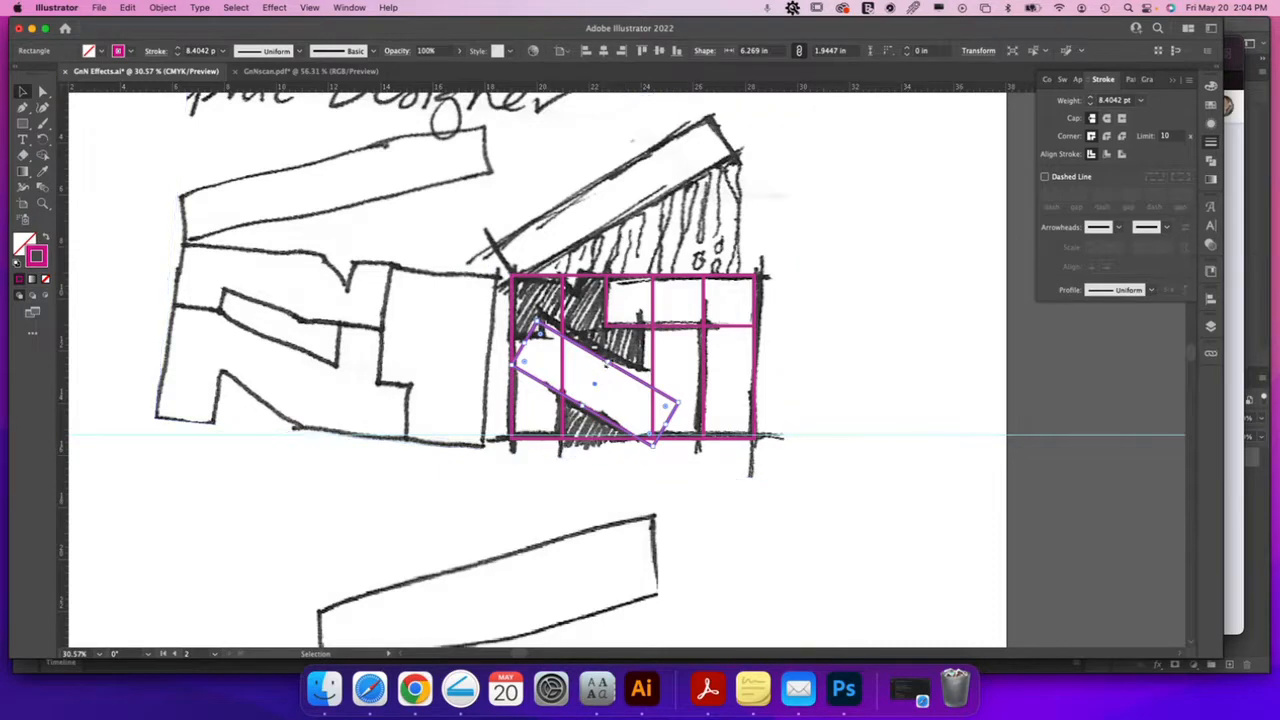
Thicken and lengthen the diagonal bar to 9.579 × 2.2691 in, reaching the frame's lower right
left_click_drag(607, 363, 613, 357)
left_click_drag(527, 342, 491, 320)
left_click_drag(670, 424, 705, 443)
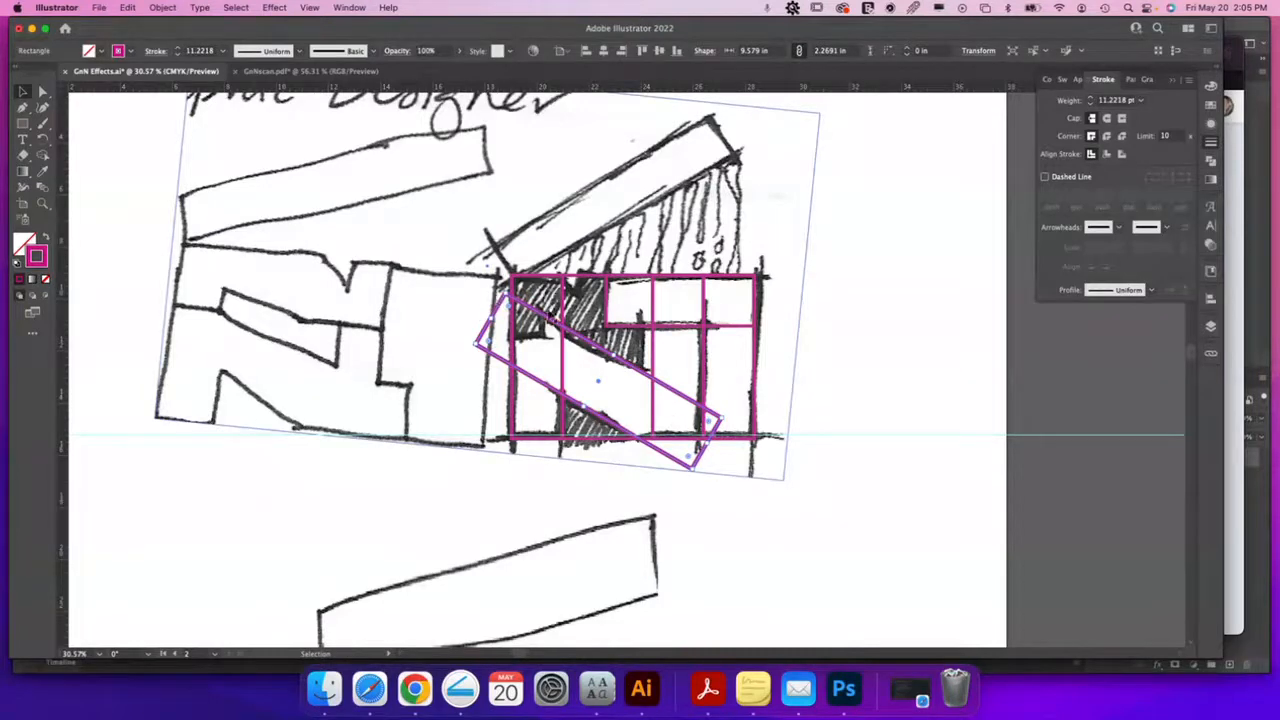
key("z")
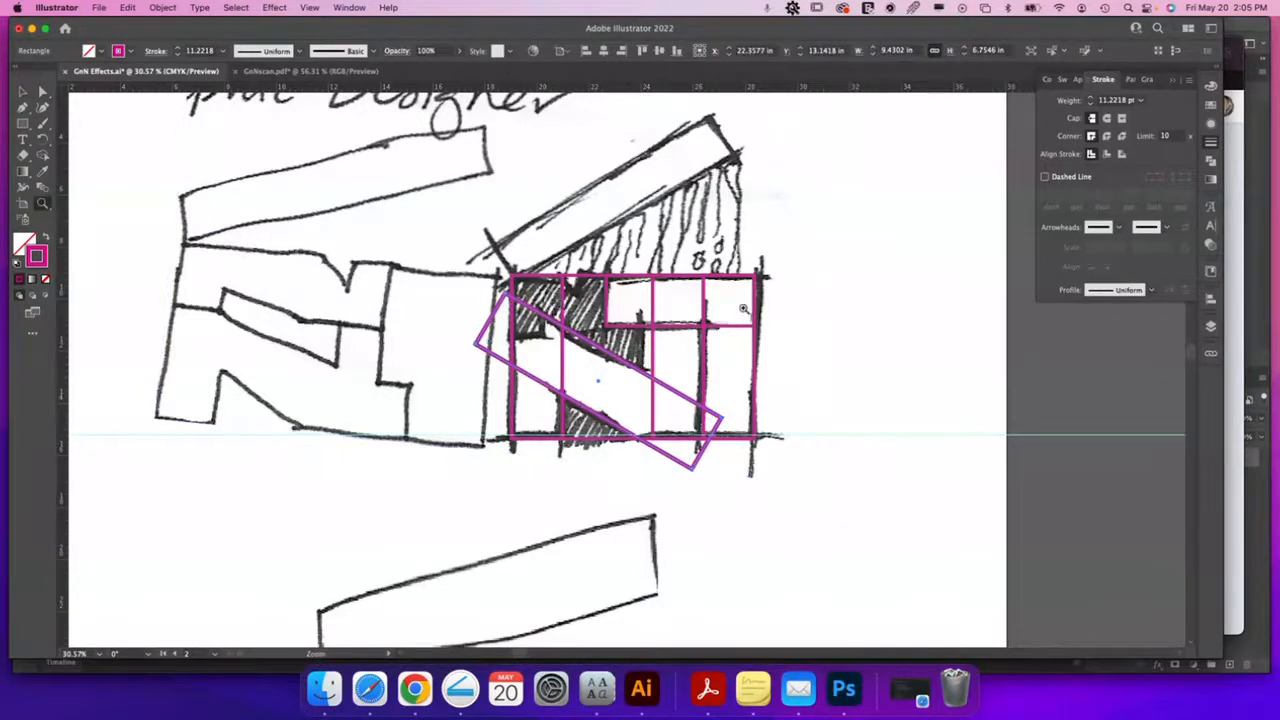
left_click_drag(576, 295, 712, 362)
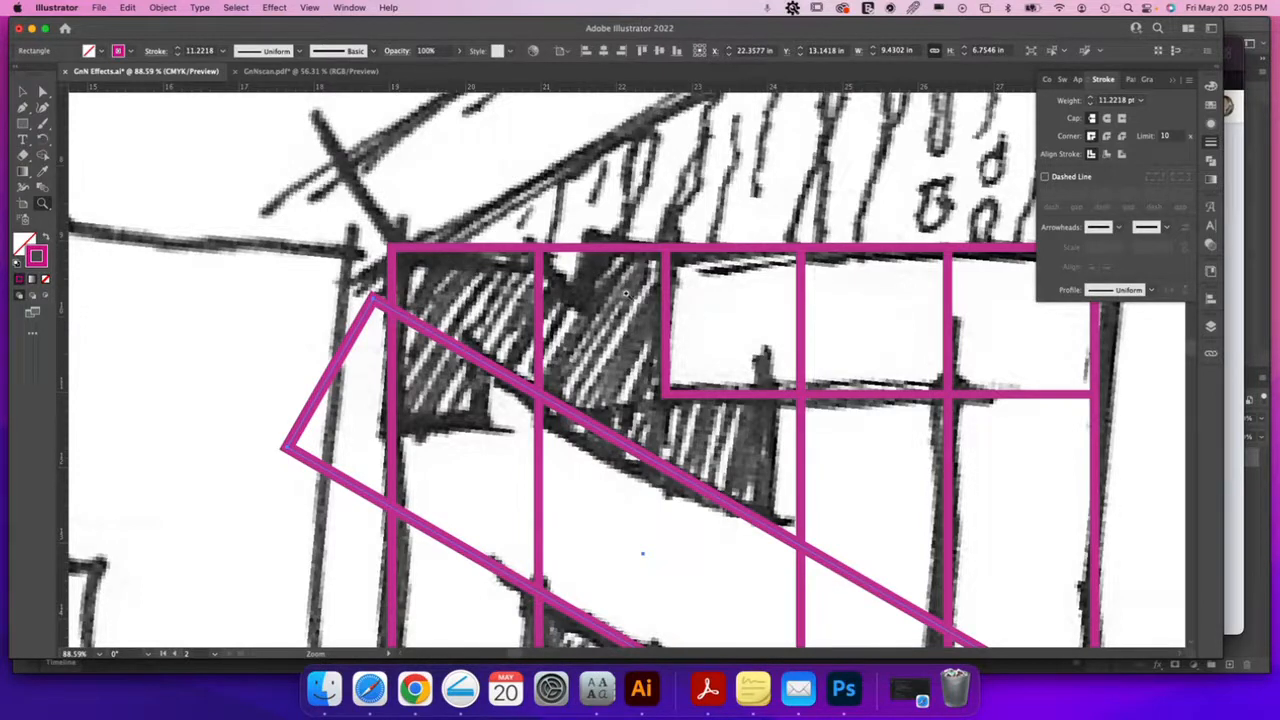
Shrink the left column rectangle into a small box at the grid's top-left corner
key("p")
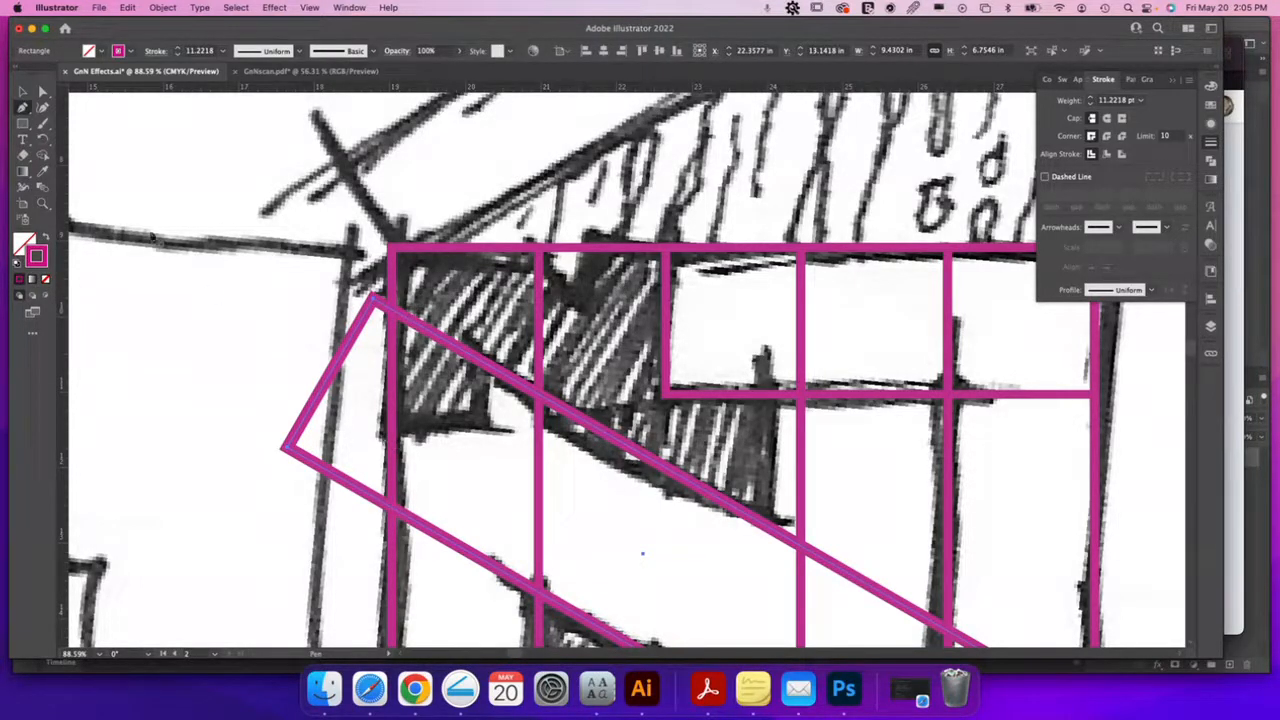
left_click(22, 92)
left_click(541, 322)
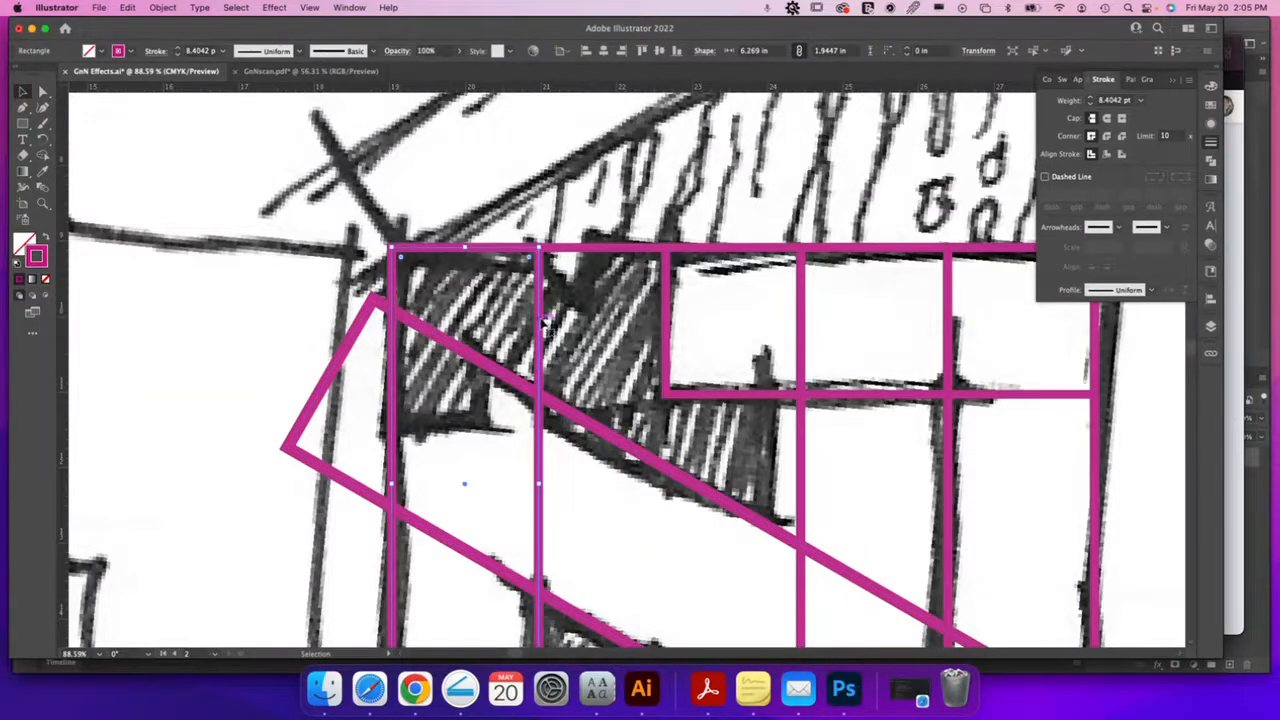
key("a")
key("v")
scroll(548, 330, "down", 5)
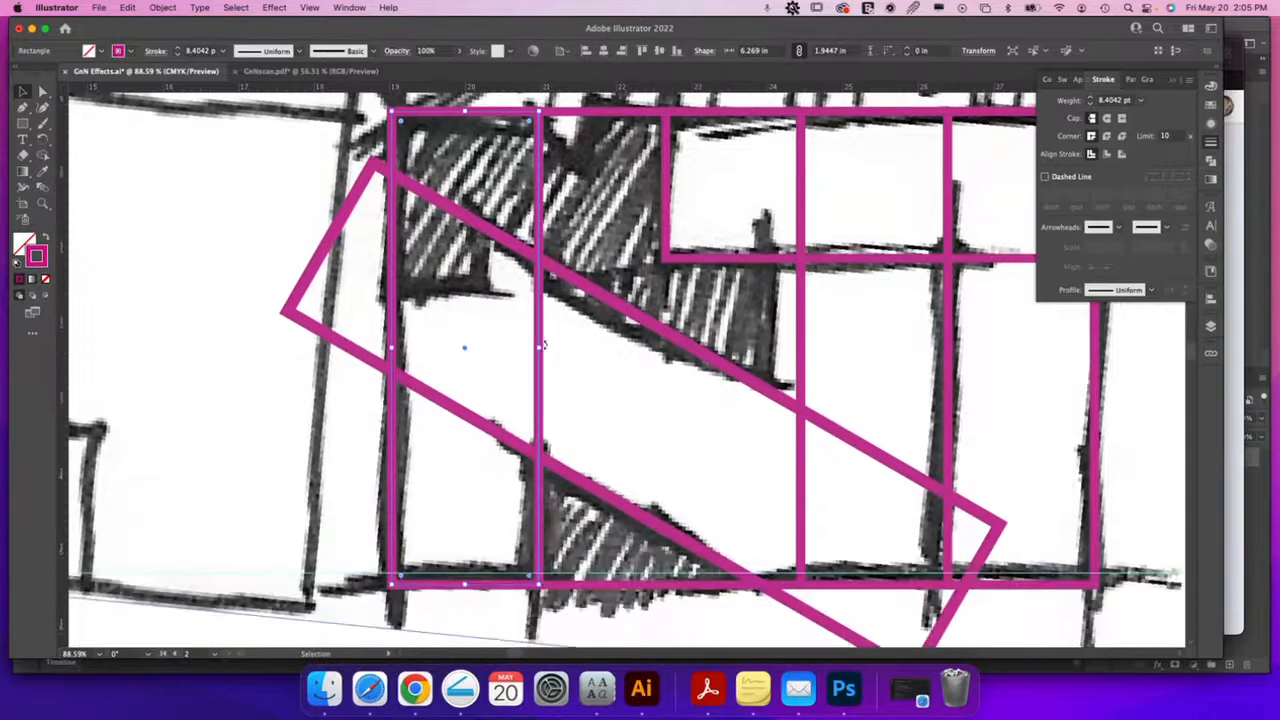
left_click_drag(538, 582, 482, 294)
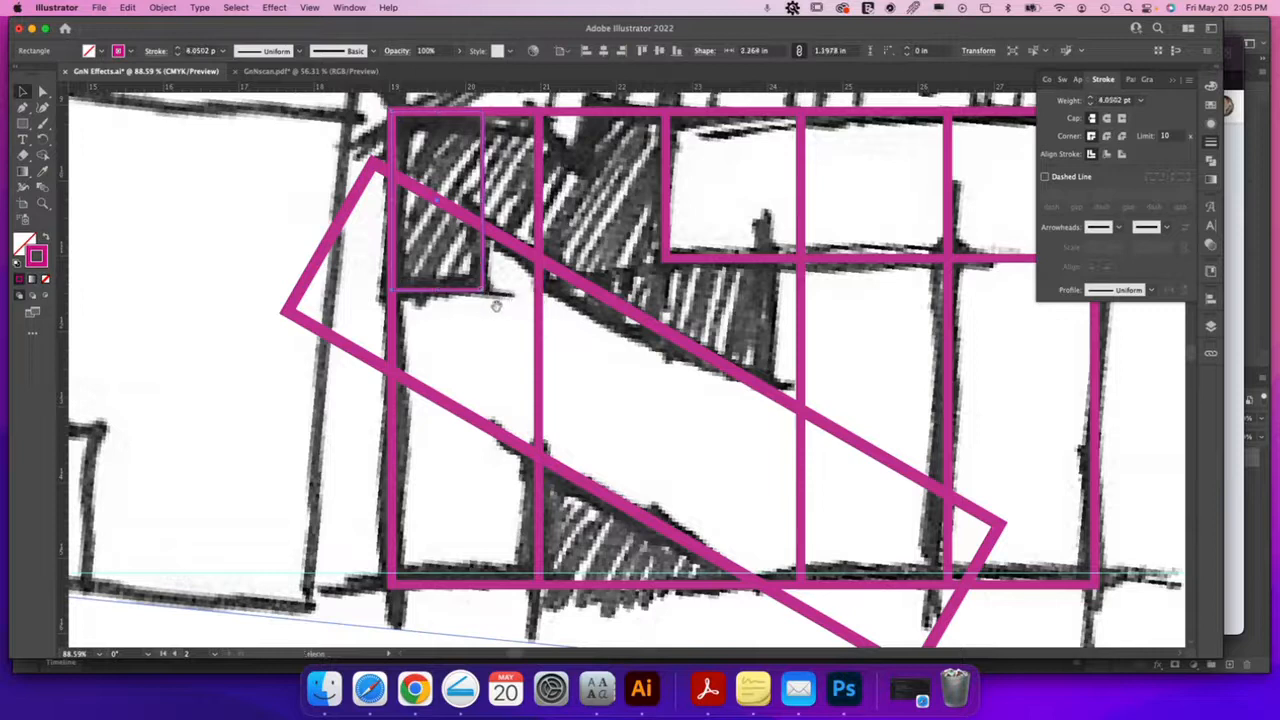
scroll(495, 320, "up", 5)
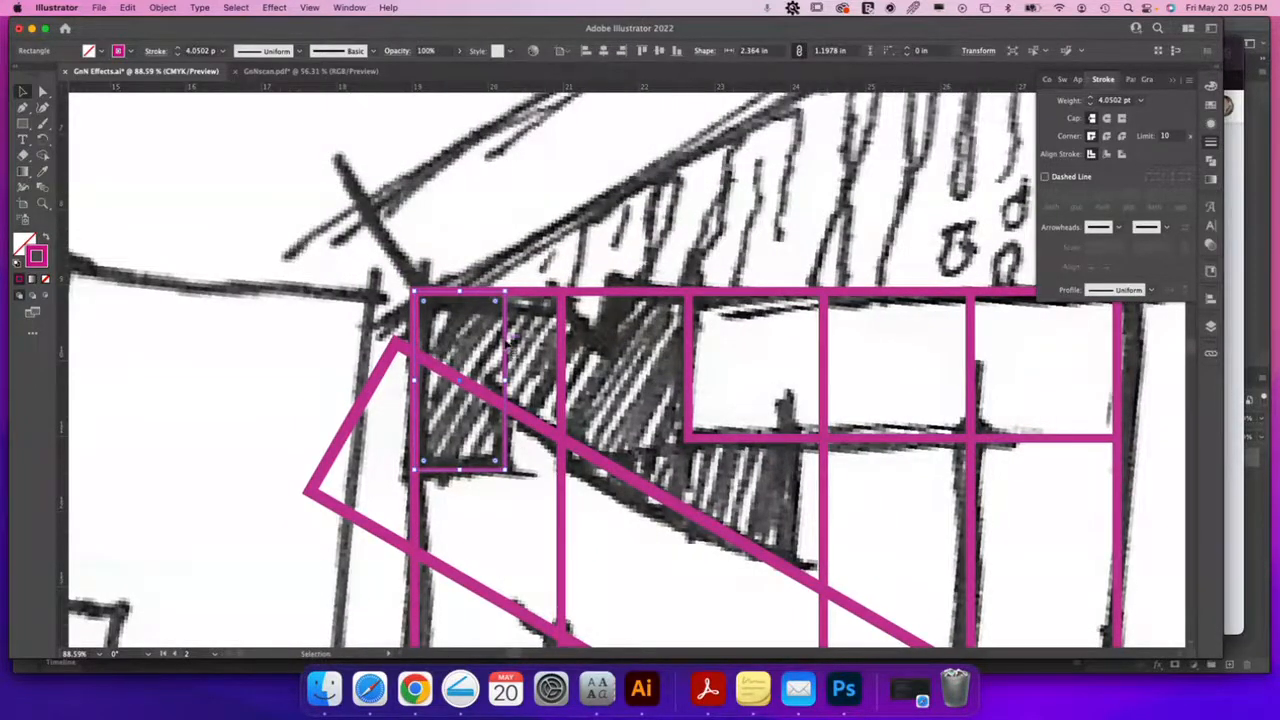
left_click_drag(507, 340, 612, 344)
key("super+z")
Add a guide at the inner rectangle's bottom, fit the box to 2.4336 × 1.1978 in over the hatching, and copy it right
left_click(752, 437)
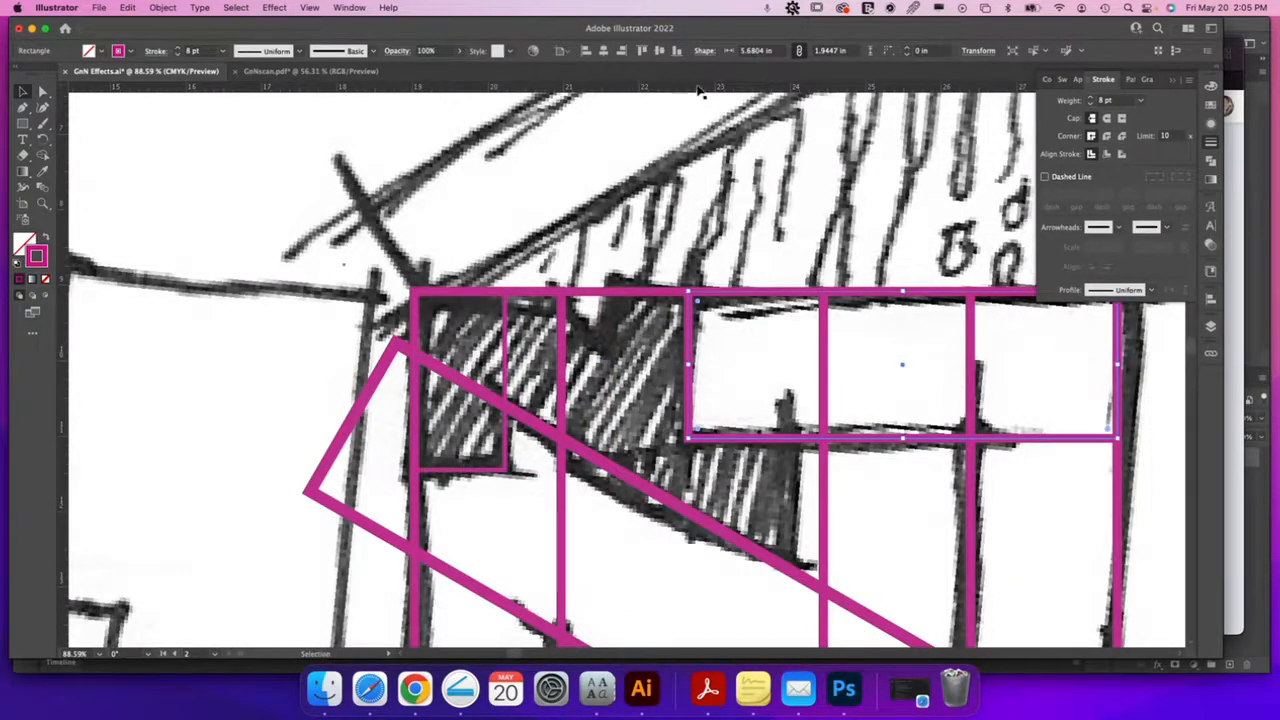
left_click_drag(723, 211, 710, 443)
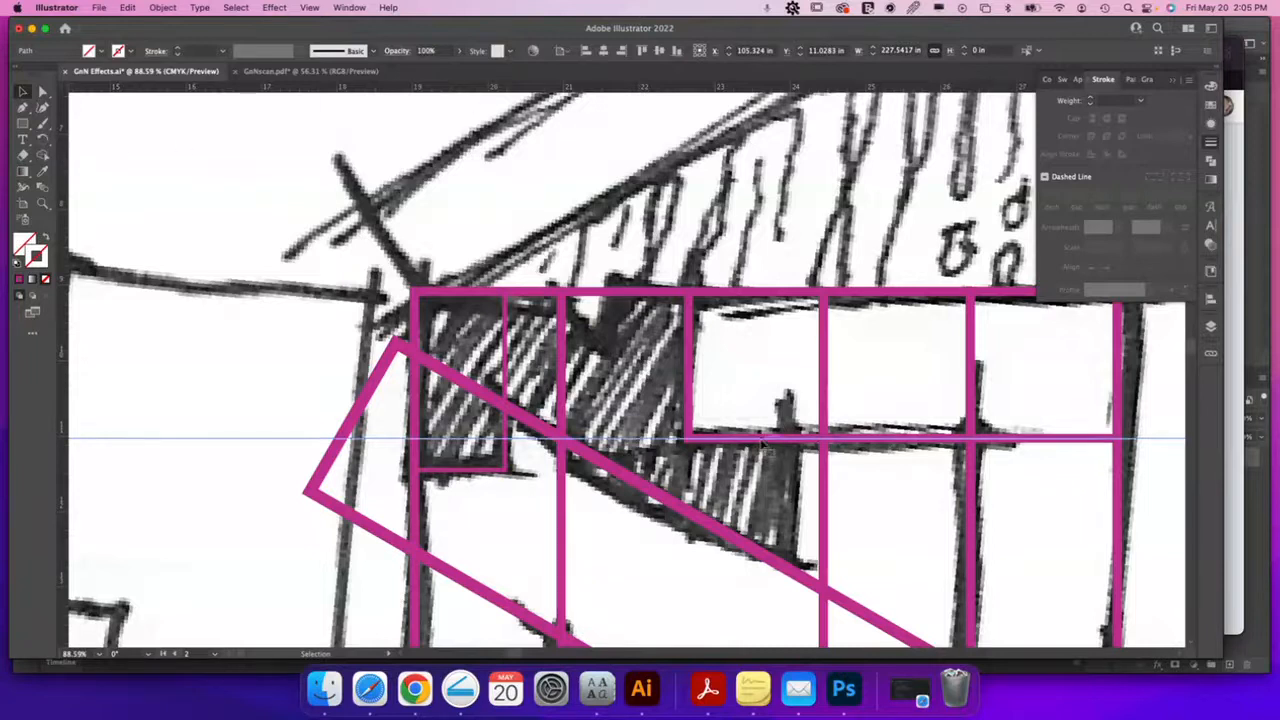
left_click(463, 476)
left_click_drag(463, 472, 460, 438)
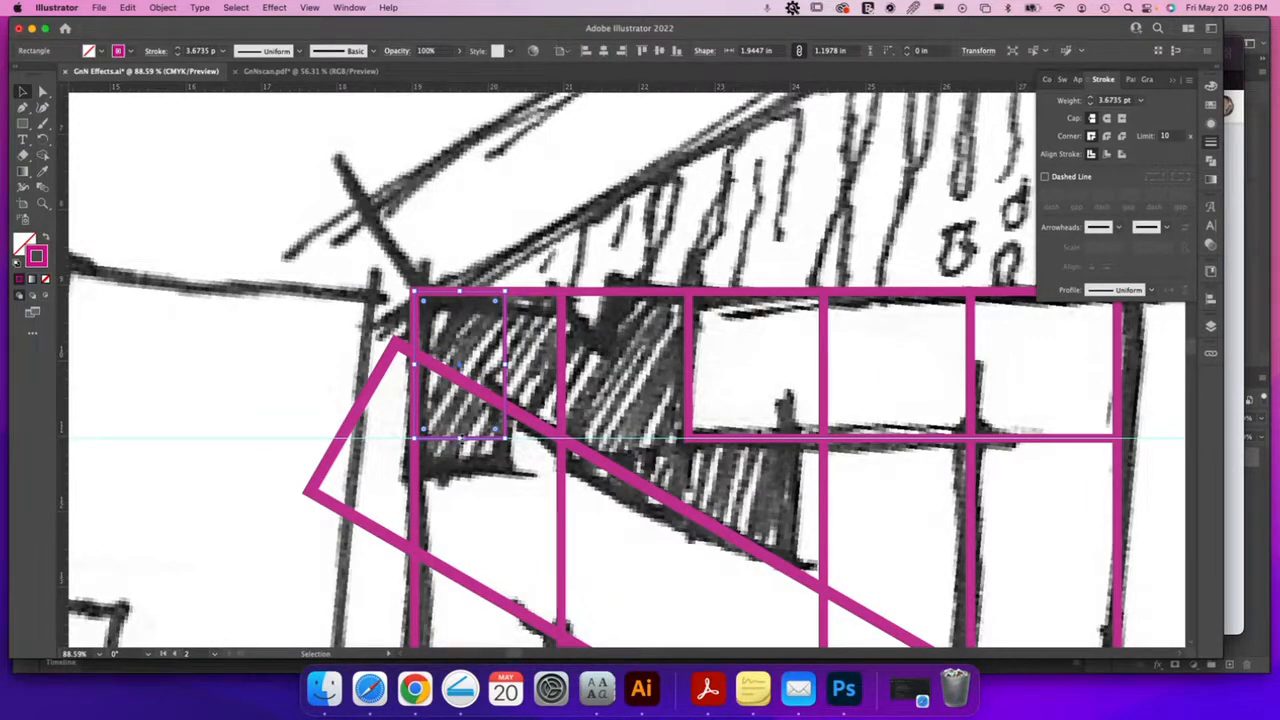
left_click_drag(460, 438, 462, 470)
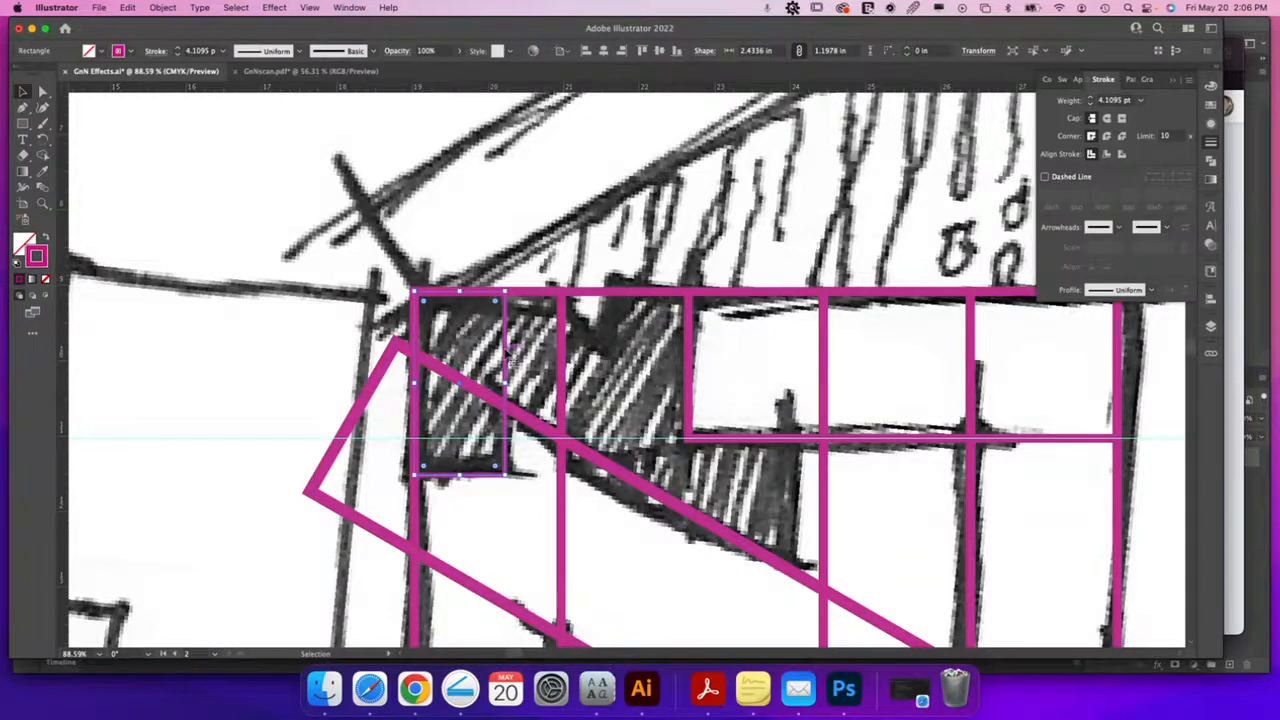
left_click_drag(503, 352, 688, 352)
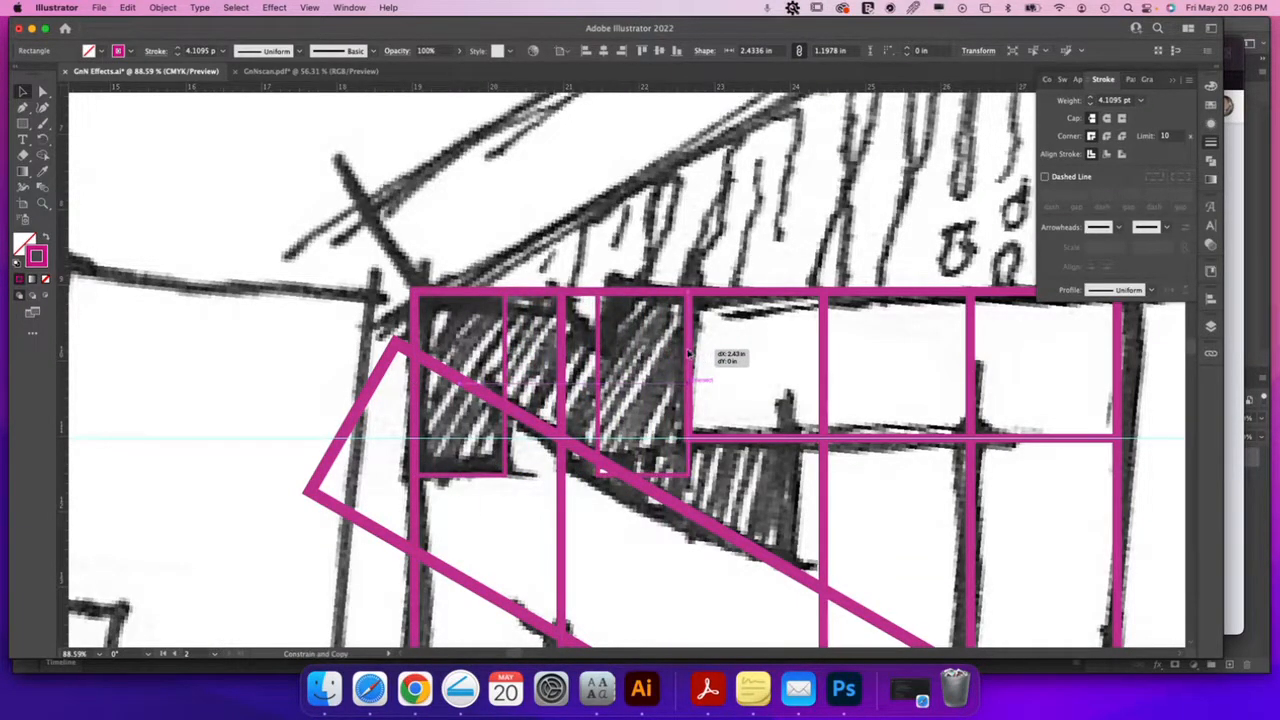
Rotate the copied magenta box about 146° and lay it diagonally across the hatched cells
left_click_drag(688, 352, 688, 352)
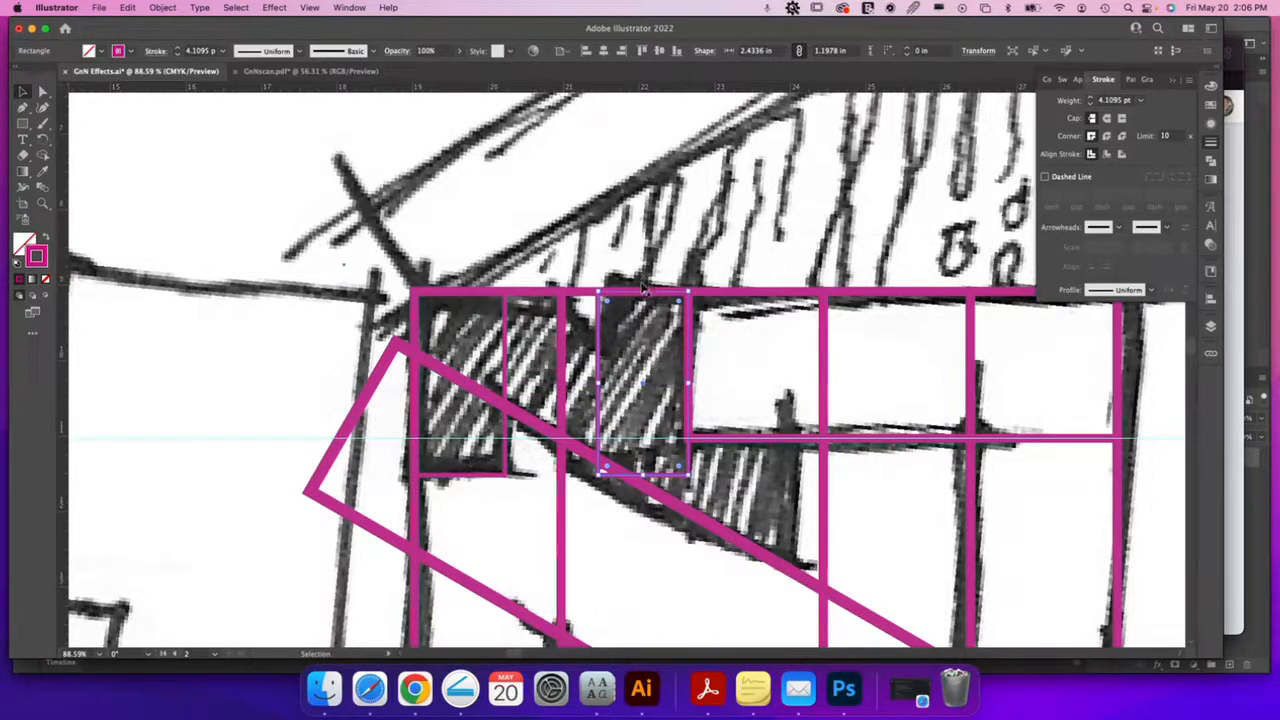
left_click_drag(600, 294, 530, 307)
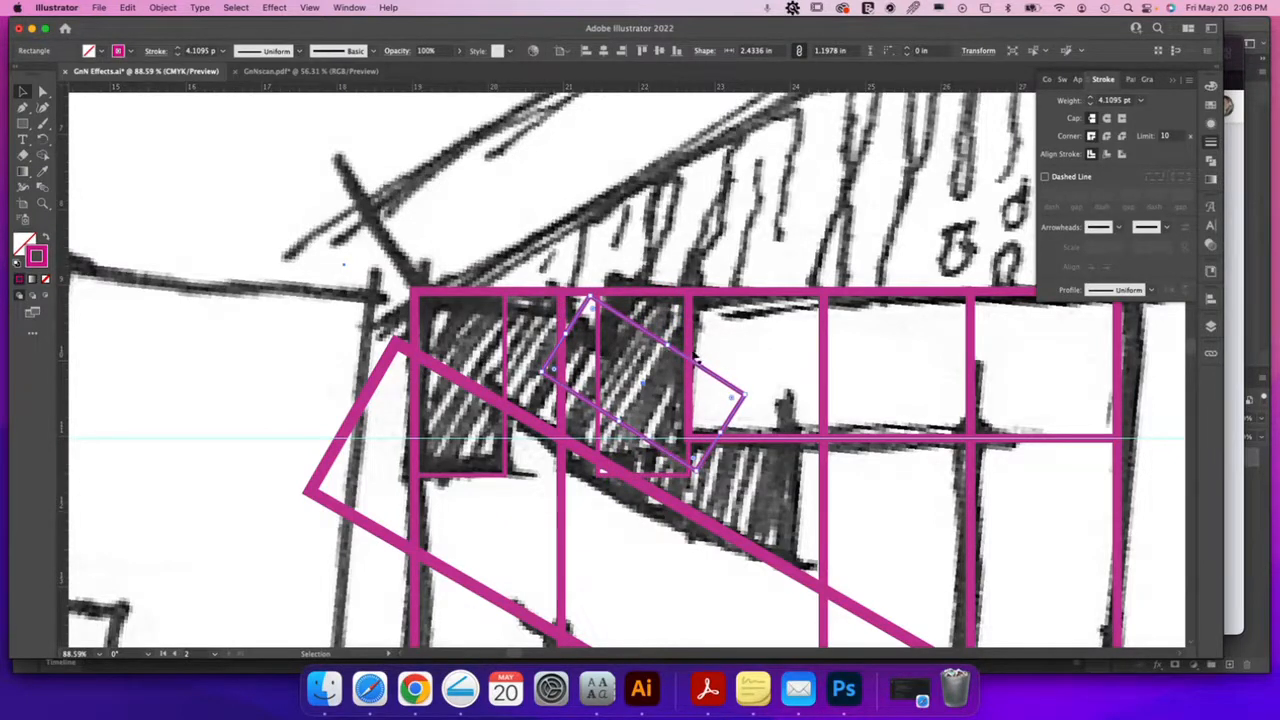
left_click_drag(704, 374, 672, 390)
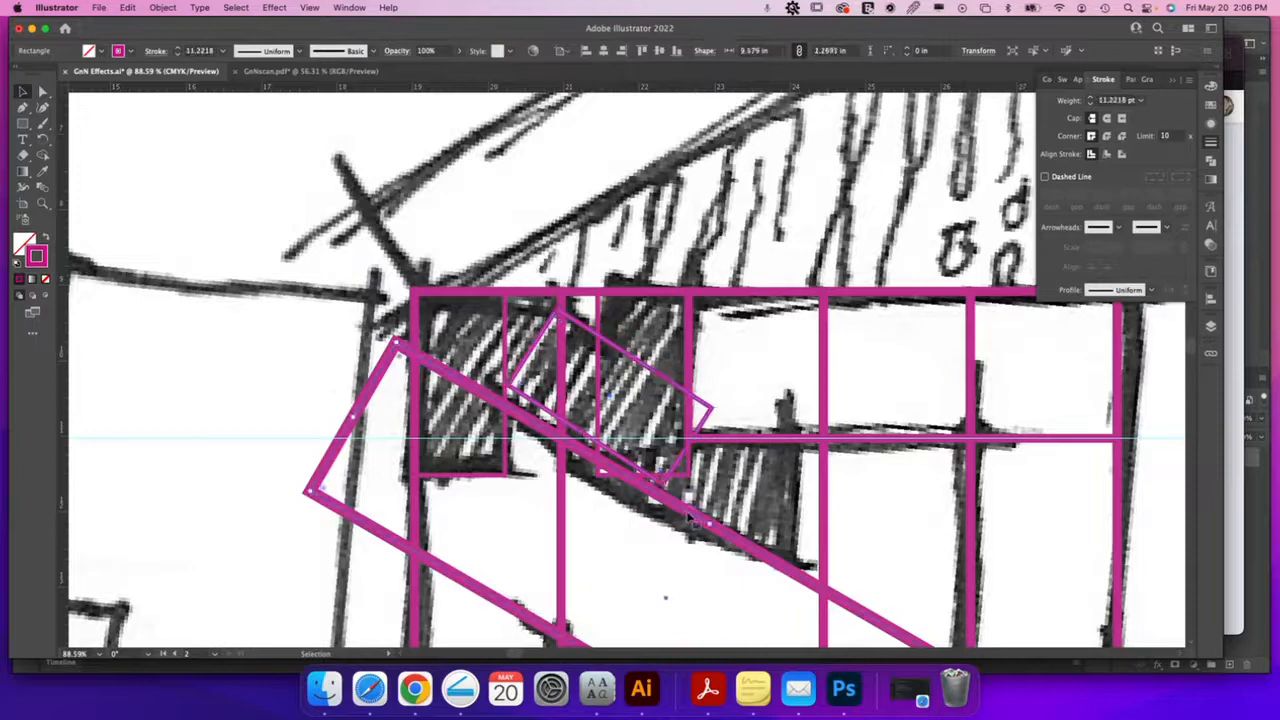
Zoom in on the diagonal crossing and switch to Outline view
key("z")
left_click_drag(565, 442, 934, 500)
key("v")
key("super+y")
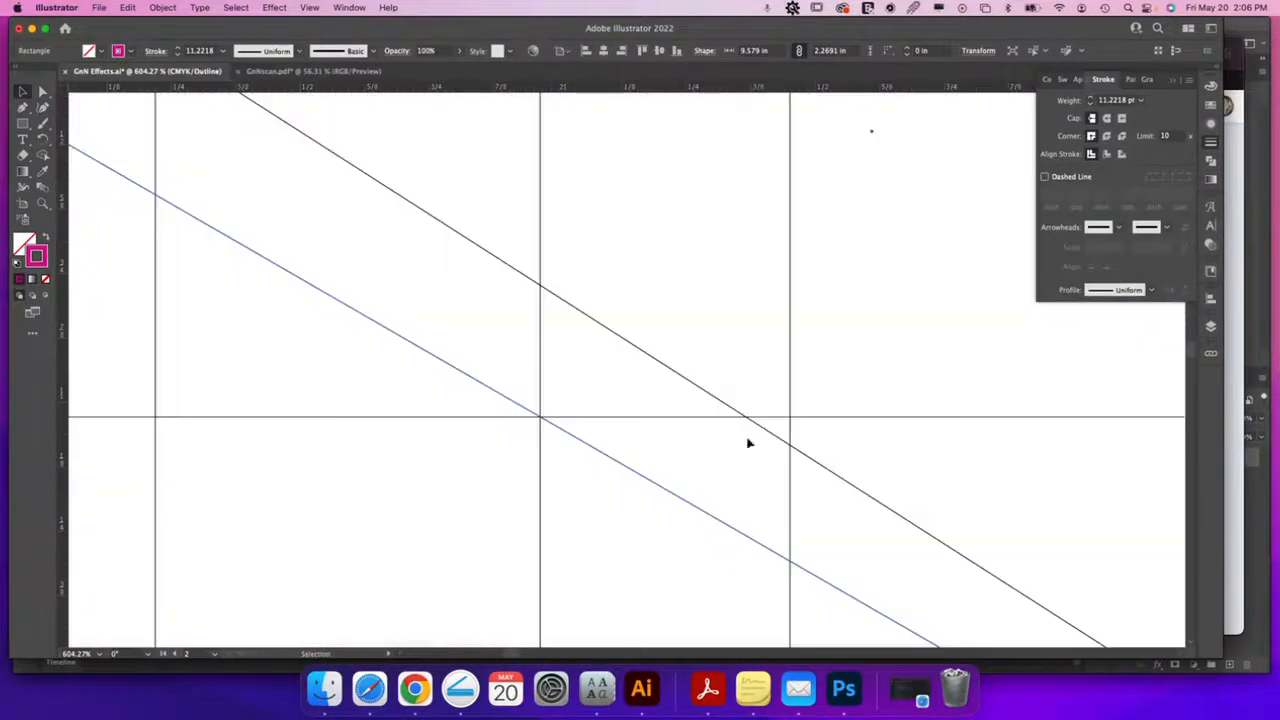
Move the upper diagonal line down beside the other and zoom out
left_click_drag(671, 371, 640, 478)
key("super+minus")
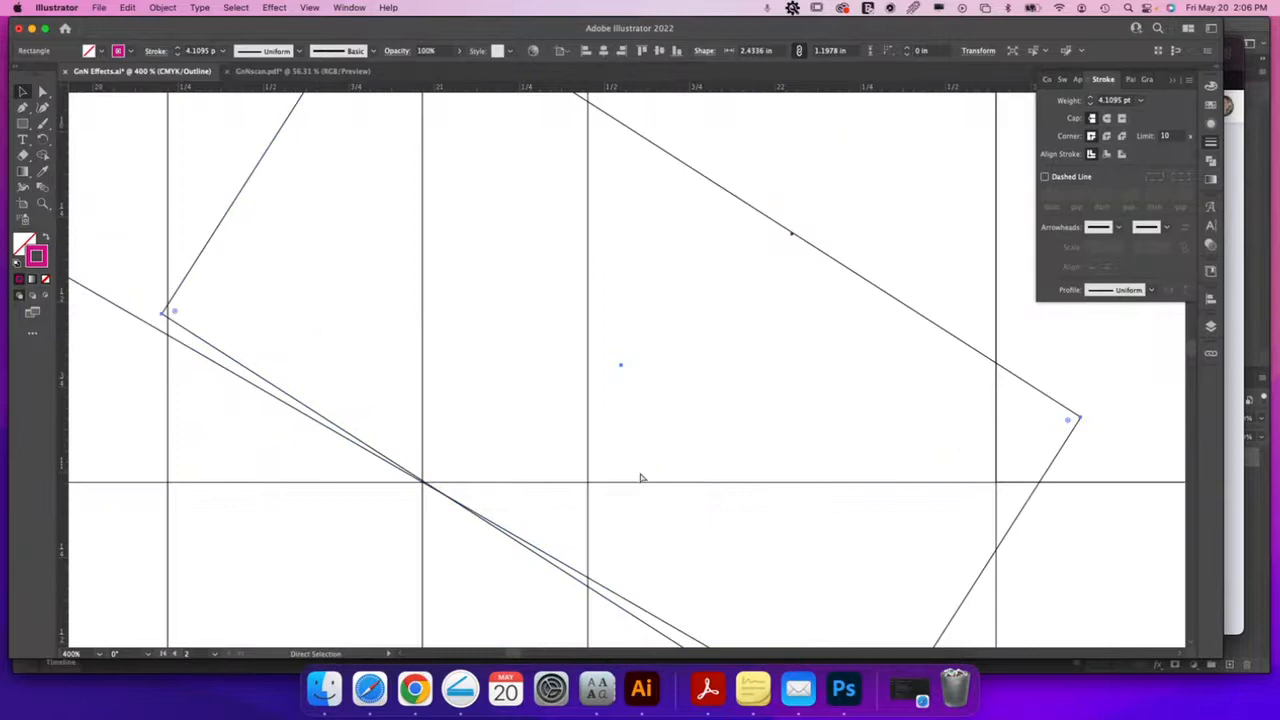
key("super+minus")
Rotate the small rectangle to 150° along the diagonal bar and return to Preview
left_click_drag(973, 400, 975, 390)
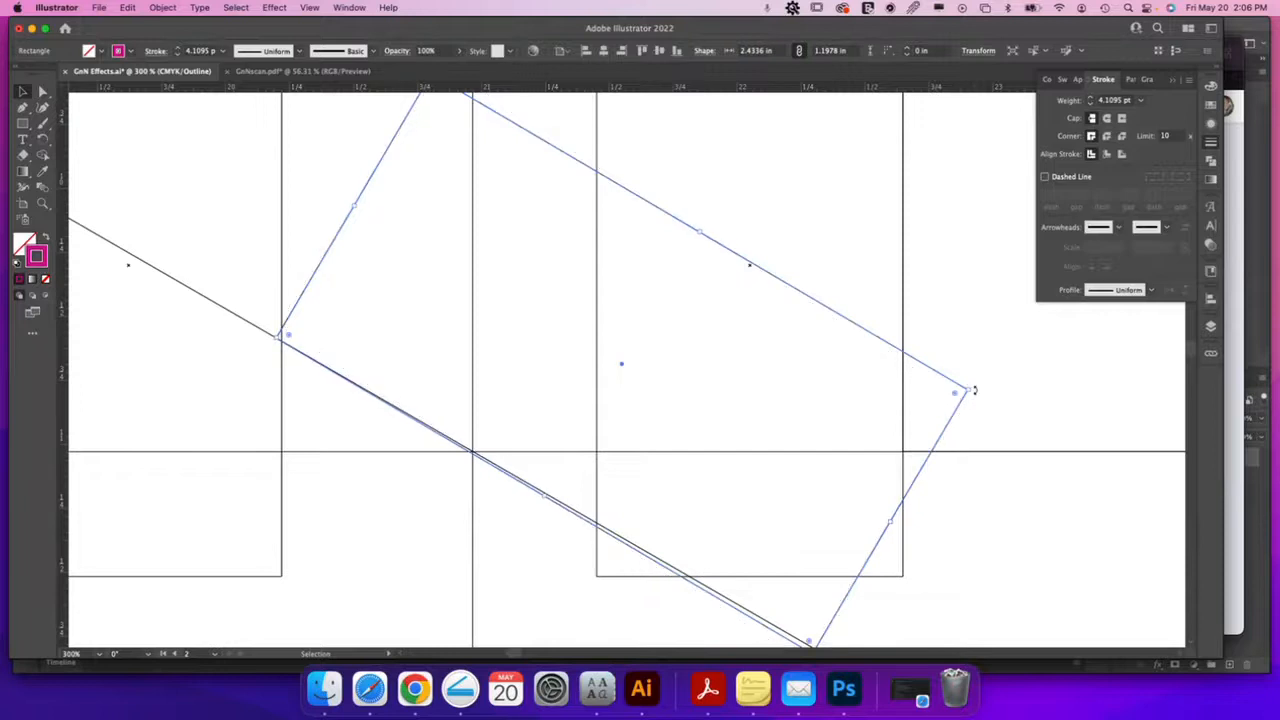
scroll(974, 391, "down", 1)
left_click_drag(974, 366, 973, 364)
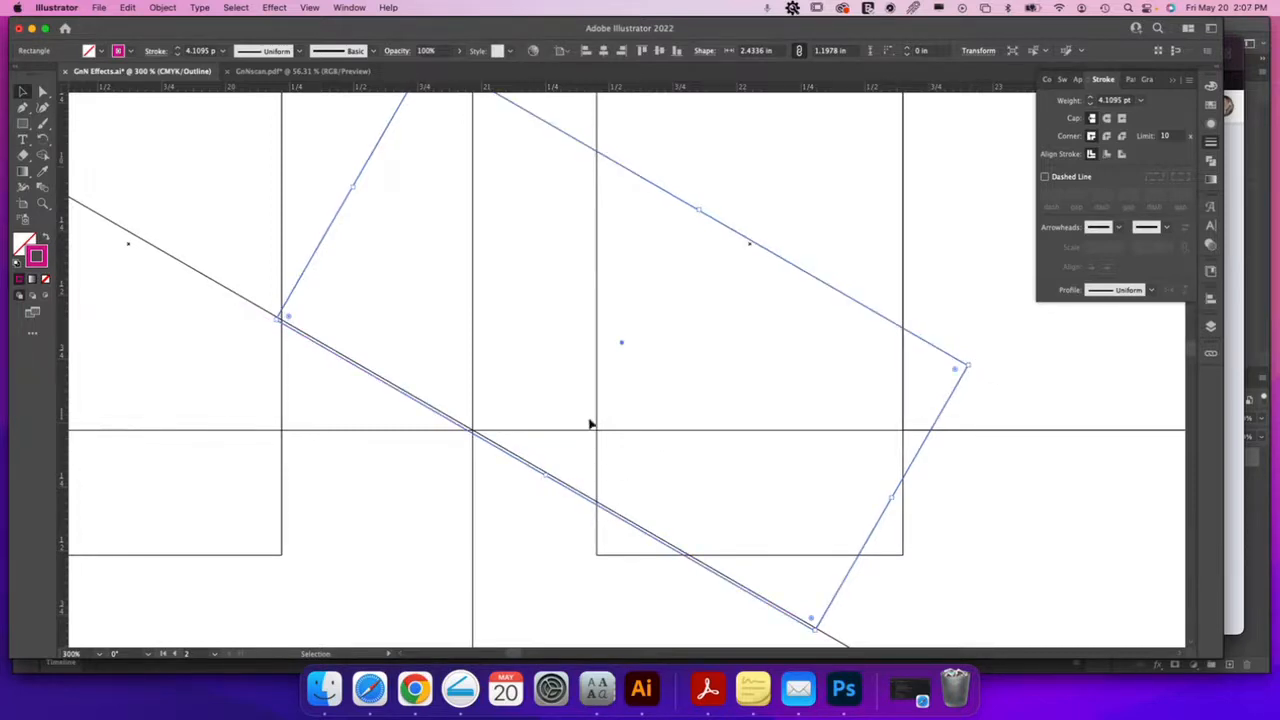
key("super+y")
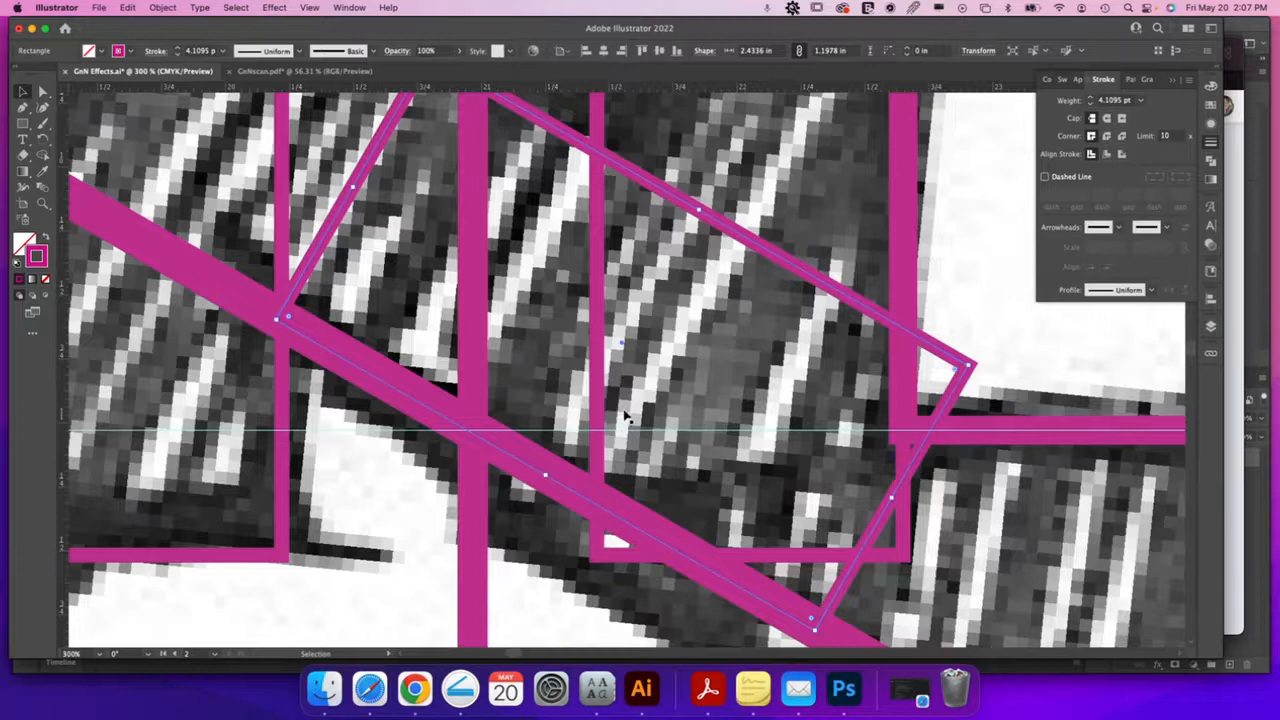
Stretch the rotated box to about 4.7694 × 1.5443 in so it spans the hatched diagonal strip
key("super+minus")
key("super+minus")
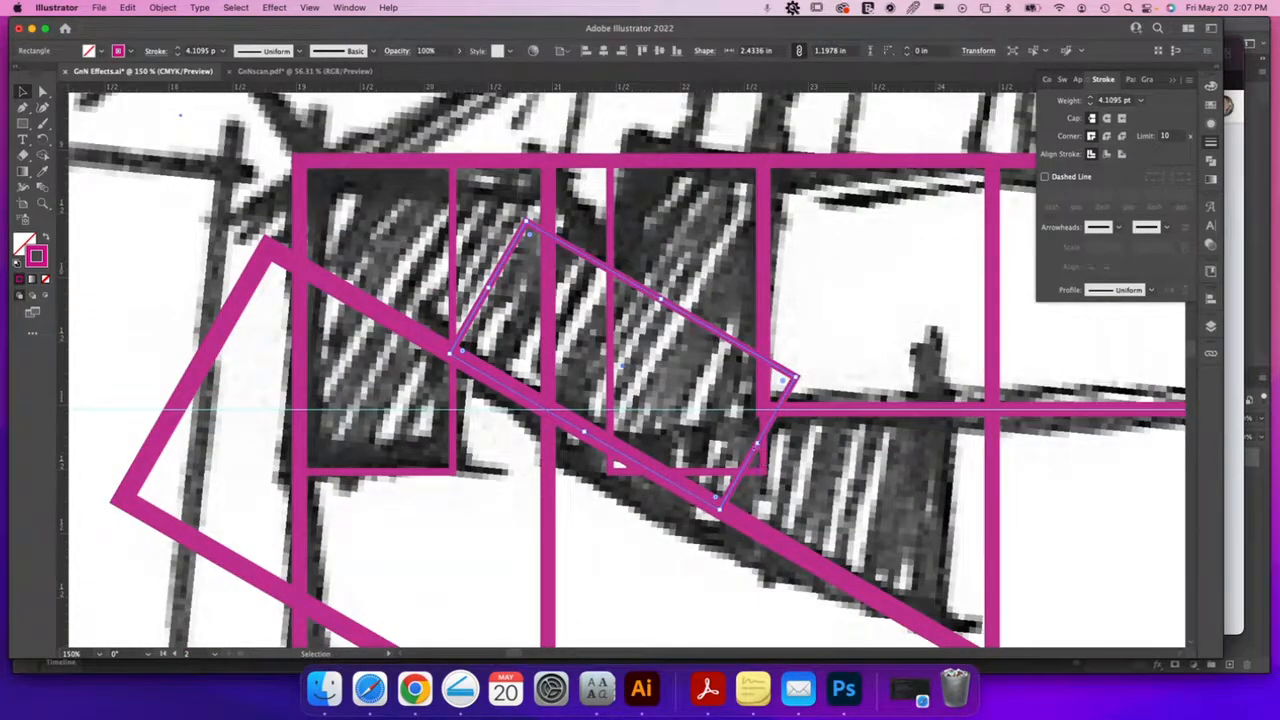
left_click_drag(758, 443, 798, 466)
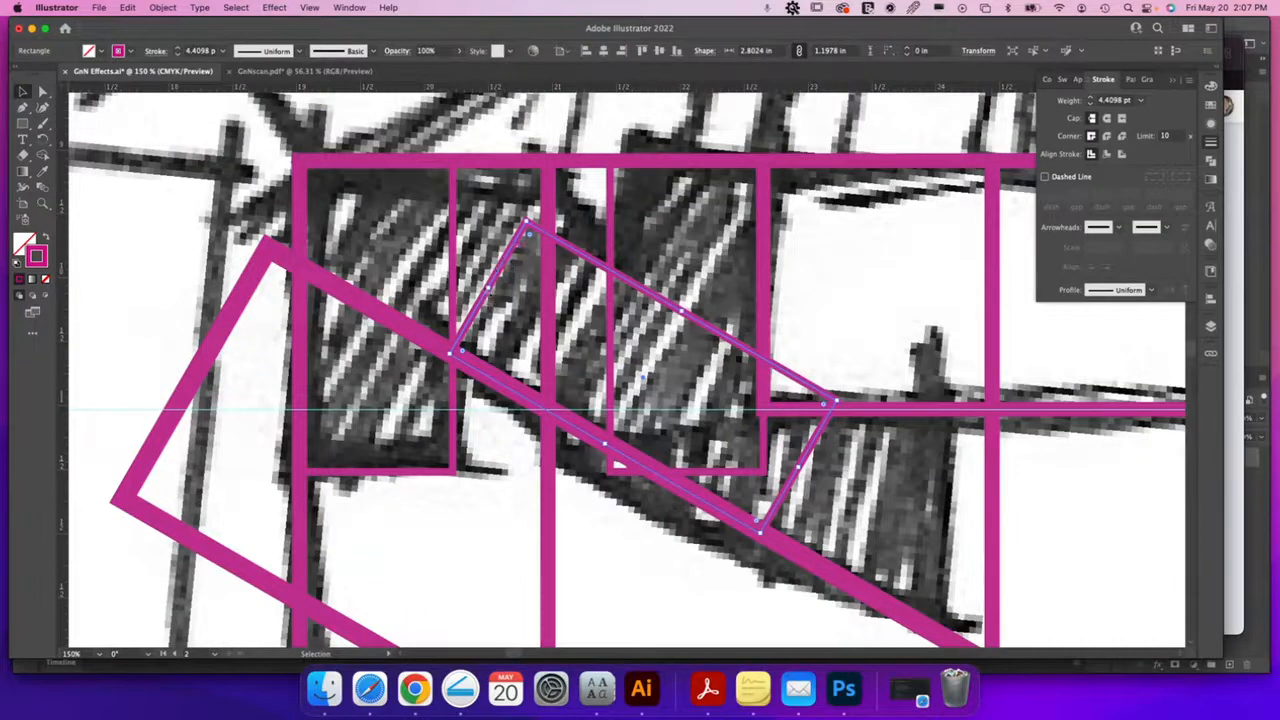
left_click_drag(490, 286, 312, 152)
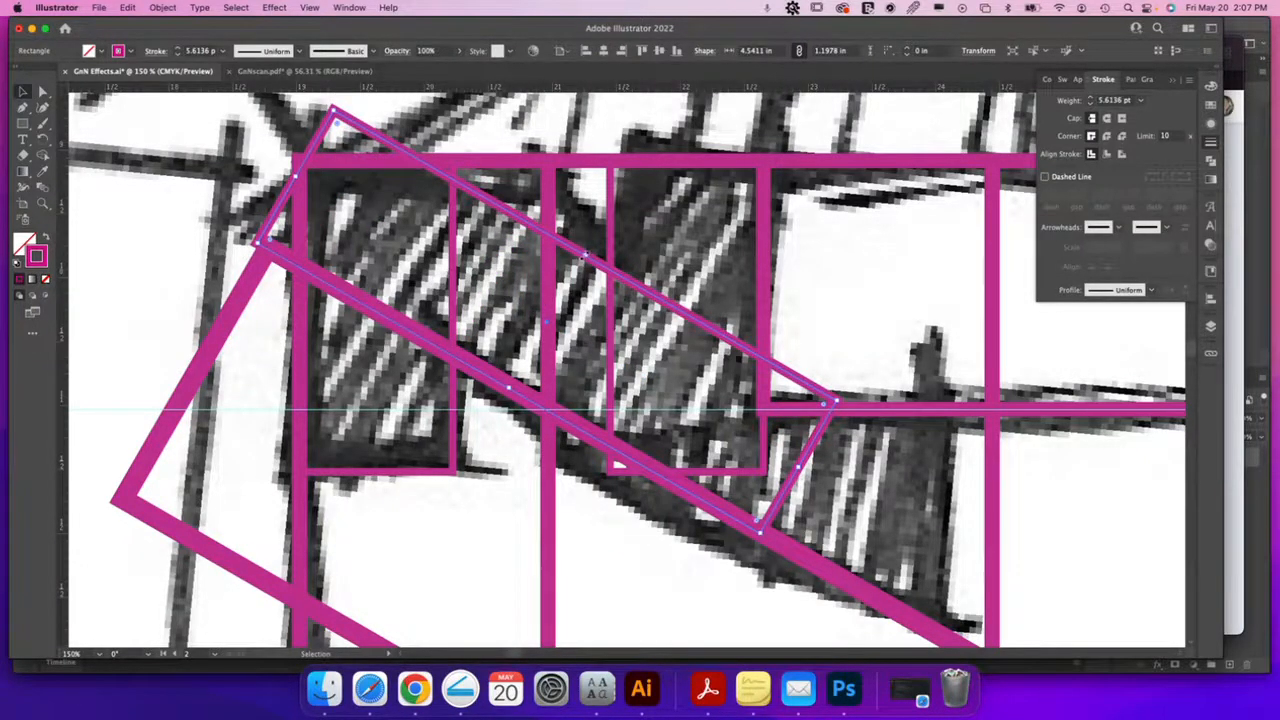
left_click_drag(587, 255, 600, 214)
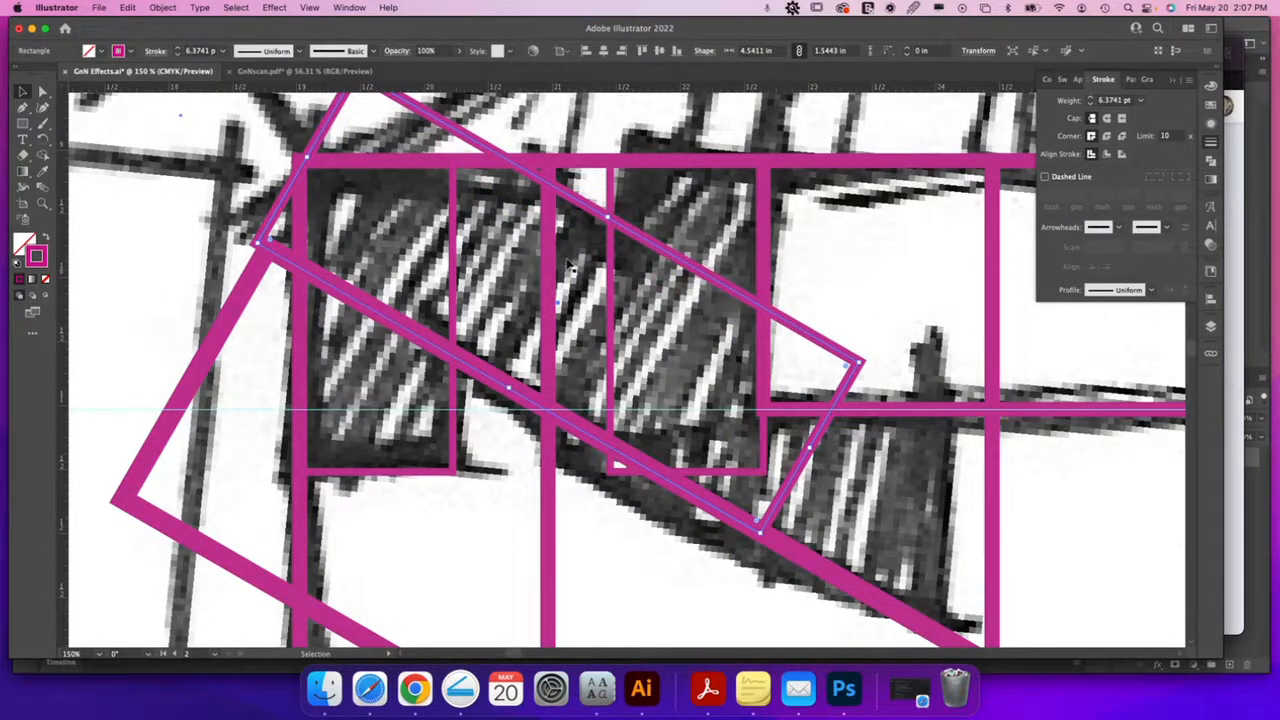
key("super+minus")
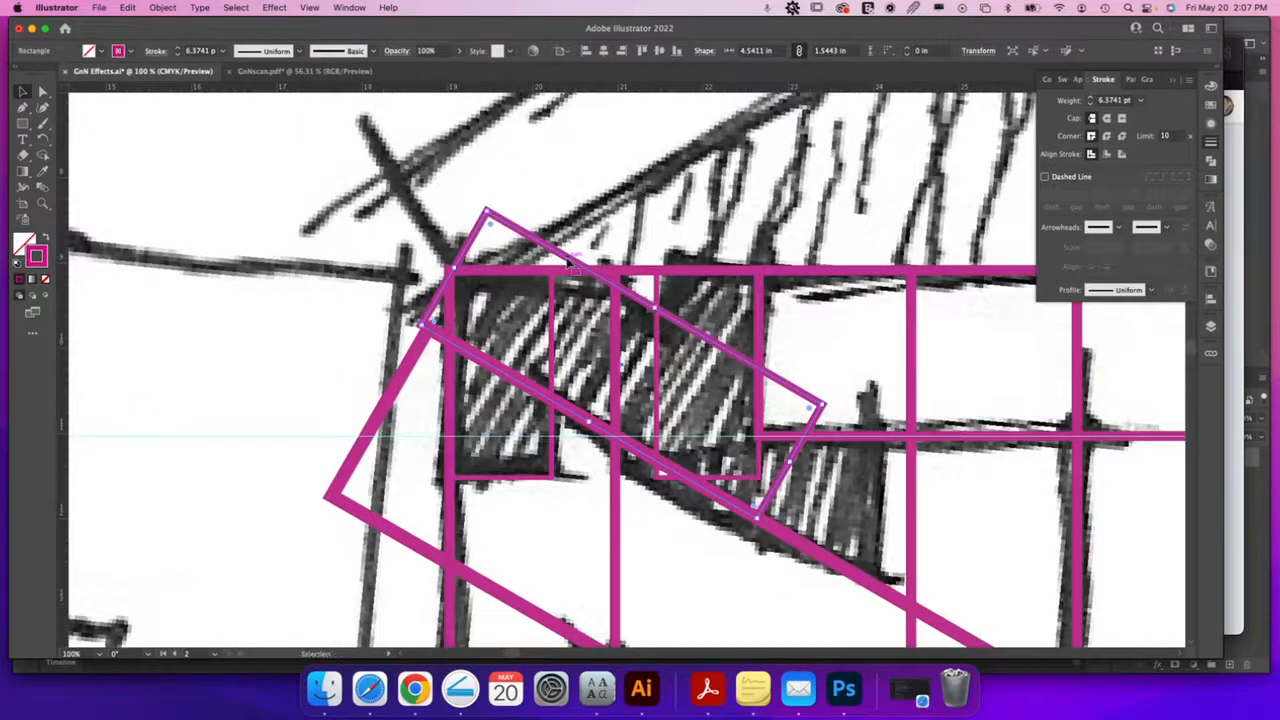
left_click_drag(454, 268, 436, 258)
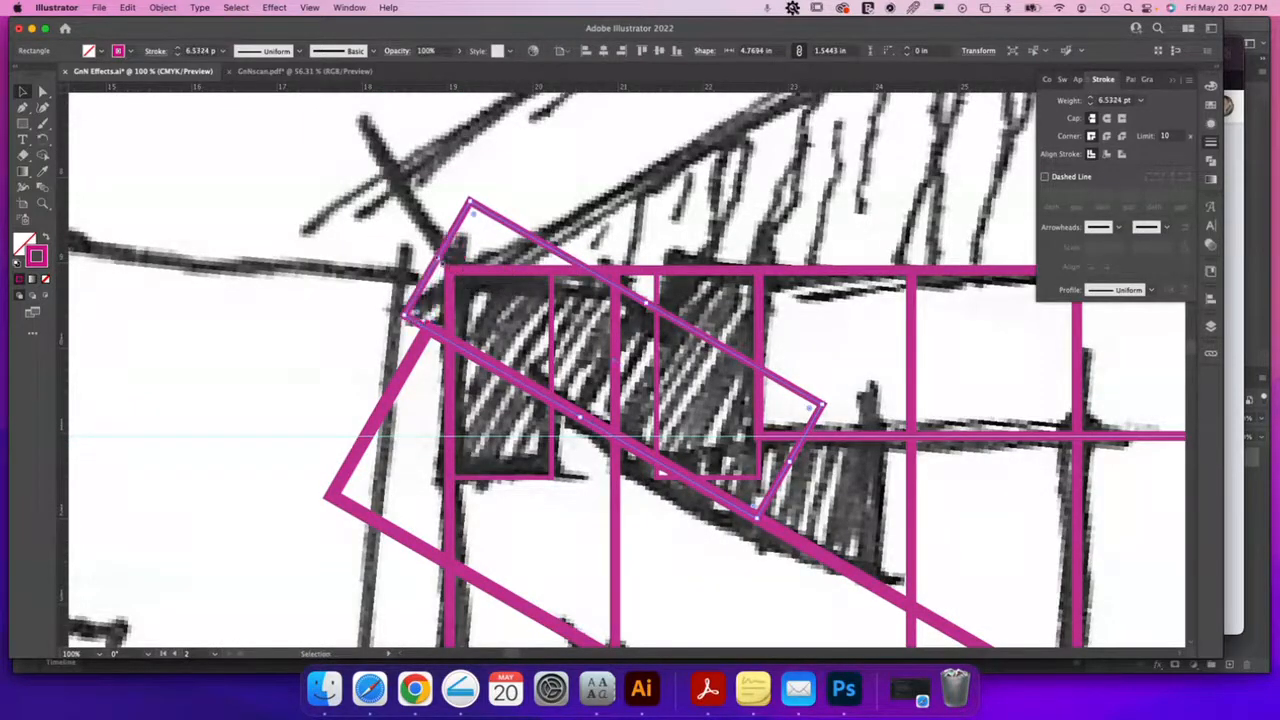
scroll(700, 355, "down", 2)
scroll(700, 355, "right", 2)
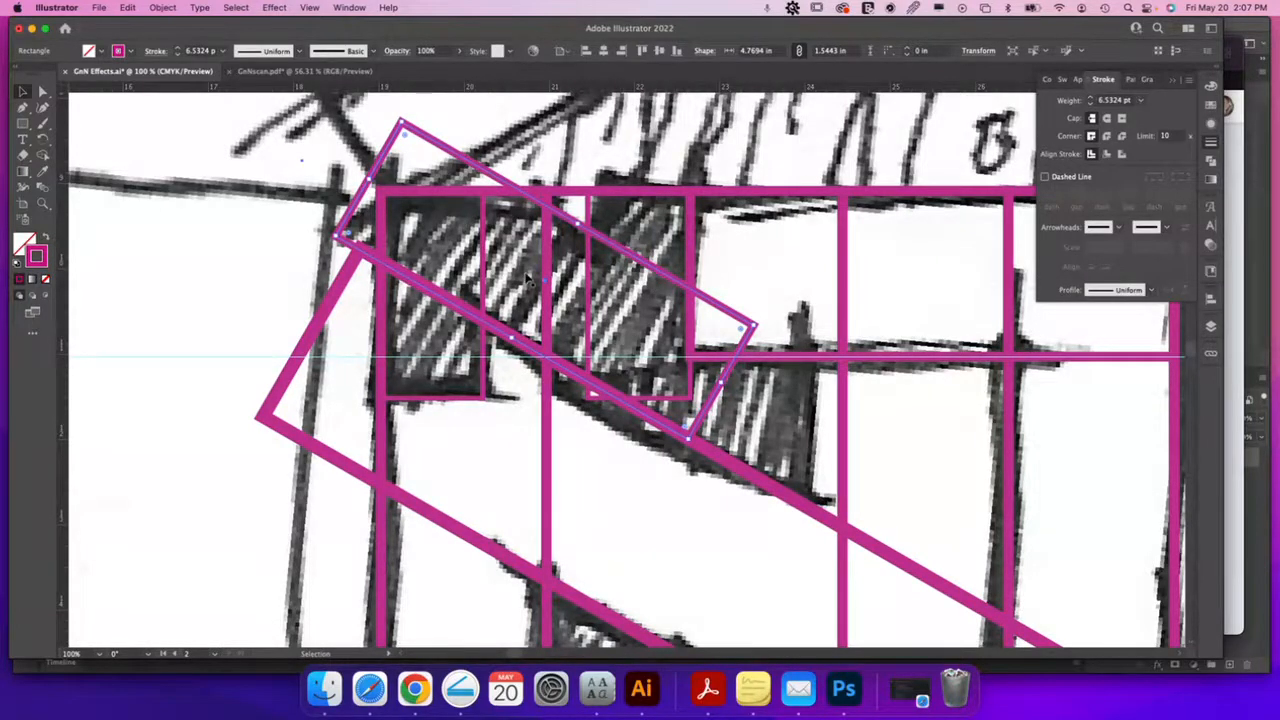
key("super+minus")
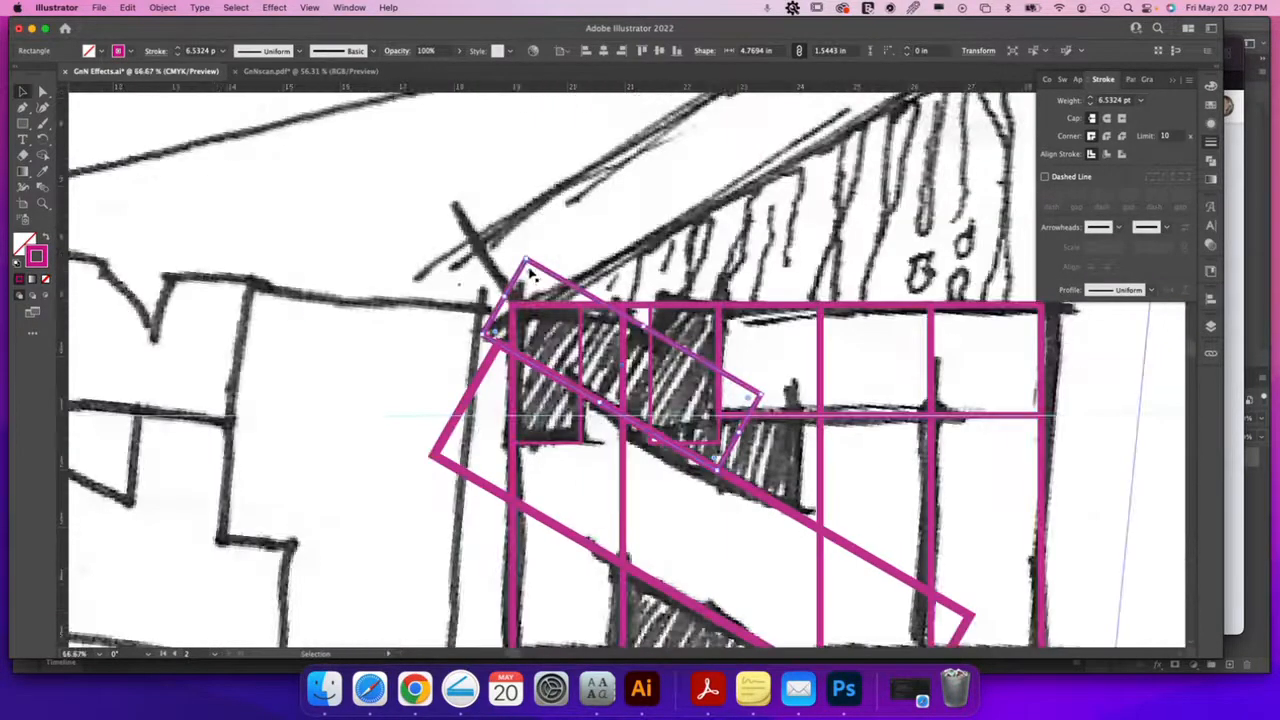
left_click_drag(834, 504, 765, 393)
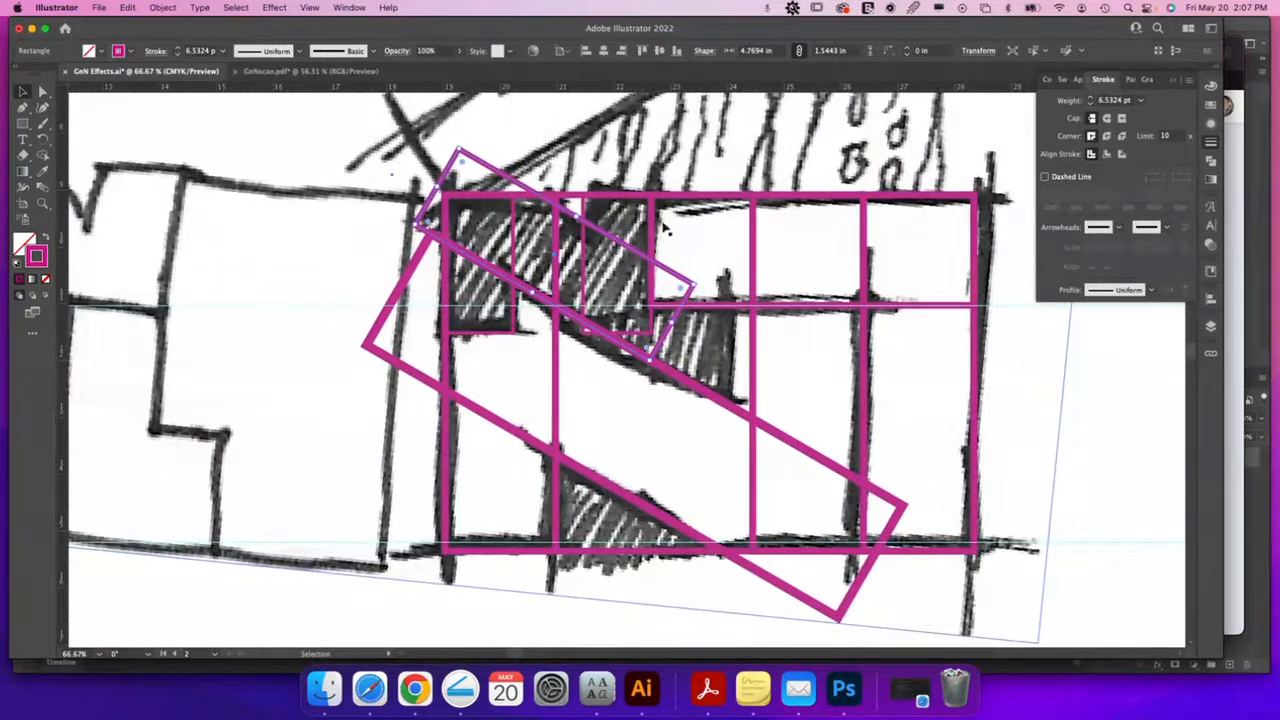
Give the small rotated rectangle and its neighbouring square yellow-green outlines
left_click(584, 244, "shift")
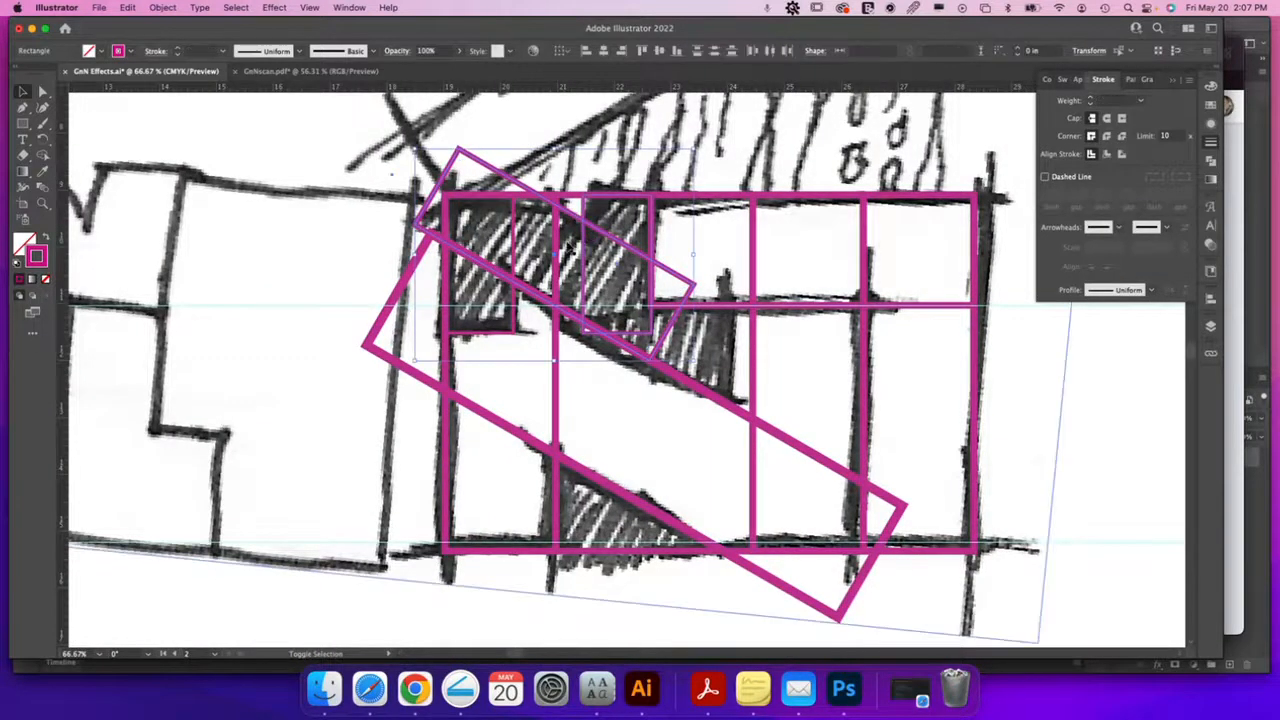
left_click(512, 243, "shift")
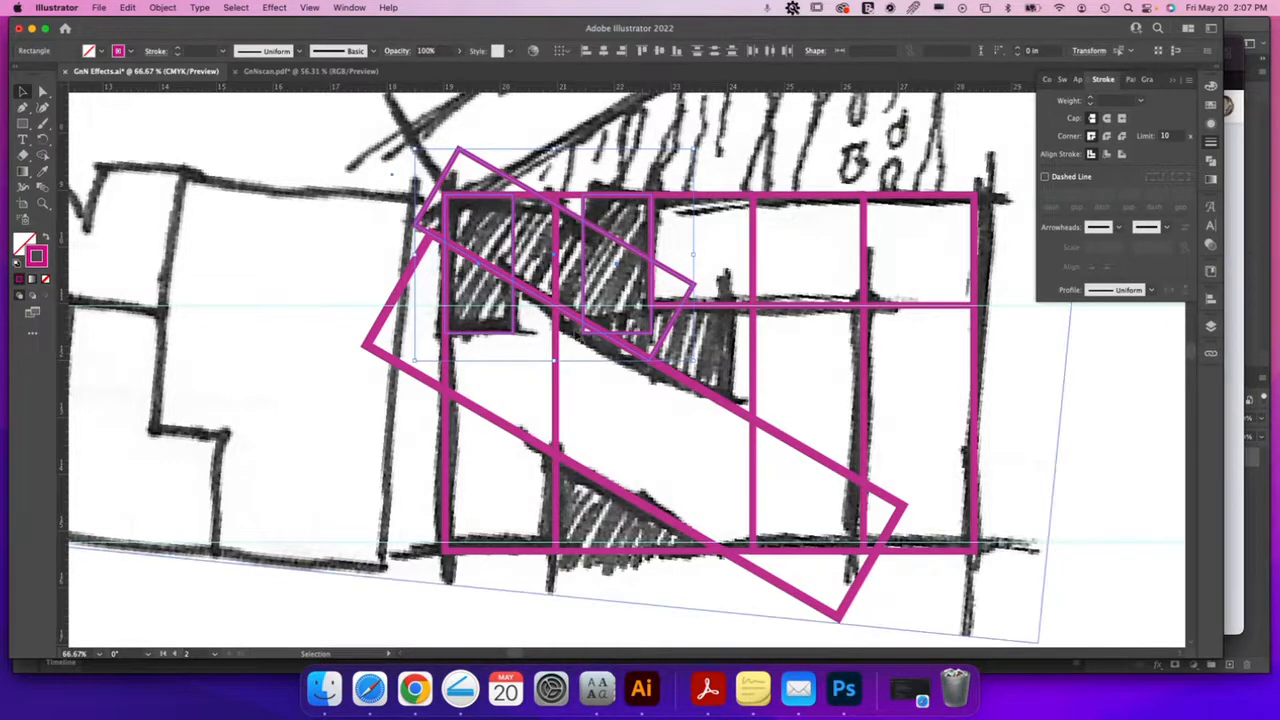
left_click(1210, 88)
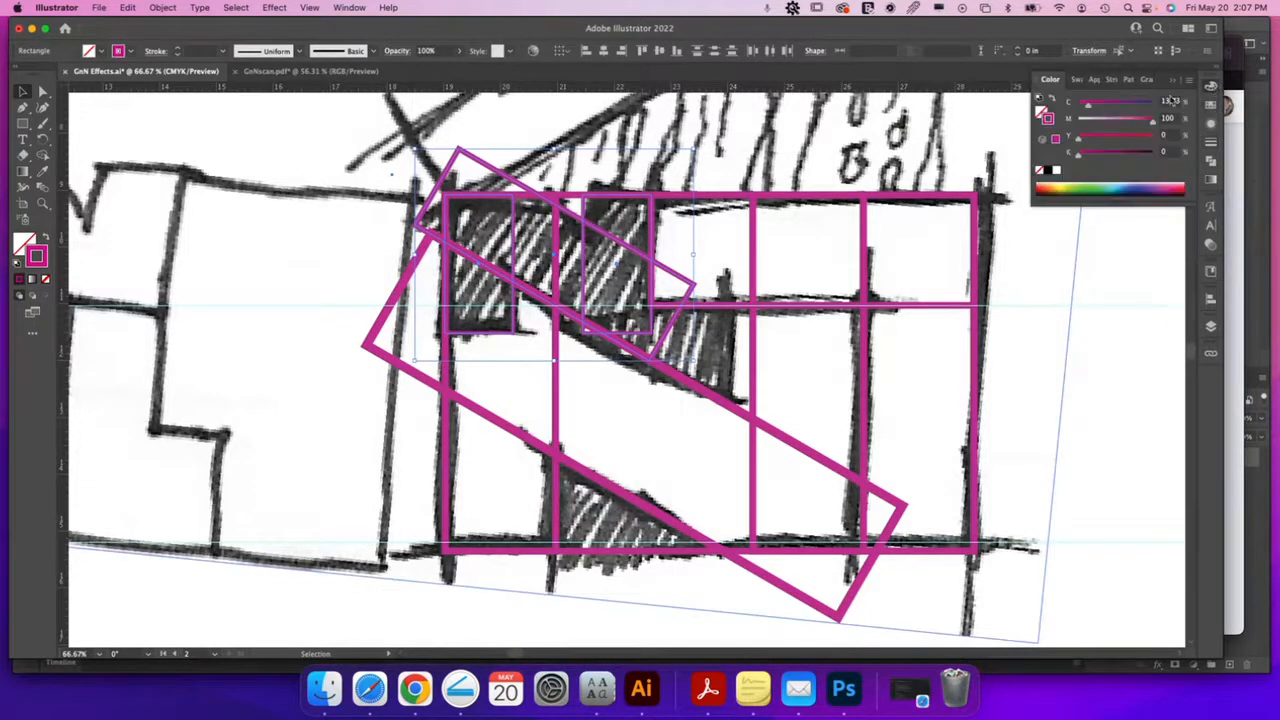
left_click(1066, 187)
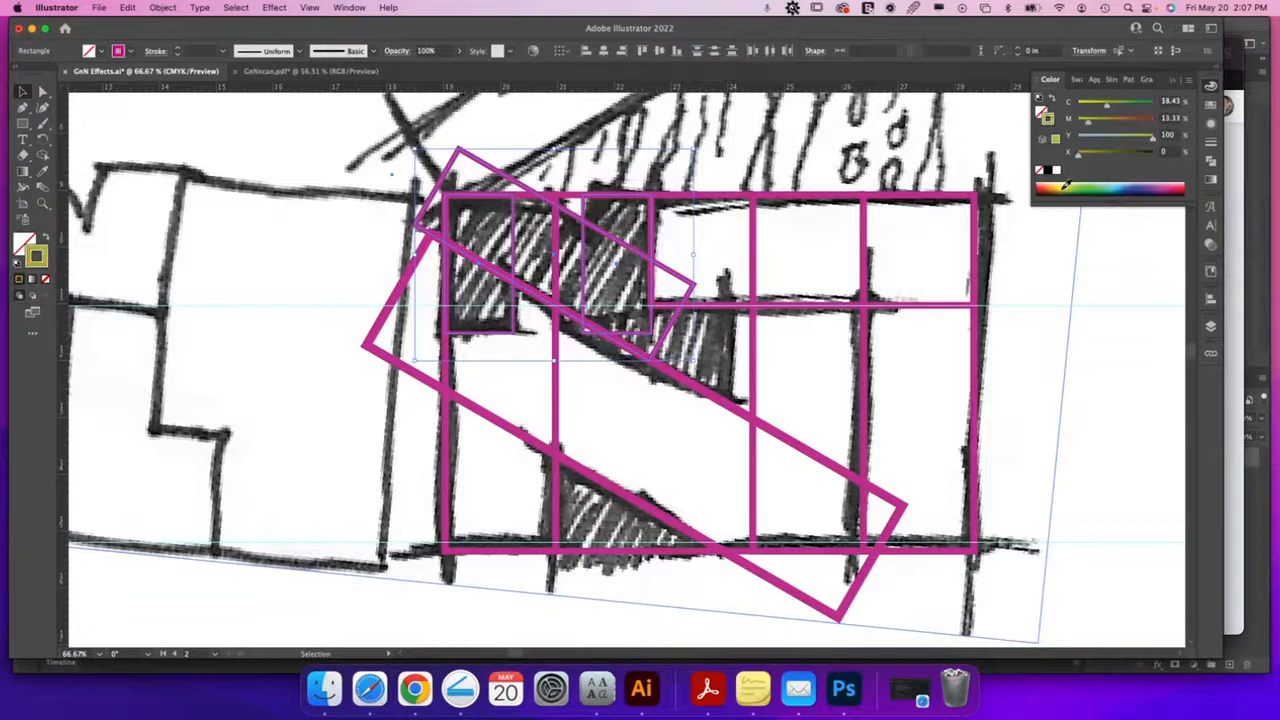
Make the long diagonal rectangle and the vertical rectangles blue
left_click(687, 381)
left_click(753, 358, "shift")
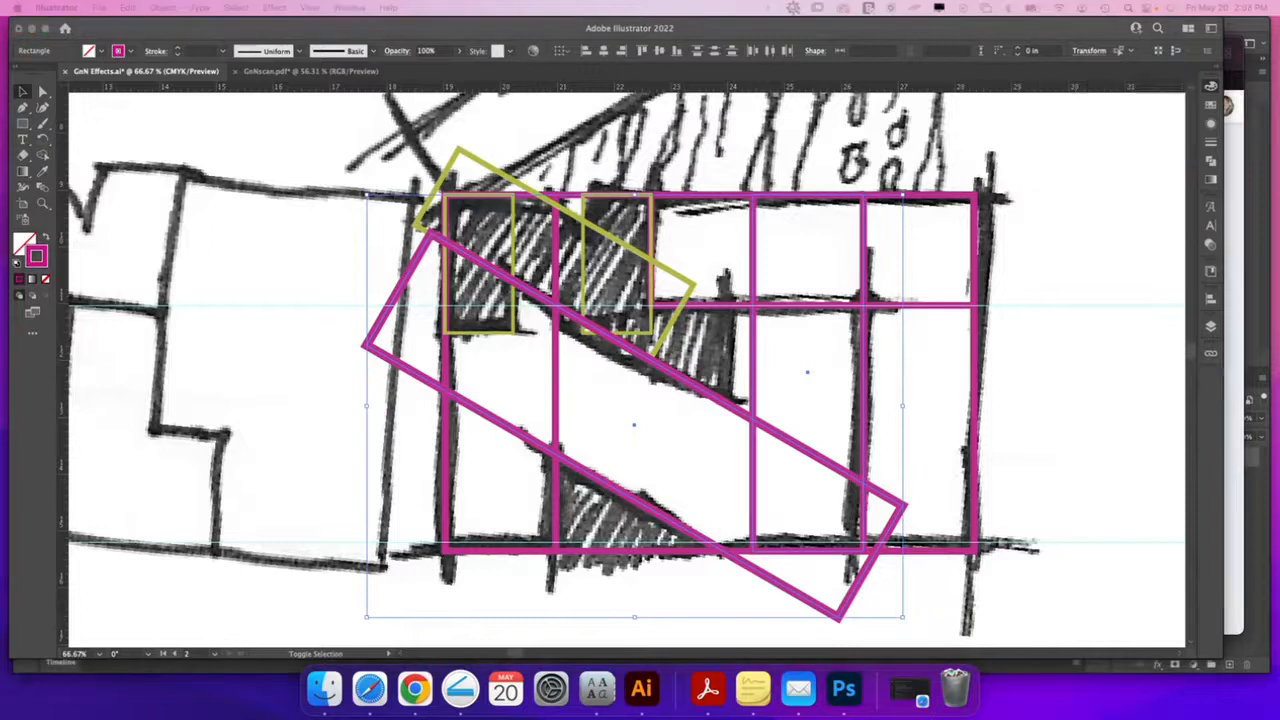
left_click(885, 313)
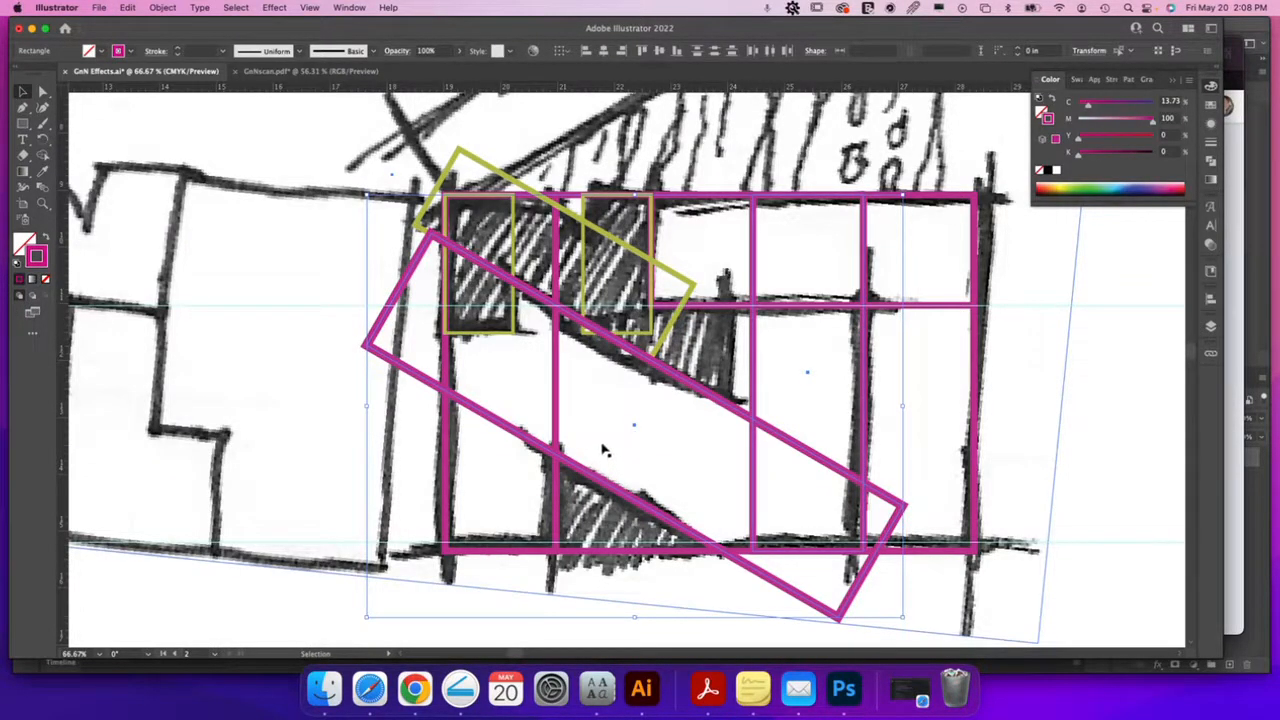
left_click(555, 397)
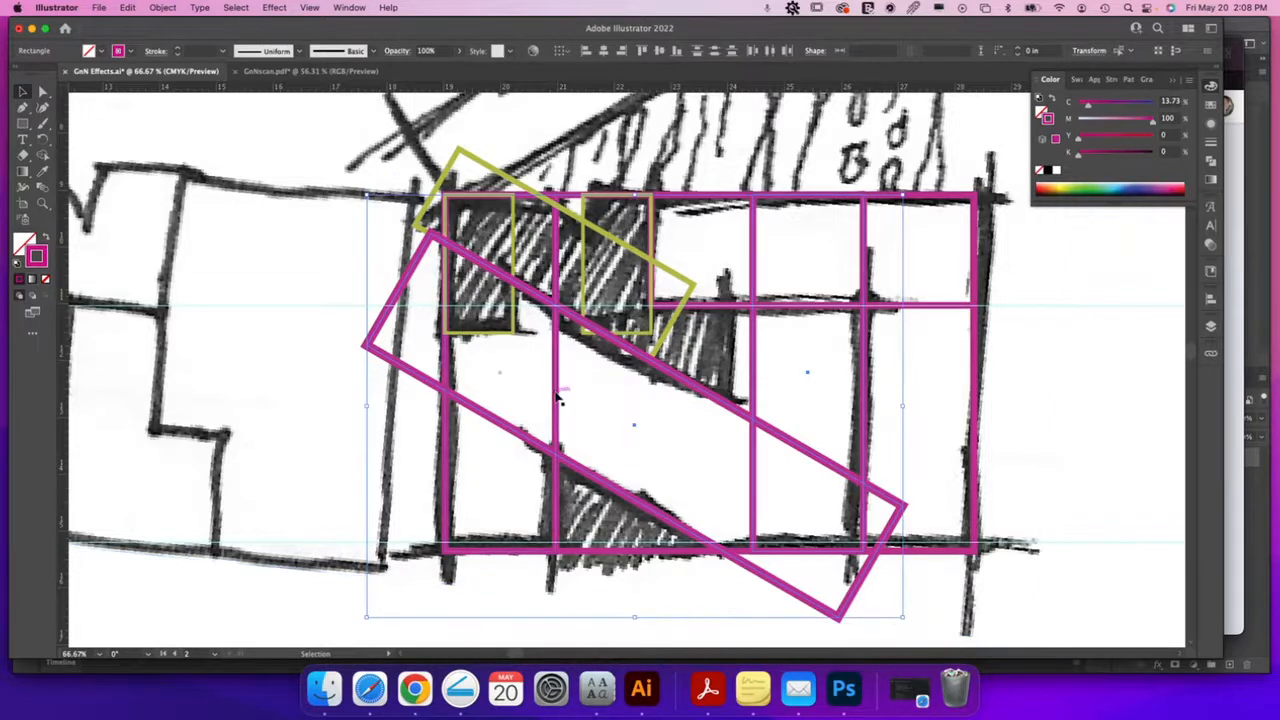
left_click(708, 397)
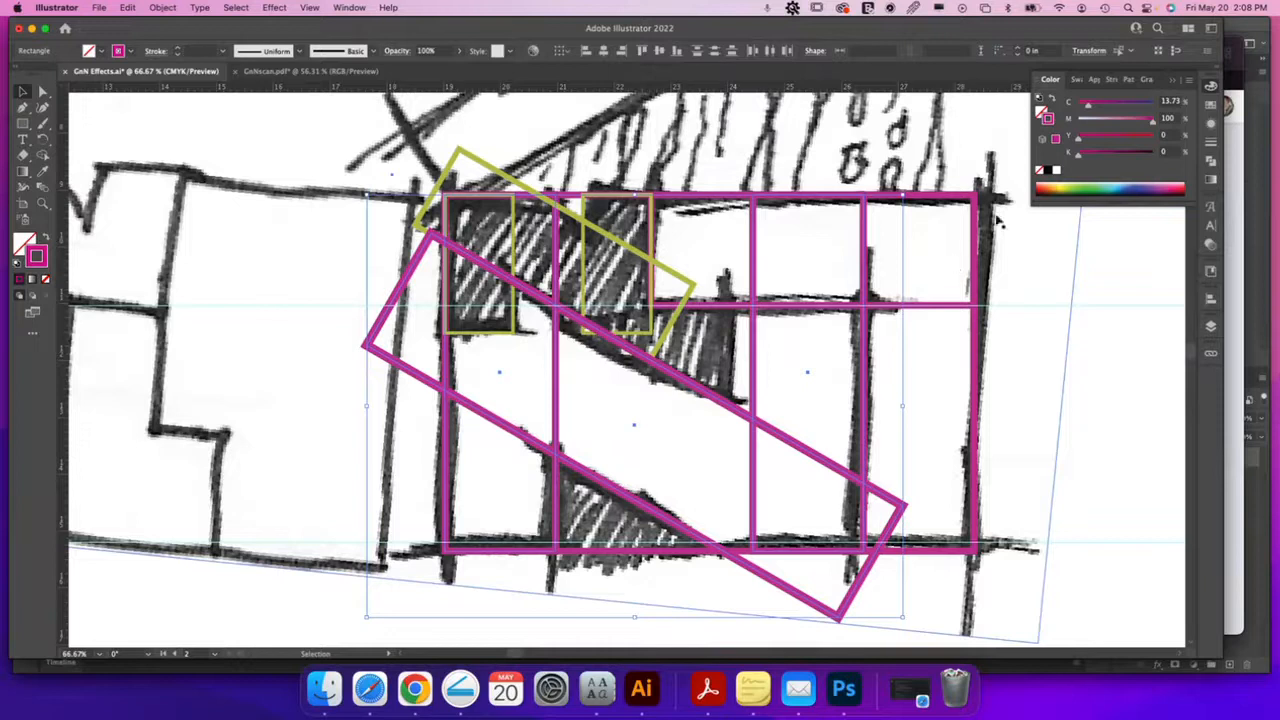
left_click(1123, 186)
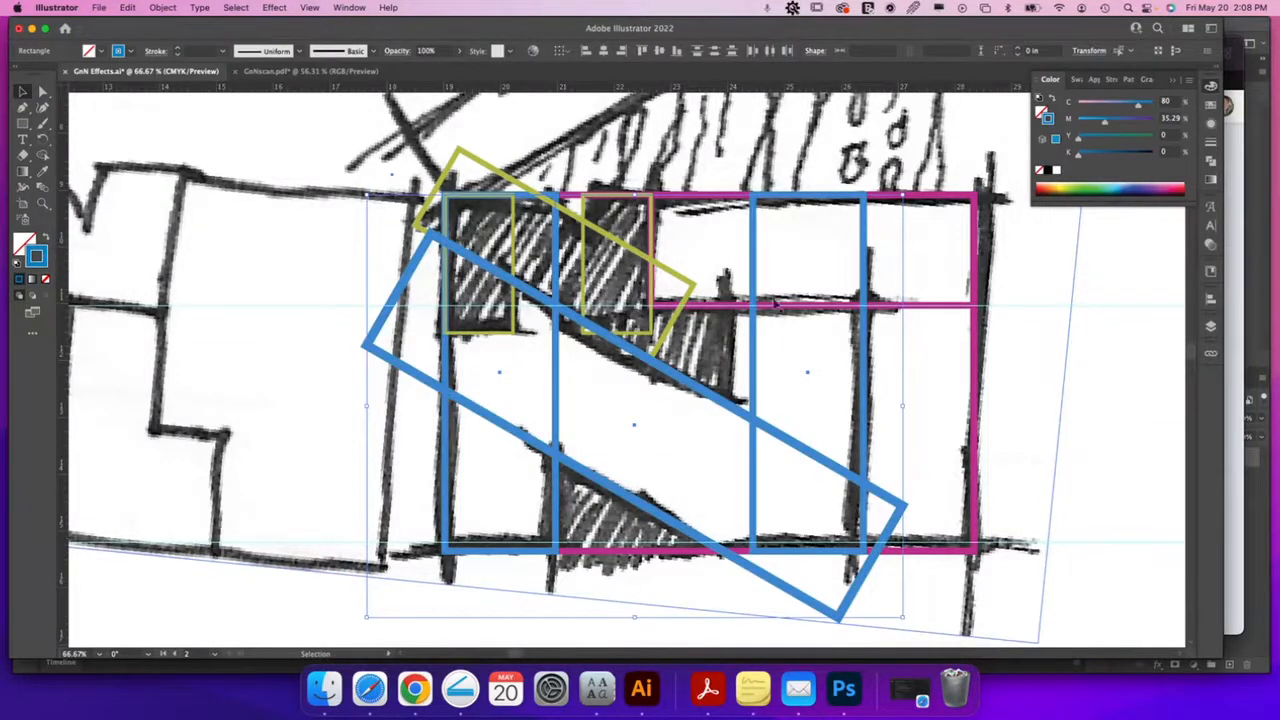
Outline the right-hand rectangle and the wide upper rectangle in green instead of magenta
left_click(976, 340)
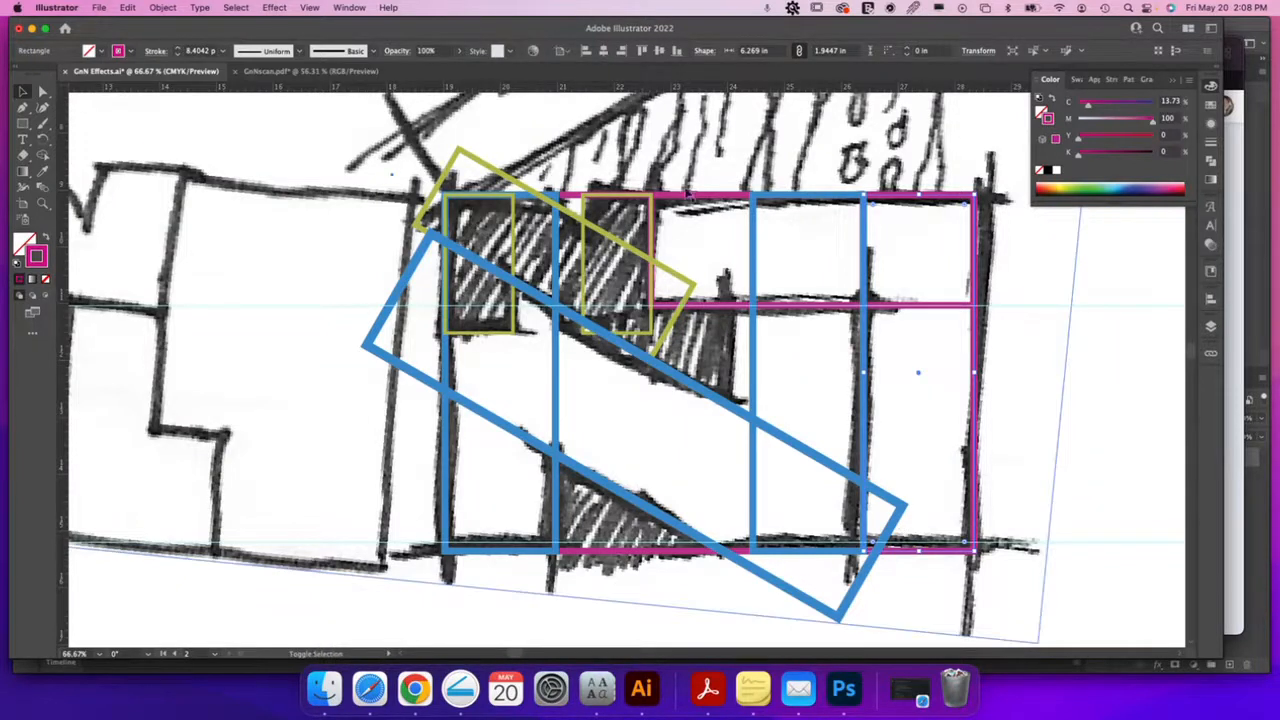
left_click(688, 195, "shift")
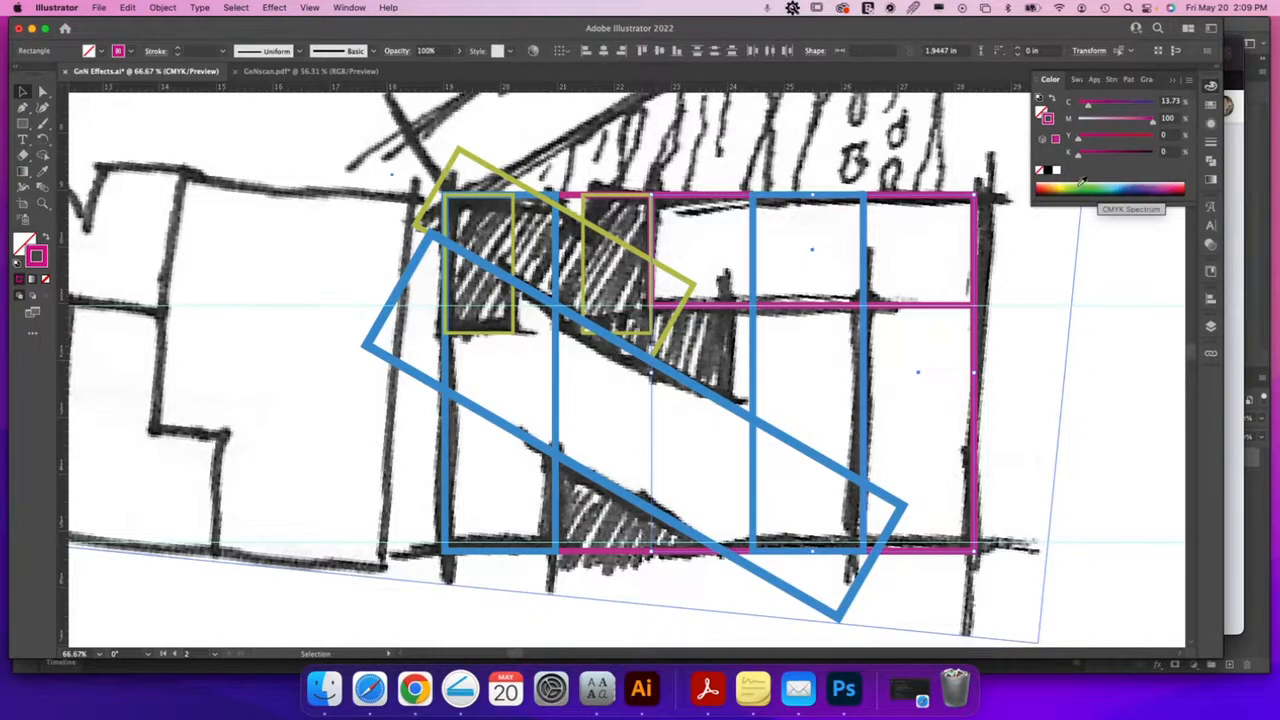
left_click(1082, 182)
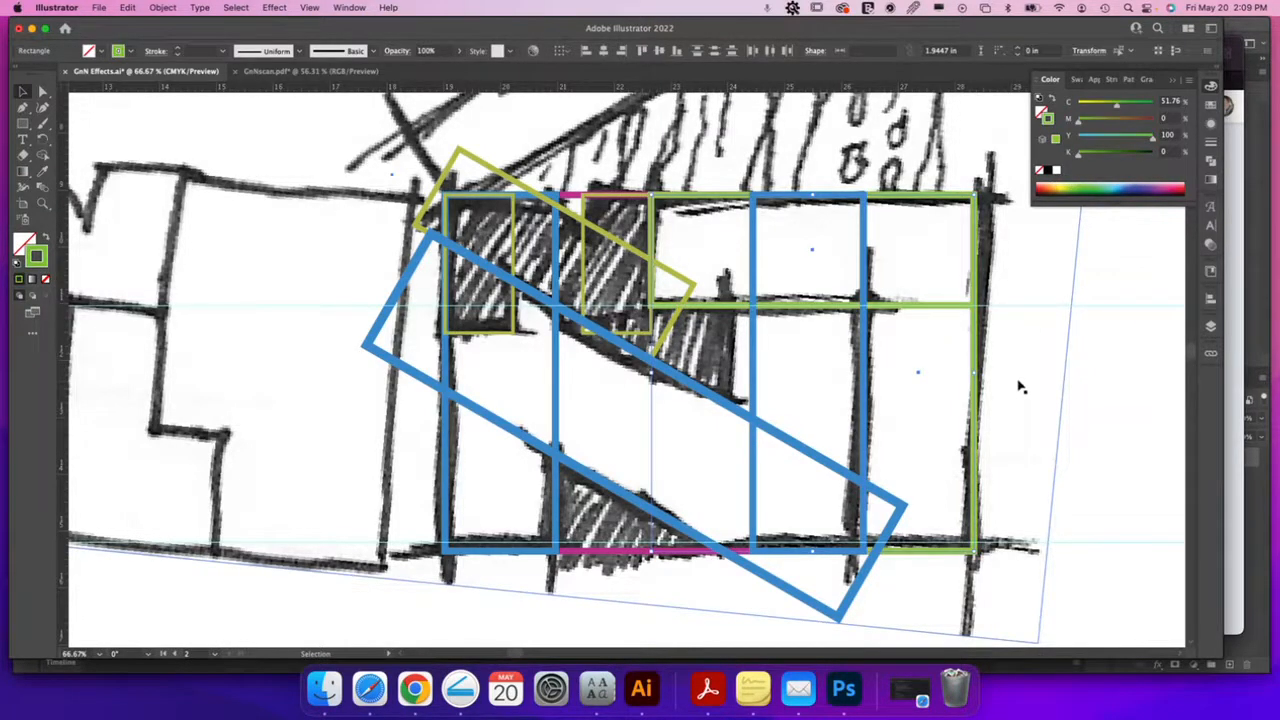
left_click(573, 201)
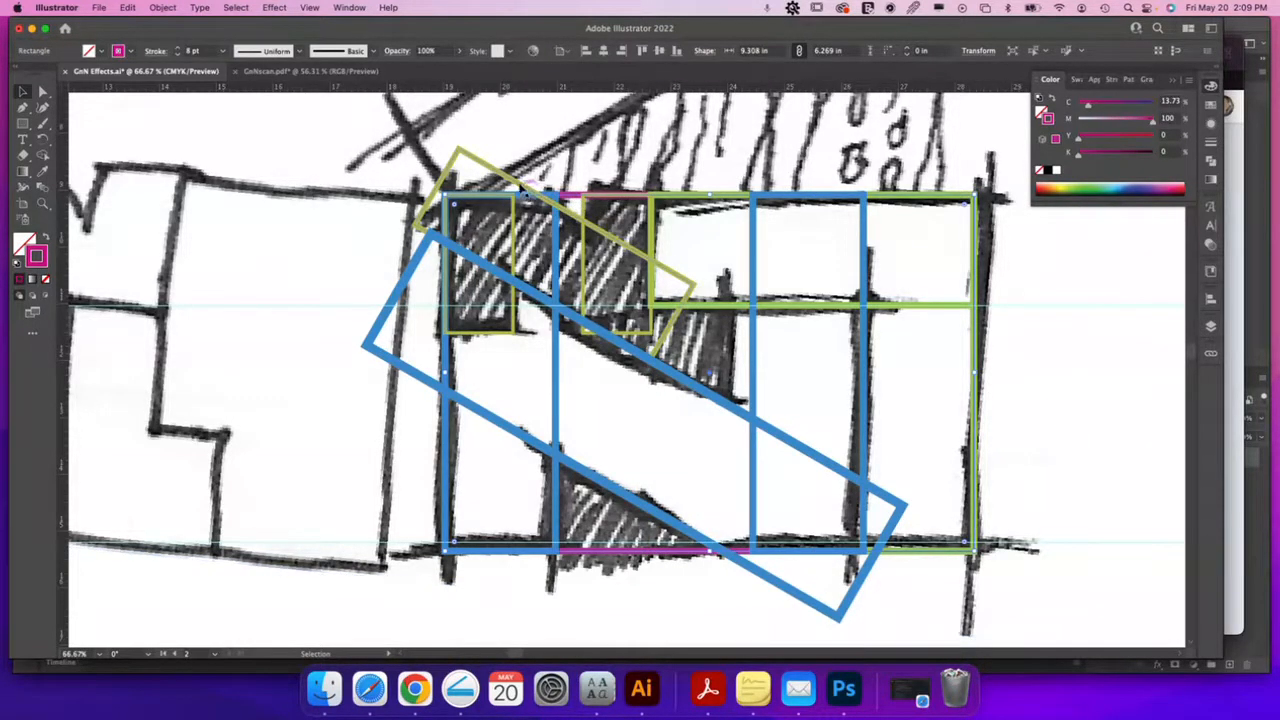
Draw a wide olive rectangle, about 5.08 × 1.26 in, across the top of the N
left_click(519, 186)
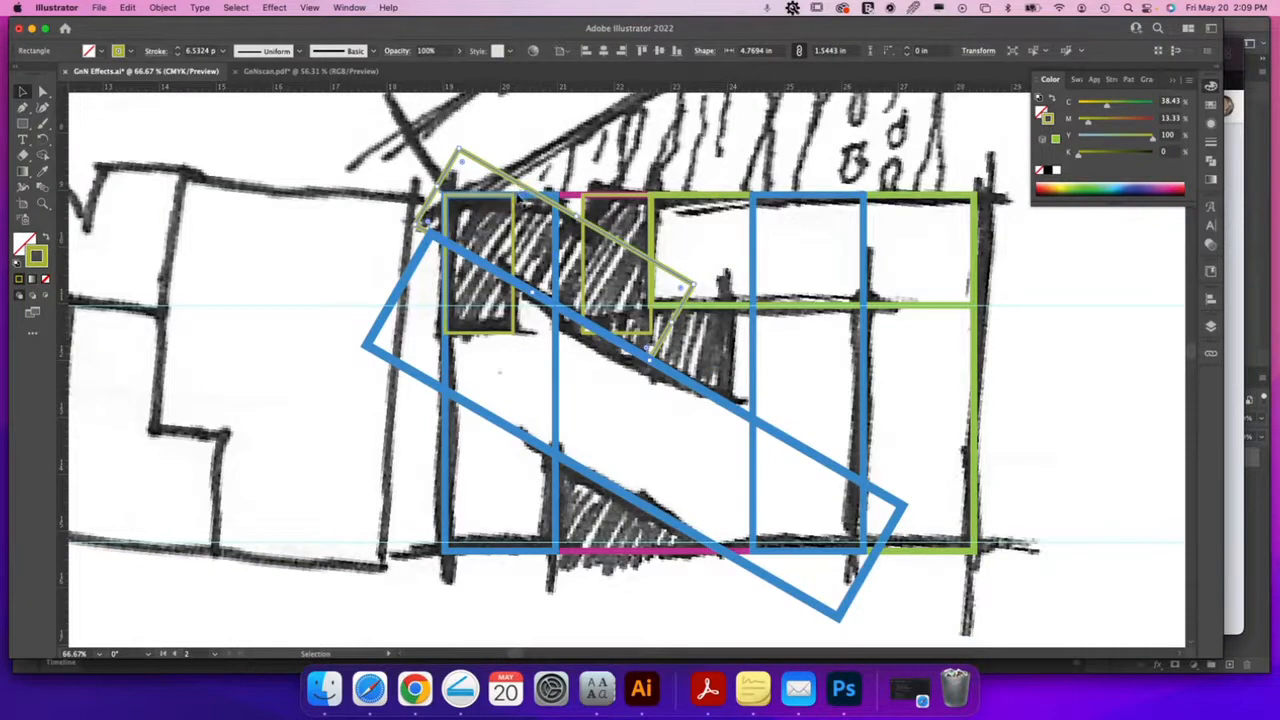
left_click(22, 124)
left_click_drag(397, 122, 688, 188)
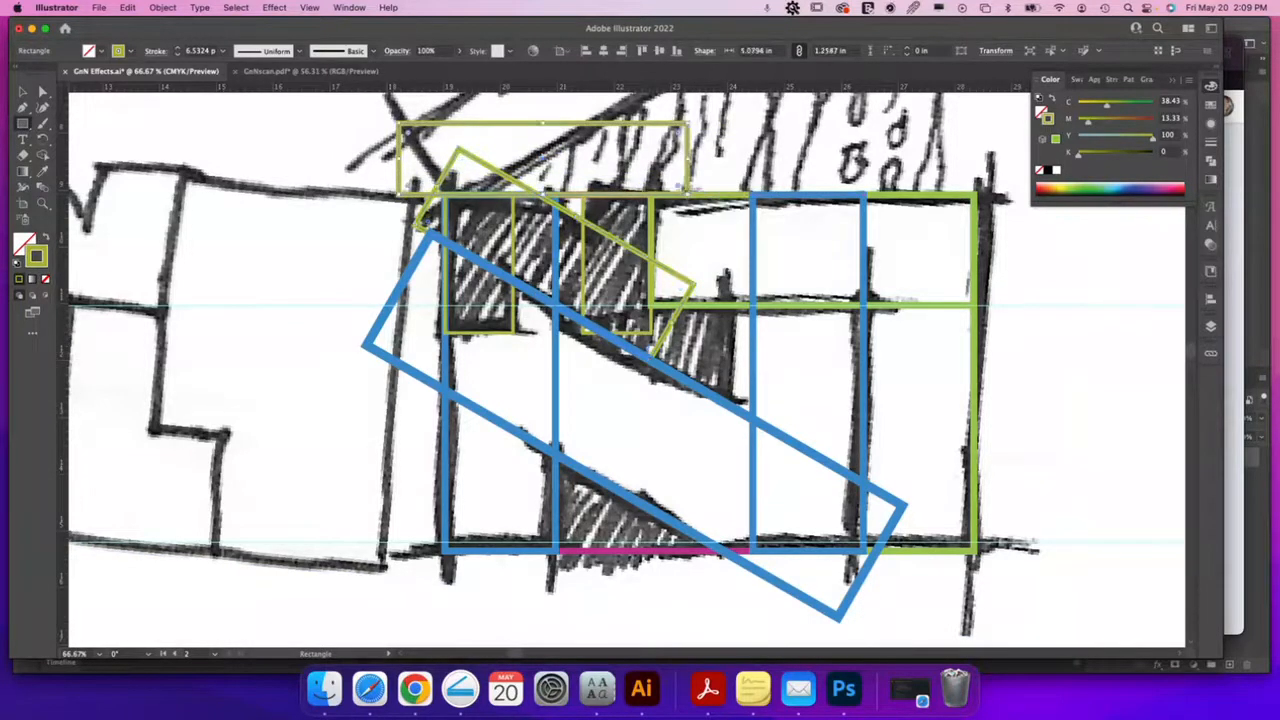
Duplicate it straight down below the hatched cells, then select it with the rotated and narrow olive rectangles
key("v")
left_click_drag(632, 125, 632, 331)
left_click_drag(543, 364, 543, 368)
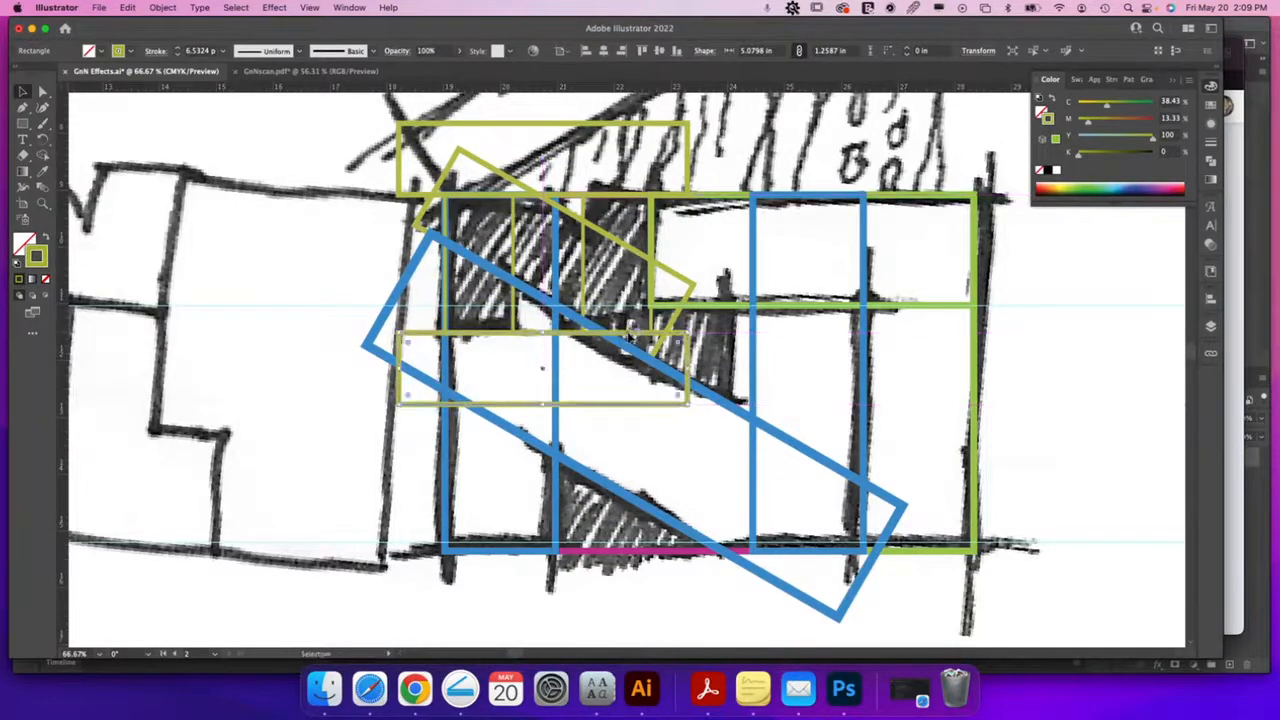
left_click(620, 236, "shift")
left_click(584, 258, "shift")
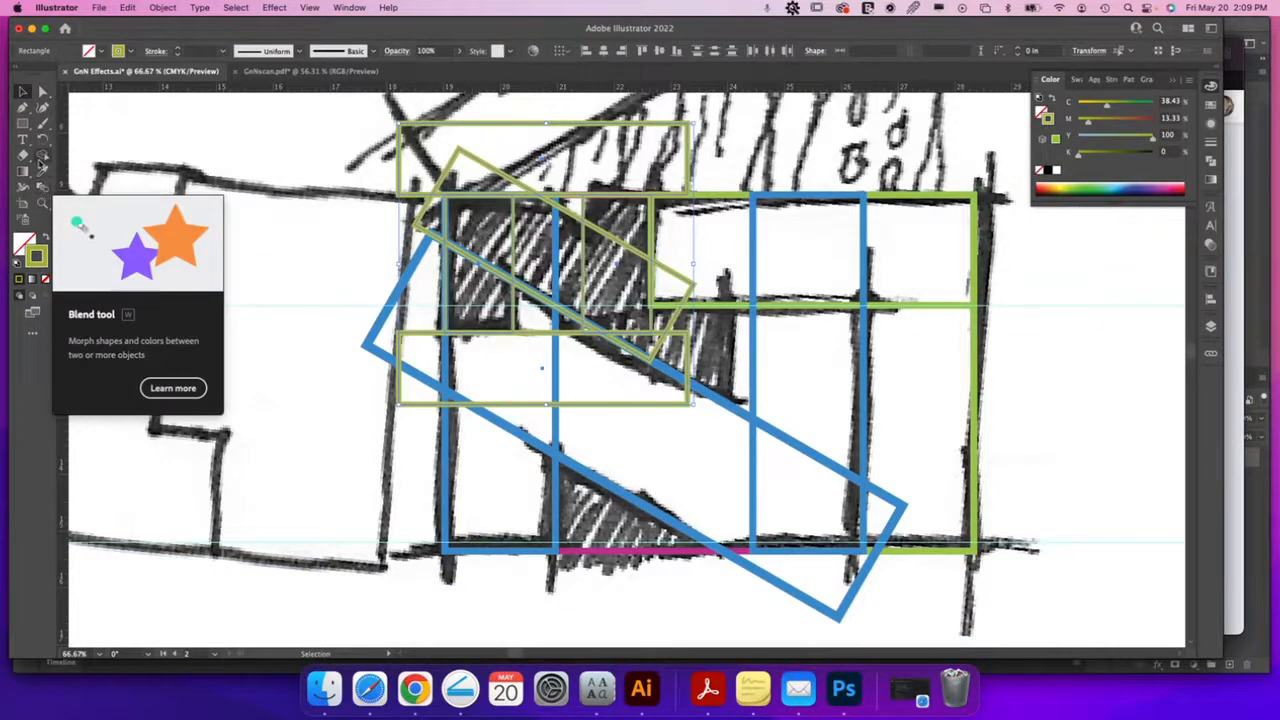
Merge the three hatched cells and the rotated rectangle into one yellow-green path with Shape Builder
left_click(43, 155)
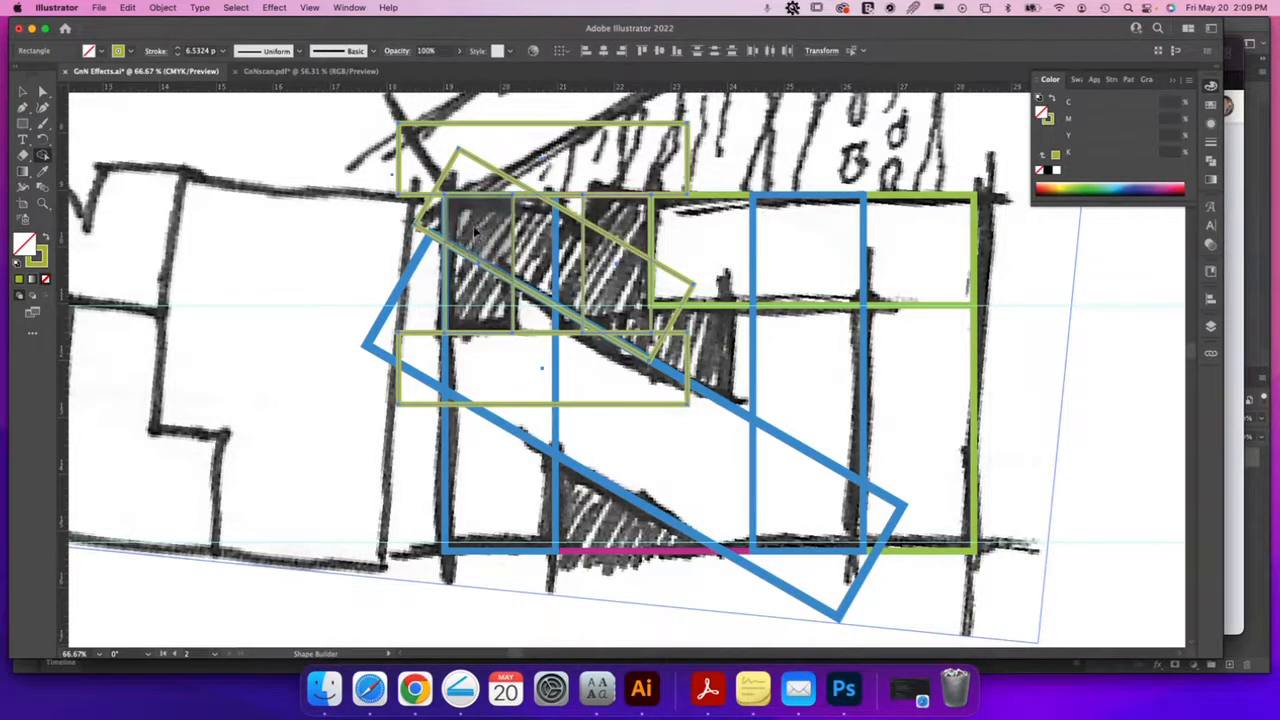
key("super+Tab")
key("super+Tab")
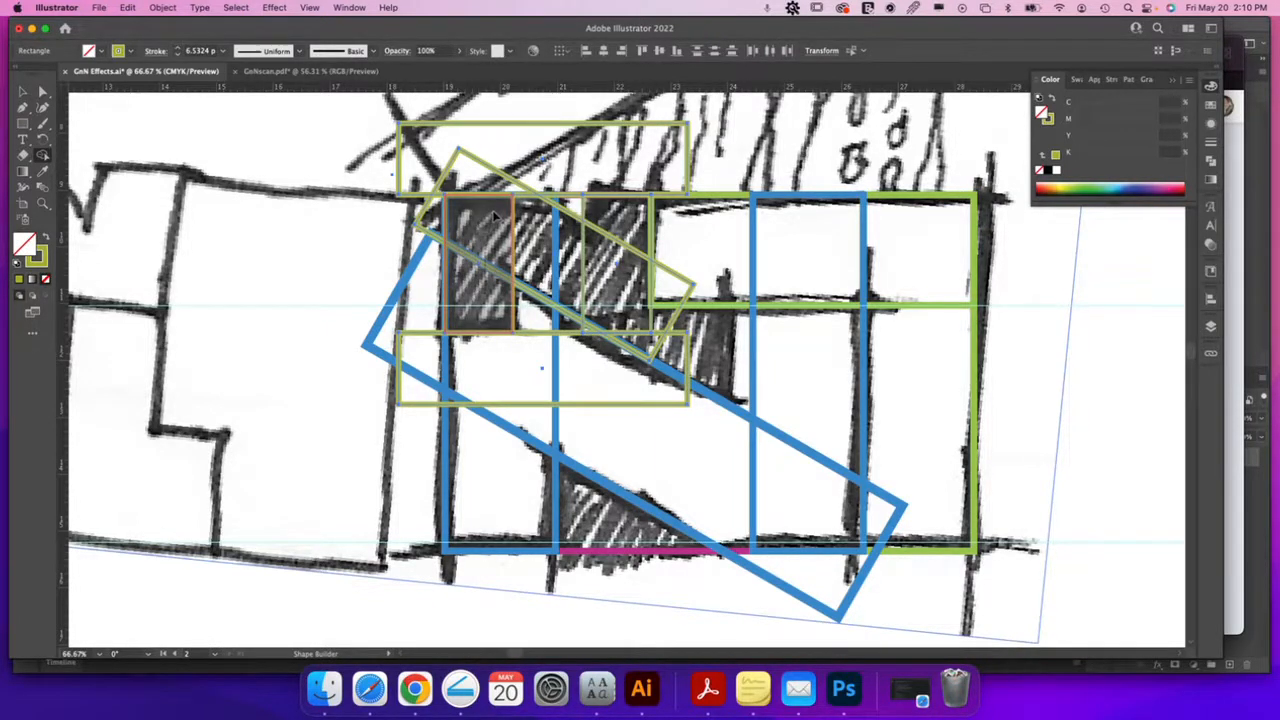
left_click_drag(496, 216, 559, 247)
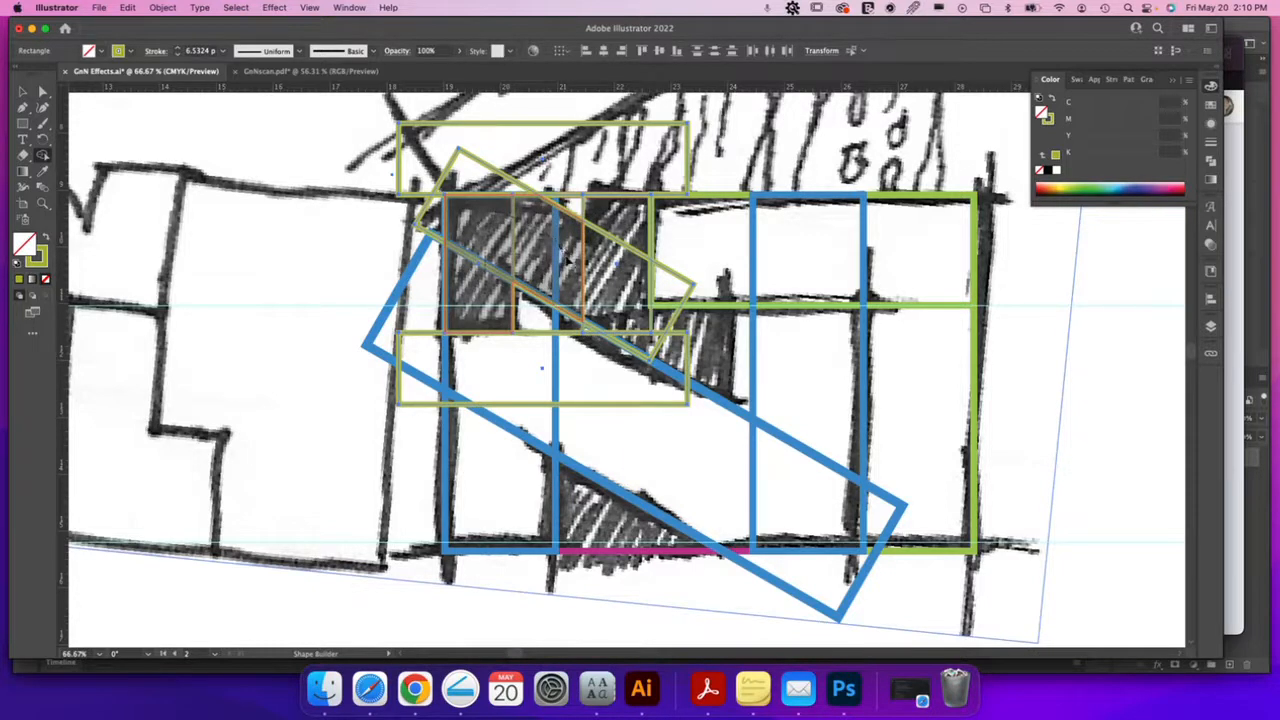
mouse_move(577, 262)
left_mouse_down()
mouse_move(596, 319)
mouse_move(612, 310)
mouse_move(618, 232)
left_mouse_up()
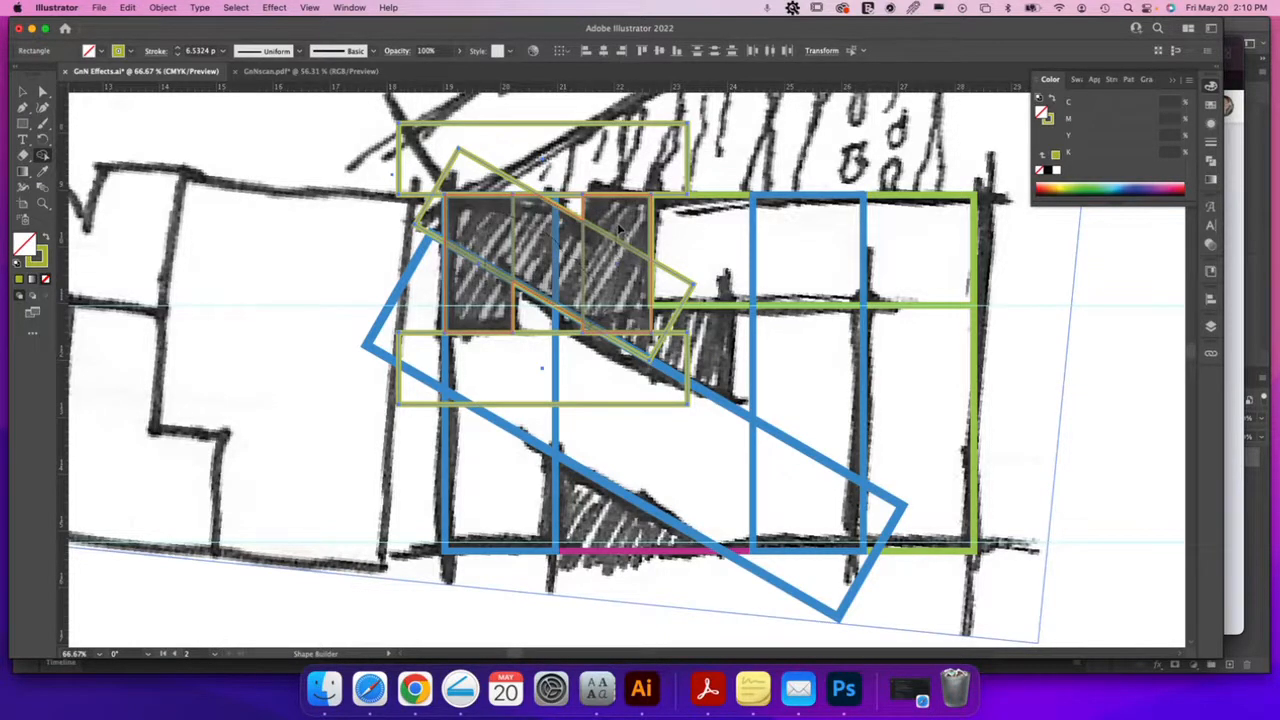
left_click_drag(618, 232, 619, 226)
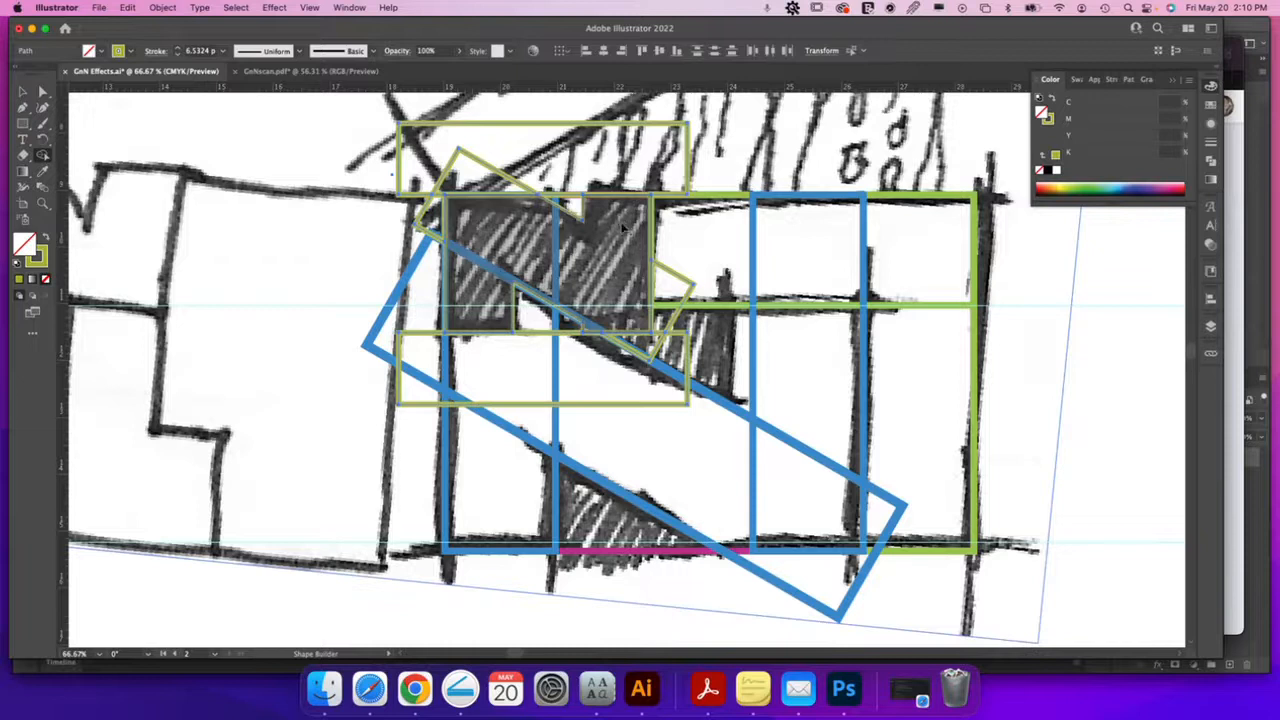
Fill the merged path olive and delete helper shapes, then undo and restore them as outlines
key("v")
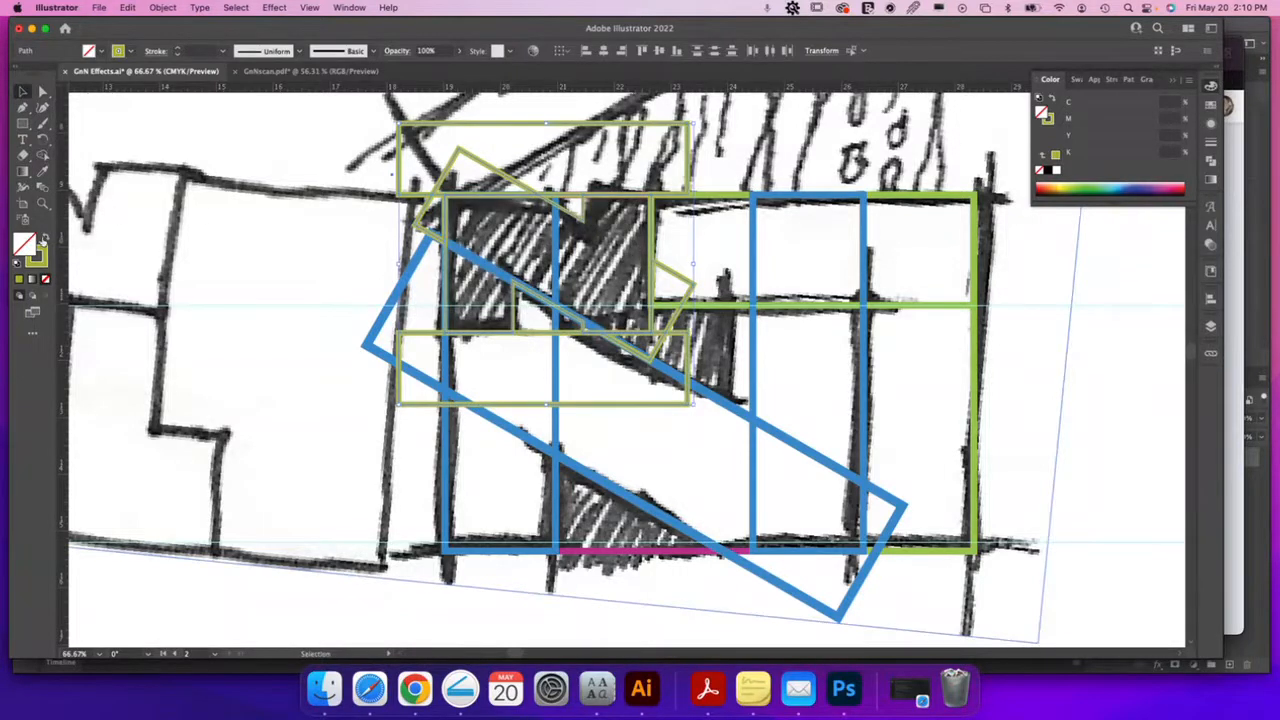
left_click(44, 238)
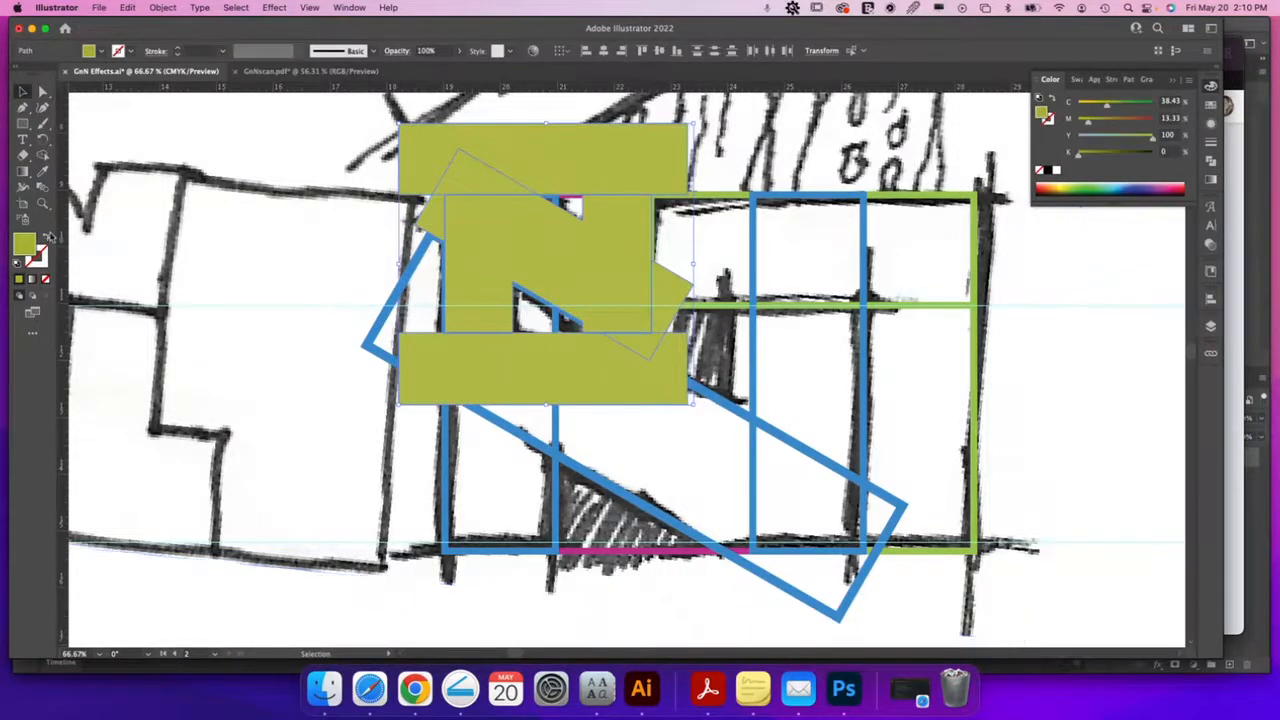
left_click(455, 162)
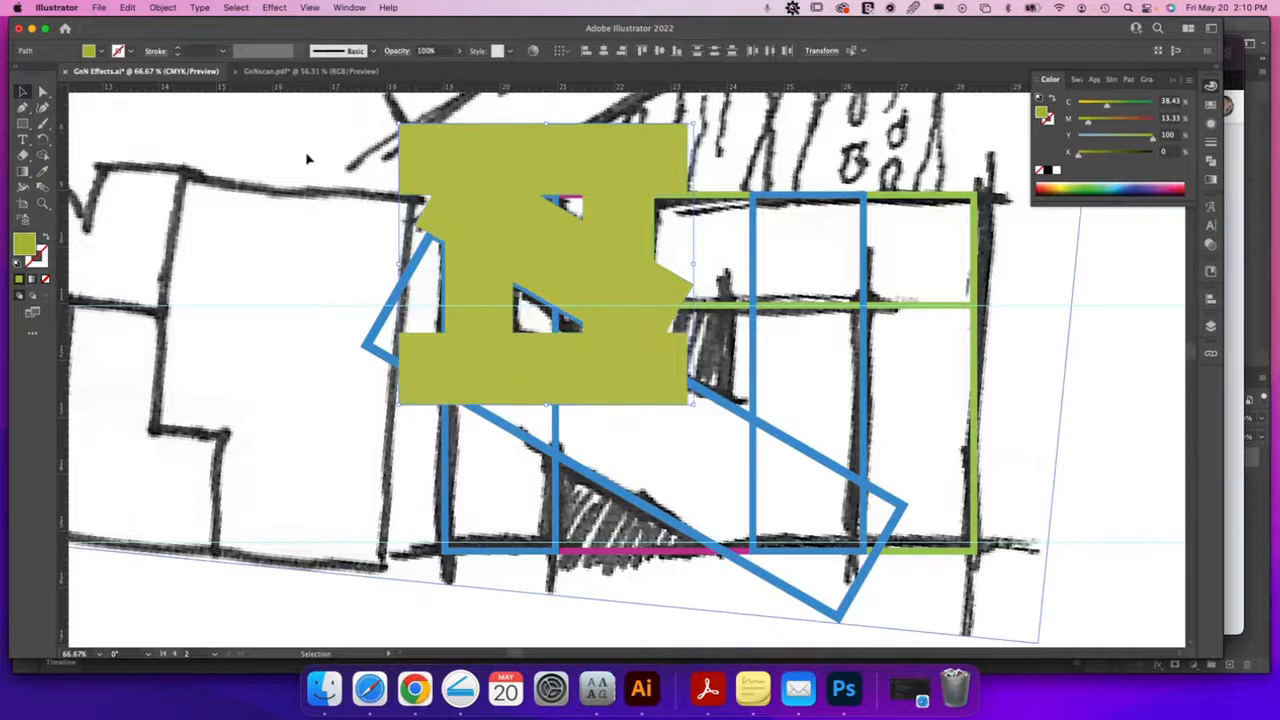
left_click(489, 172)
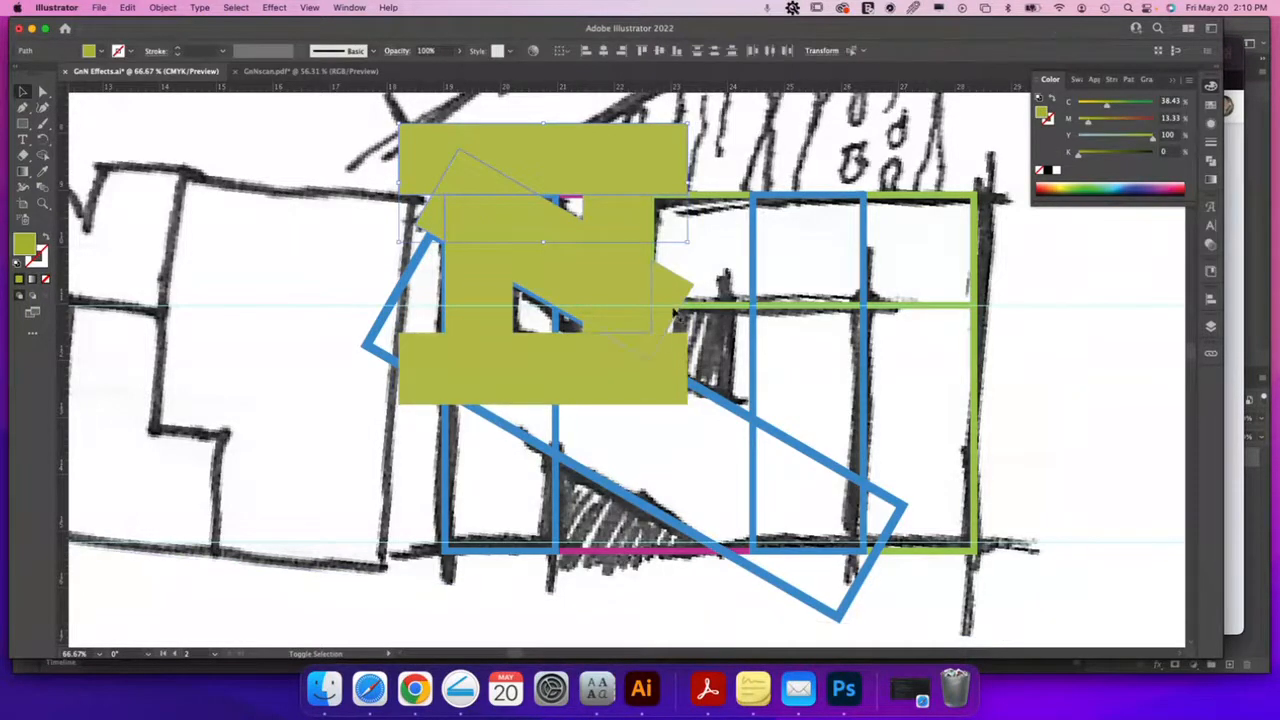
key("Delete")
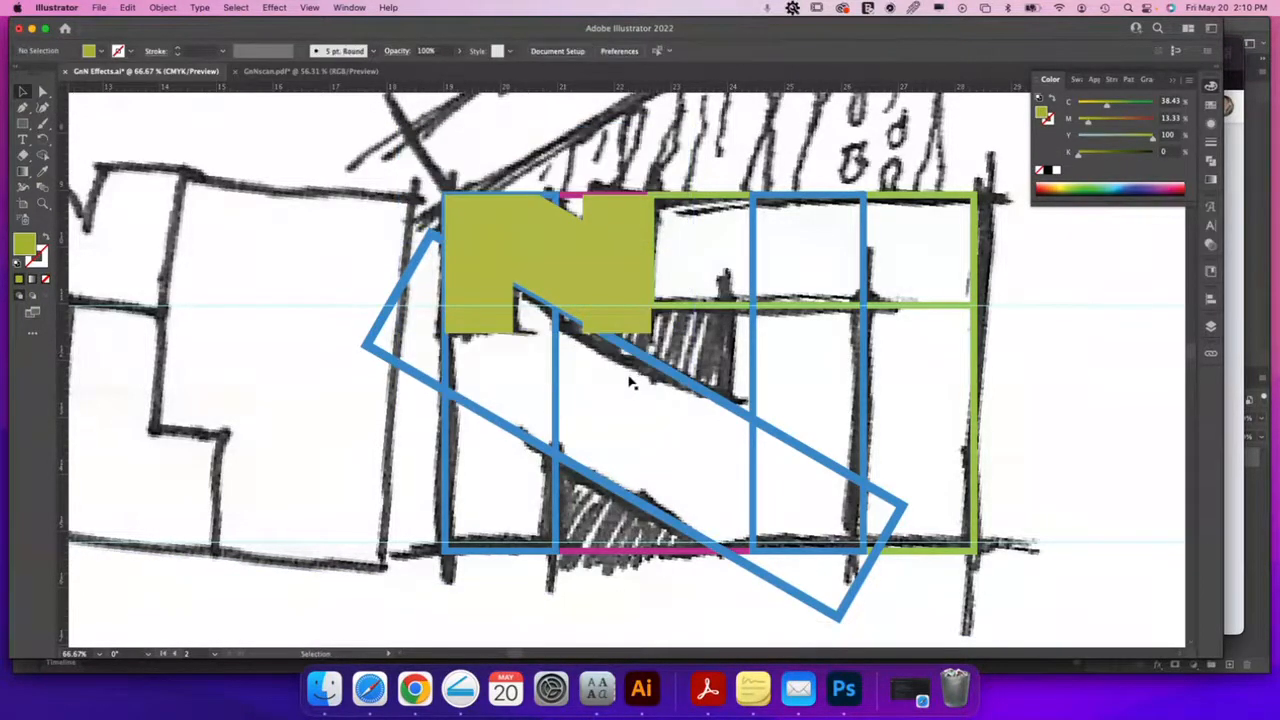
left_click(600, 266)
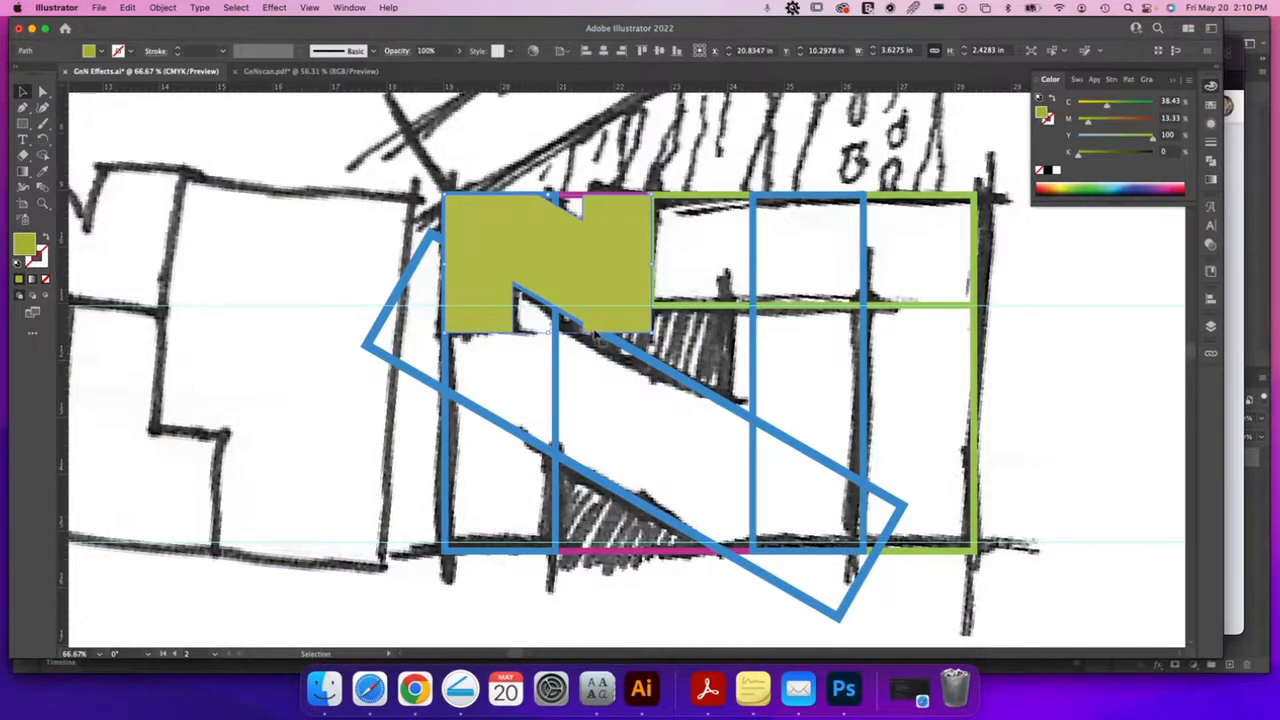
key("super+z")
key("shift+x")
key("v")
Merge the middle and right regions with Shape Builder and fill the result solid green
left_click(43, 157)
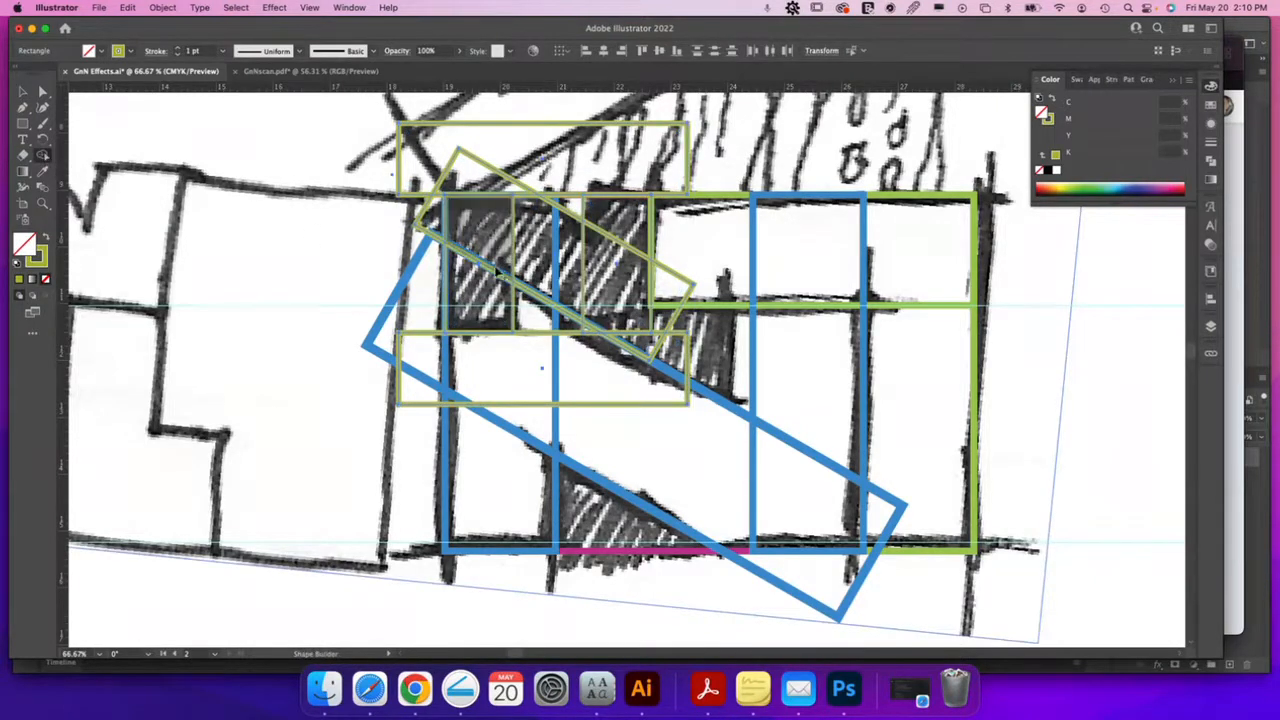
mouse_move(520, 245)
left_mouse_down()
mouse_move(574, 268)
mouse_move(612, 251)
mouse_move(615, 225)
left_mouse_up()
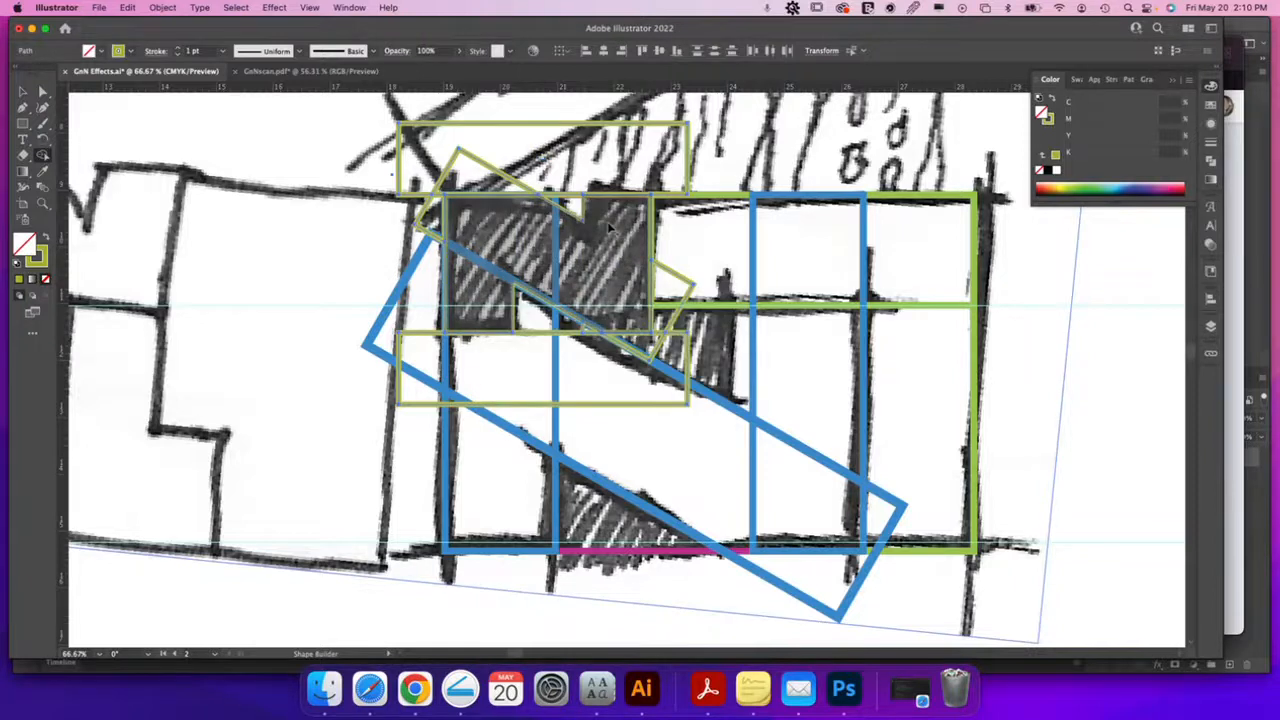
key("v")
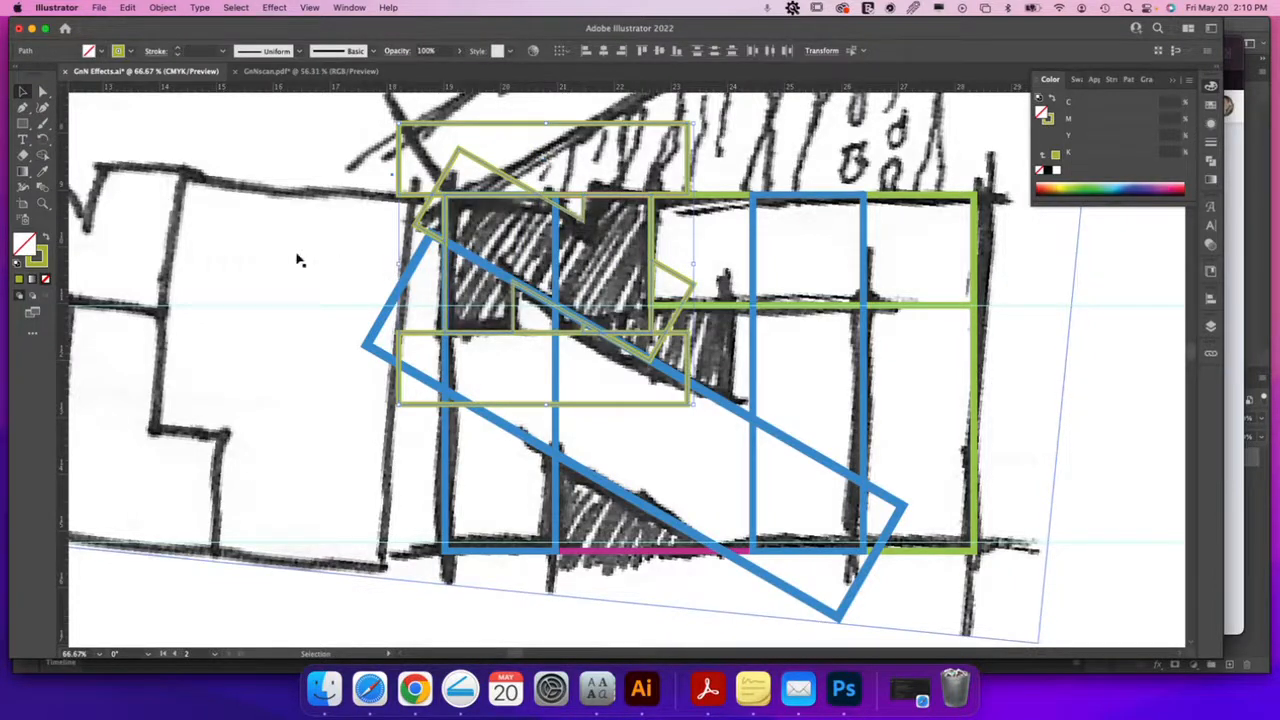
left_click(455, 263)
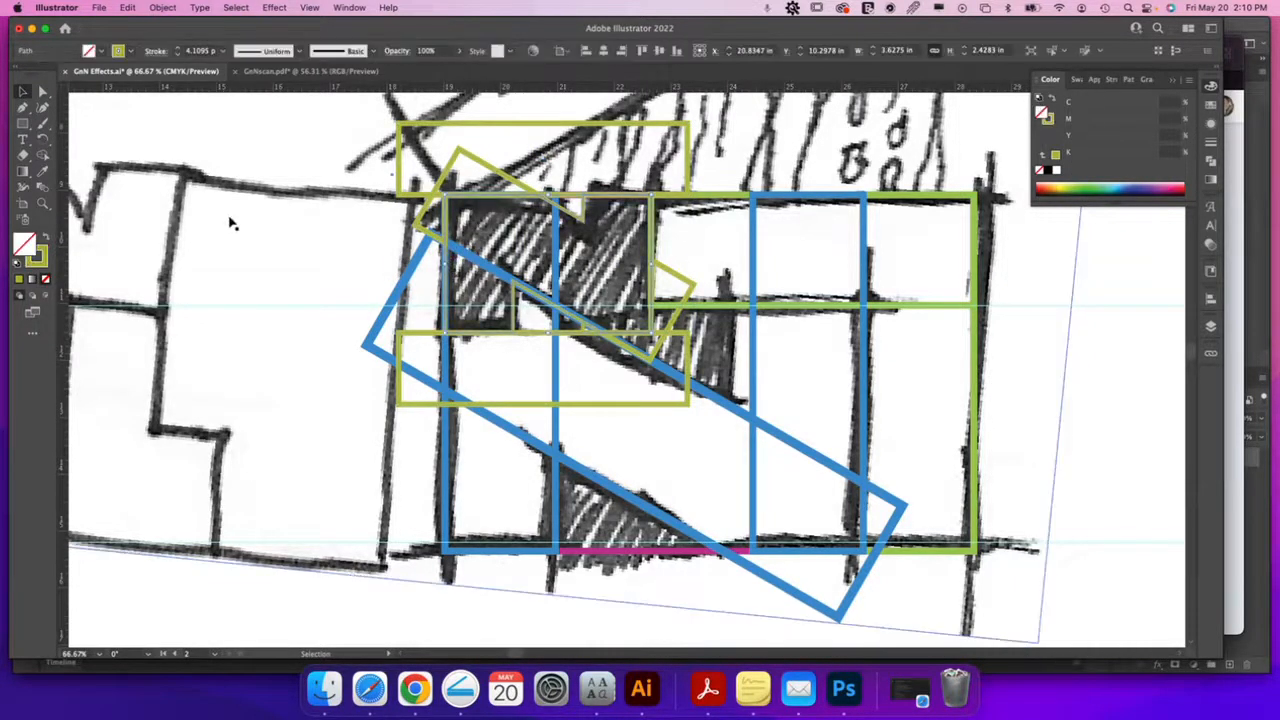
left_click(46, 240)
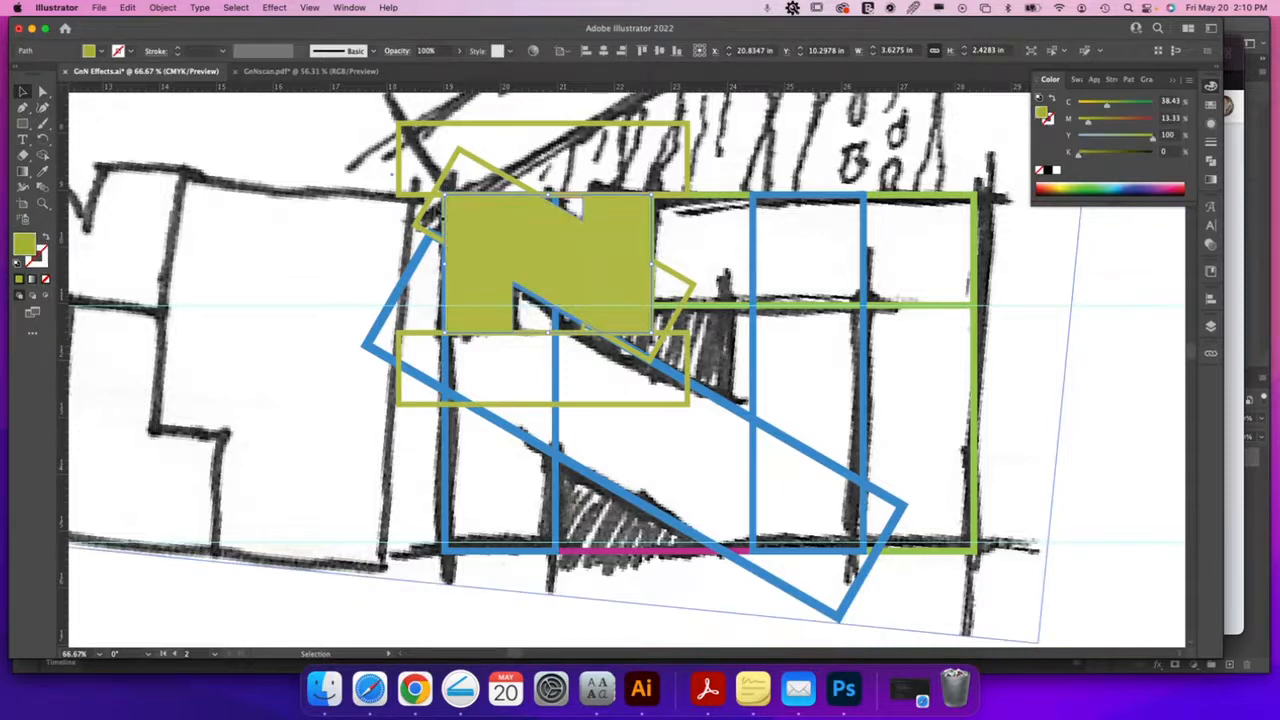
Delete the wide top, angled and lower helper rectangles plus the small leftover path
left_click(480, 132)
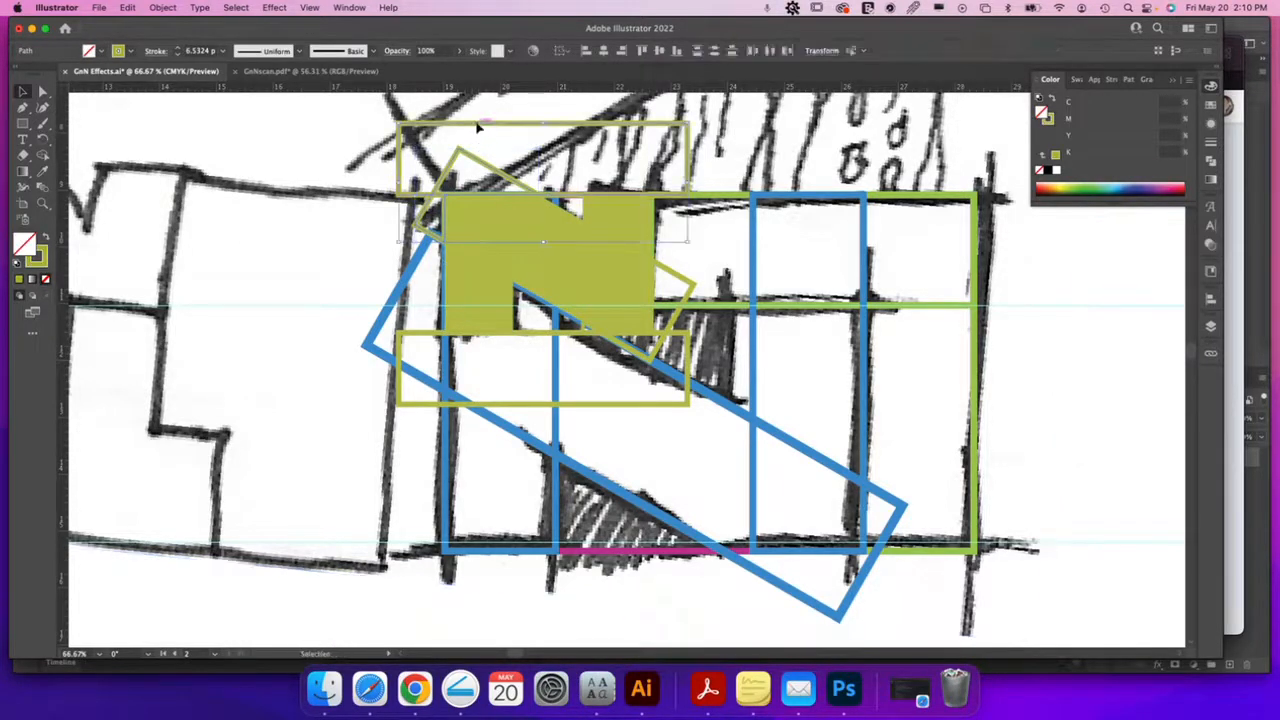
key("Delete")
left_click(691, 289)
key("Delete")
left_click(688, 360)
key("Delete")
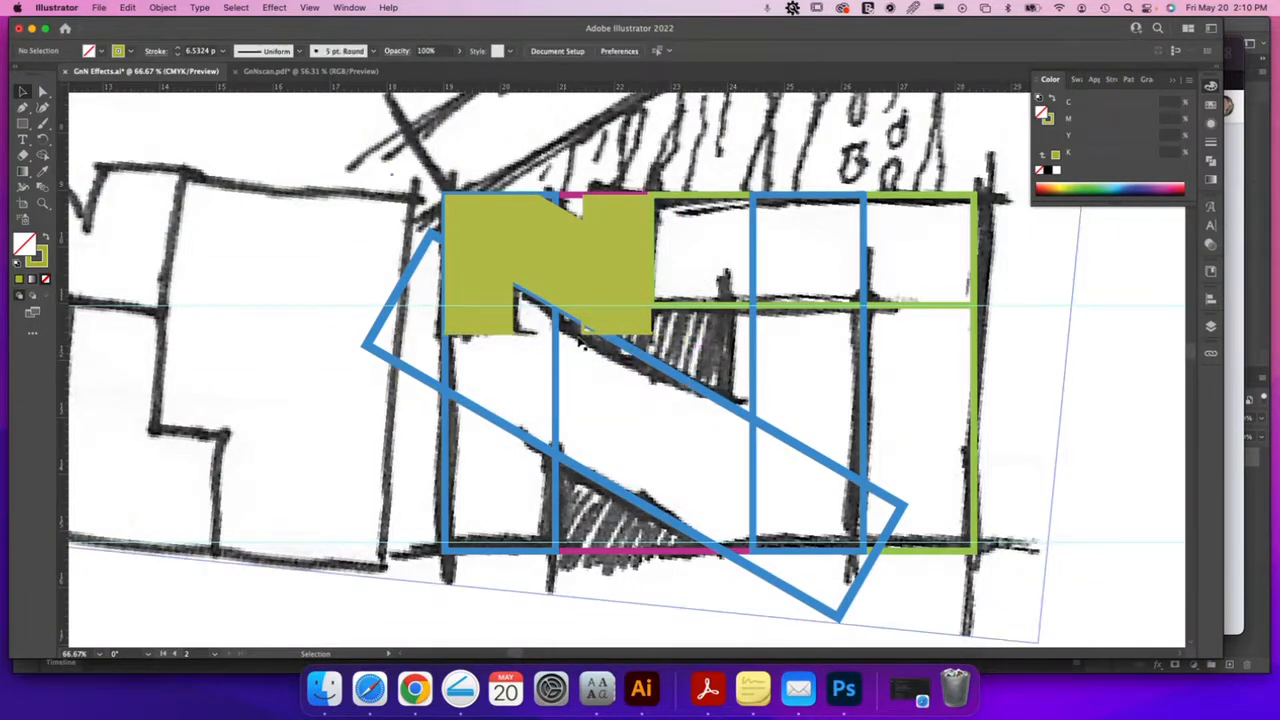
left_click(585, 328)
key("Delete")
Turn the green N piece's fill into a thin 1 pt yellow-green outline
left_click(617, 262)
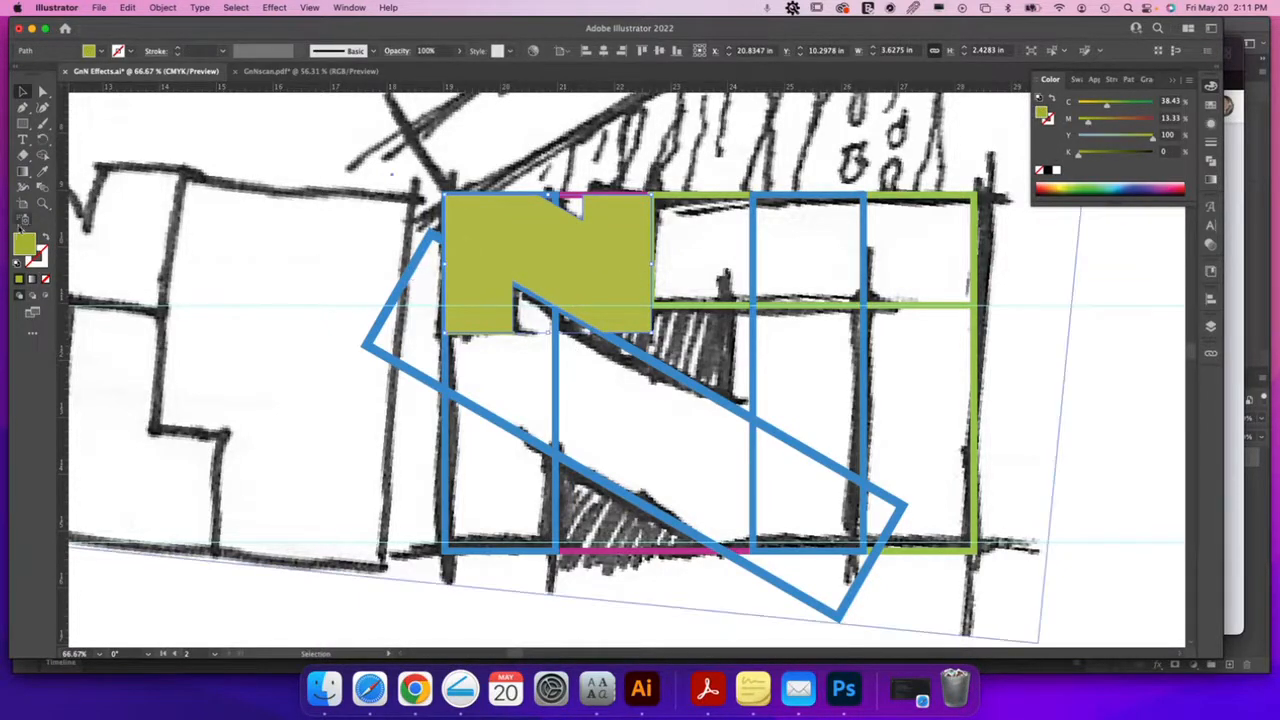
left_click(46, 239)
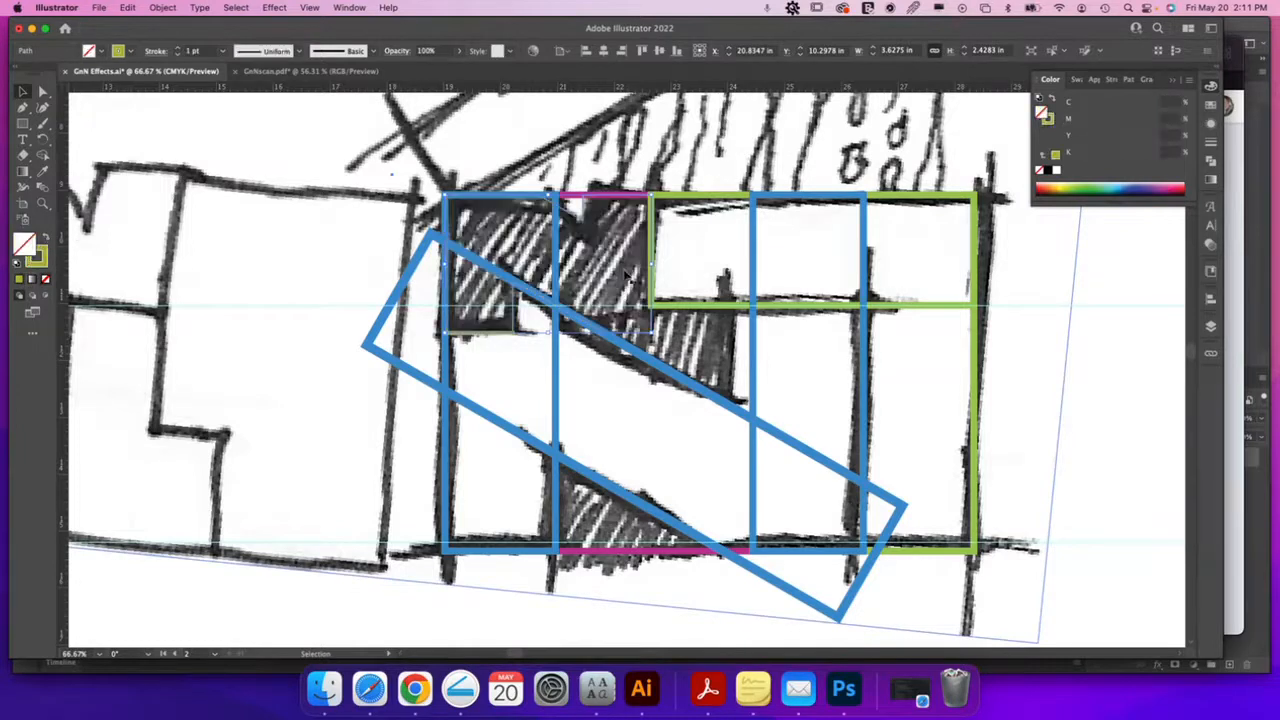
left_click(557, 393)
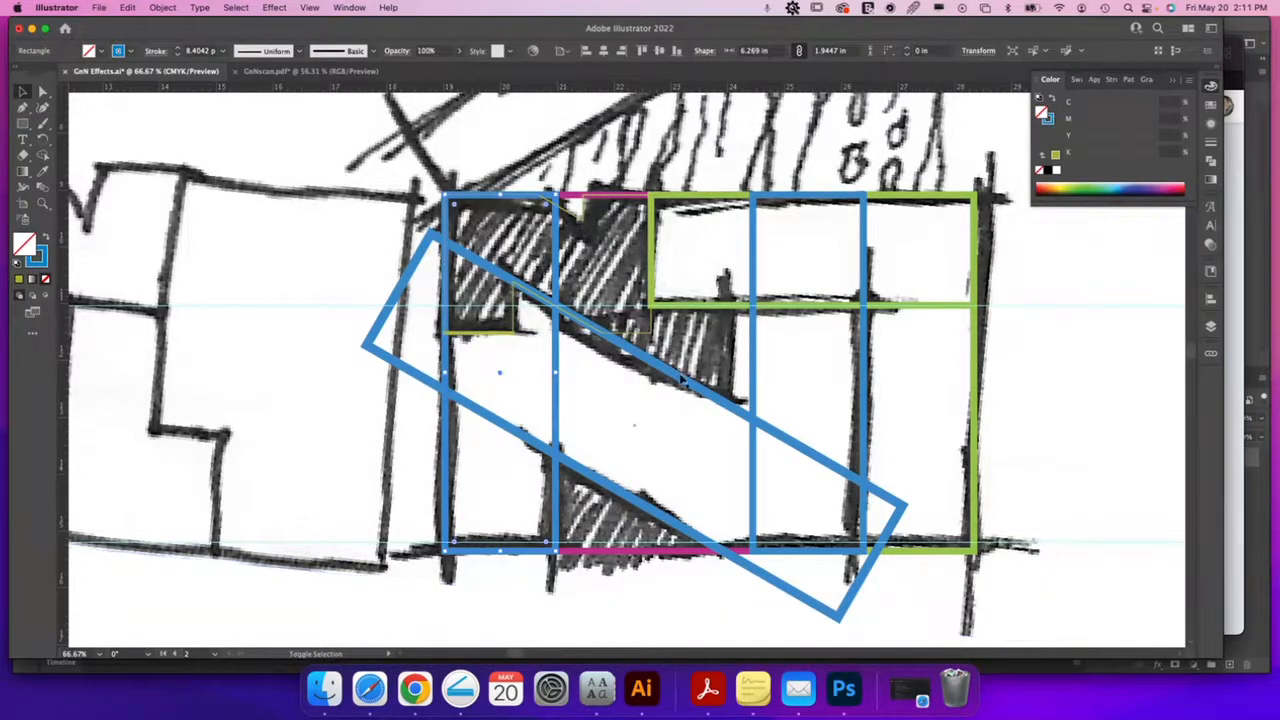
Select the left, rotated and right blue rectangles together
left_click(683, 379, "shift")
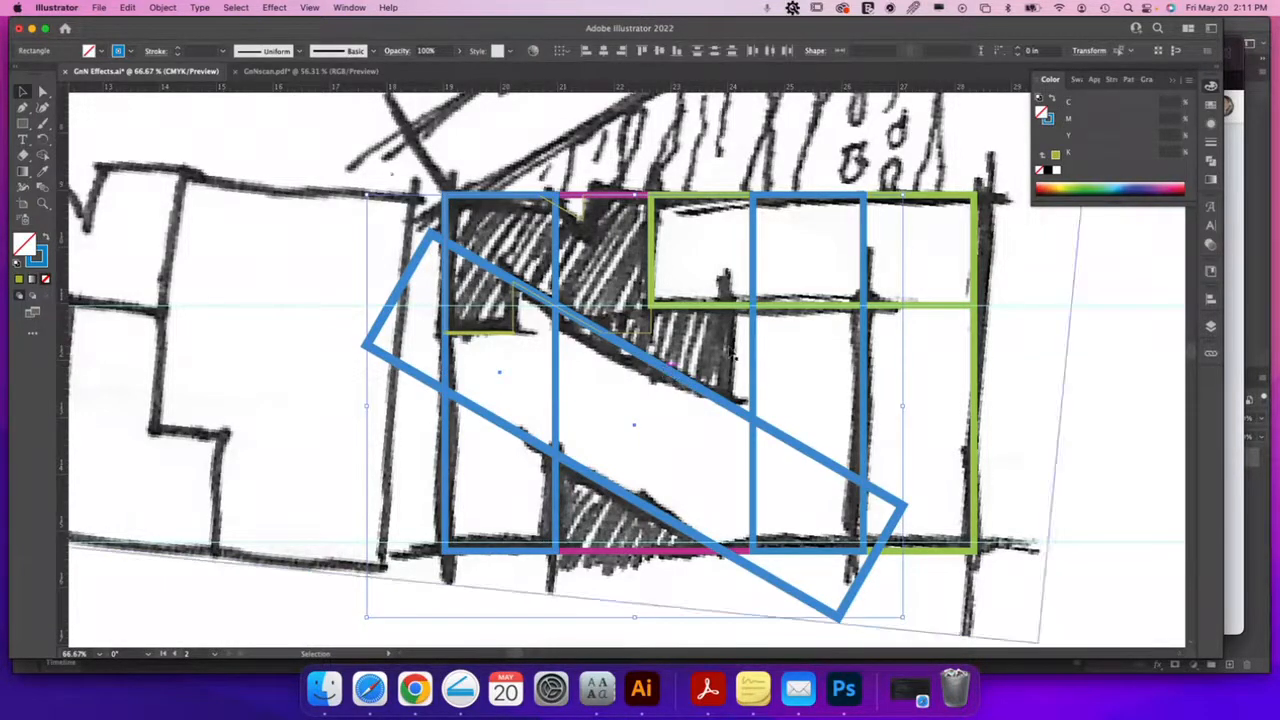
left_click(745, 375)
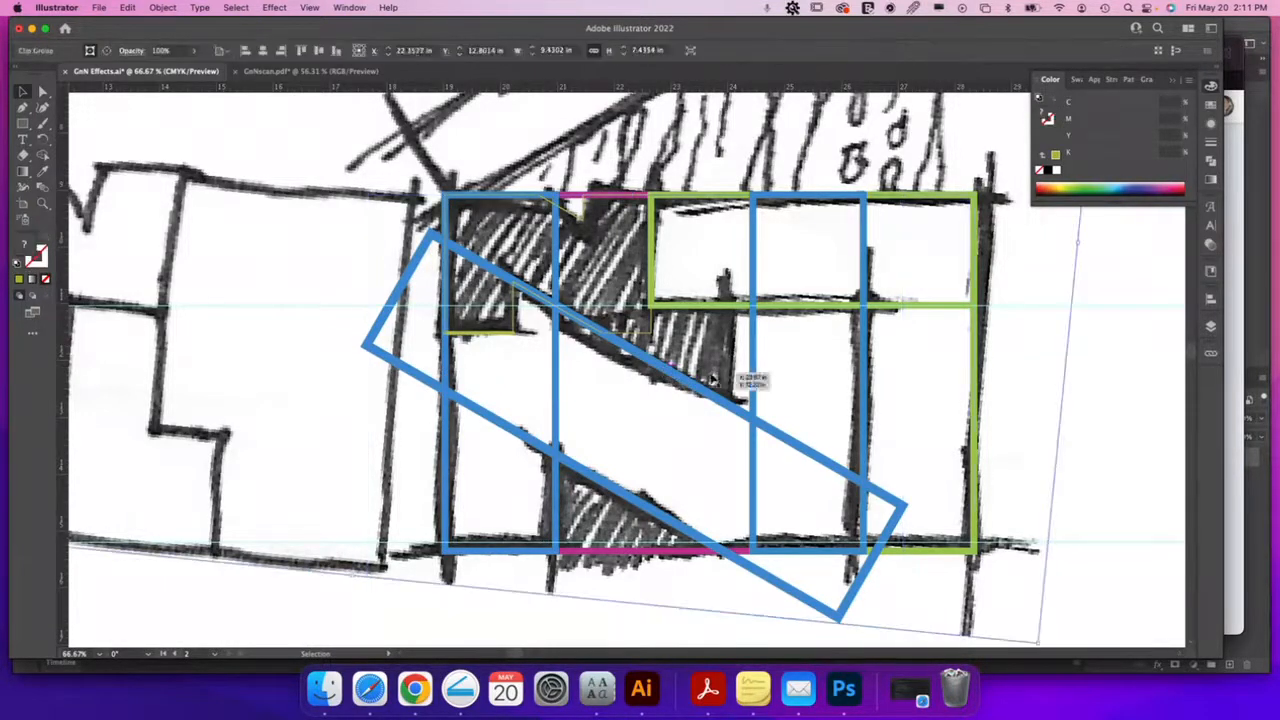
left_click(558, 358)
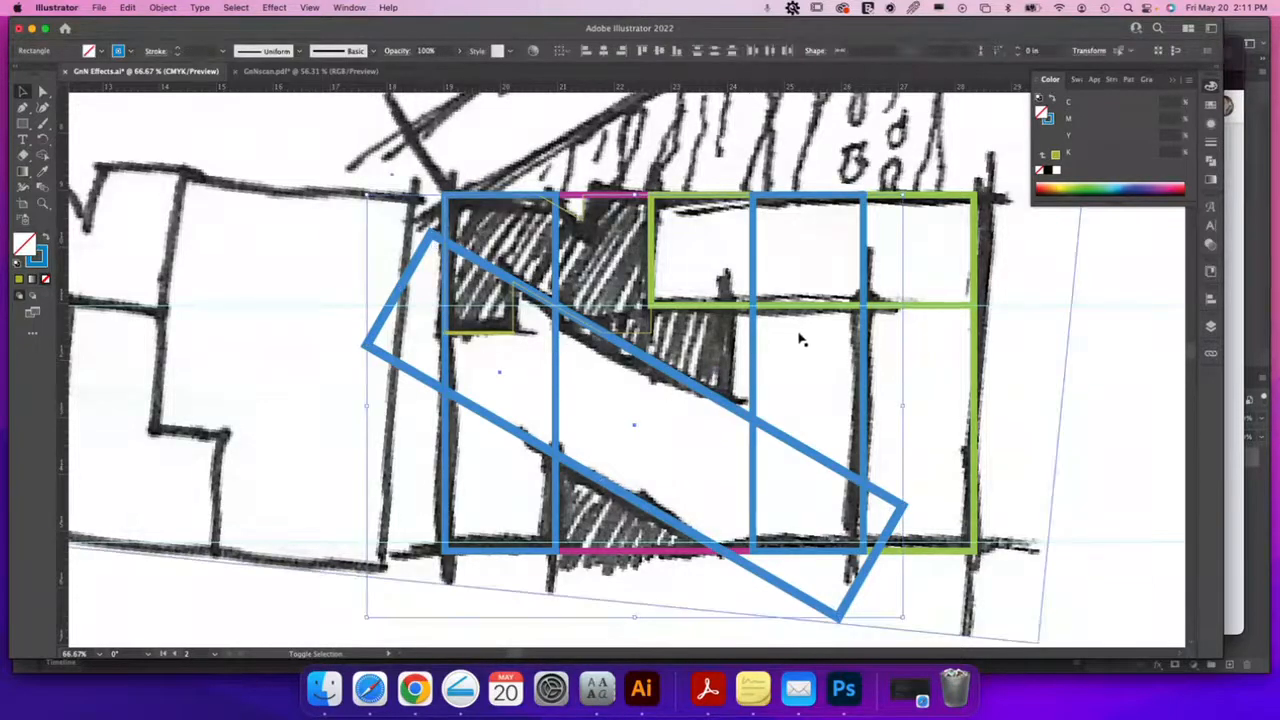
left_click(755, 349, "shift")
Shape Builder-merge the blue regions, then undo so the bar and columns stay separate
left_click(45, 157)
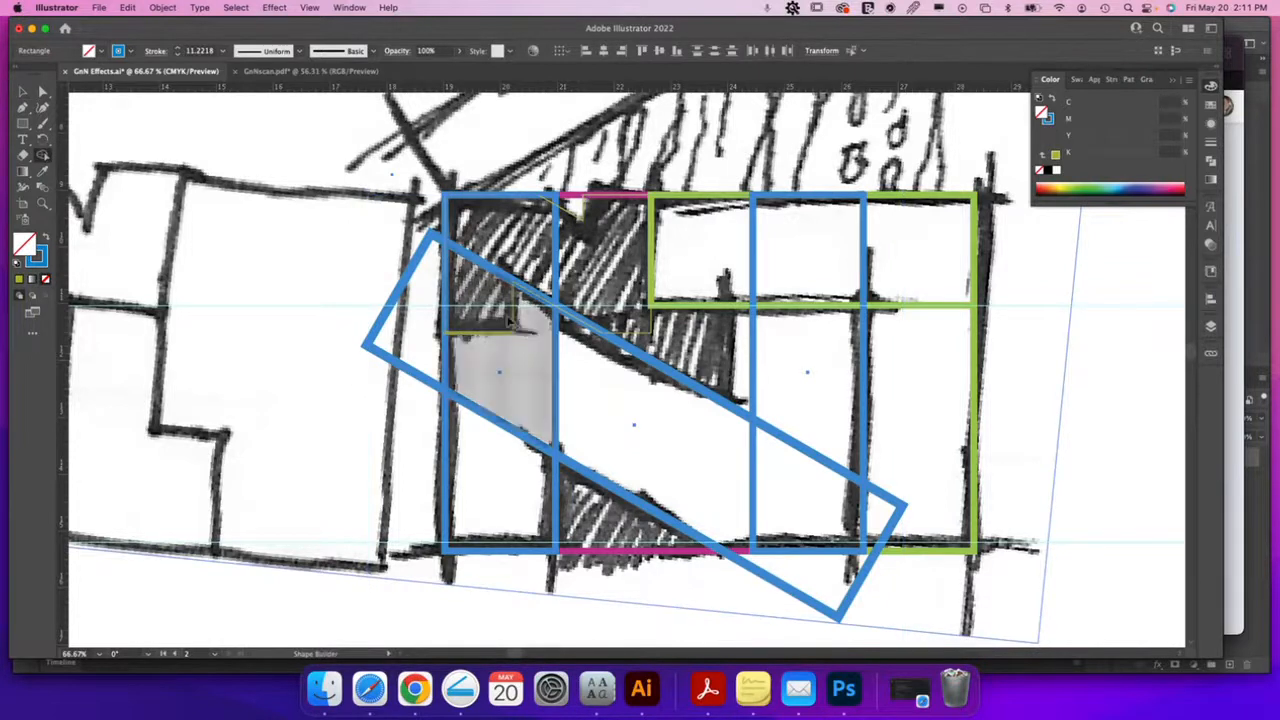
mouse_move(512, 410)
left_mouse_down()
mouse_move(506, 491)
mouse_move(528, 392)
mouse_move(563, 385)
left_mouse_up()
mouse_move(742, 498)
left_mouse_down()
mouse_move(800, 499)
mouse_move(804, 281)
left_mouse_up()
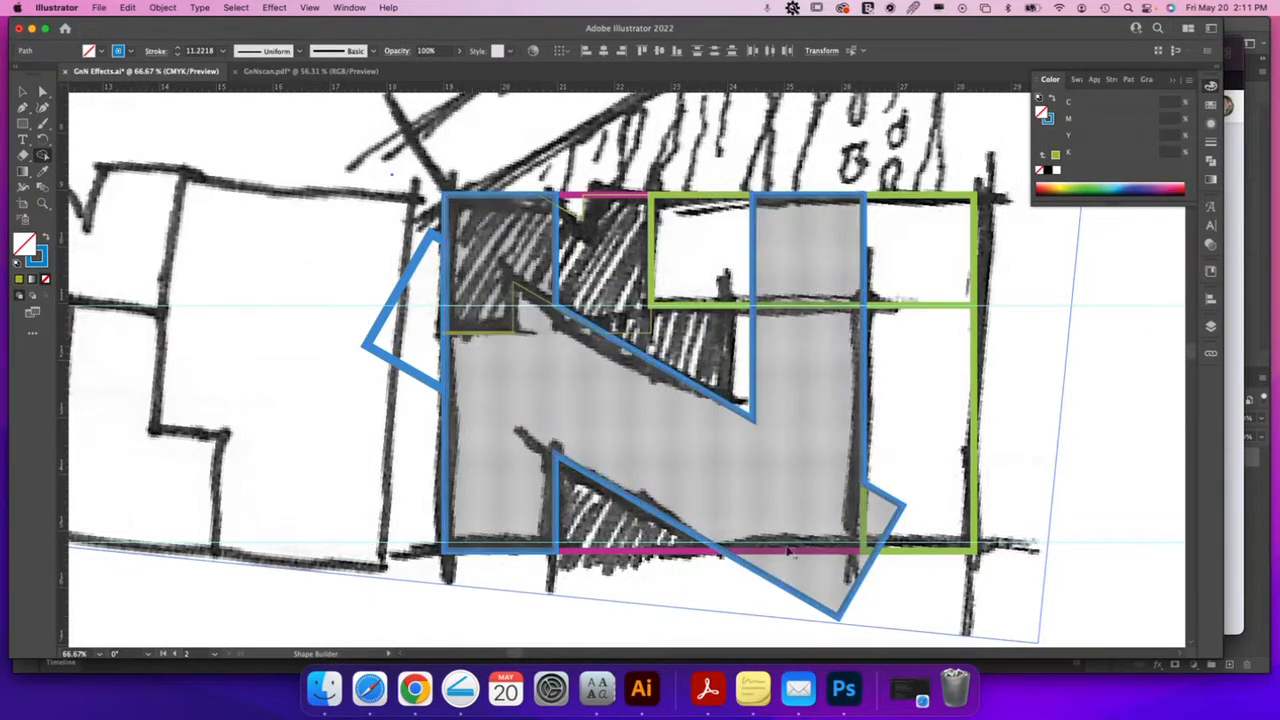
key("super+z")
key("super+z")
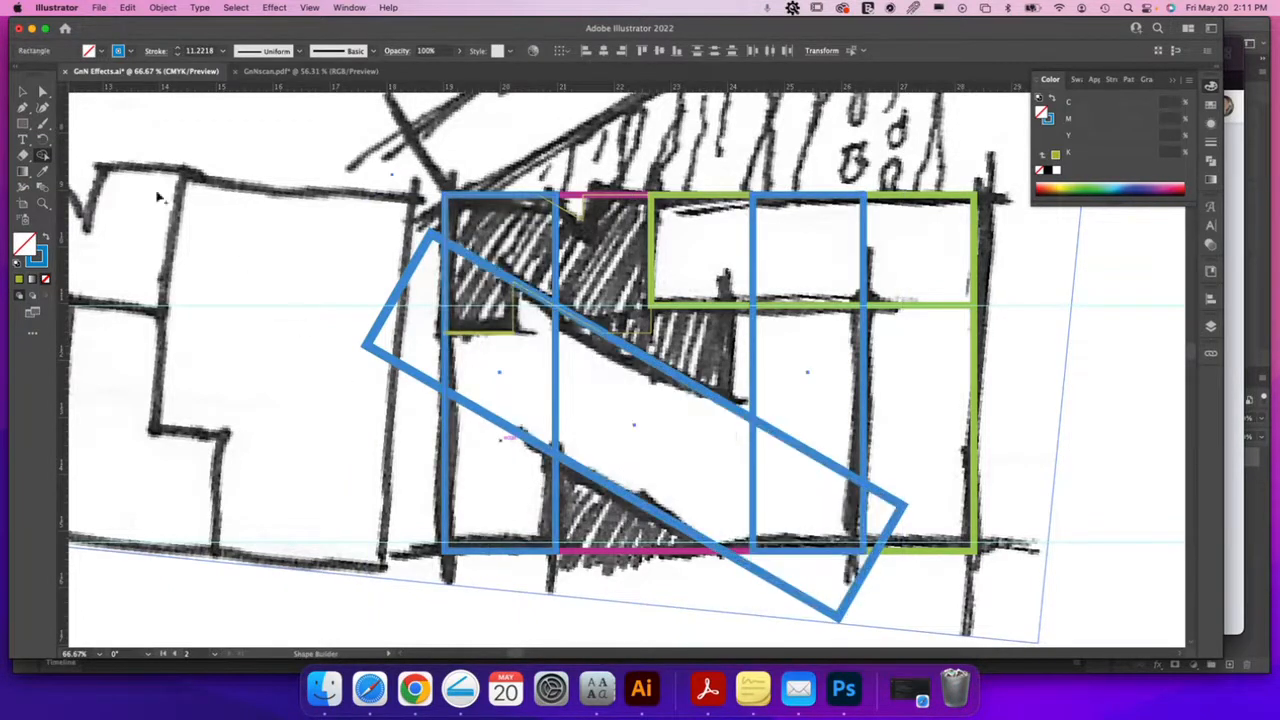
left_click(23, 124)
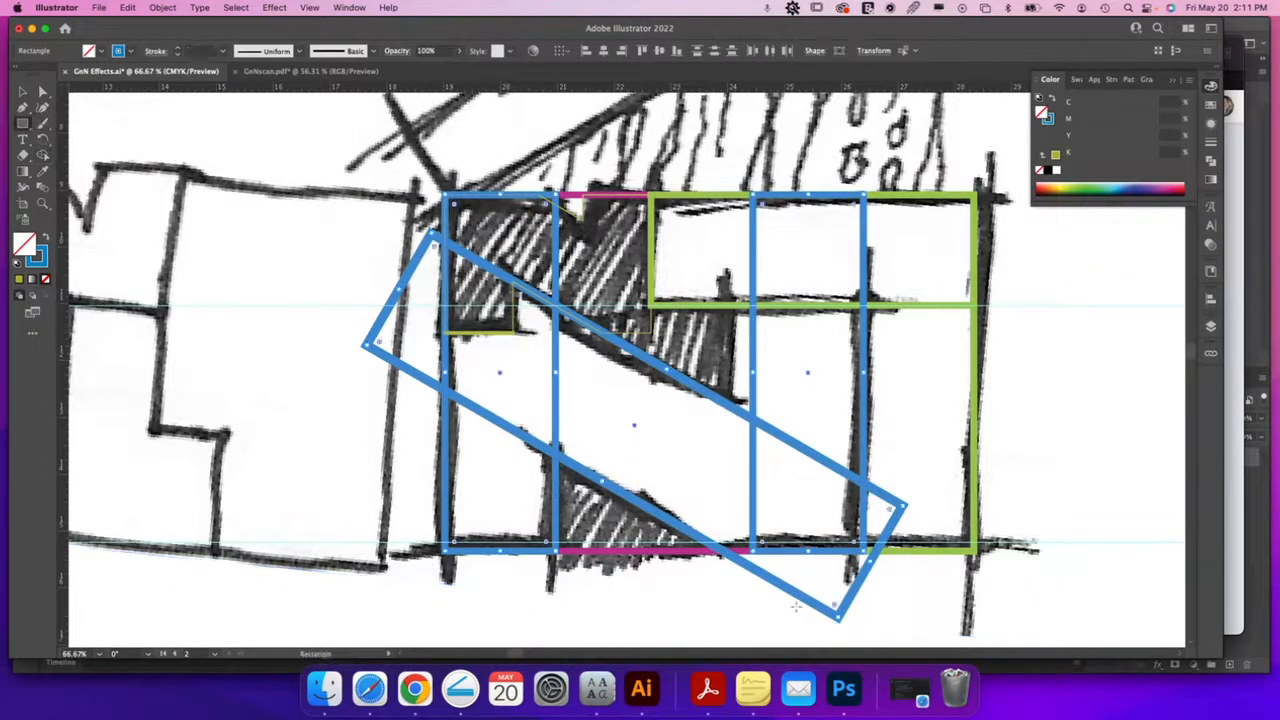
Draw a wide blue rectangle below the baseline and a 1.9447 × 3.672 in one over the right column
left_click_drag(657, 631, 929, 552)
left_click_drag(975, 373, 864, 578)
key("v")
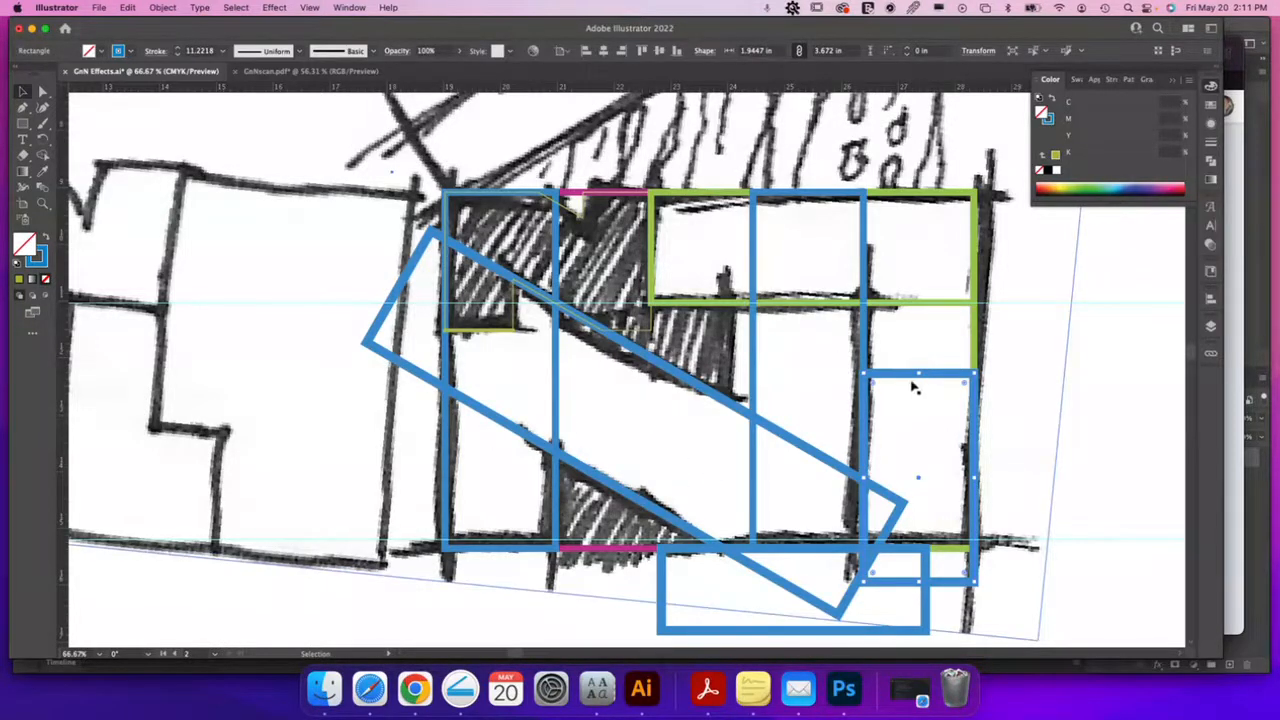
left_click(237, 8)
mouse_move(249, 146)
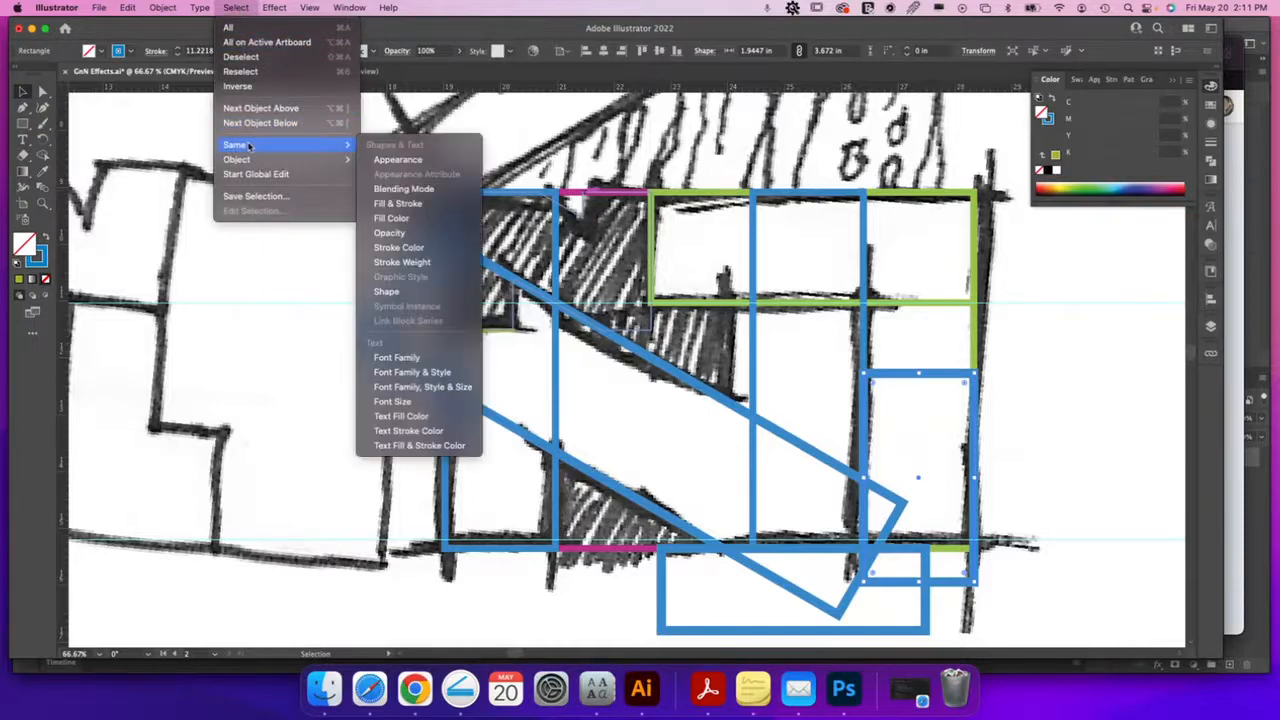
Select every blue-stroked shape and merge the N regions into one shape with Shape Builder
left_click(410, 247)
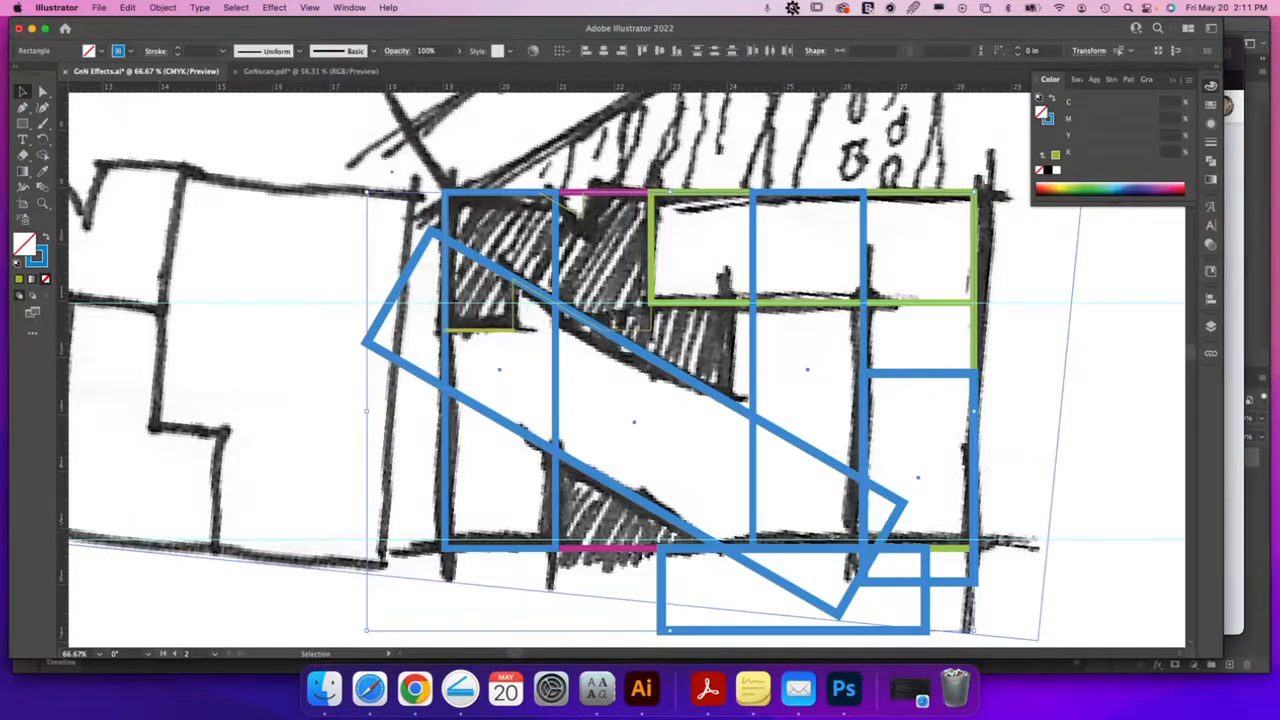
left_click(43, 155)
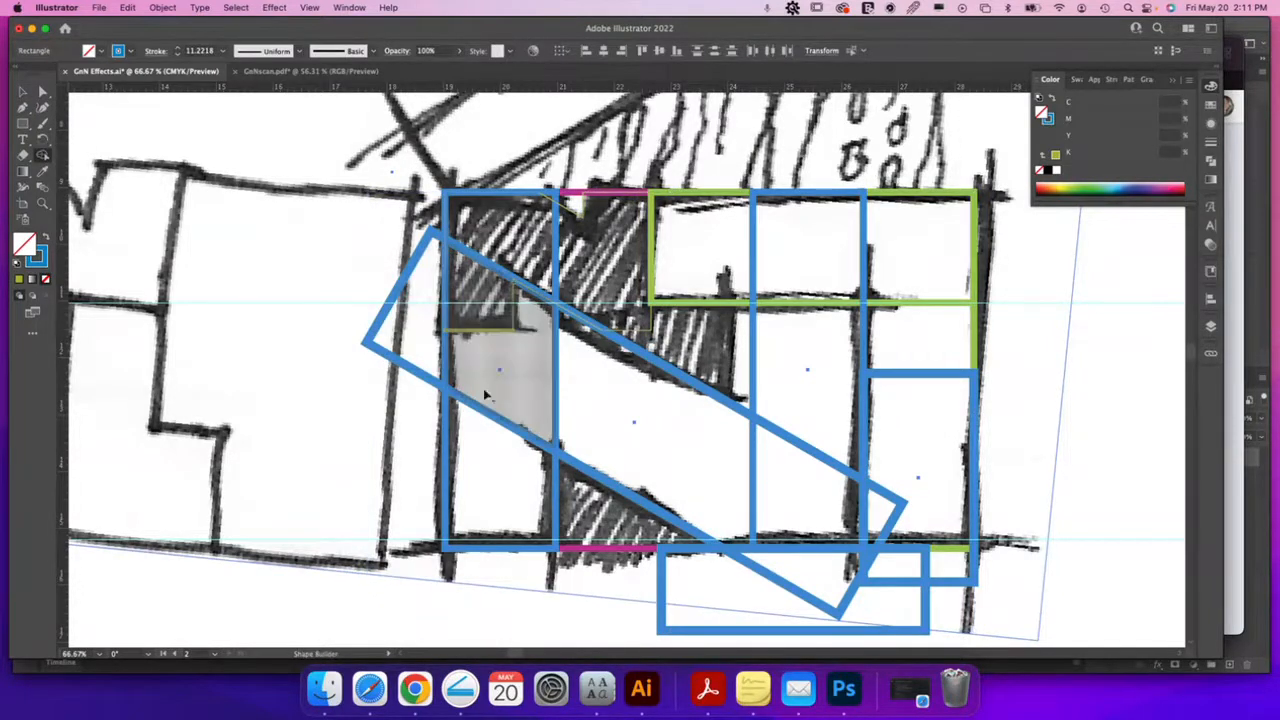
mouse_move(508, 494)
left_mouse_down()
mouse_move(522, 242)
mouse_move(645, 403)
mouse_move(765, 473)
mouse_move(790, 475)
mouse_move(808, 374)
left_mouse_up()
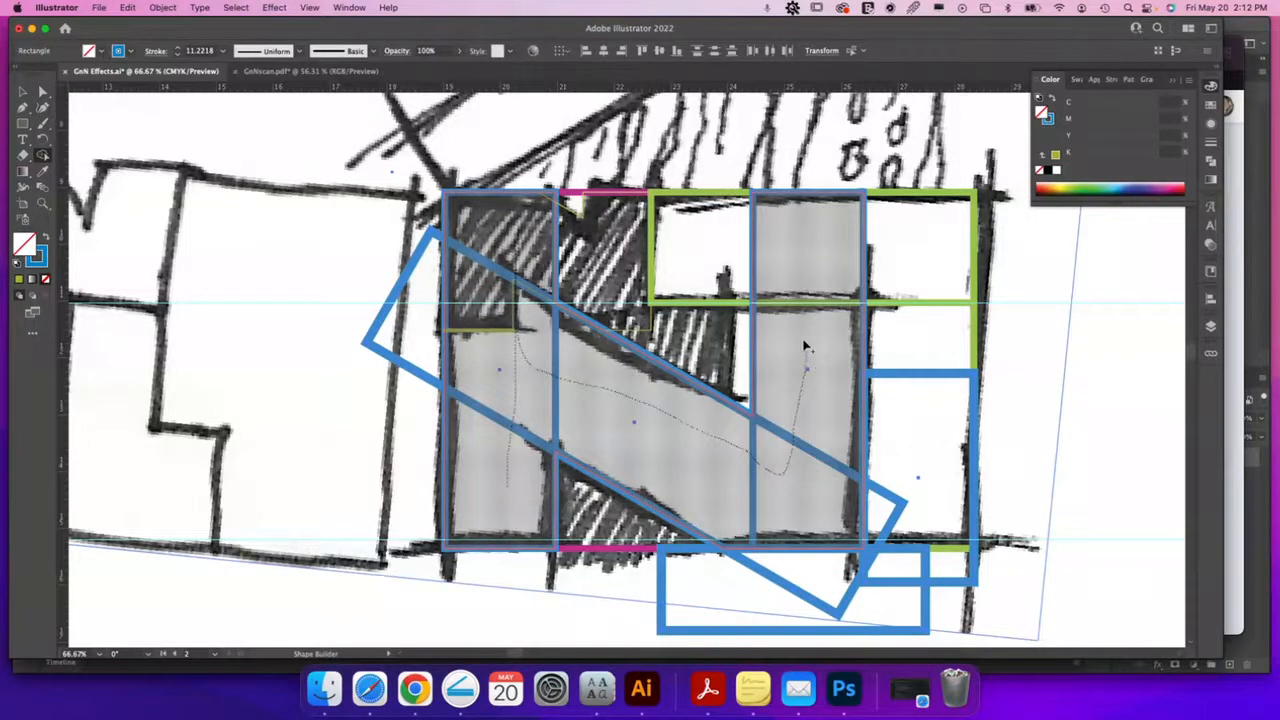
left_click_drag(806, 346, 804, 345)
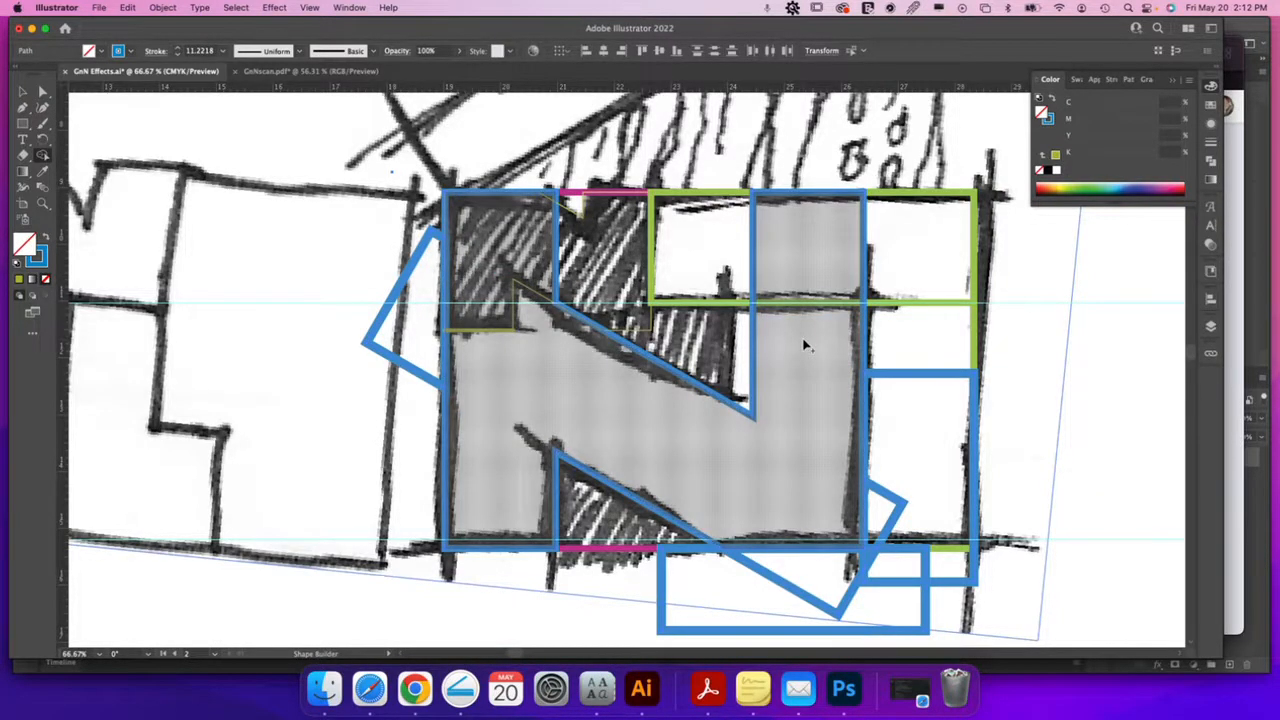
Delete the tall blue rectangle on the right of the N
key("v")
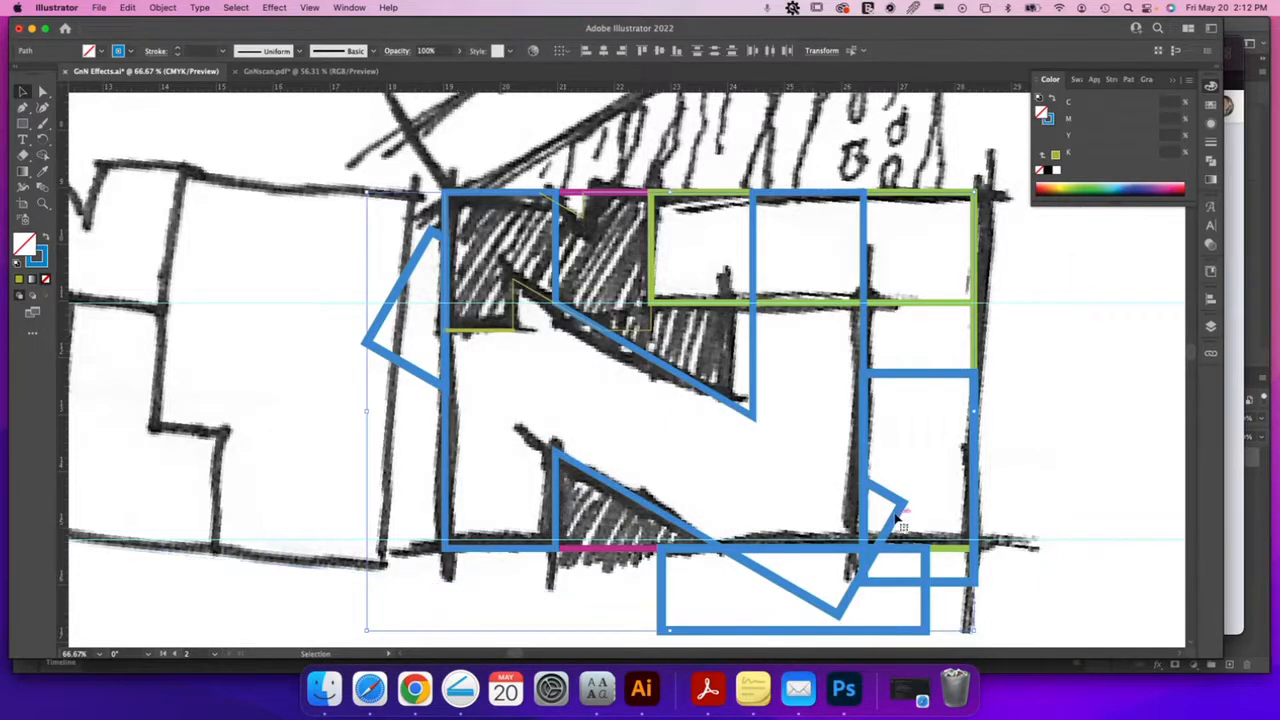
key("Delete")
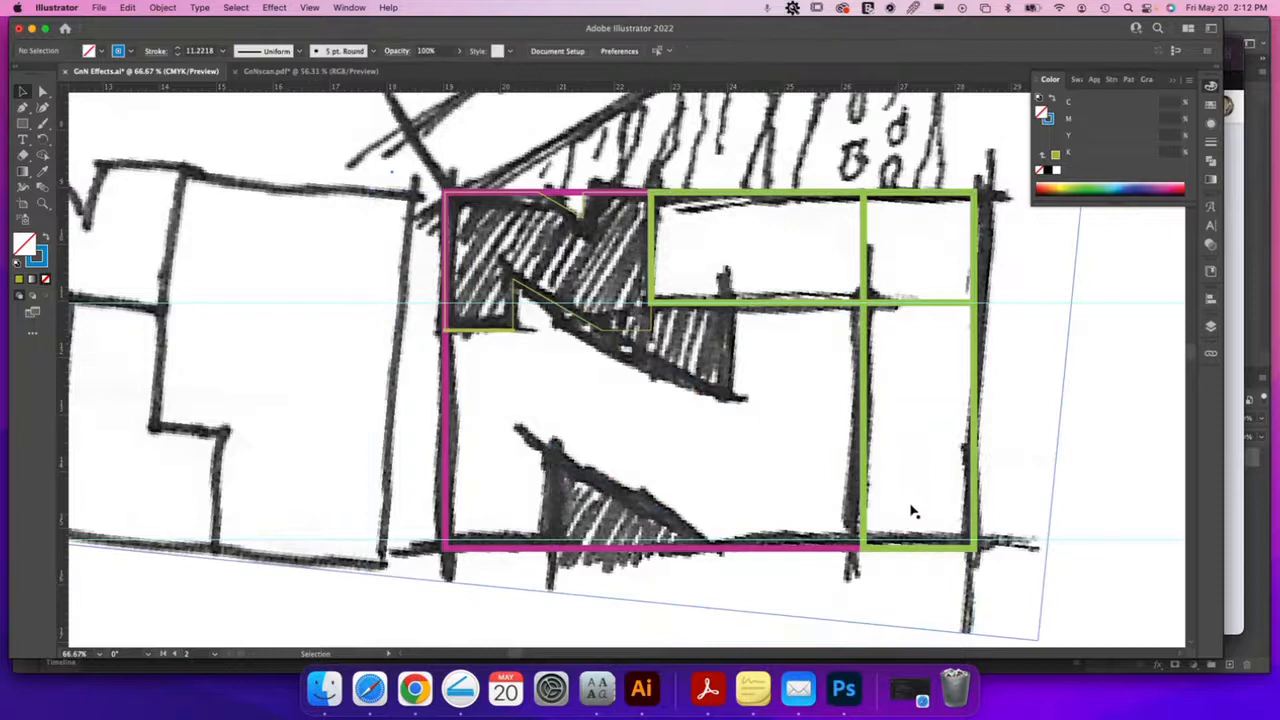
key("super+z")
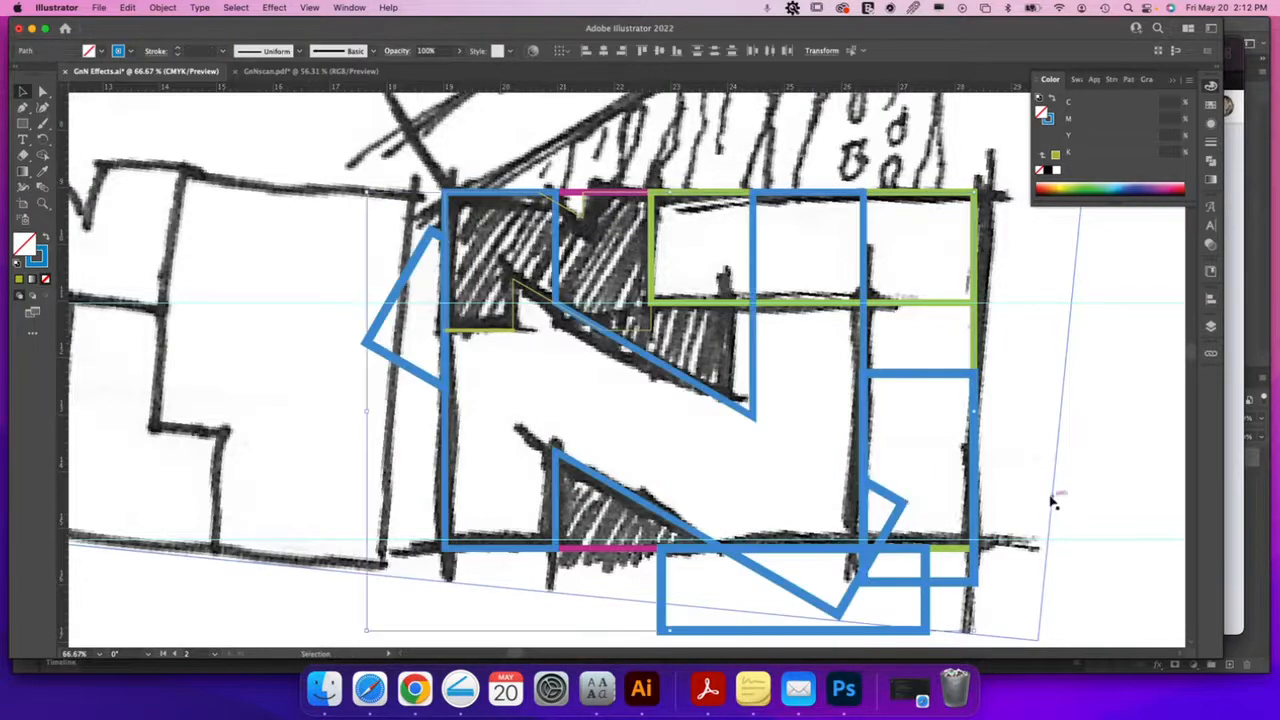
left_click_drag(1052, 499, 1048, 499)
key("super+z")
left_click(973, 500)
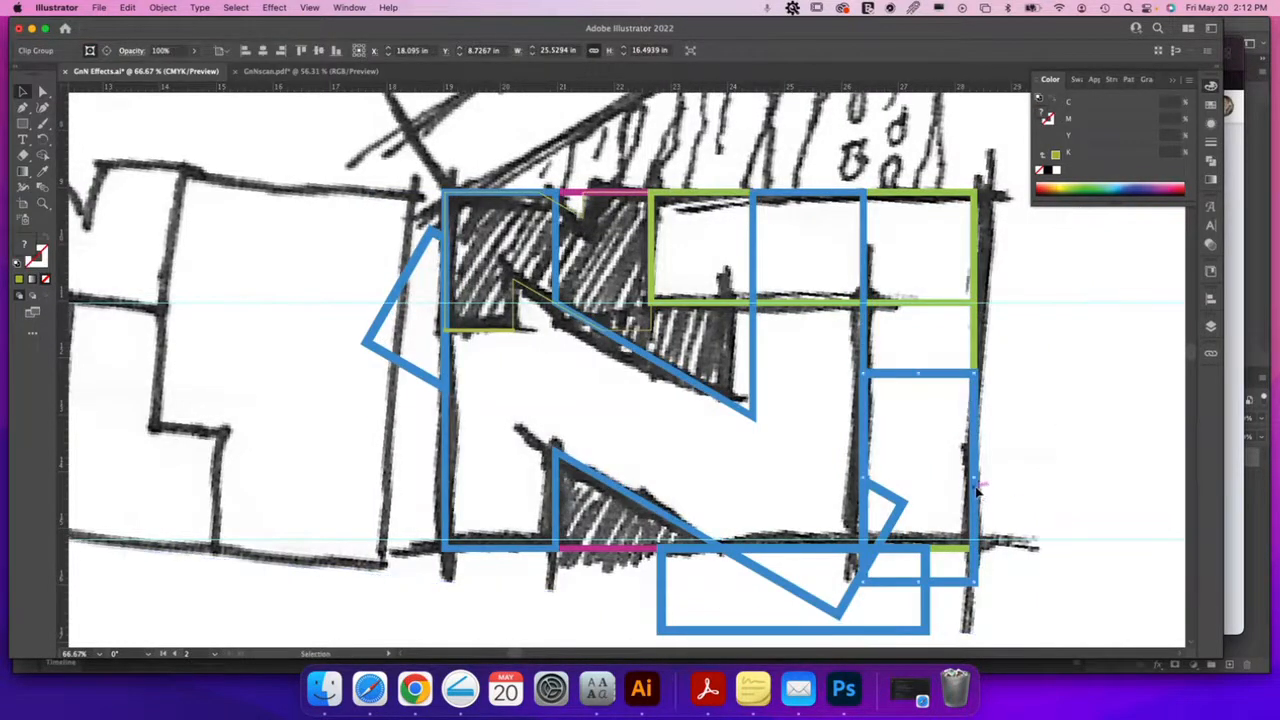
key("Delete")
Delete the blue zigzag, lower rectangle and left triangle scraps, then select both green rectangles
left_click(898, 506)
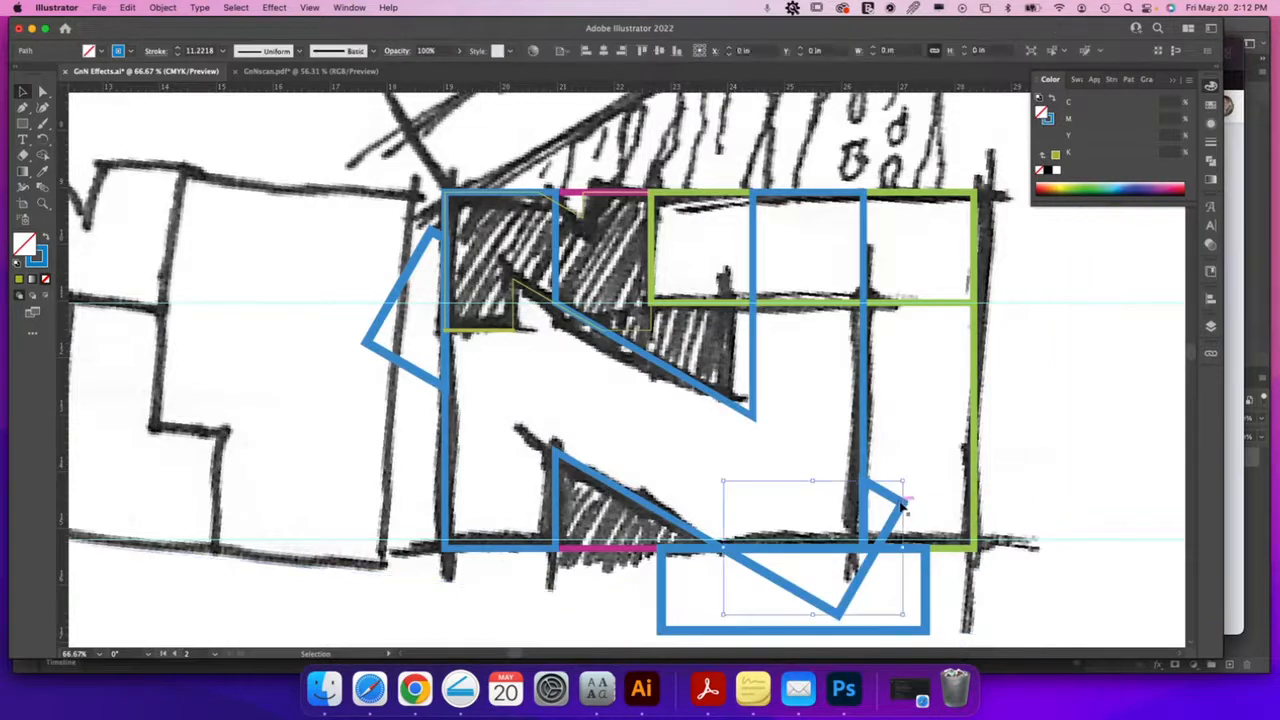
key("Delete")
left_click(930, 580)
key("Delete")
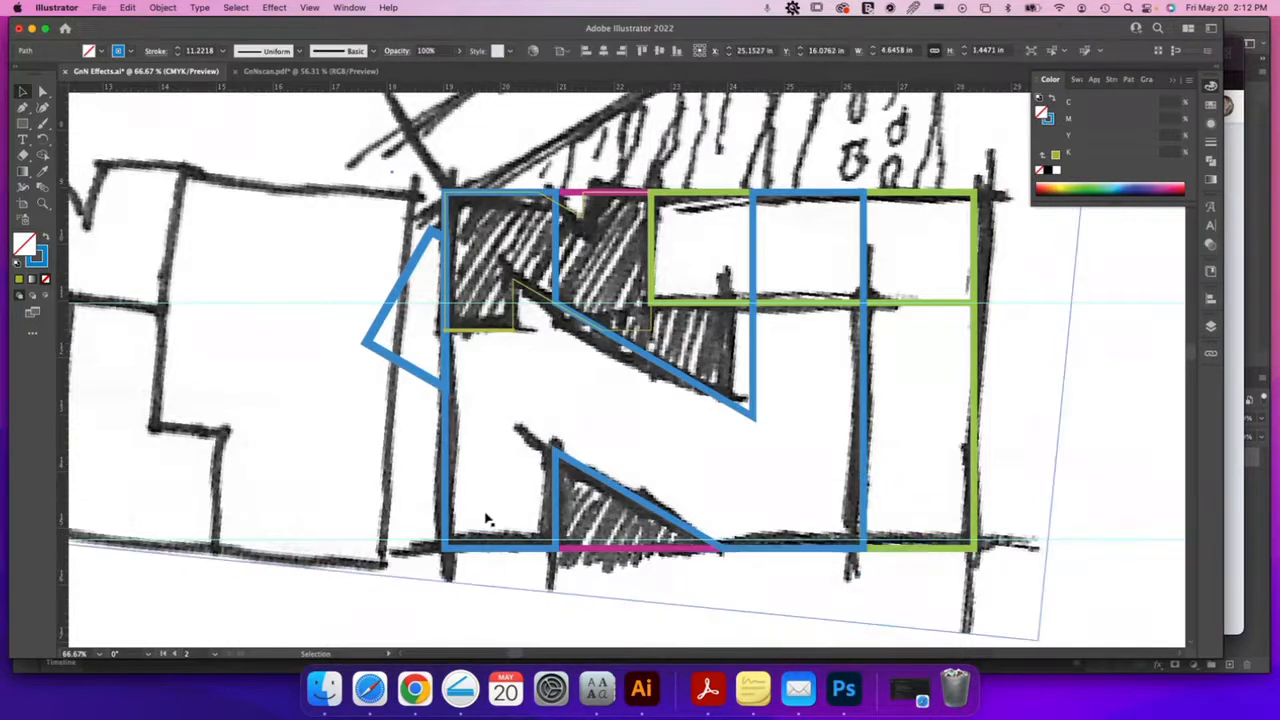
left_click(420, 372)
key("Delete")
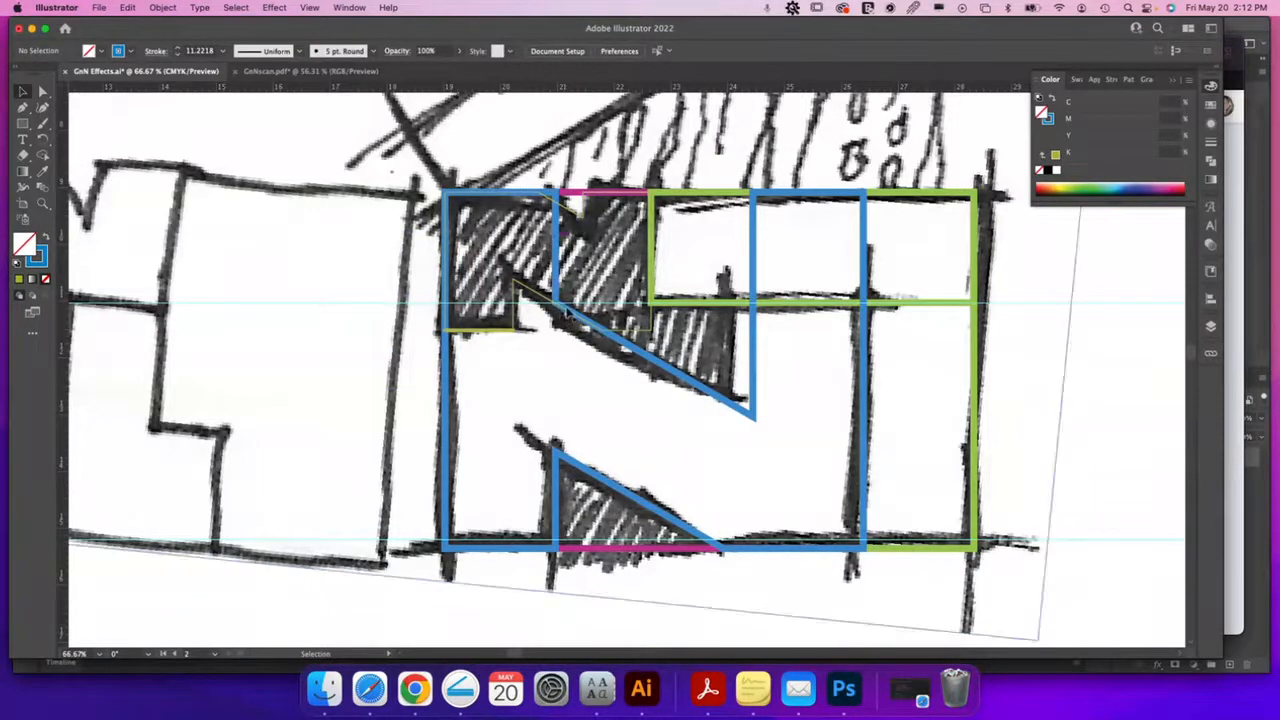
left_click(707, 196)
left_click(976, 380, "shift")
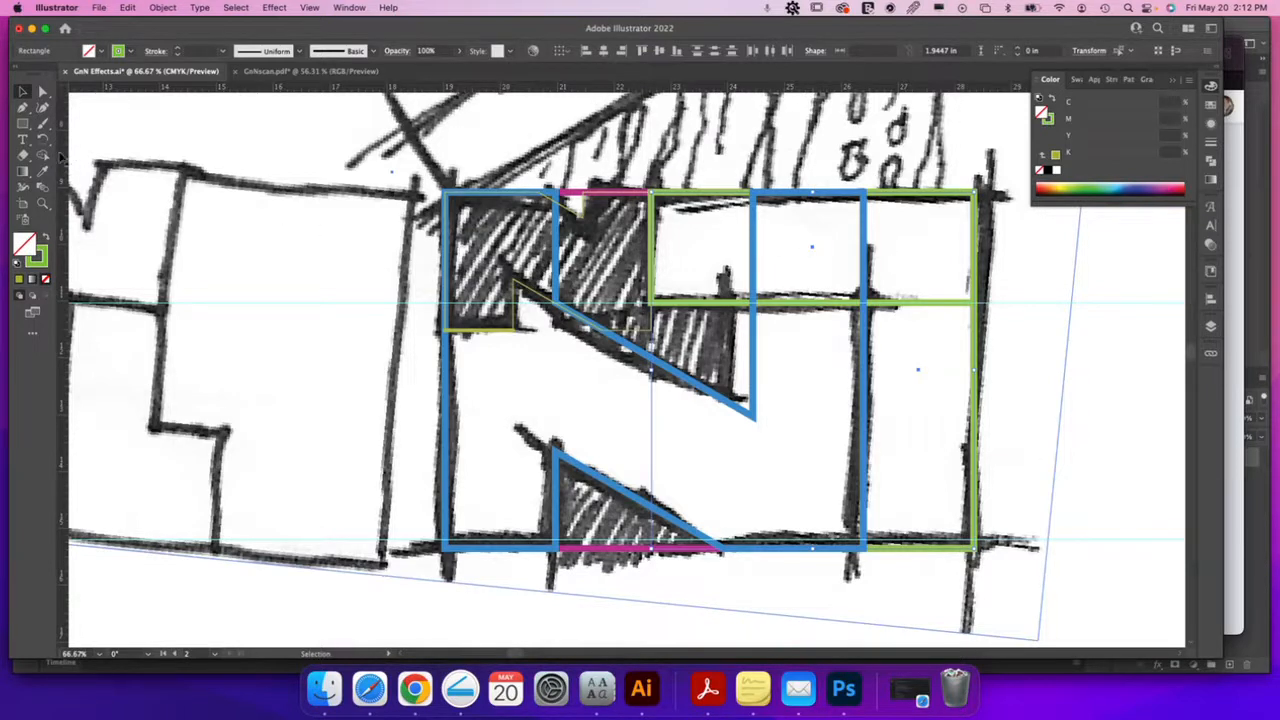
Combine the two selected green rectangles into one L-shaped path with Pathfinder Unite
left_click(1211, 162)
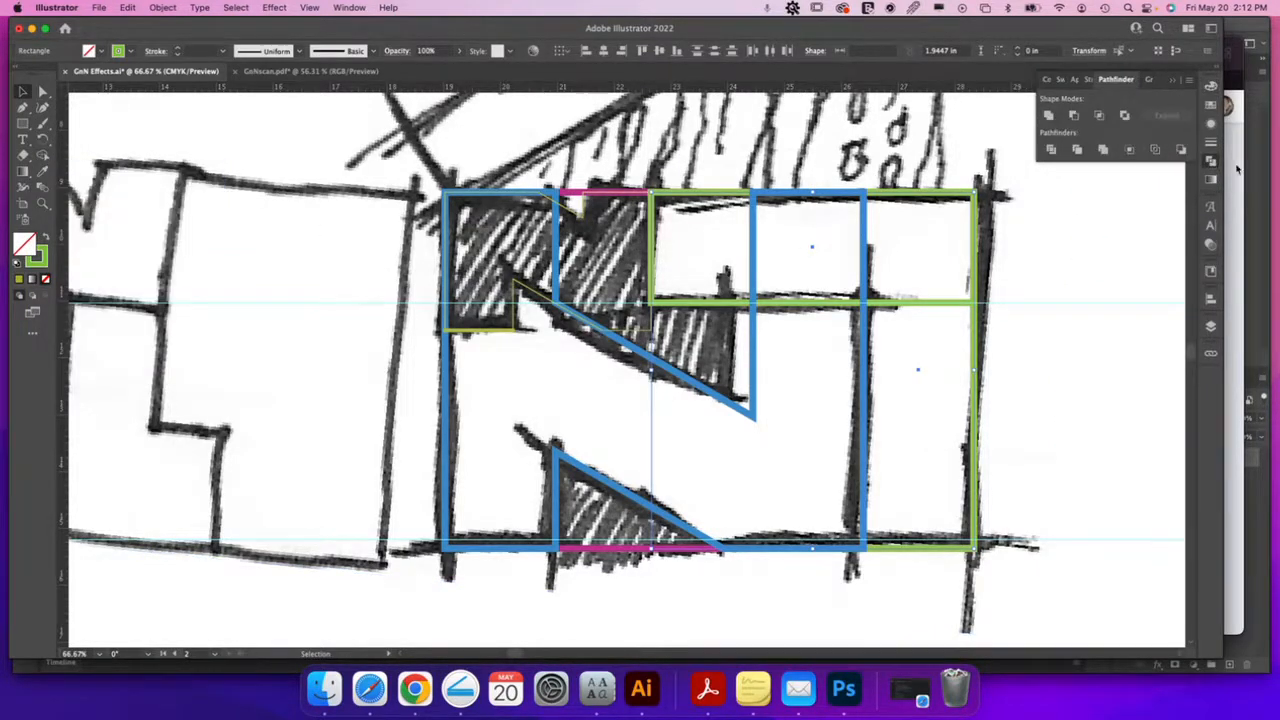
left_click(349, 7)
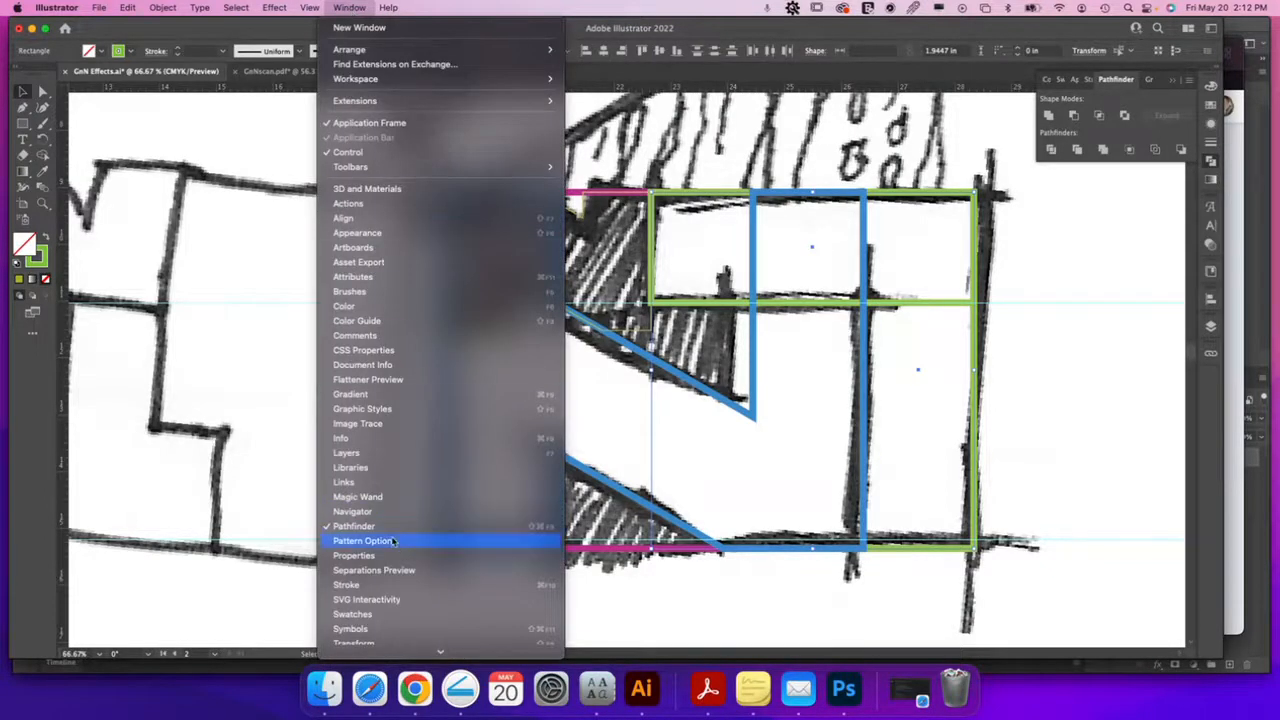
left_click(1122, 100)
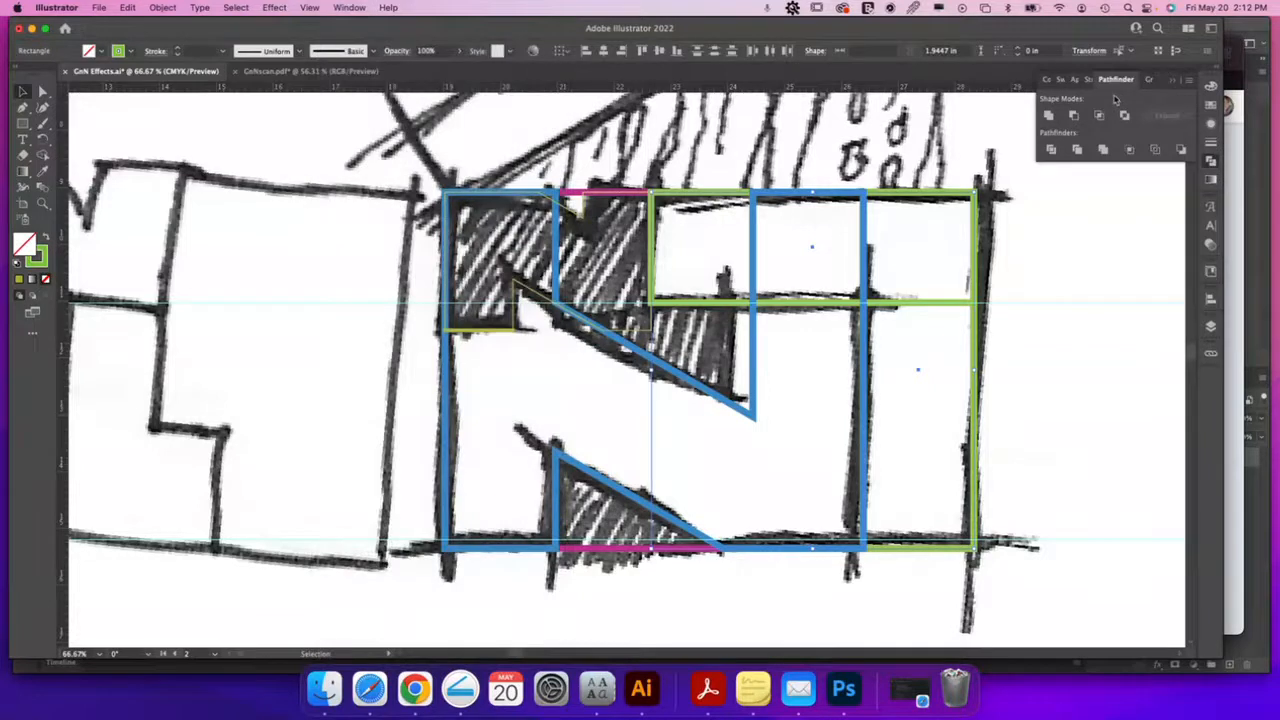
left_click(1048, 117)
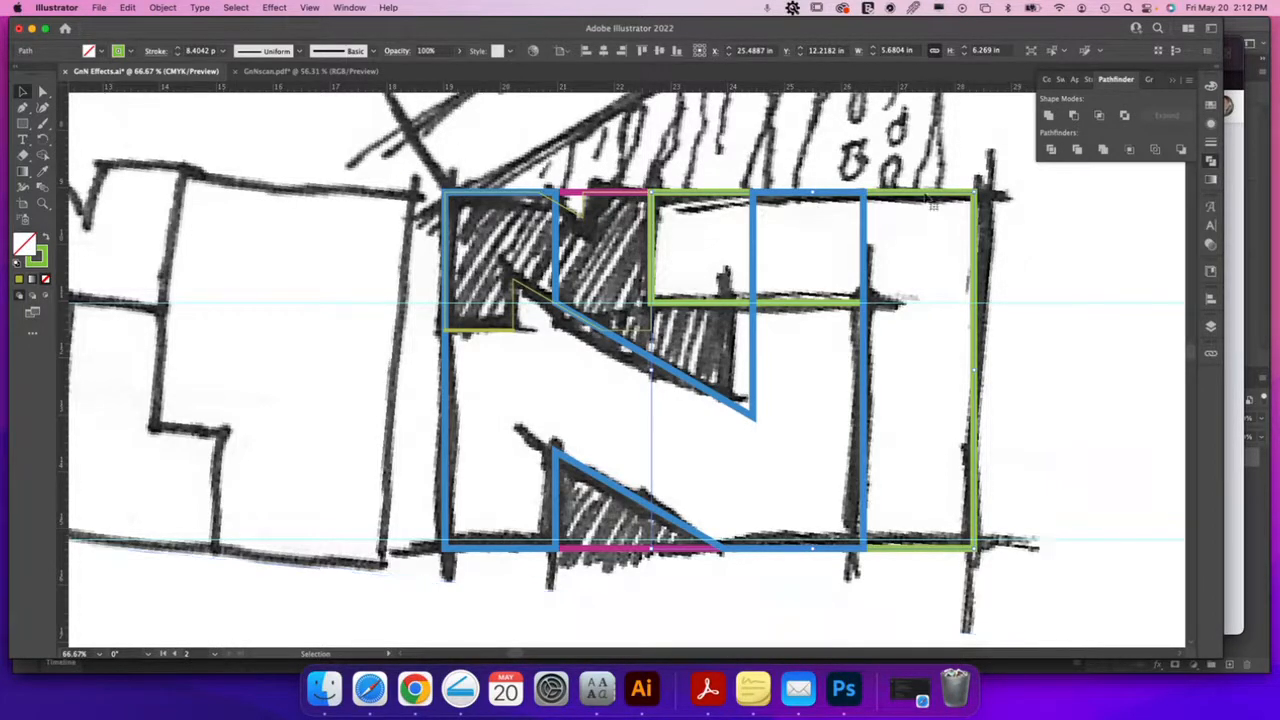
Bring the green L shape to front and give it a white fill with a black outline
key("shift+super+]")
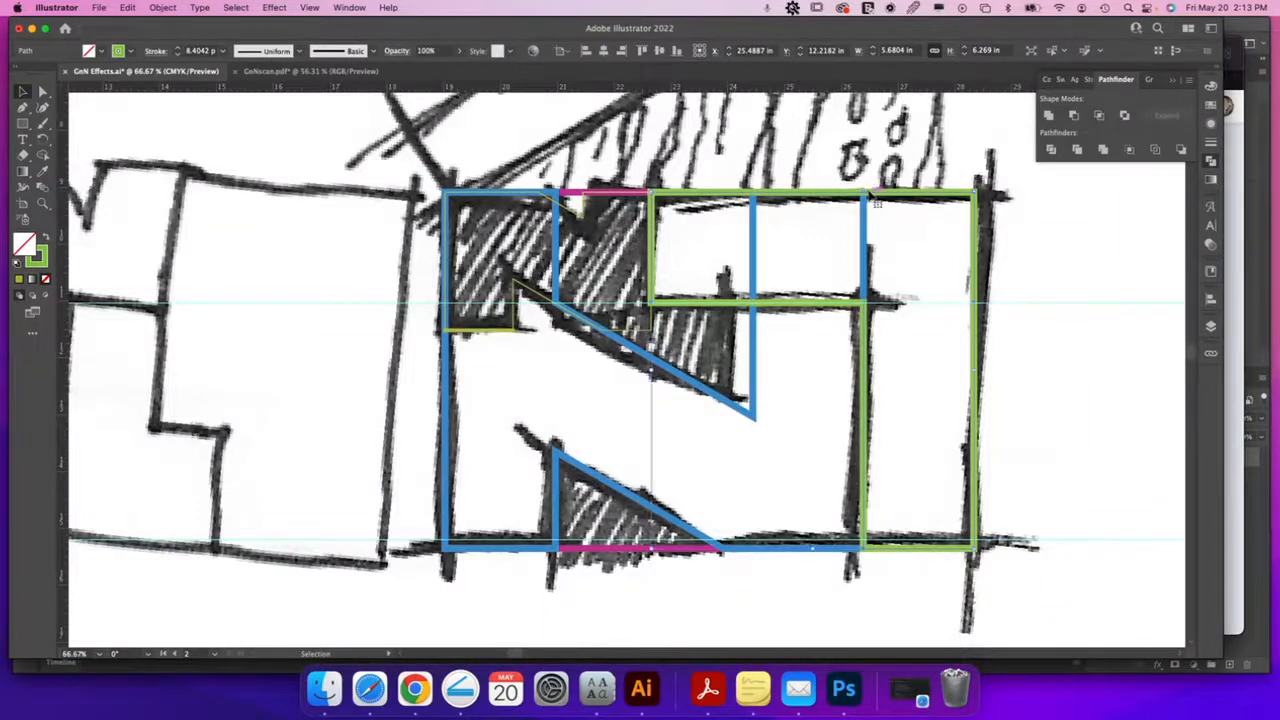
left_click(1210, 87)
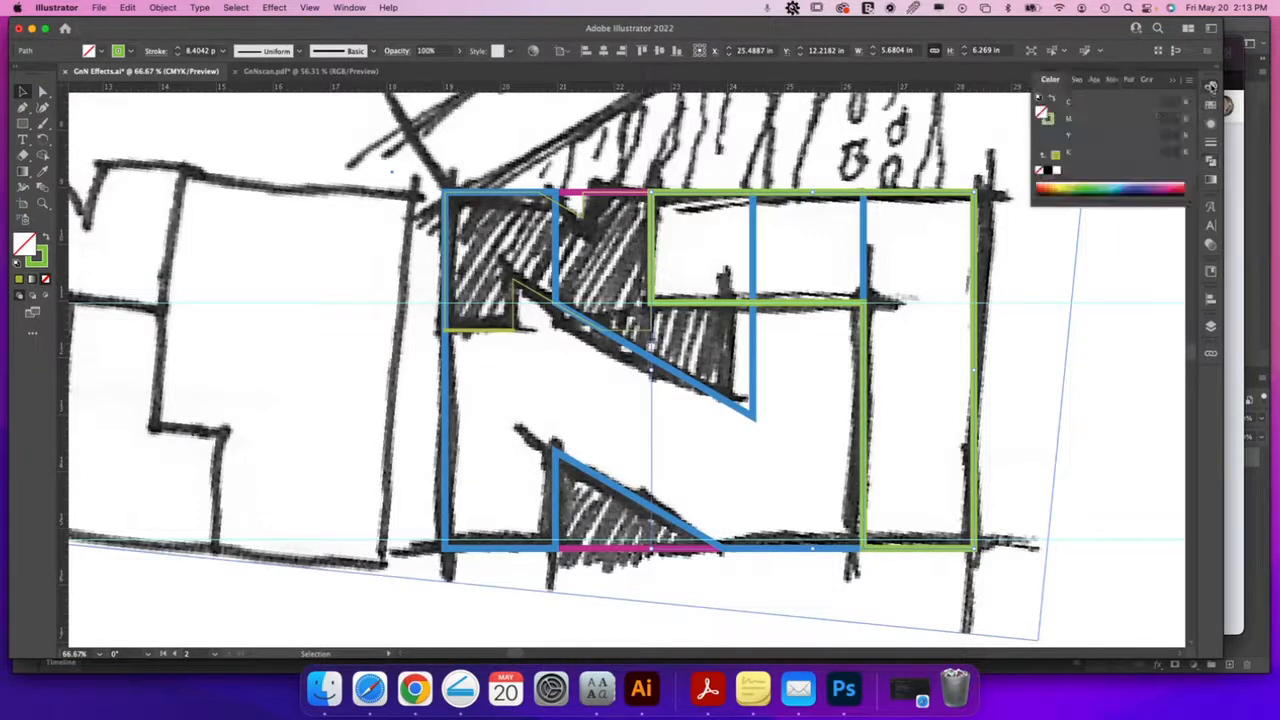
left_click(1057, 171)
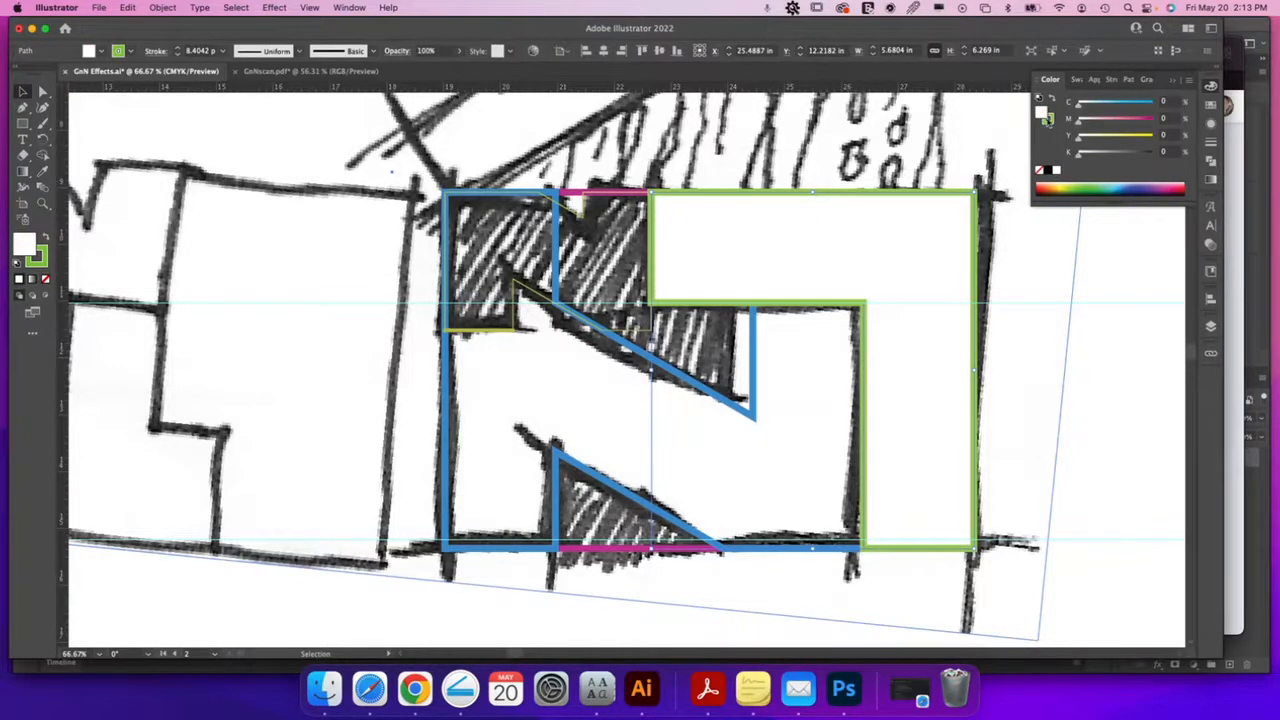
left_click(1050, 176)
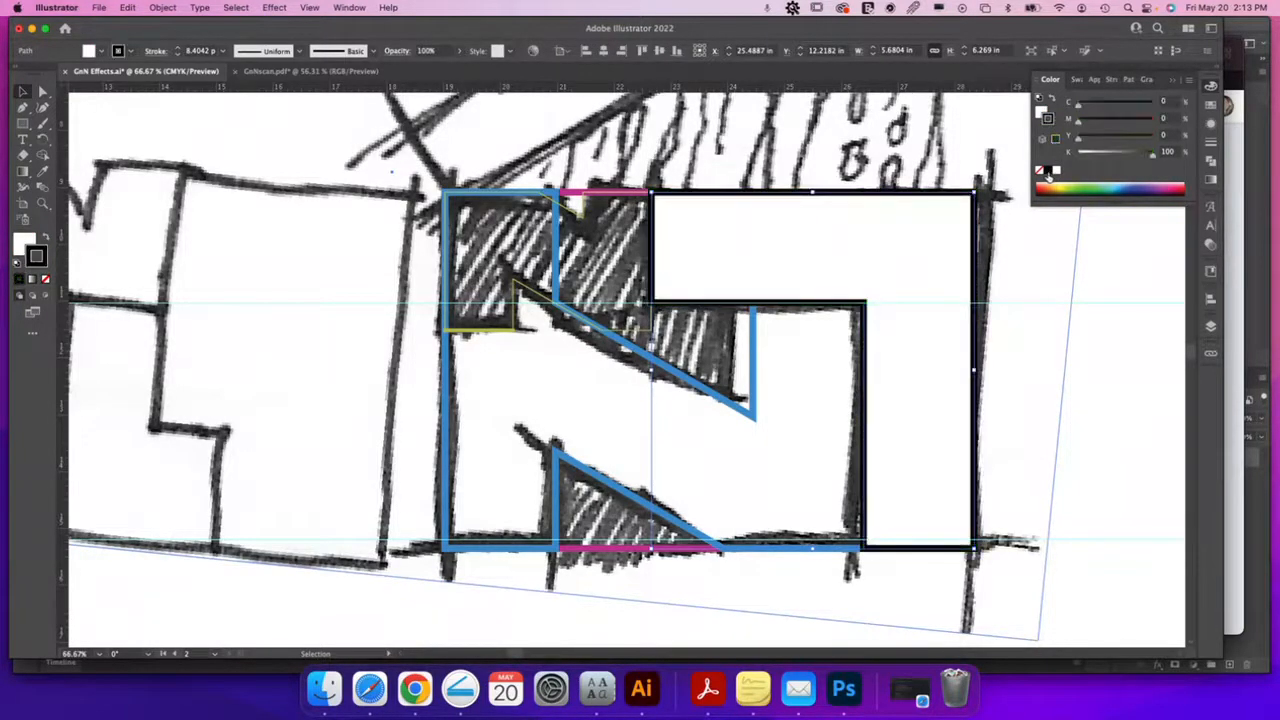
Copy the white fill and black outline onto the N and the small top-left piece with the Eyedropper
left_click(755, 418)
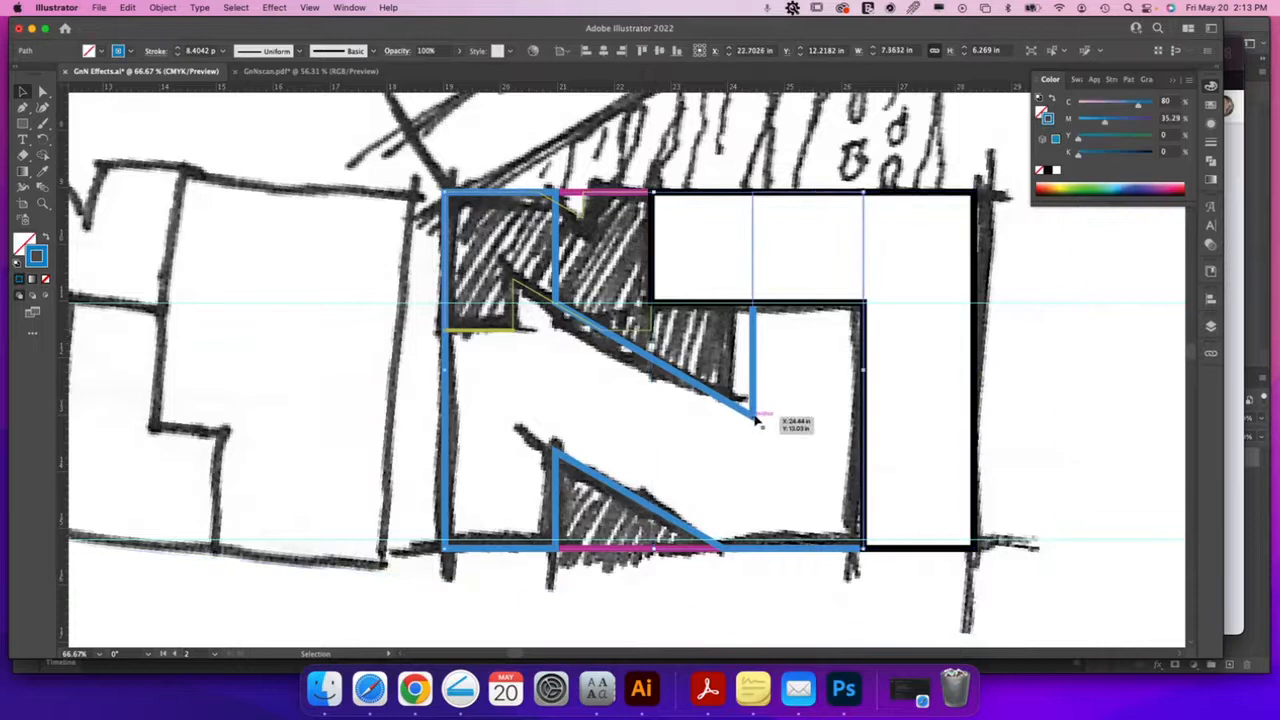
key("i")
left_click(713, 293)
key("v")
left_click(631, 335)
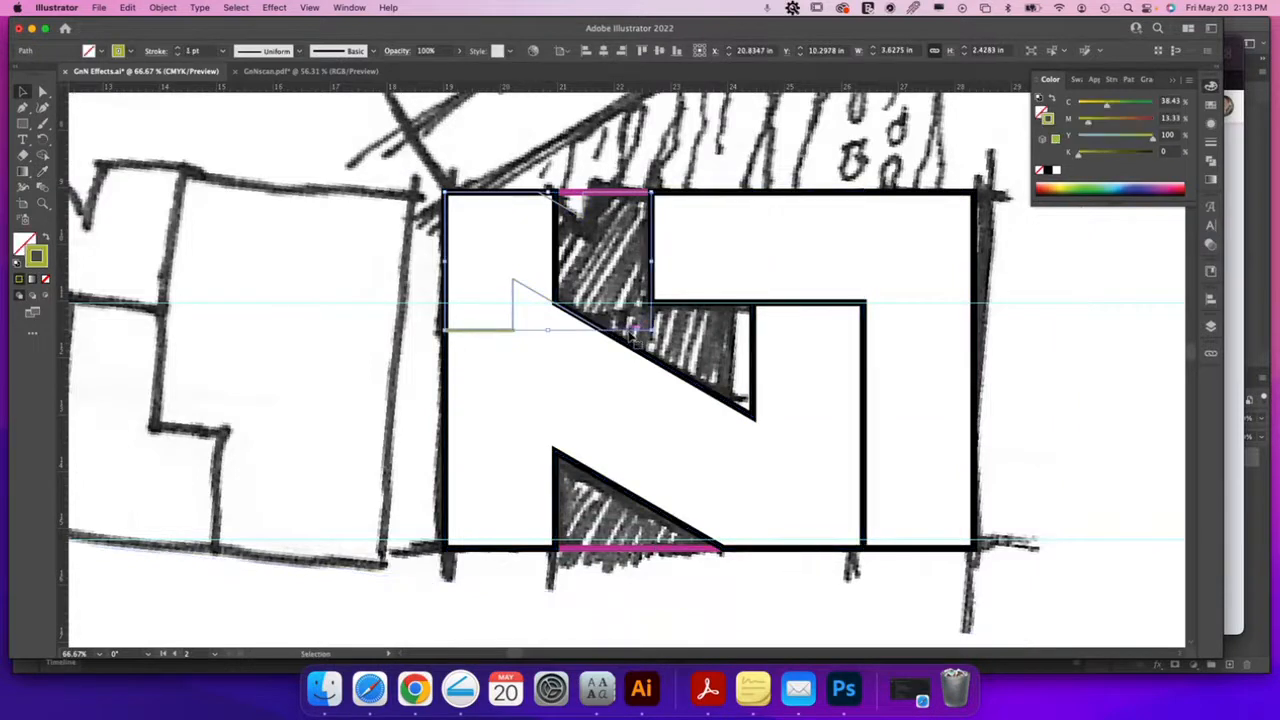
key("i")
left_click(735, 262)
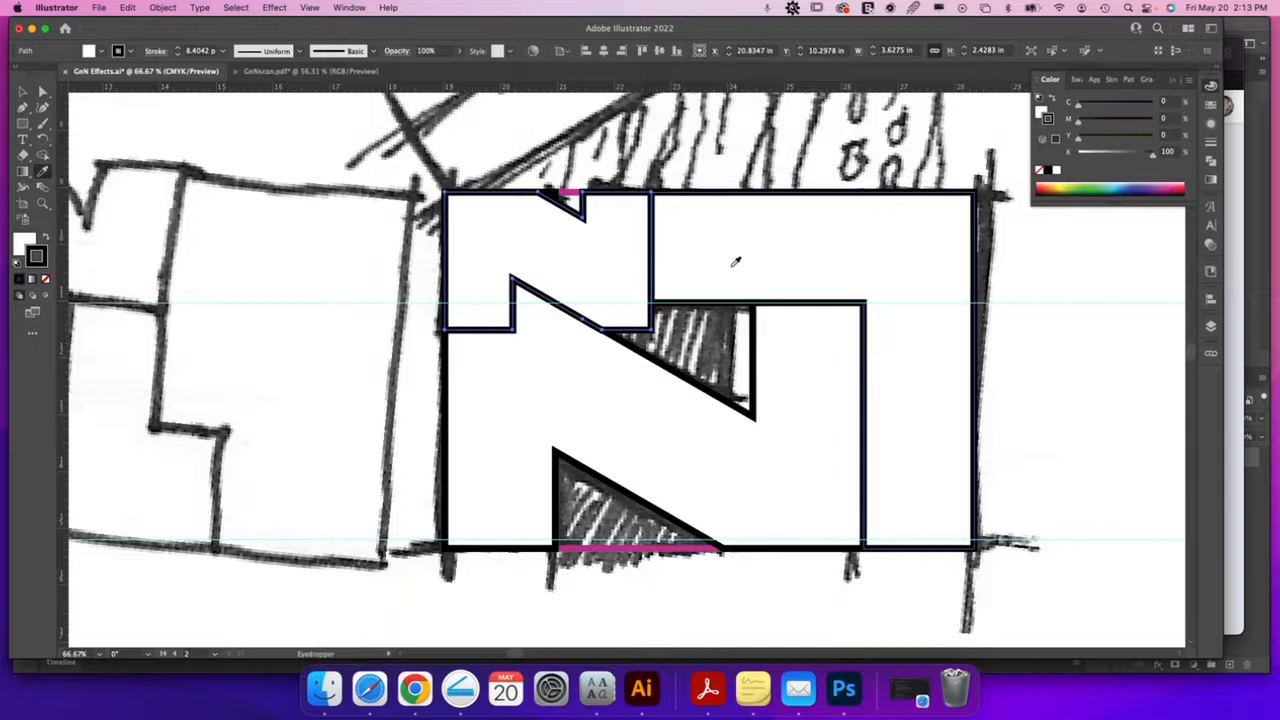
key("v")
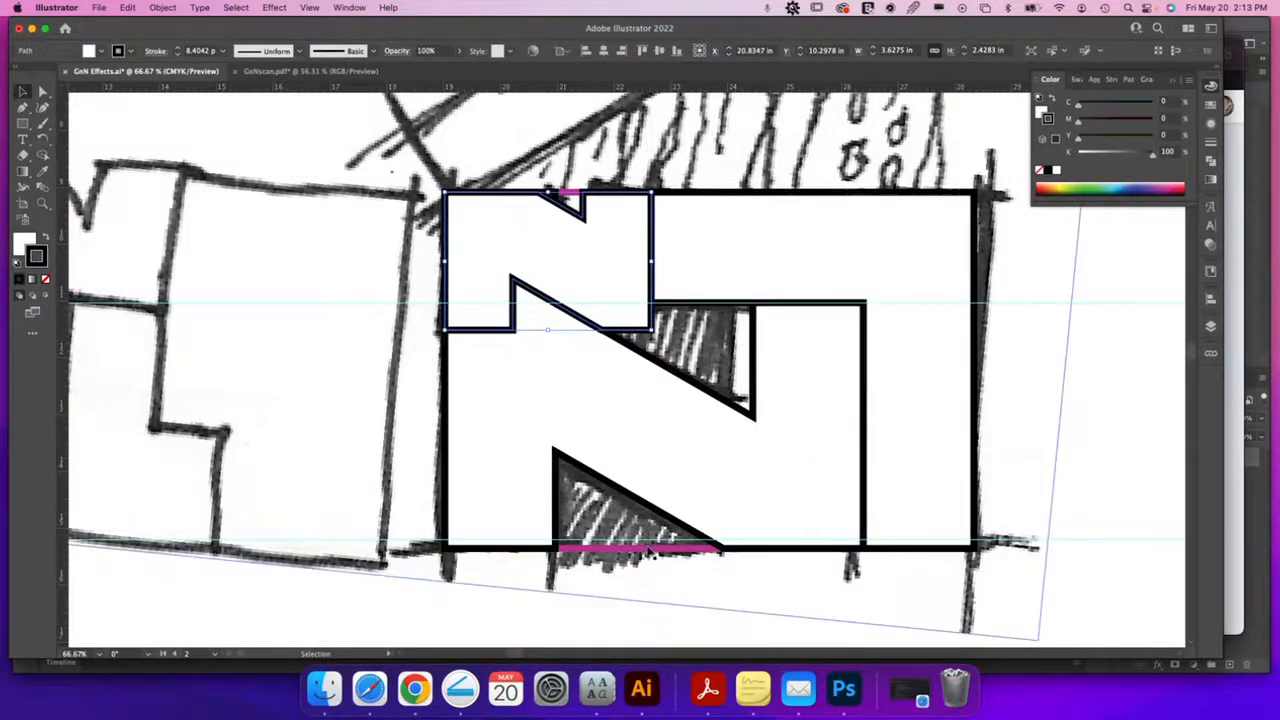
left_click(648, 548)
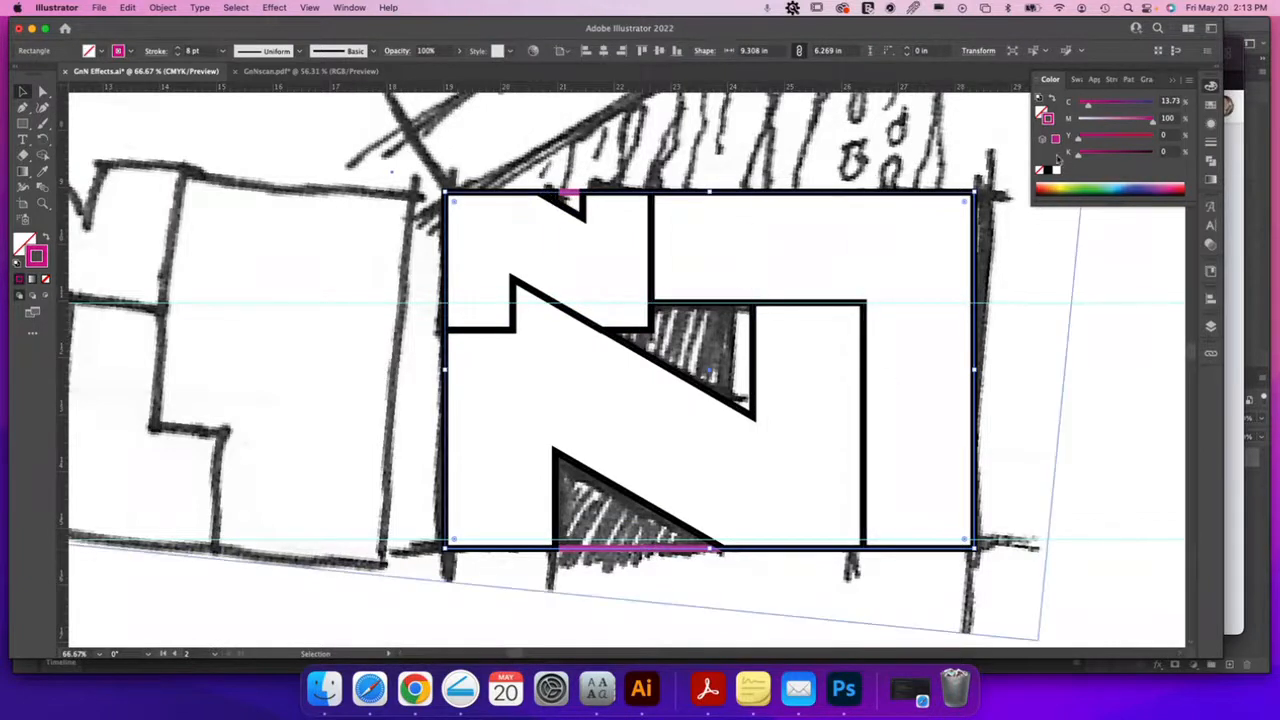
Fill the large rectangle behind the N with solid black
left_click(1041, 110)
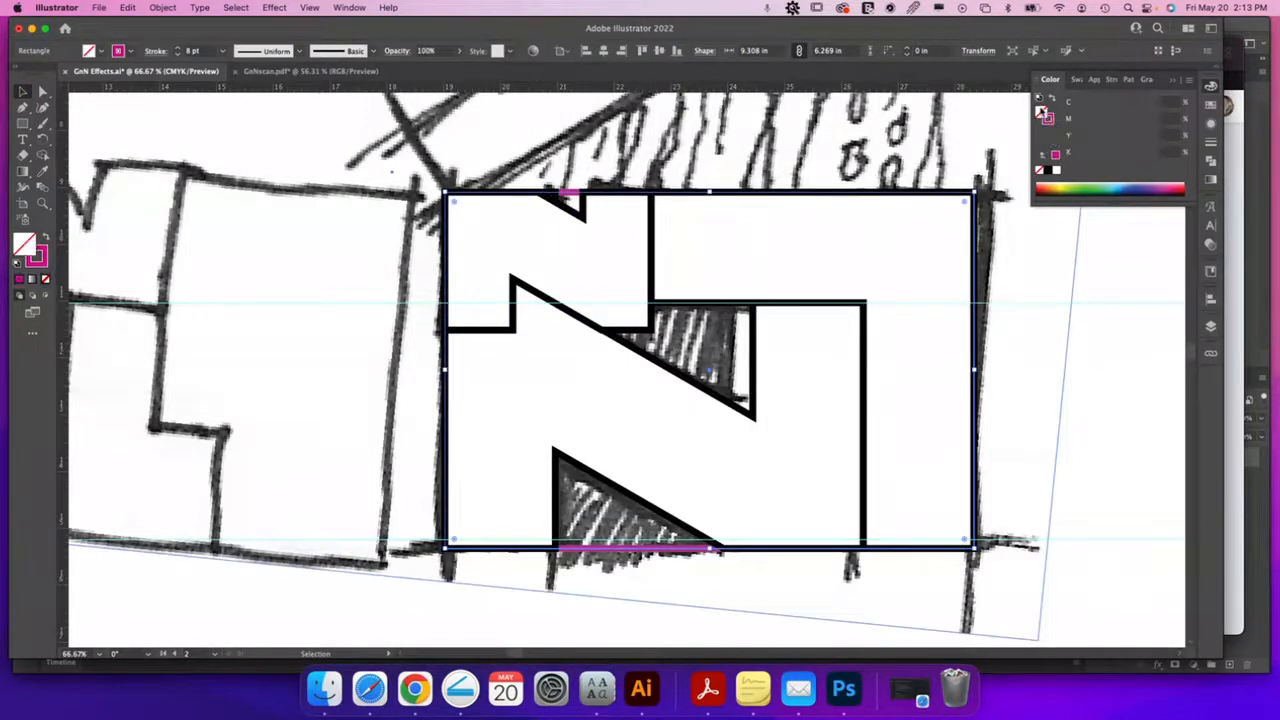
left_click(1046, 172)
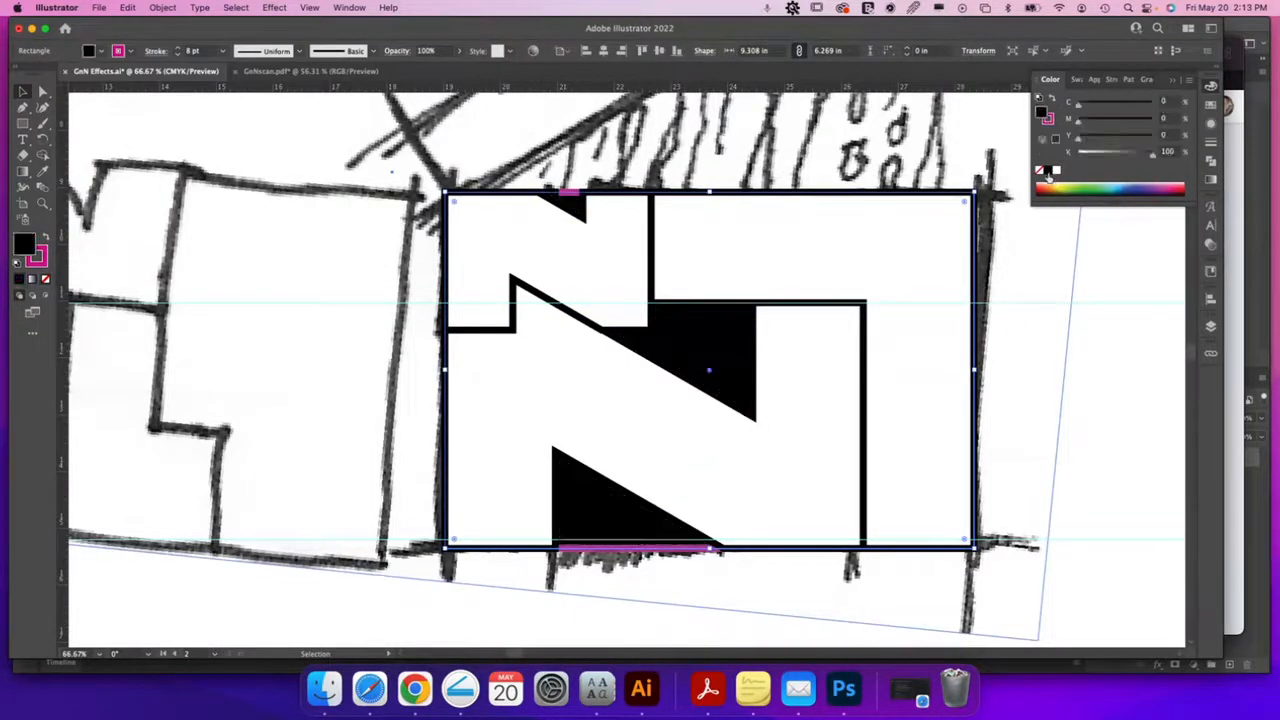
left_click(1087, 435)
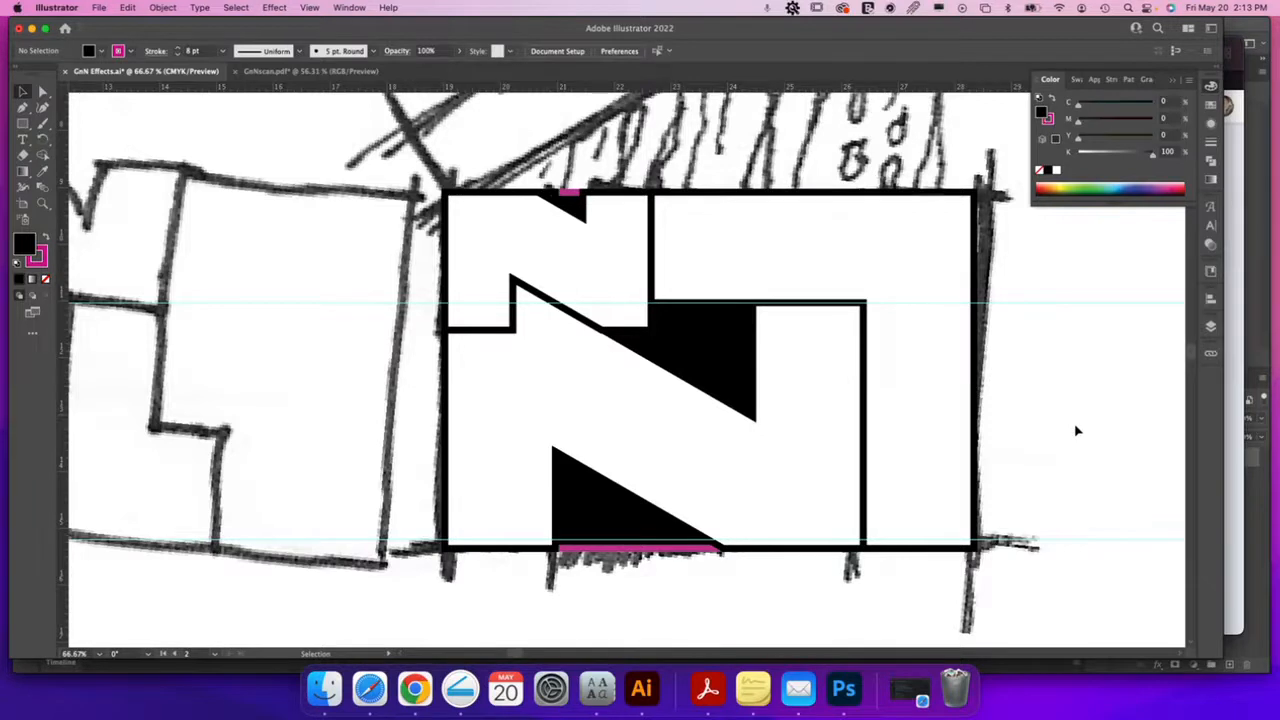
left_click(689, 200)
left_click(615, 200)
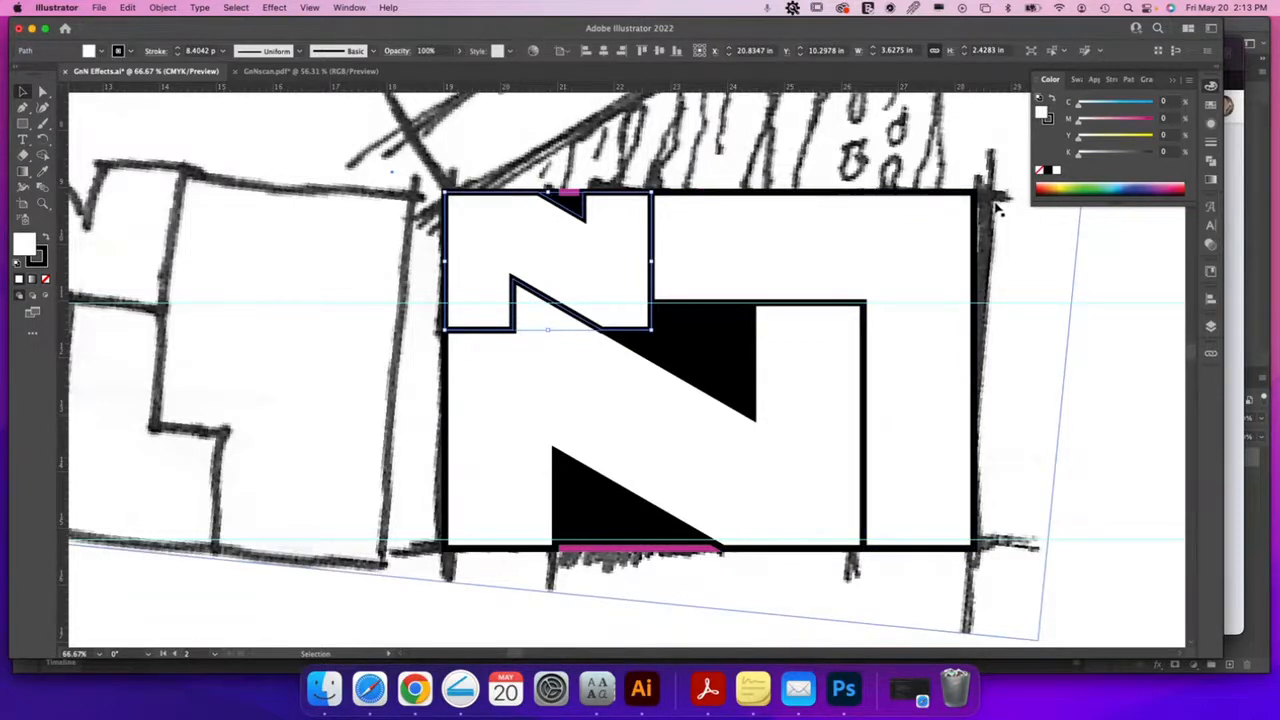
Change the large rectangle's outline from pink to black
left_click(620, 552)
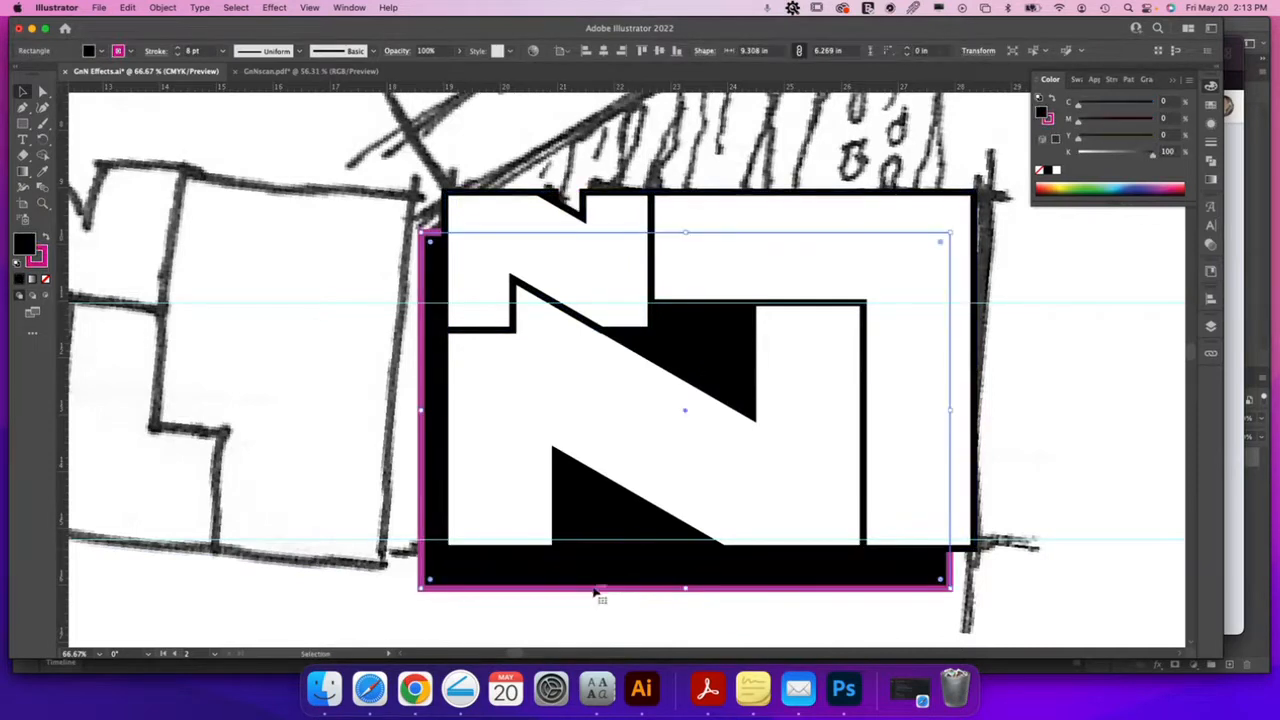
left_click(37, 258)
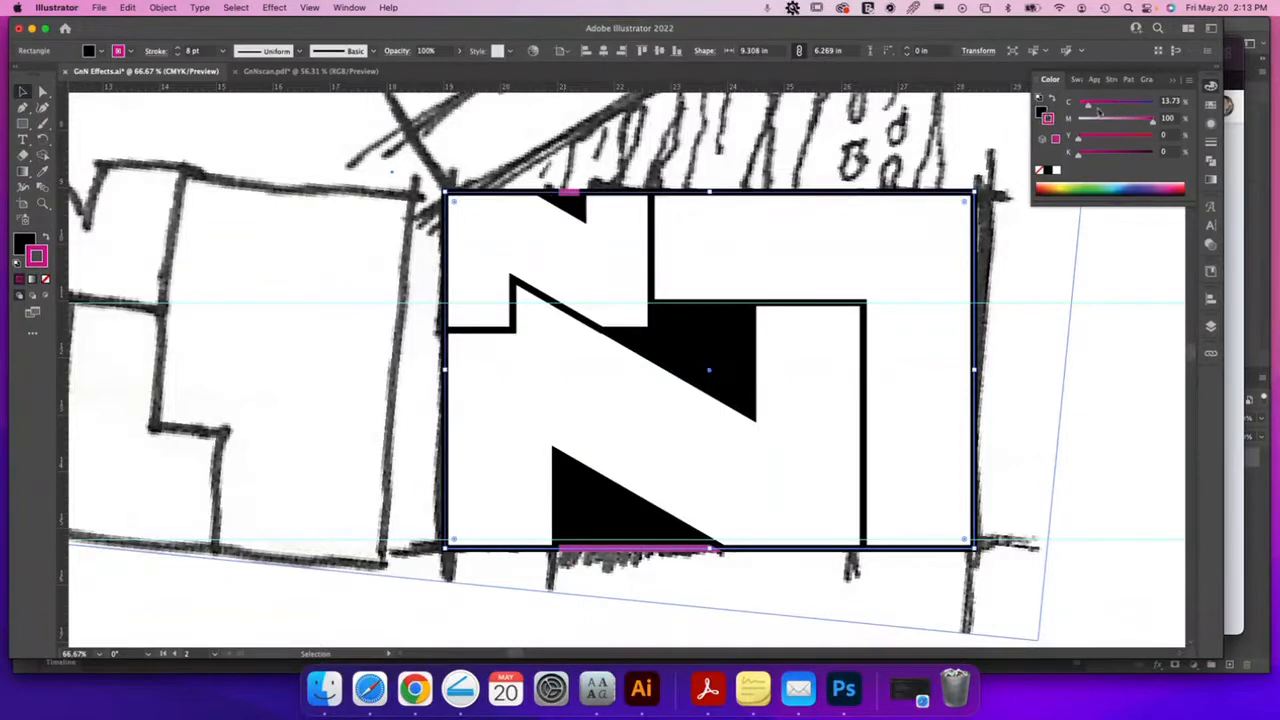
left_click(1047, 173)
left_click(1104, 413)
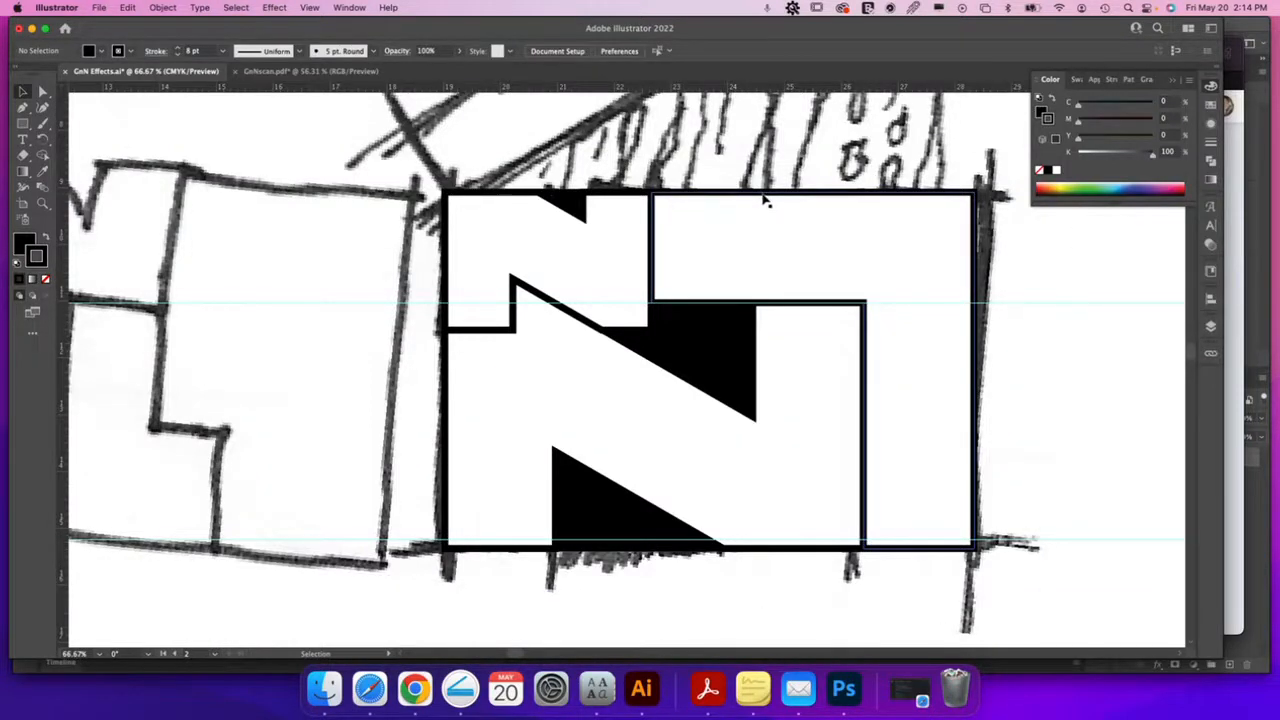
Duplicate the upper sketch onto the pasteboard and delete the original from the artboard
key("super+minus")
key("super+minus")
key("super+minus")
key("super+minus")
key("super+minus")
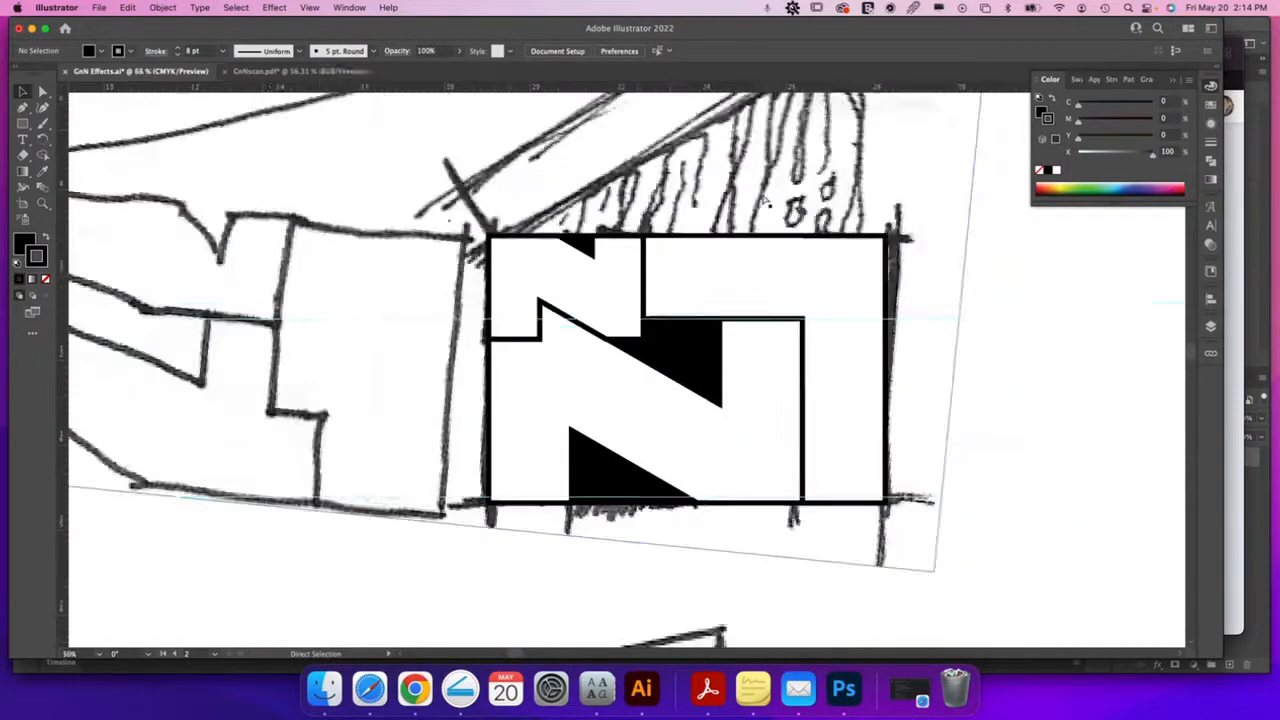
scroll(613, 343, "left", 5)
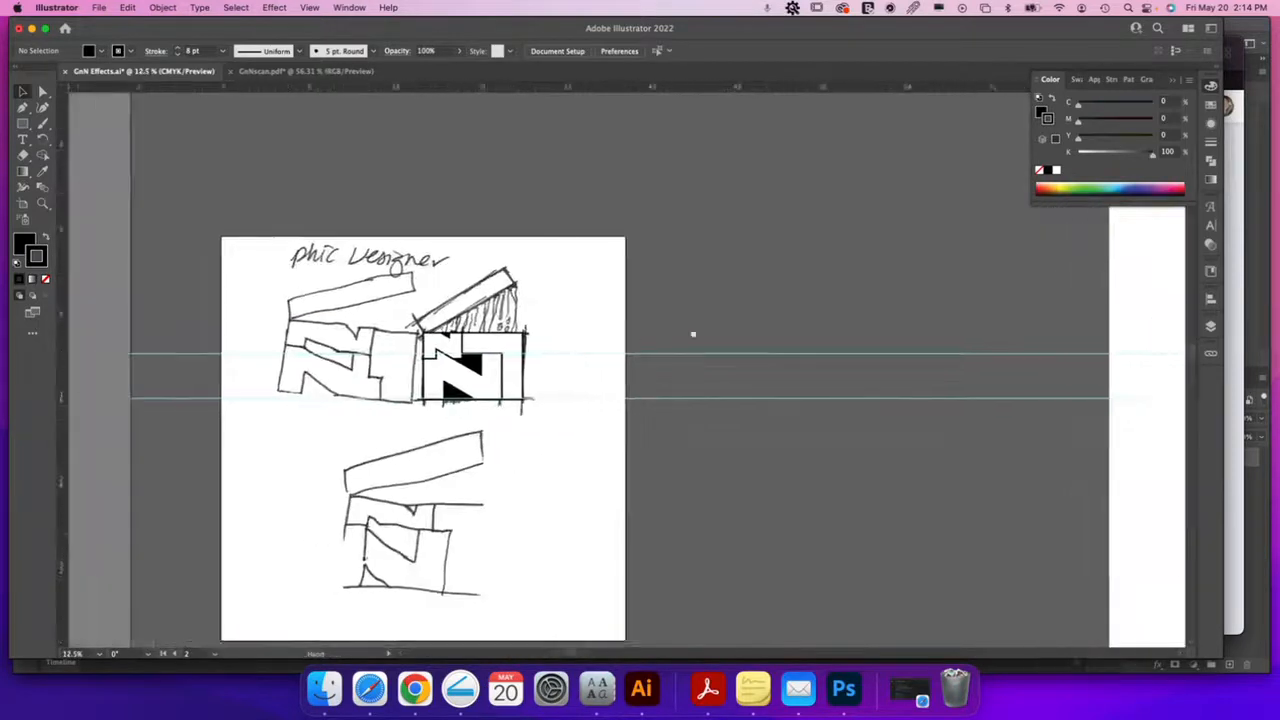
left_click_drag(372, 290, 754, 292)
key("super+z")
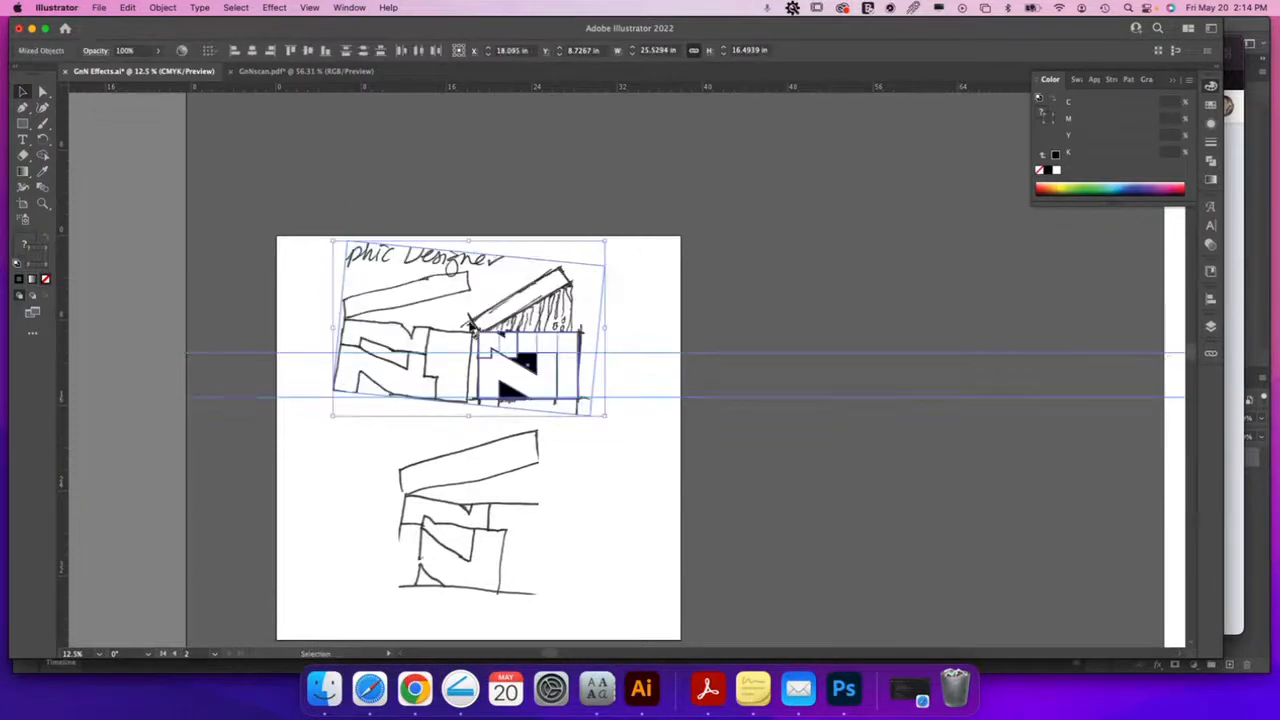
mouse_move(406, 306)
left_mouse_down()
mouse_move(811, 309)
mouse_move(853, 323)
left_mouse_up()
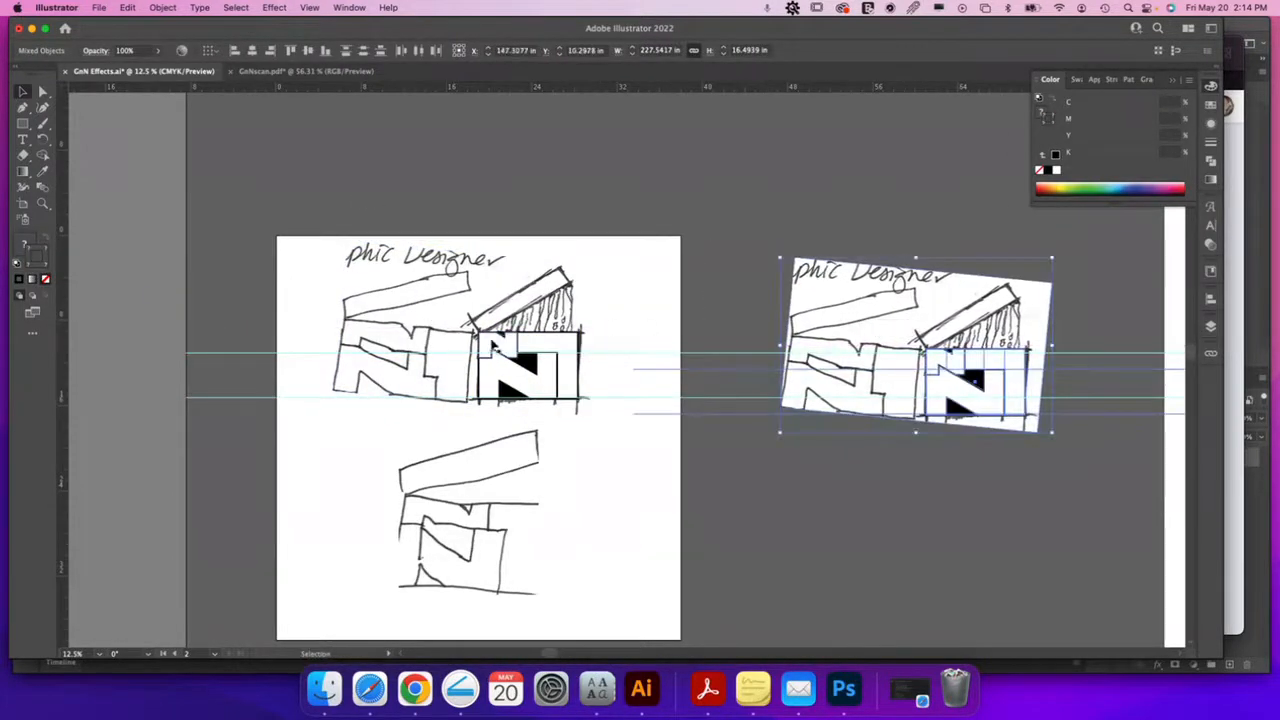
left_click_drag(417, 326, 503, 225)
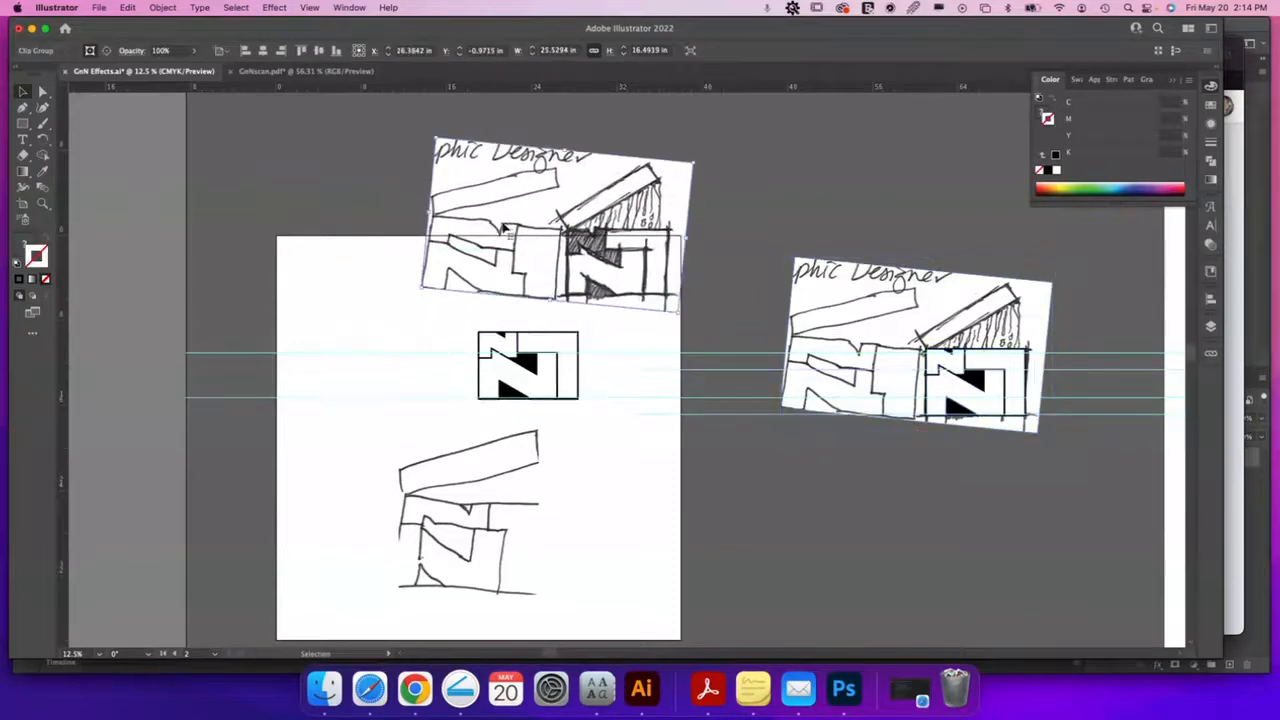
key("Delete")
Hide the guides, move the lower sketch onto the pasteboard, and select the N artwork
key("super+;")
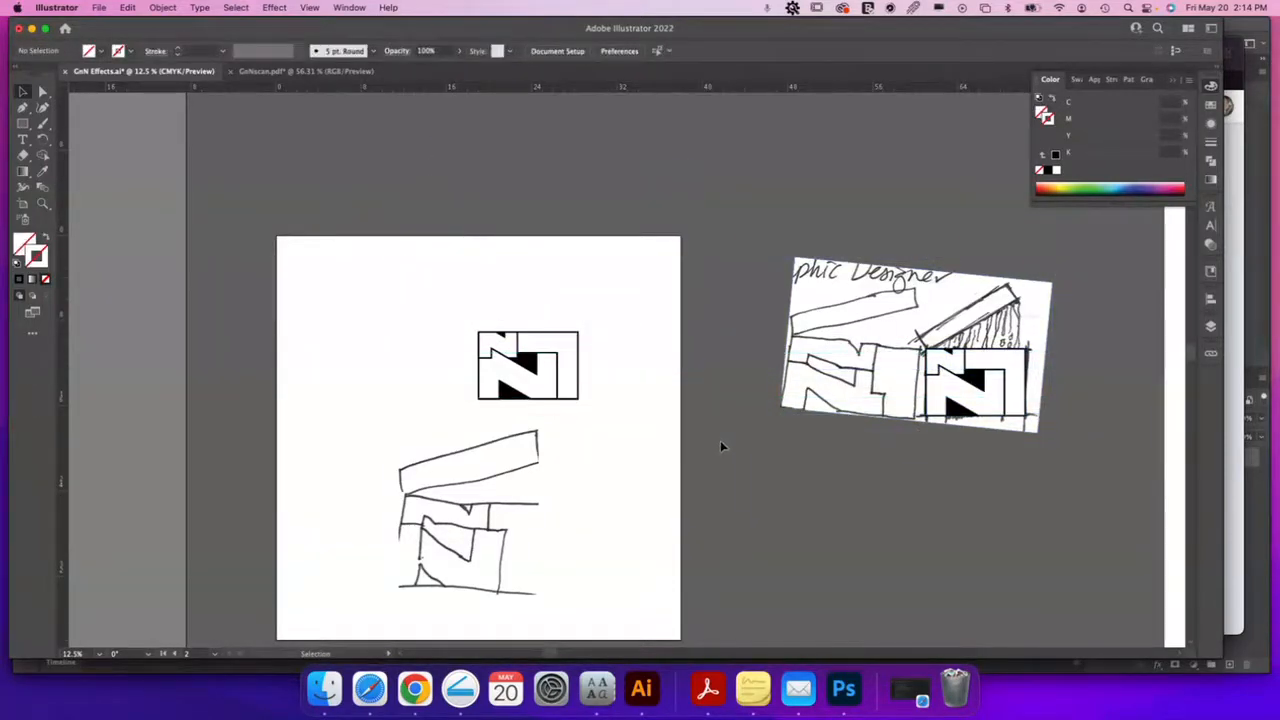
left_click_drag(474, 512, 900, 521)
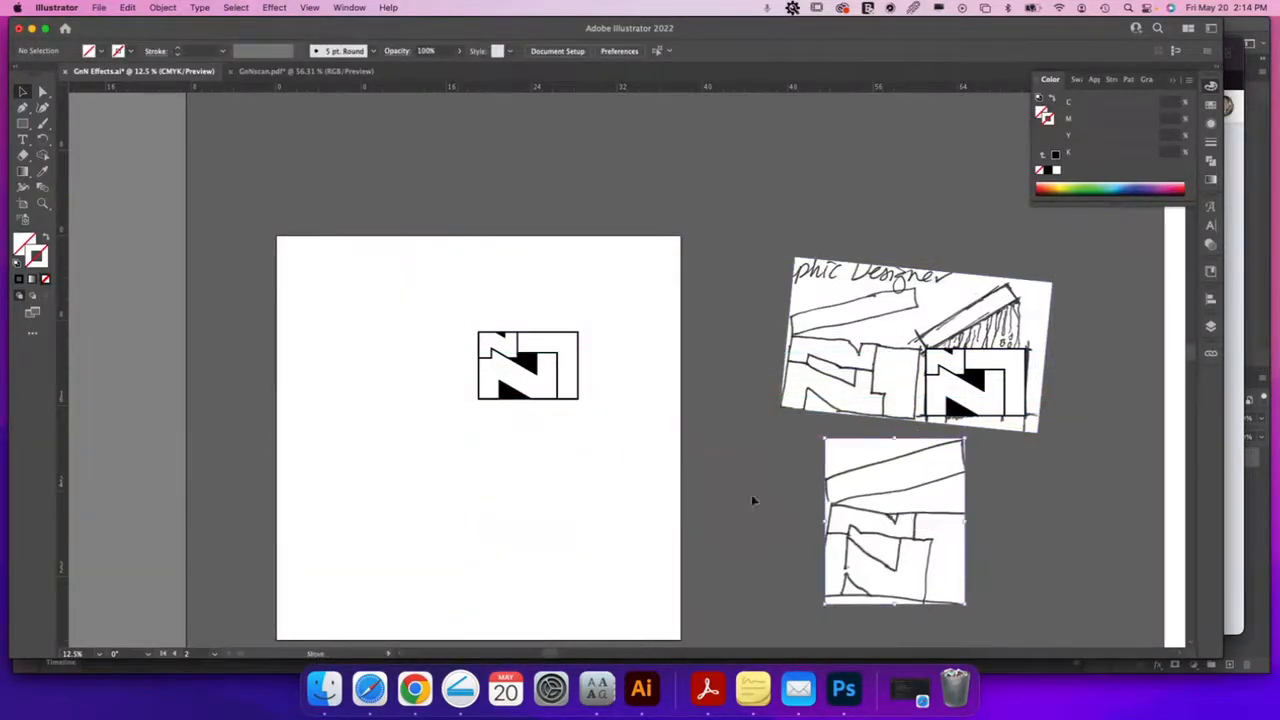
key("z")
left_click(505, 352)
key("v")
left_click_drag(415, 268, 720, 474)
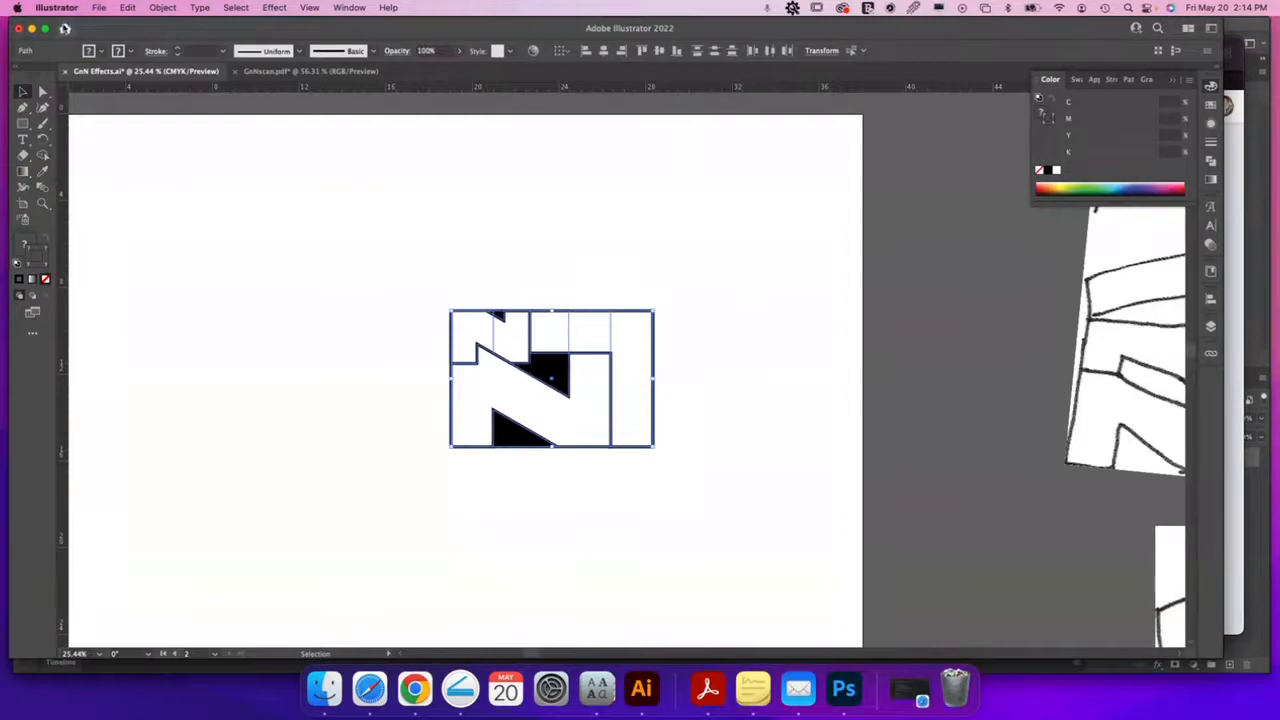
left_click(74, 9)
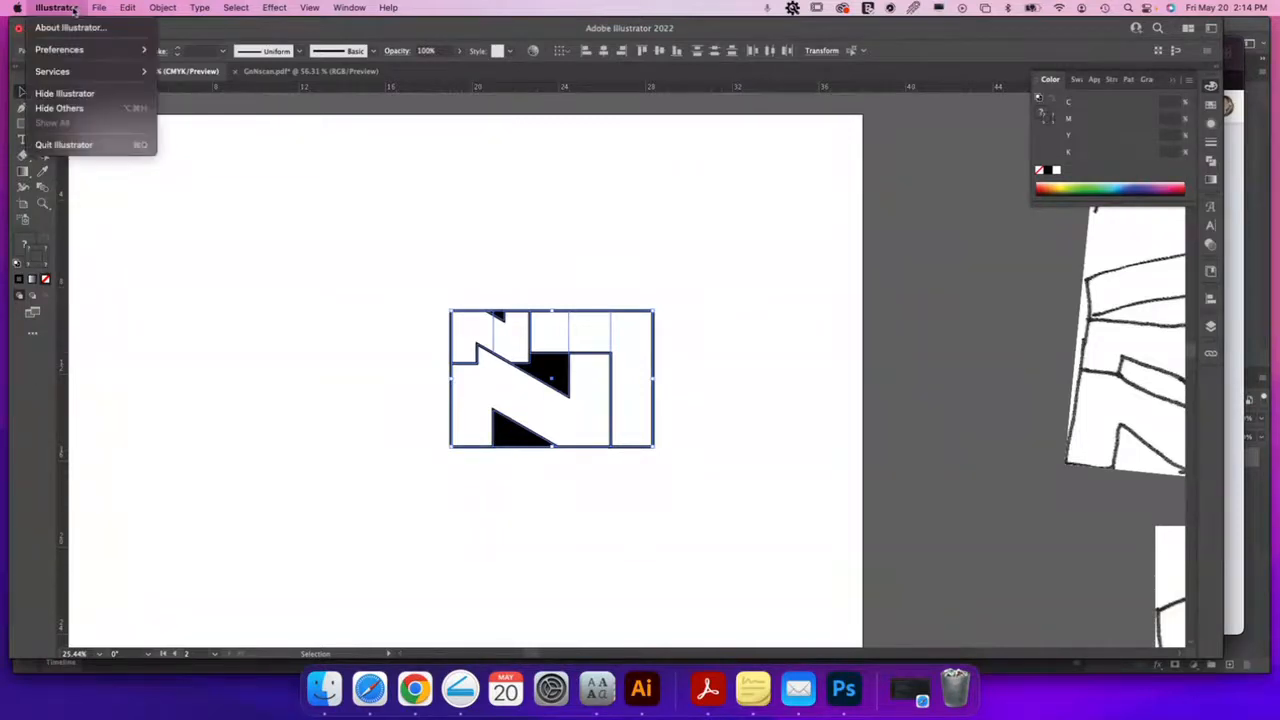
mouse_move(75, 52)
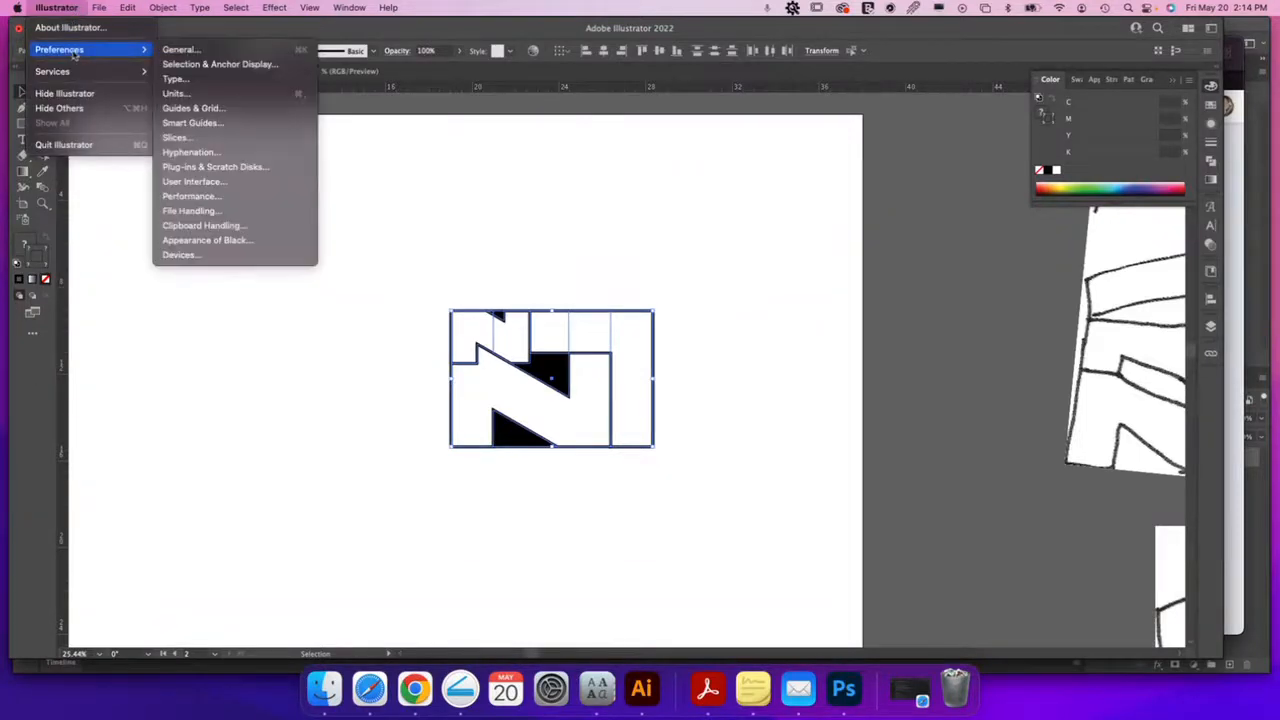
left_click(176, 93)
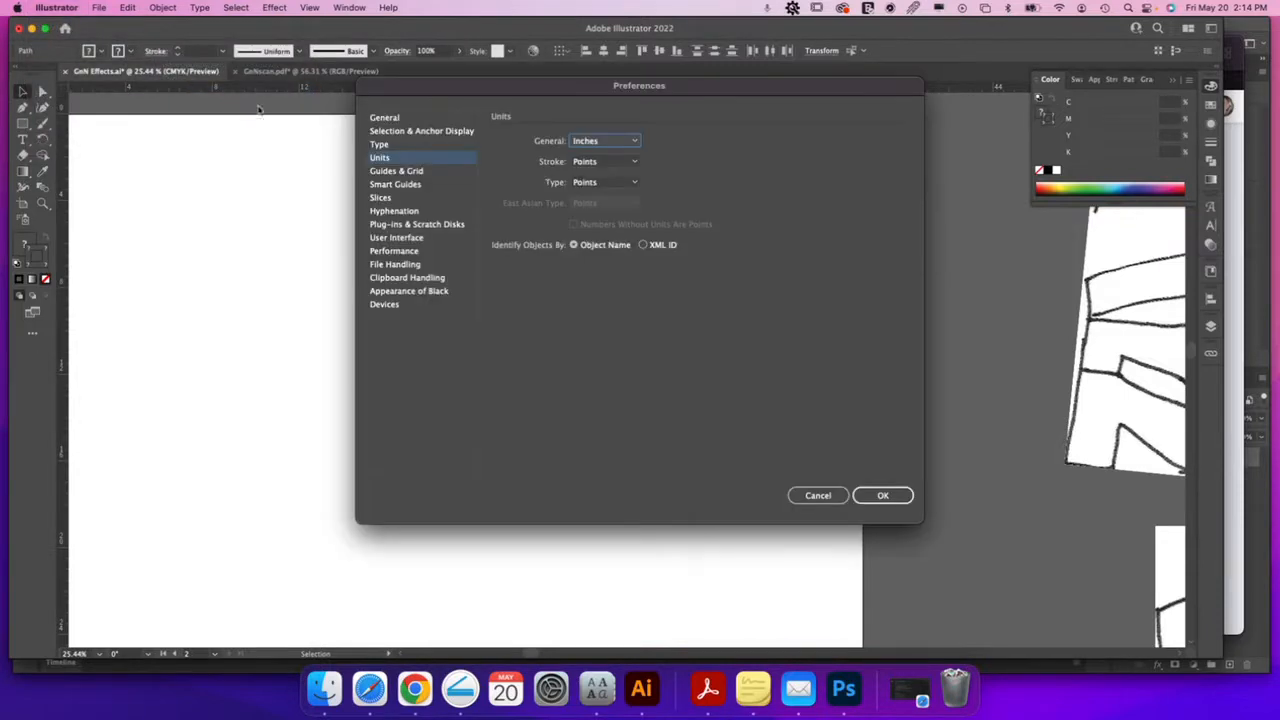
left_click(398, 252)
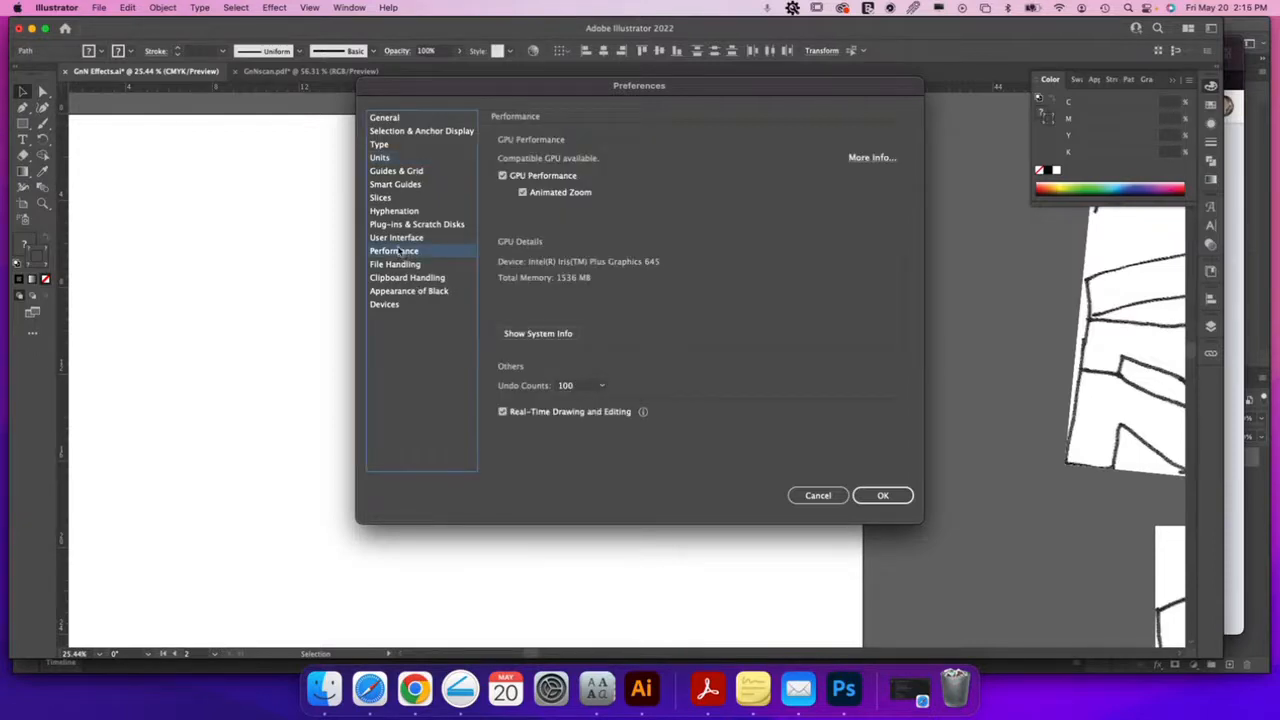
left_click(403, 132)
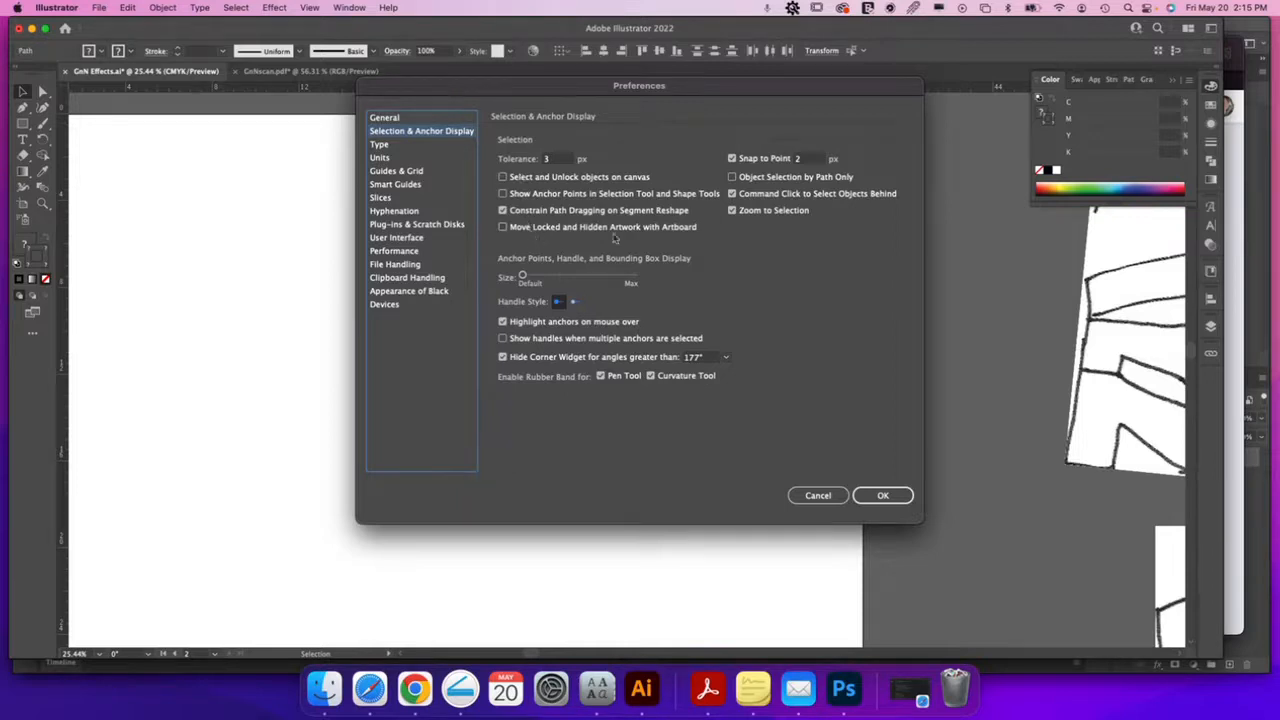
left_click(385, 158)
left_click(381, 146)
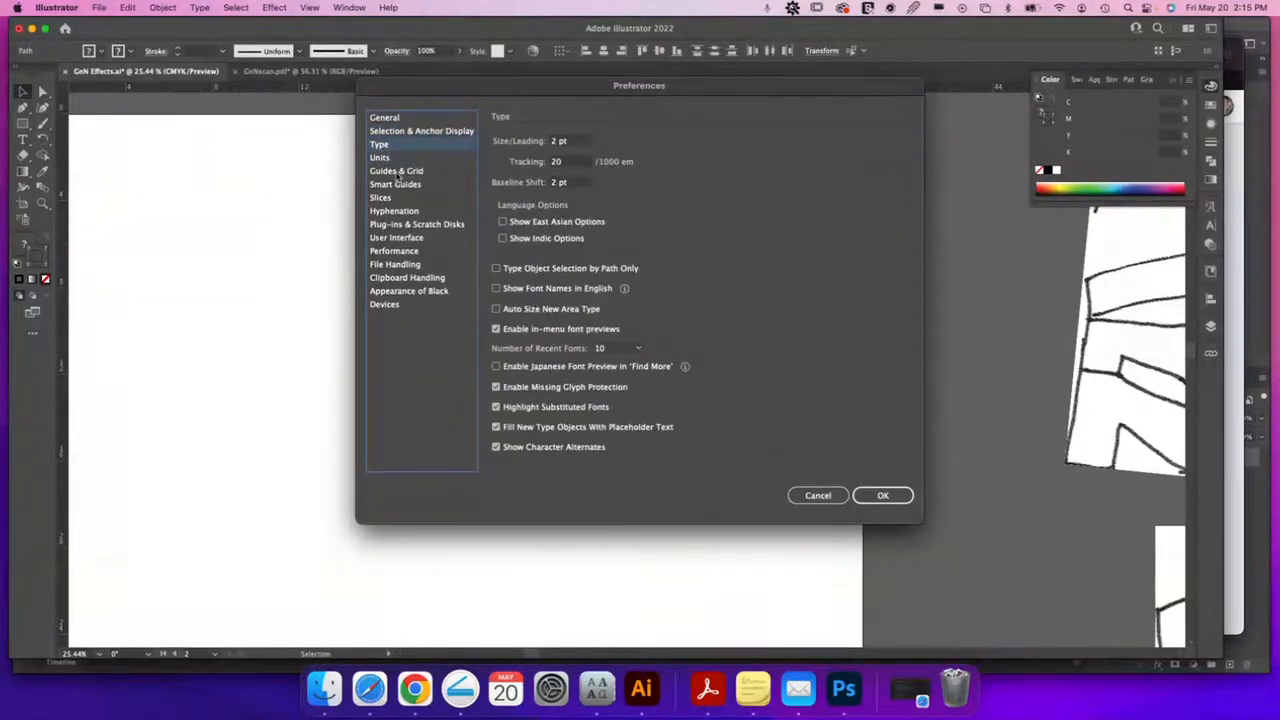
left_click(396, 172)
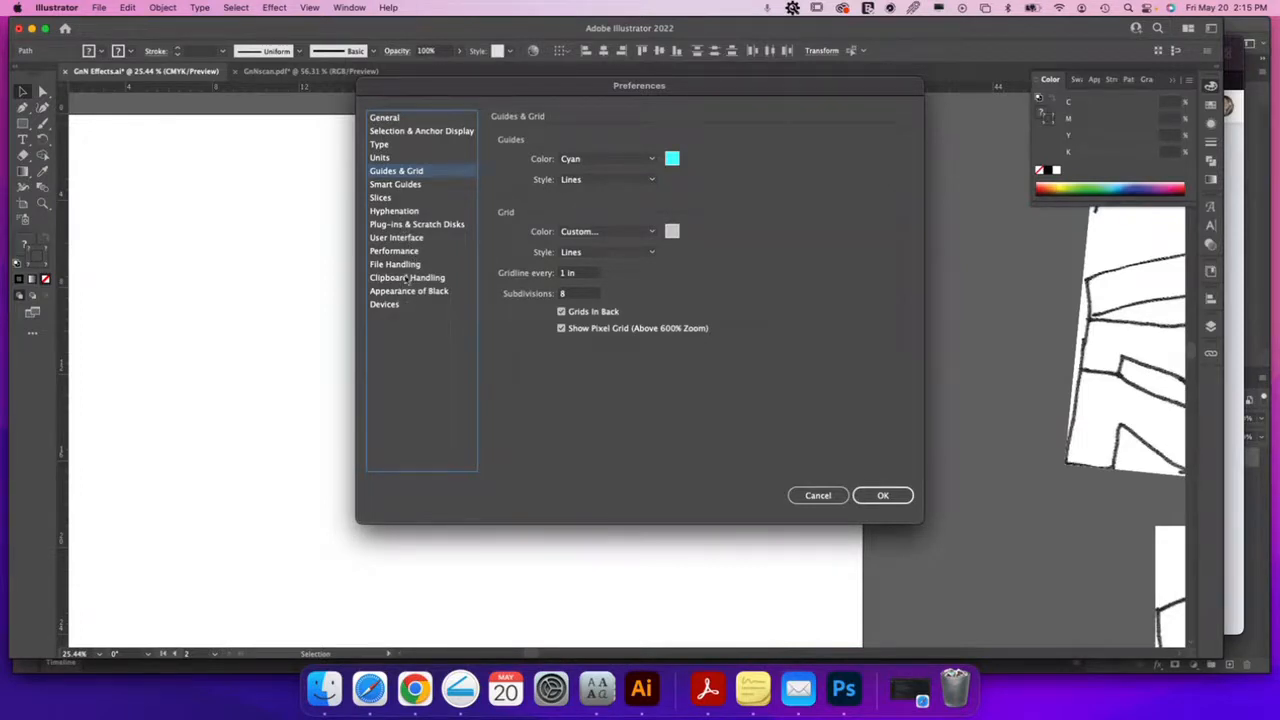
left_click(816, 495)
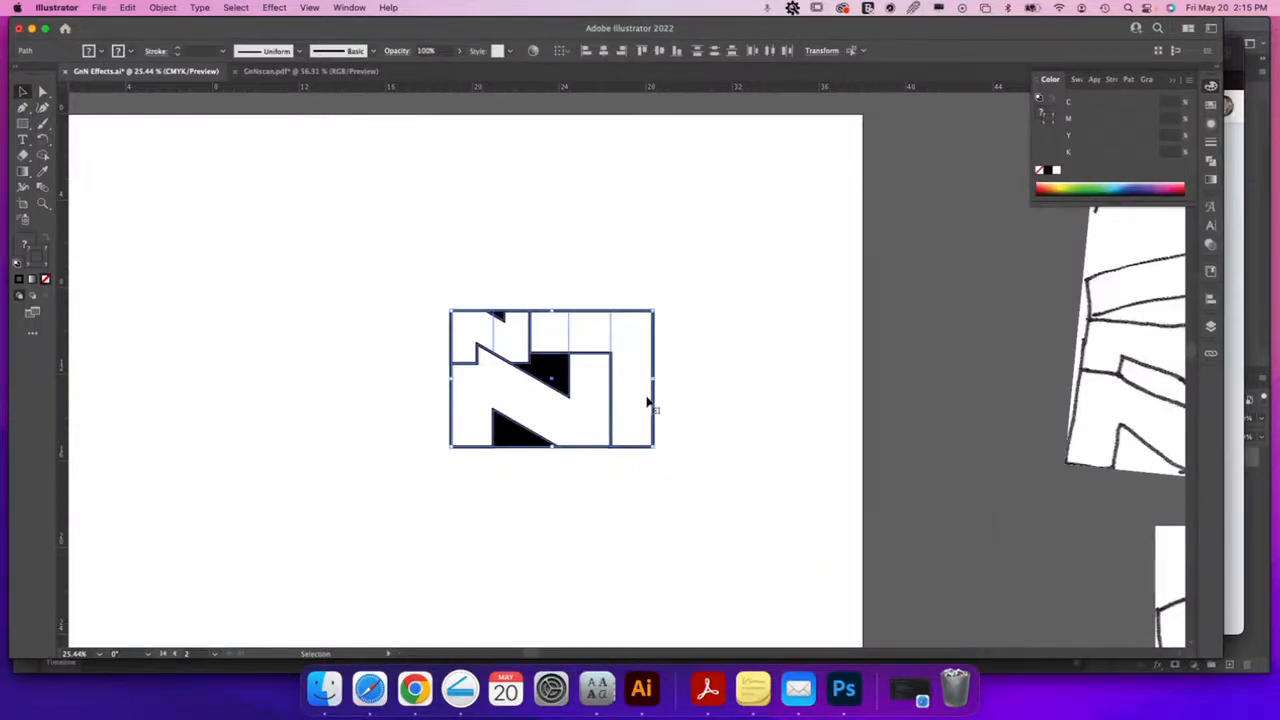
Scale the whole N artwork up so it spans most of the artboard
left_click_drag(551, 514, 702, 422)
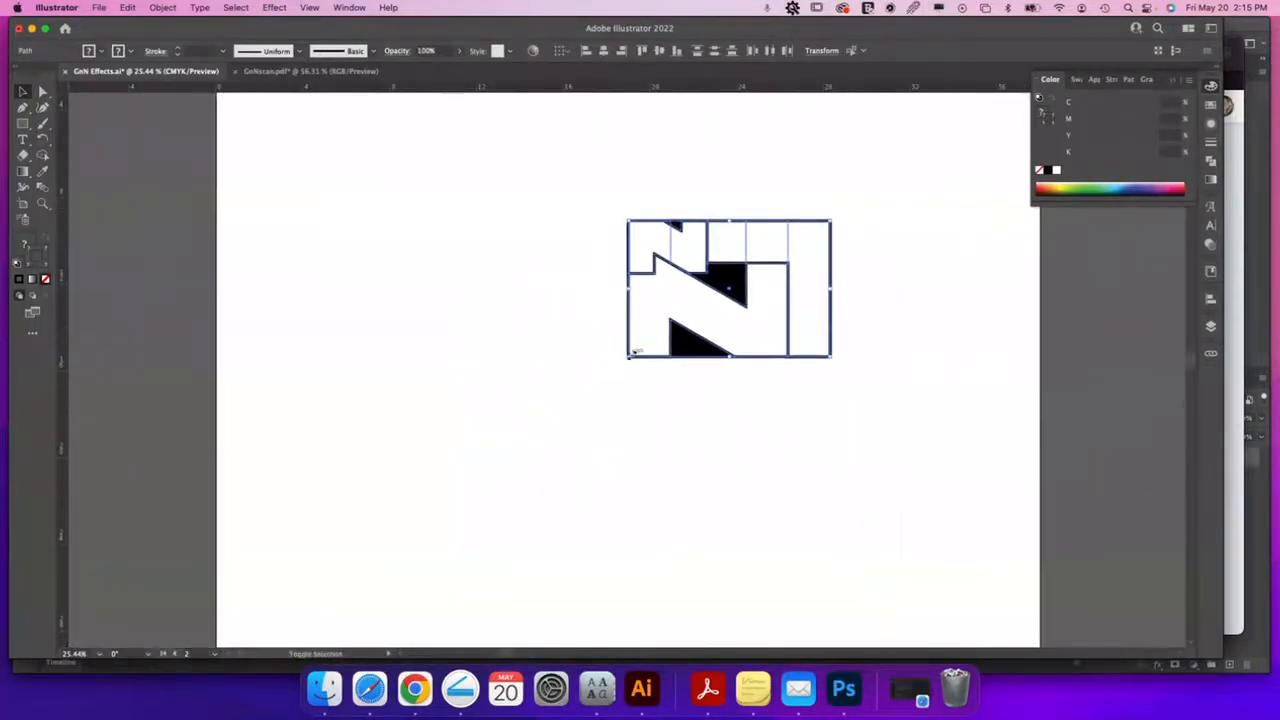
left_click_drag(627, 357, 286, 596)
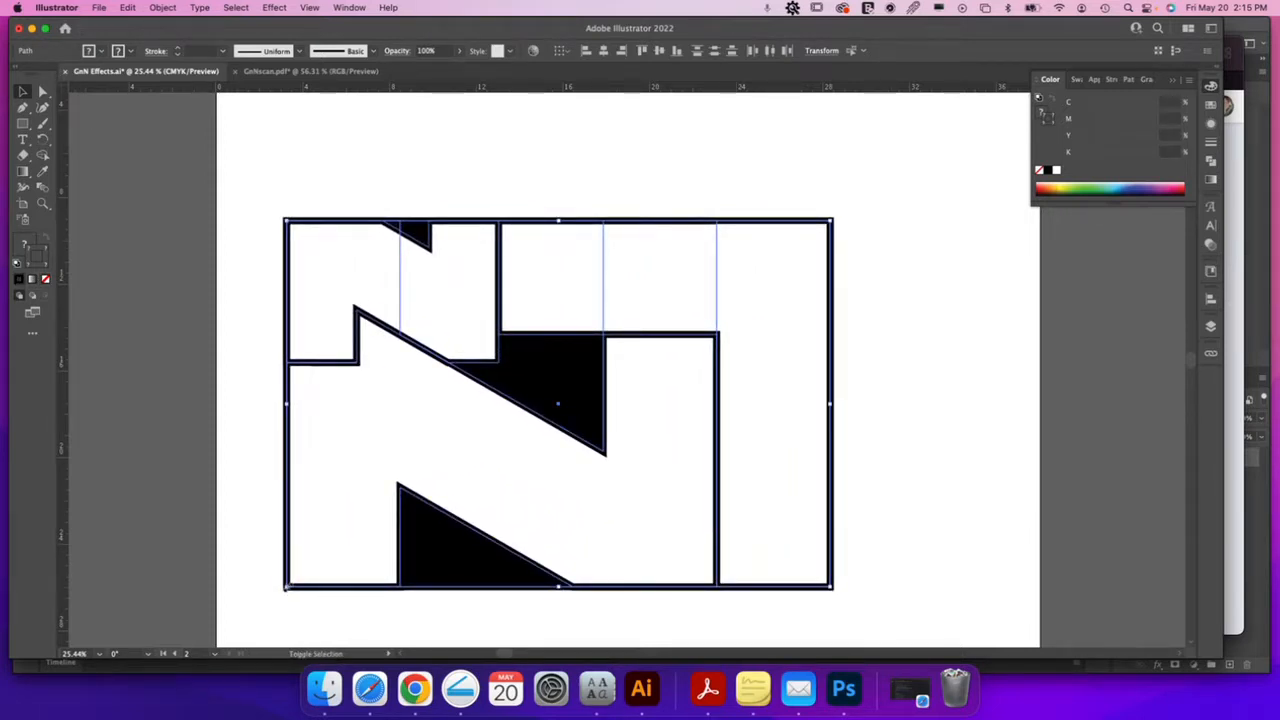
left_click(654, 240)
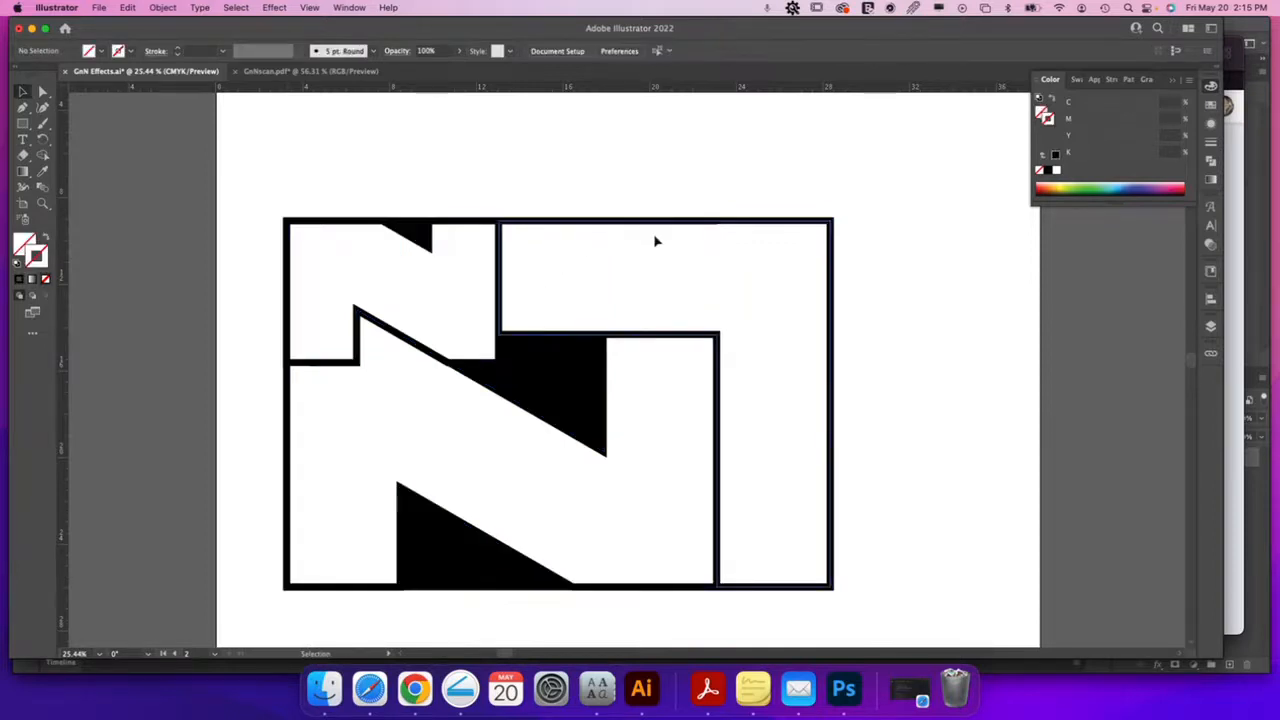
left_click(1210, 138)
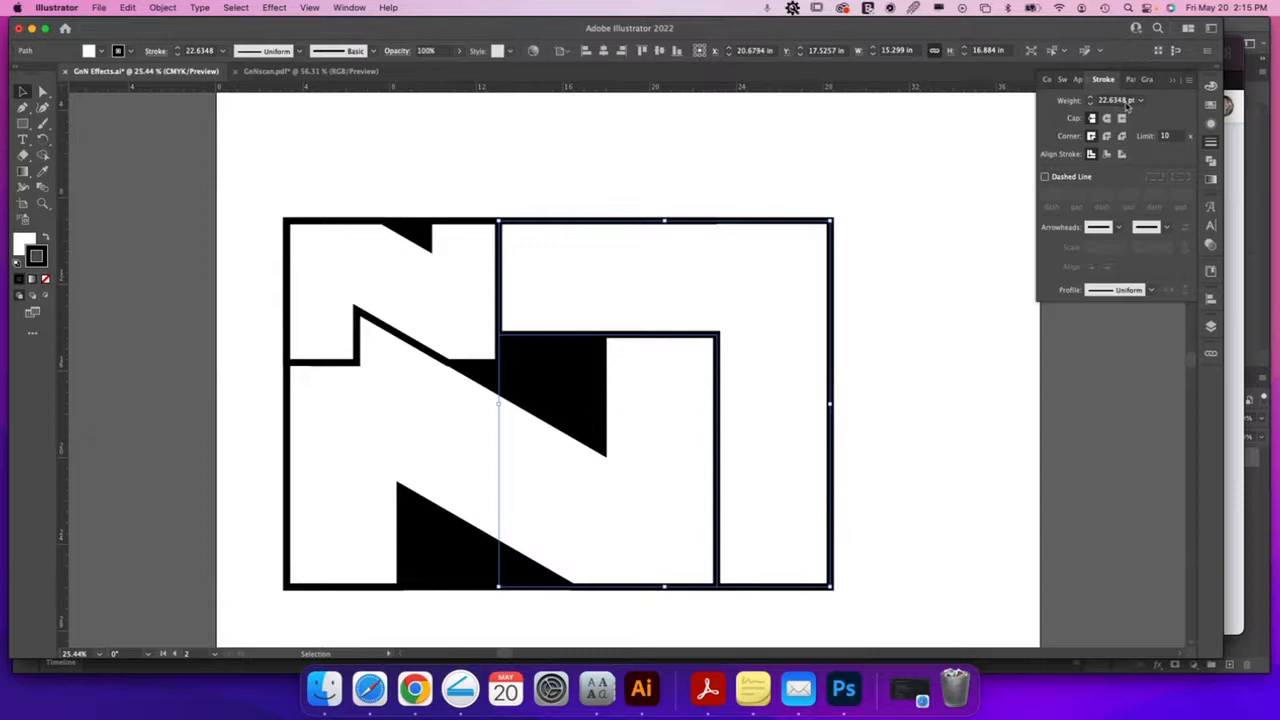
left_click_drag(312, 190, 832, 618)
left_click_drag(289, 594, 826, 229)
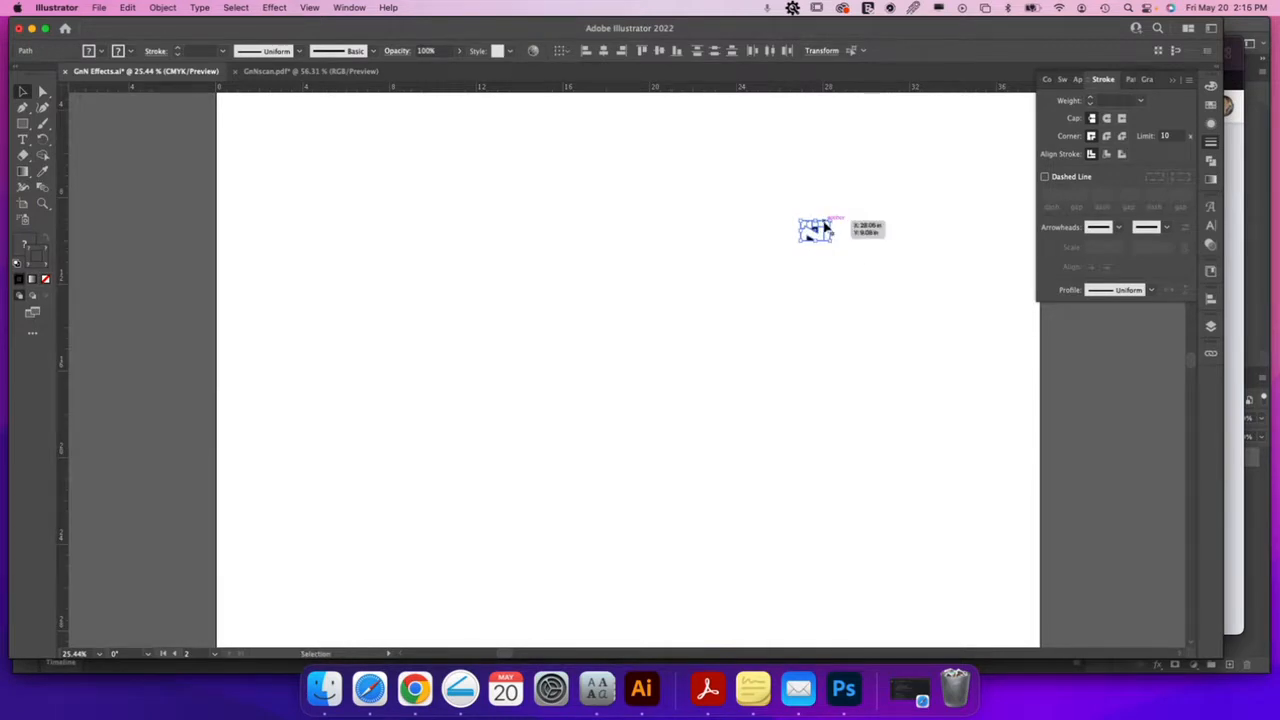
left_click_drag(818, 236, 340, 632)
left_click_drag(831, 218, 943, 140)
left_click(837, 114)
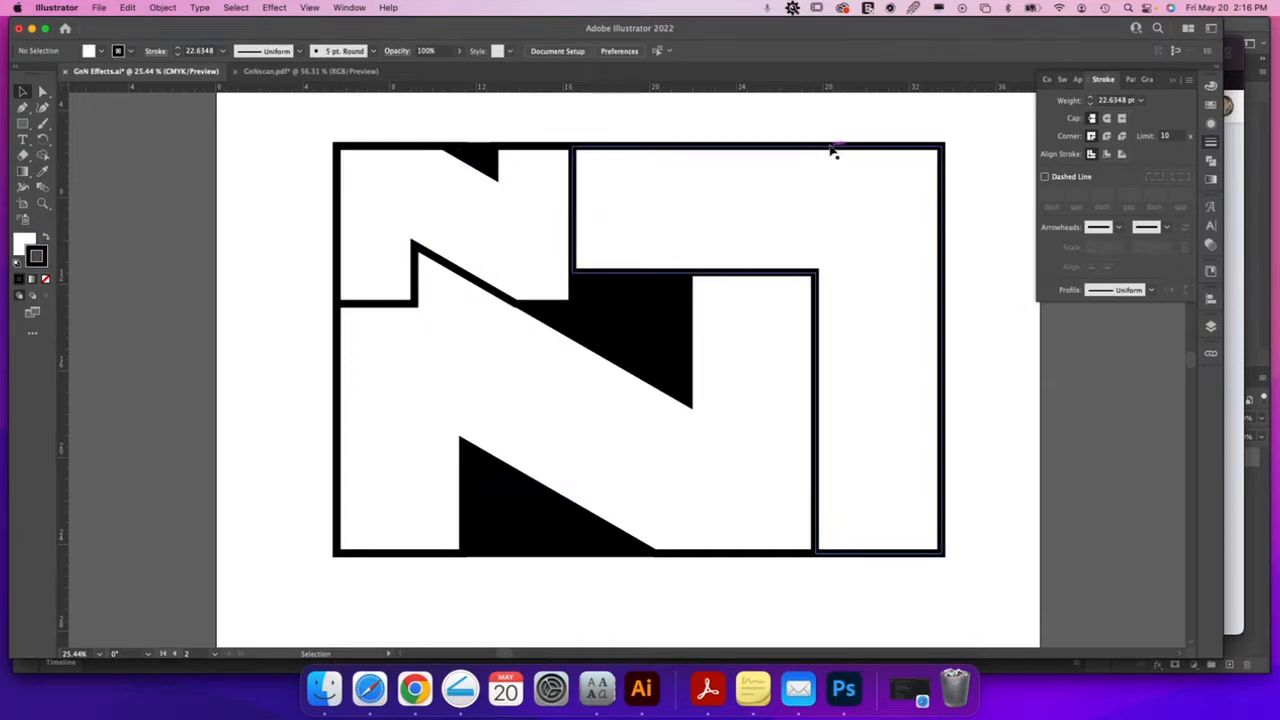
Thin the right-hand rectangle's outline to 0.25 pt
left_click(831, 148)
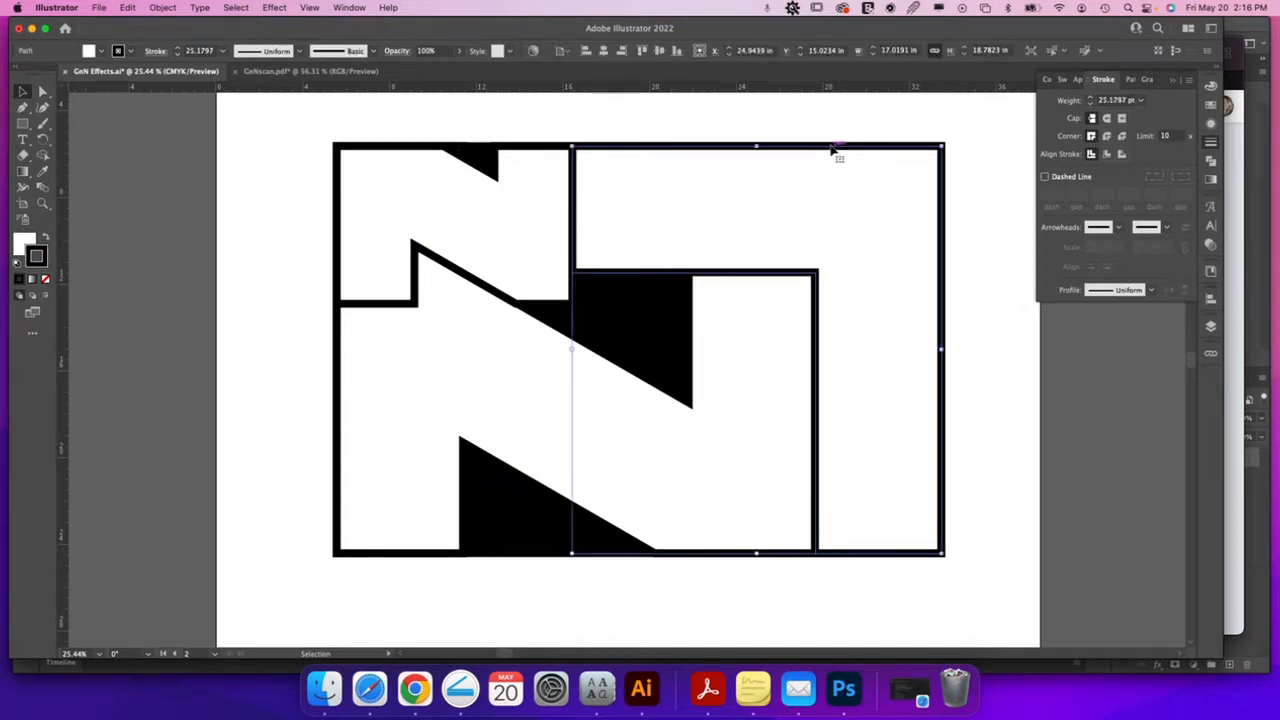
left_click(1143, 101)
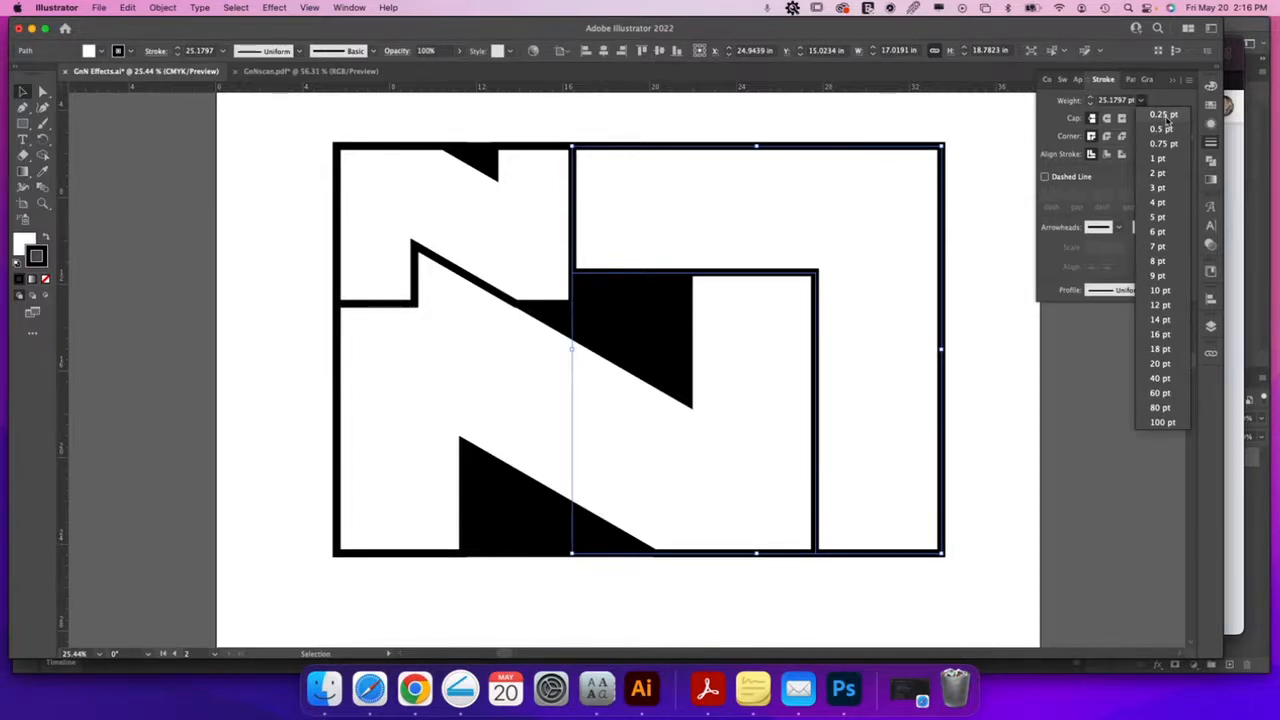
left_click(1166, 117)
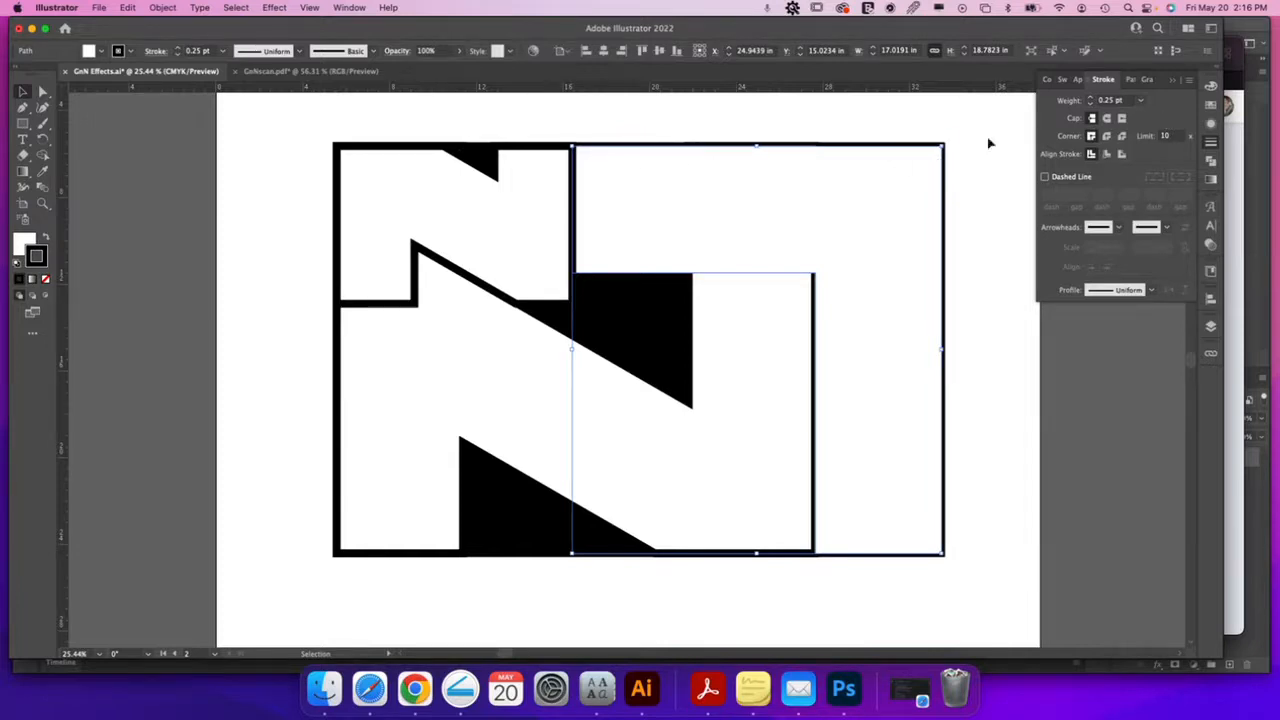
left_click(1141, 101)
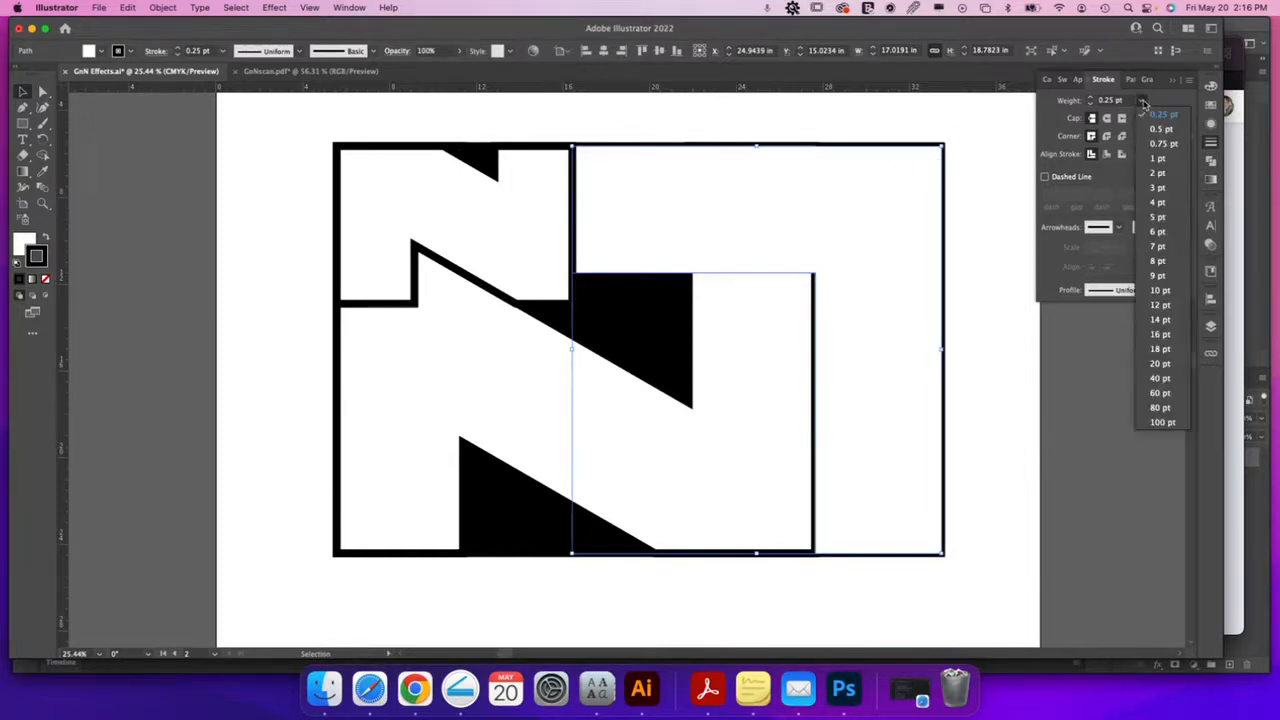
left_click(1006, 151)
Select all artwork paths and check their position and size values
key("a")
key("v")
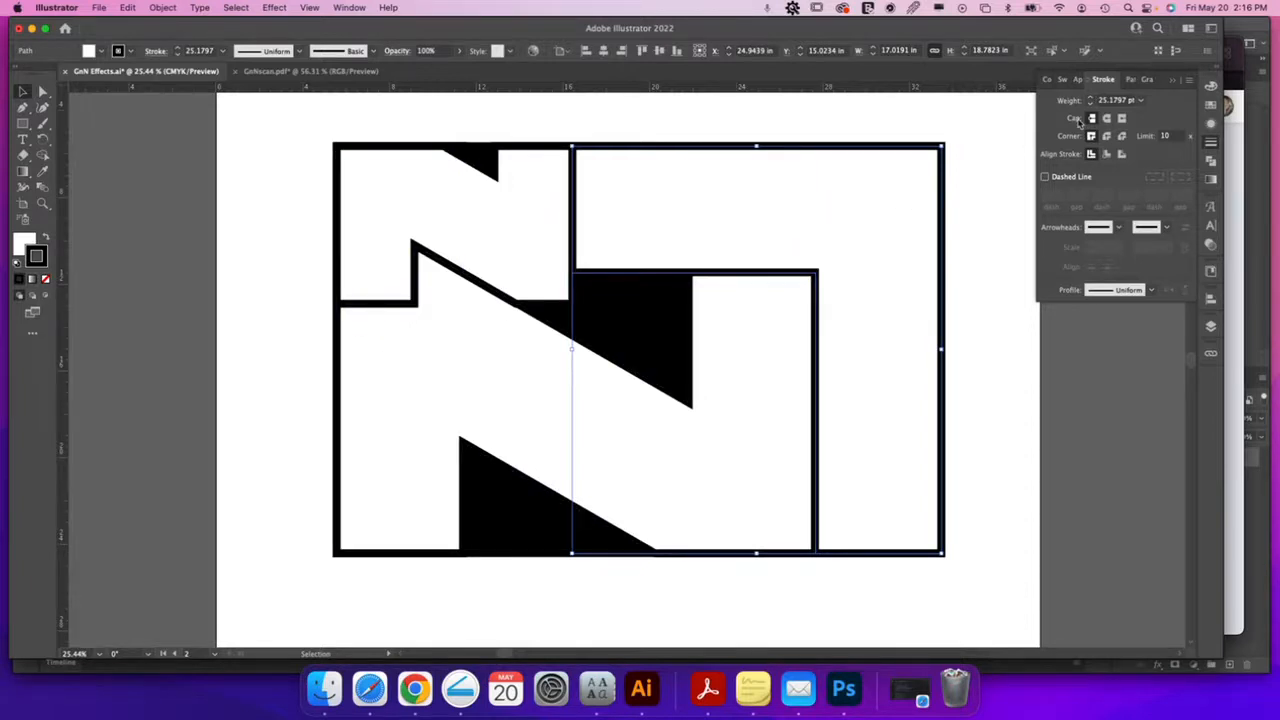
left_click_drag(413, 194, 1000, 594)
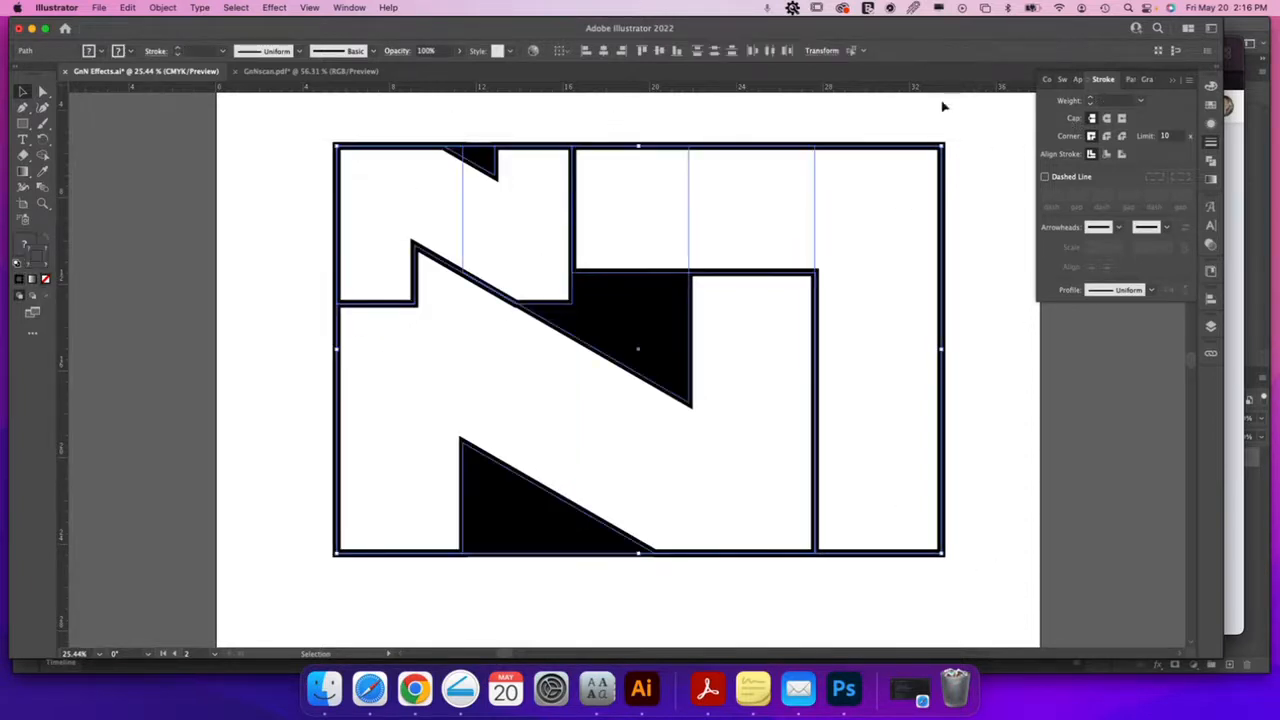
left_click(822, 51)
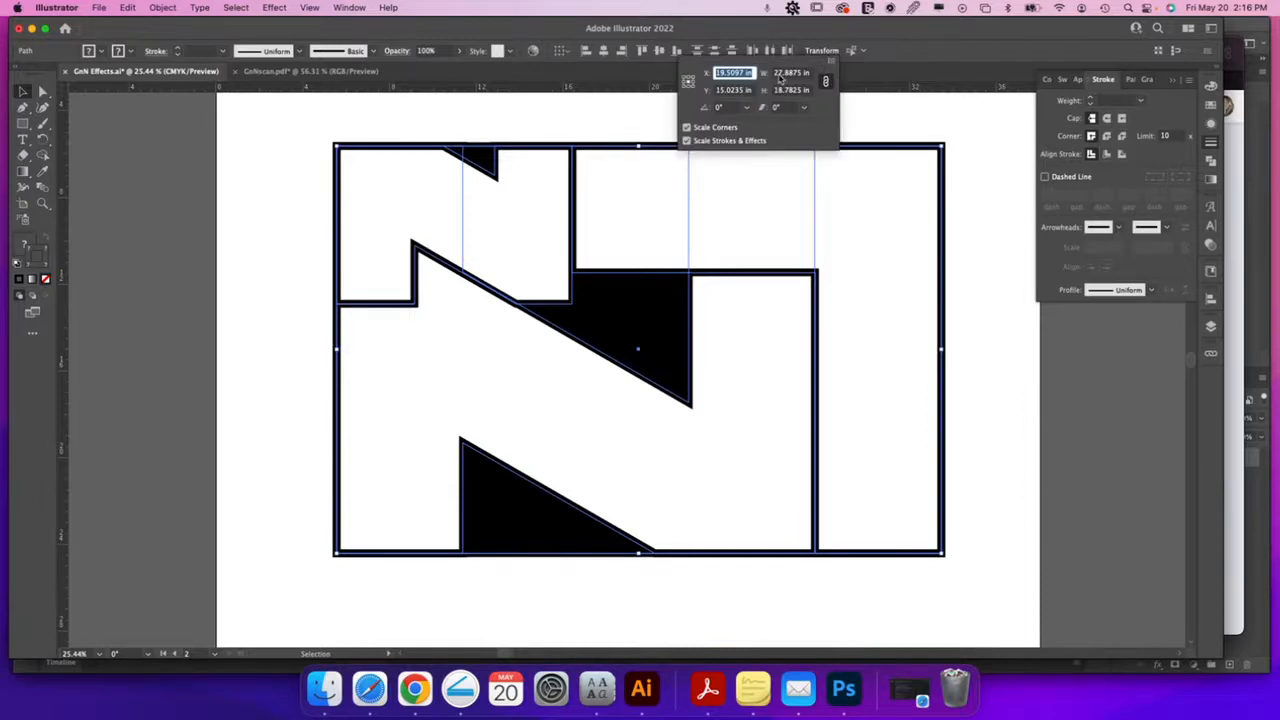
left_click(920, 130)
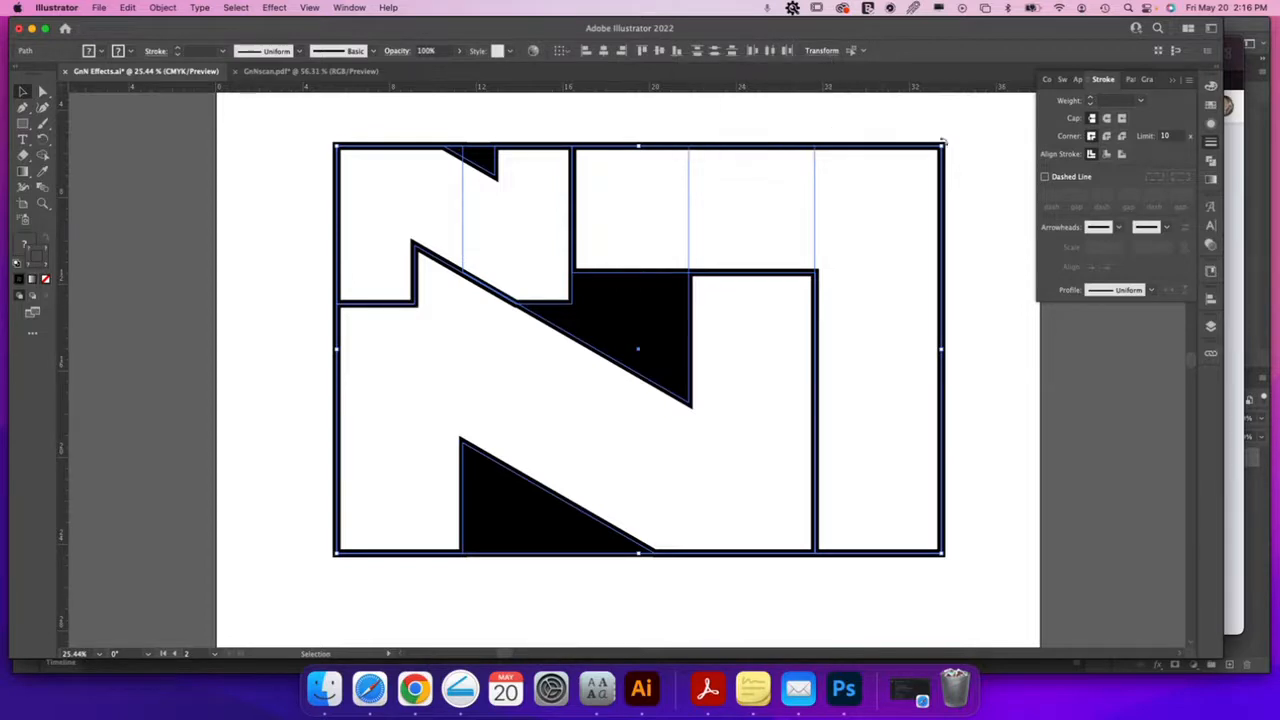
left_click(953, 155)
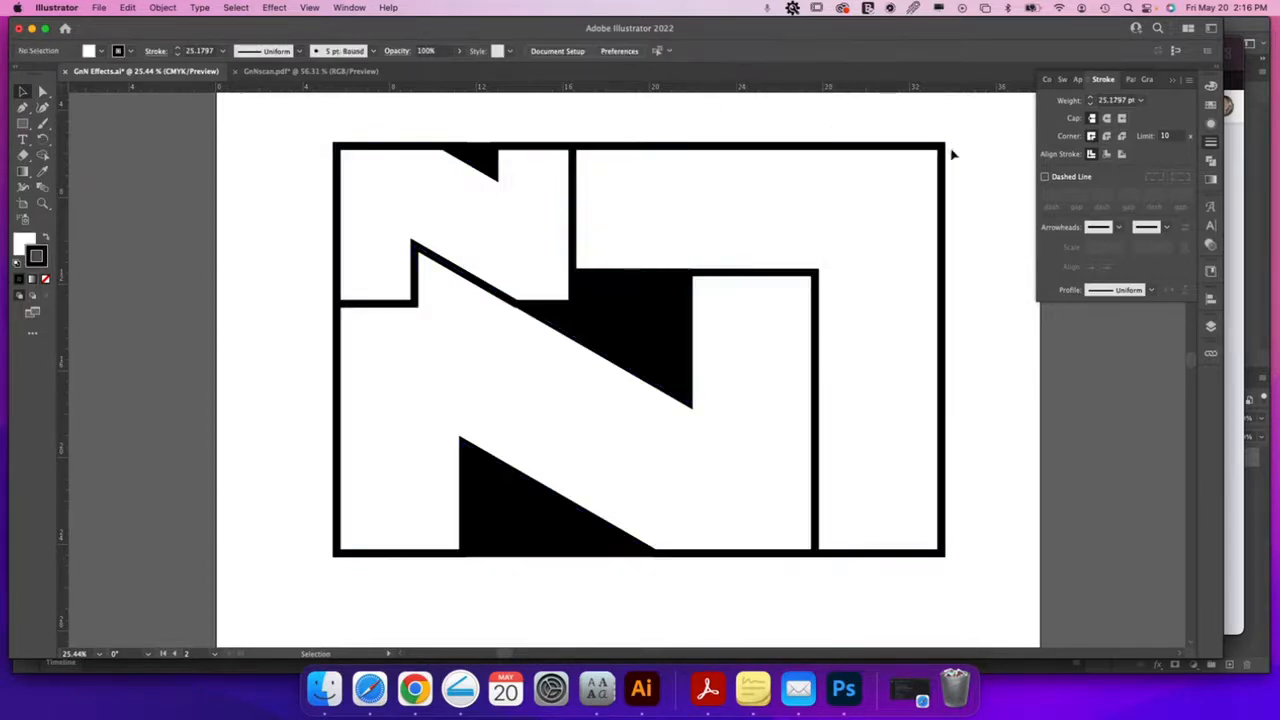
Reselect the right-hand rectangle and set its stroke weight to 0.25 pt again
left_click(944, 158)
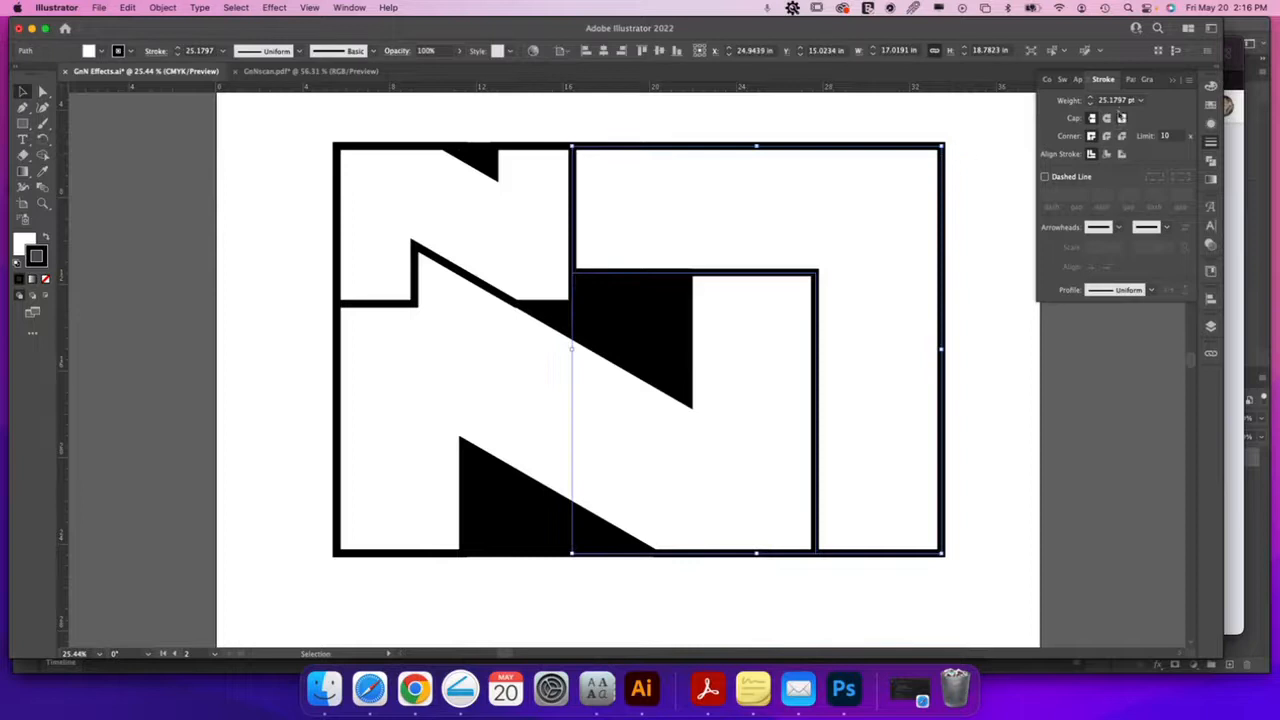
left_click(1140, 101)
left_click(1168, 116)
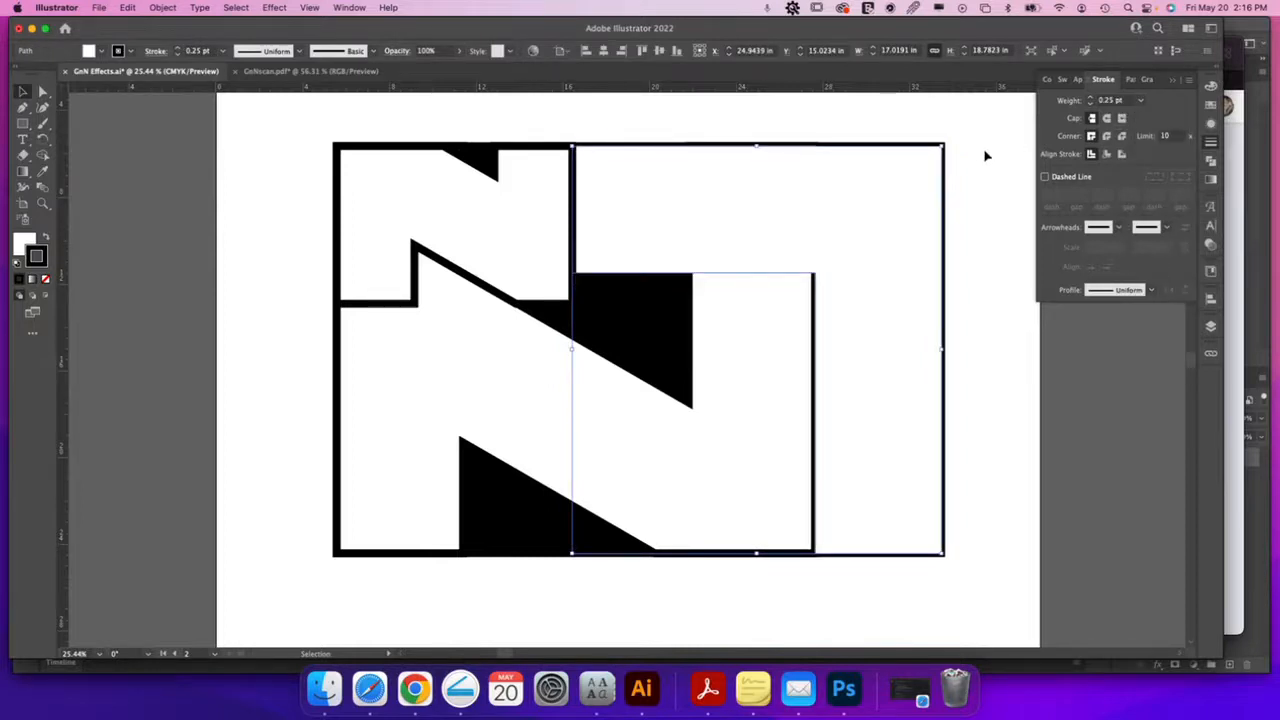
left_click(984, 158)
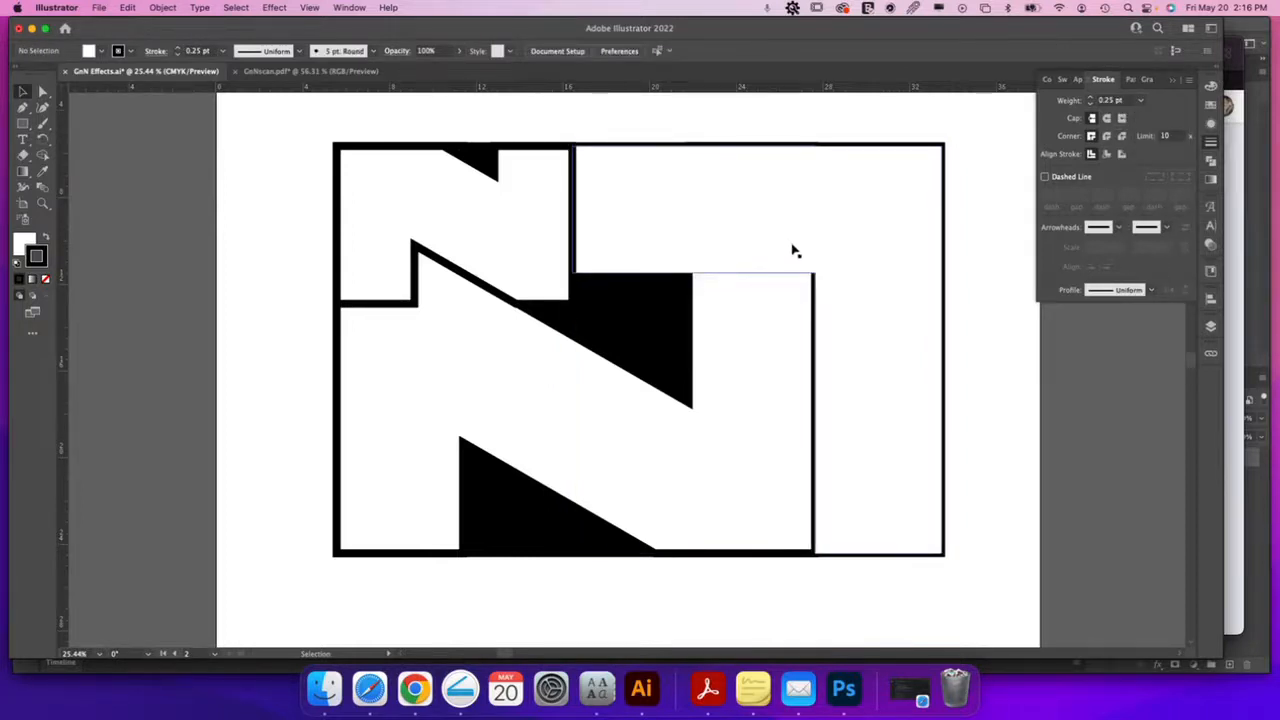
Inspect the logo's upper-right corner close up and undo the thin outline on the right shape
key("z")
left_click_drag(782, 280, 1102, 338)
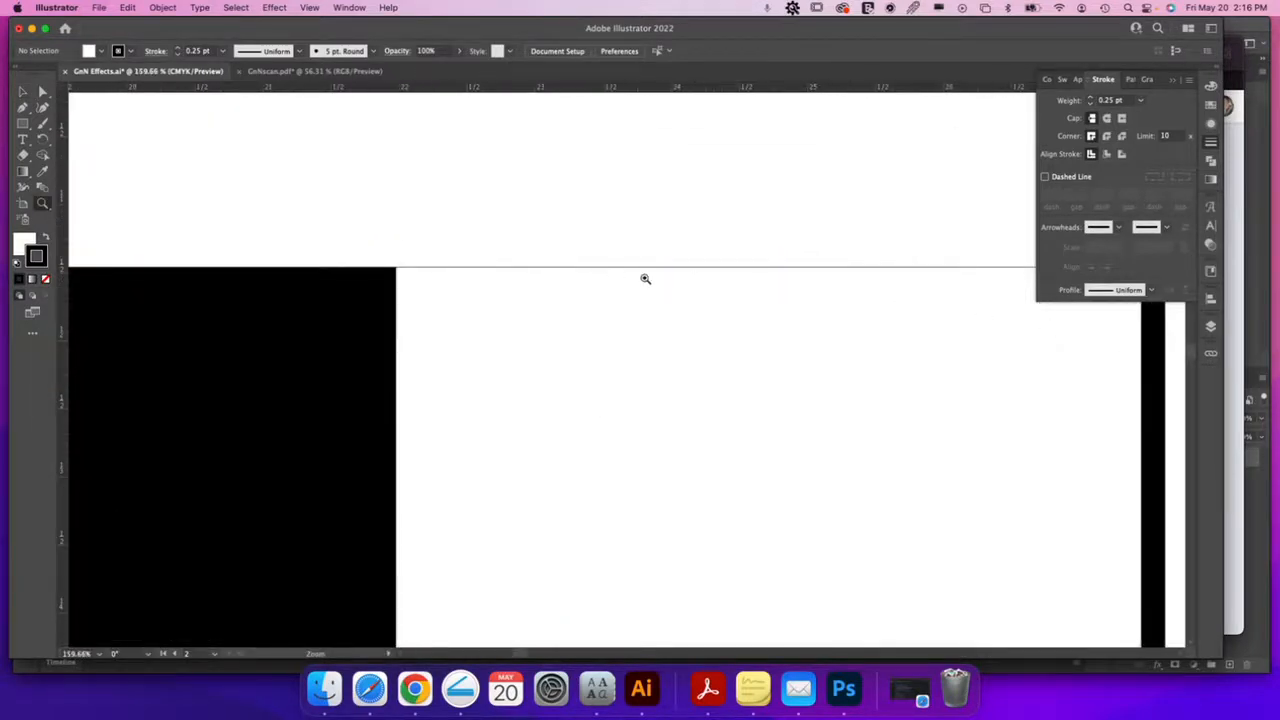
left_click_drag(804, 356, 498, 265)
key("a")
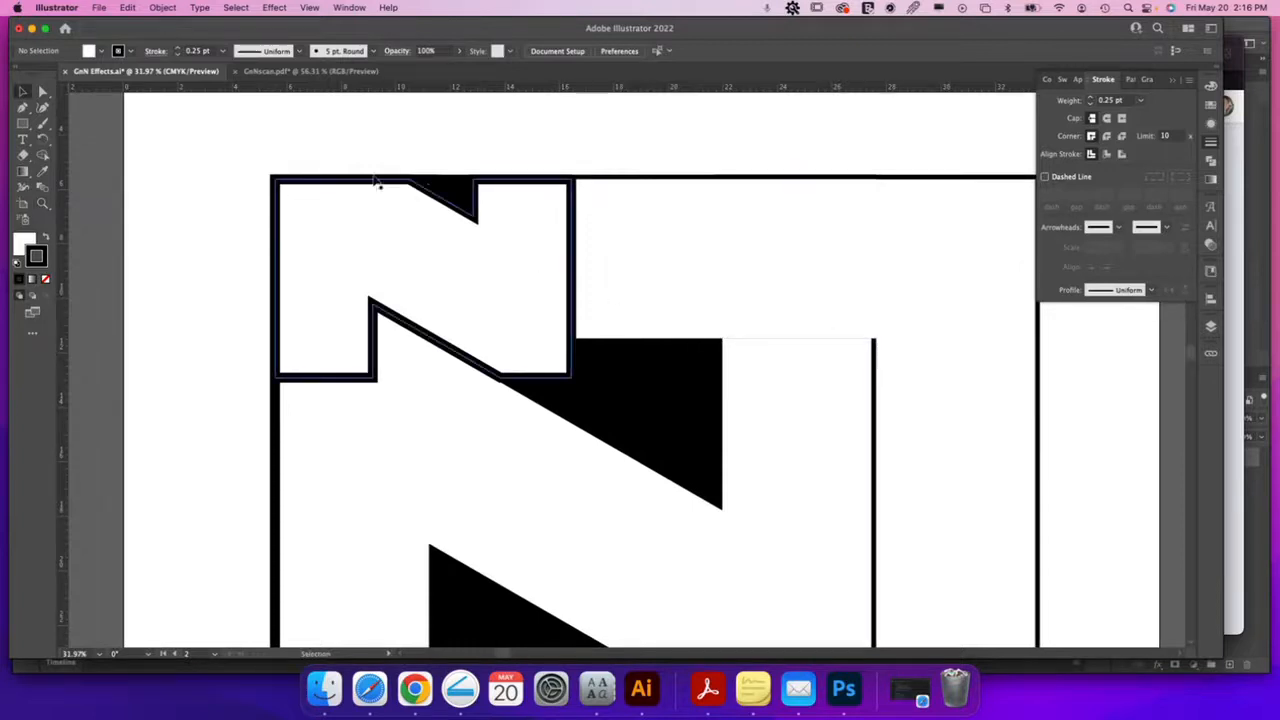
key("super+z")
left_click_drag(777, 397, 746, 313)
Try a 0.25 pt outline on all logo paths, revert it, and select the right-hand shapes
mouse_move(187, 154)
left_mouse_down()
mouse_move(627, 360)
mouse_move(966, 595)
left_mouse_up()
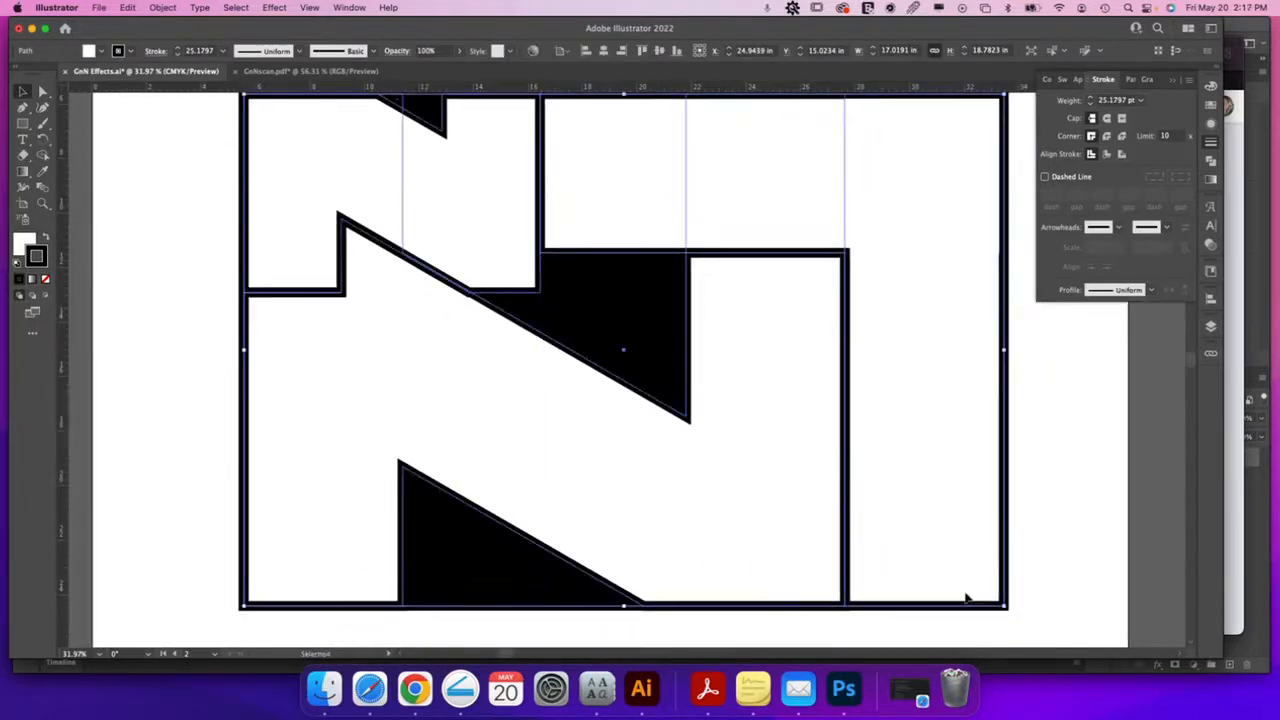
left_click(1140, 100)
left_click(1160, 114)
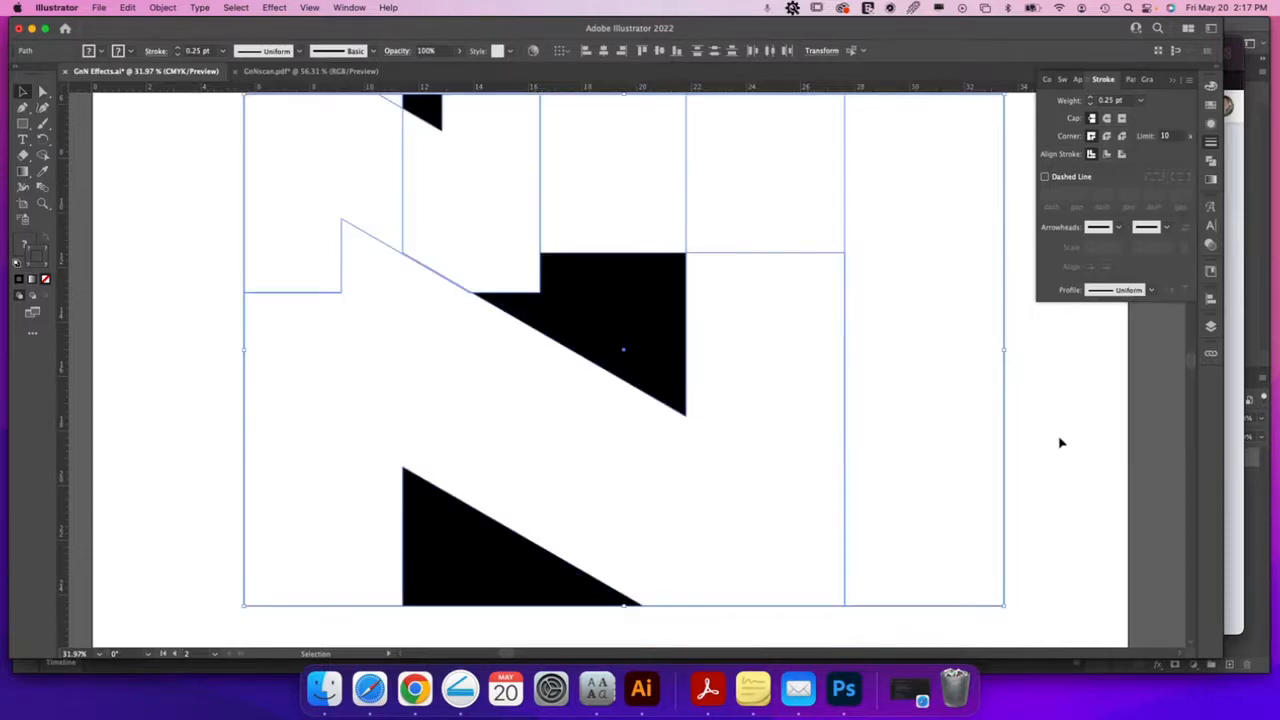
left_click(1062, 440)
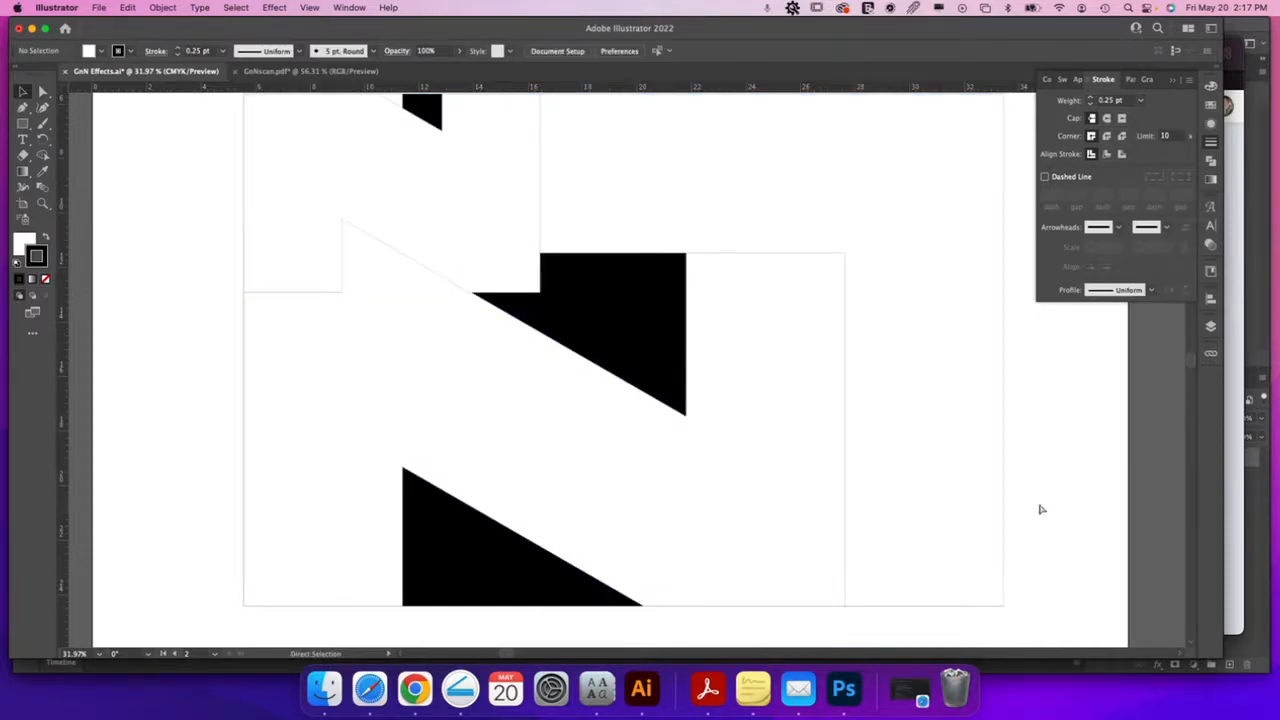
key("super+minus")
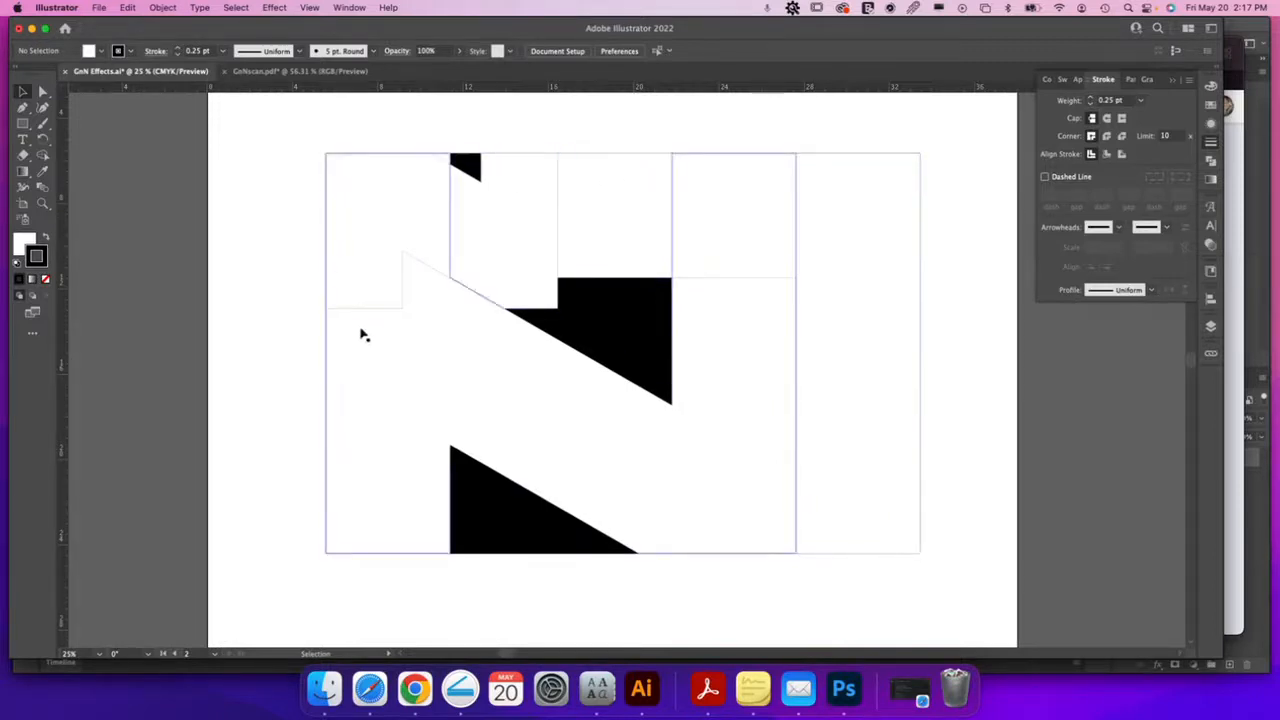
key("super+a")
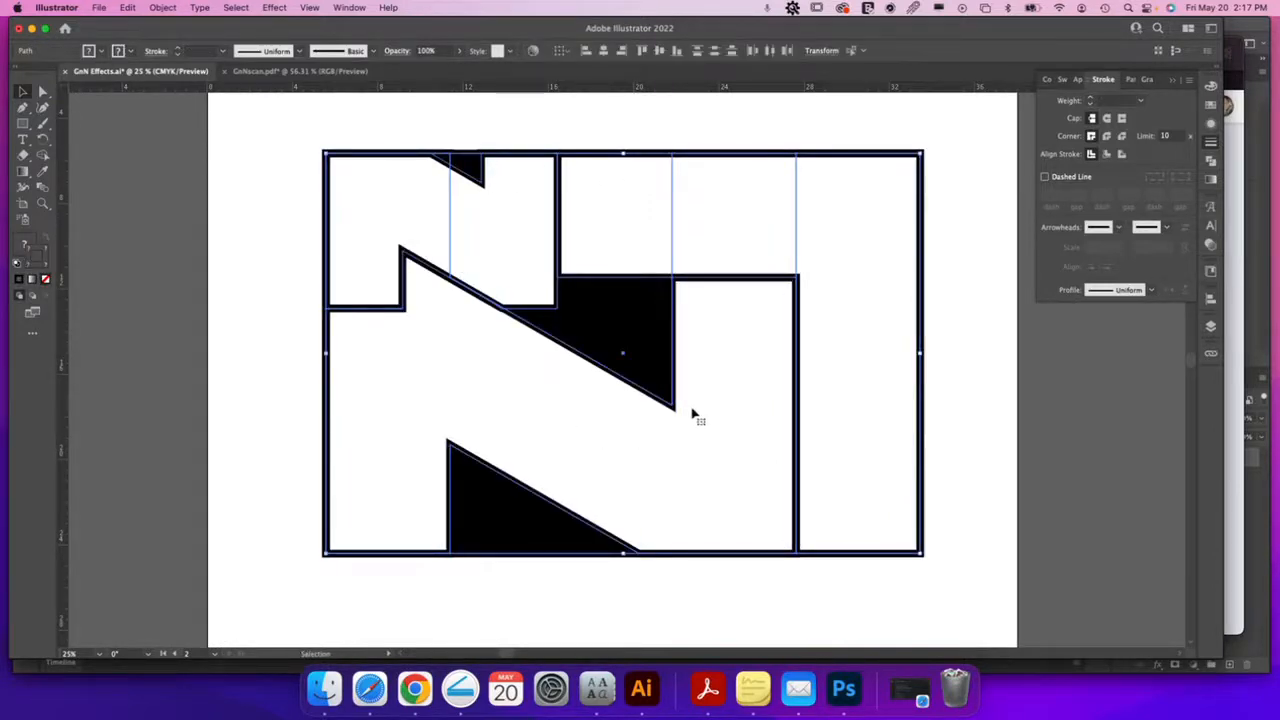
left_click(958, 295)
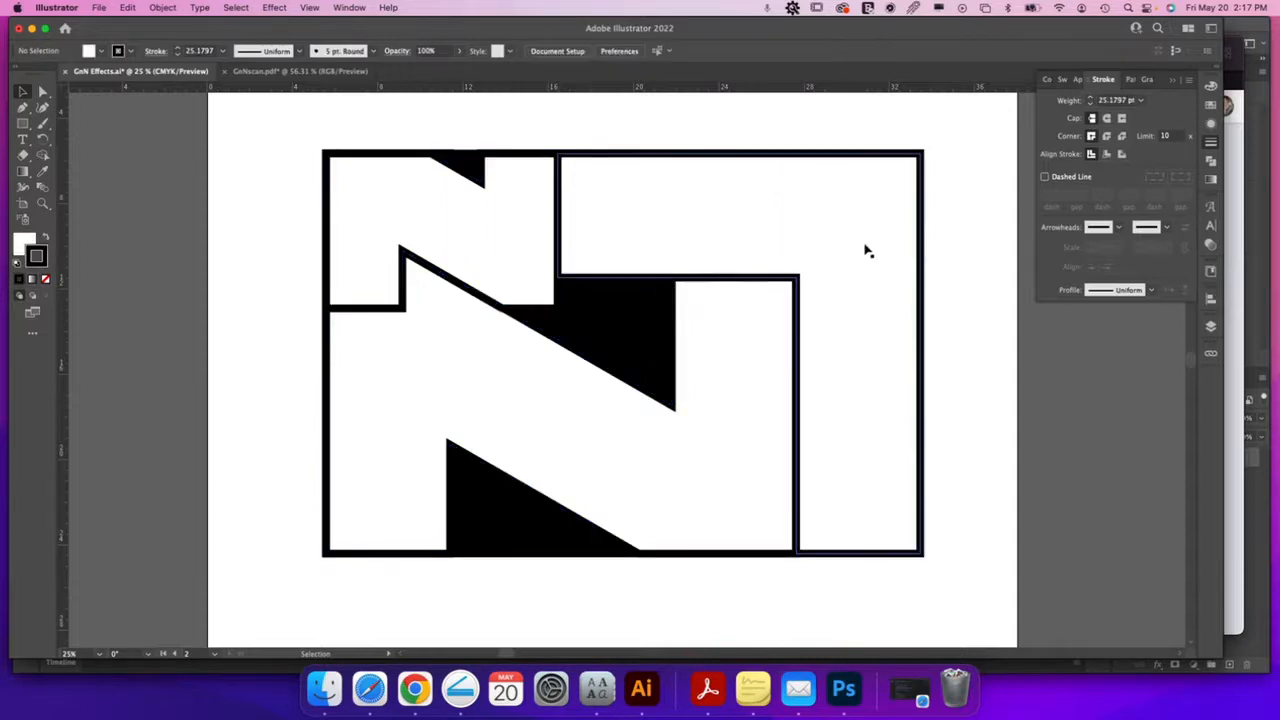
left_click(826, 220)
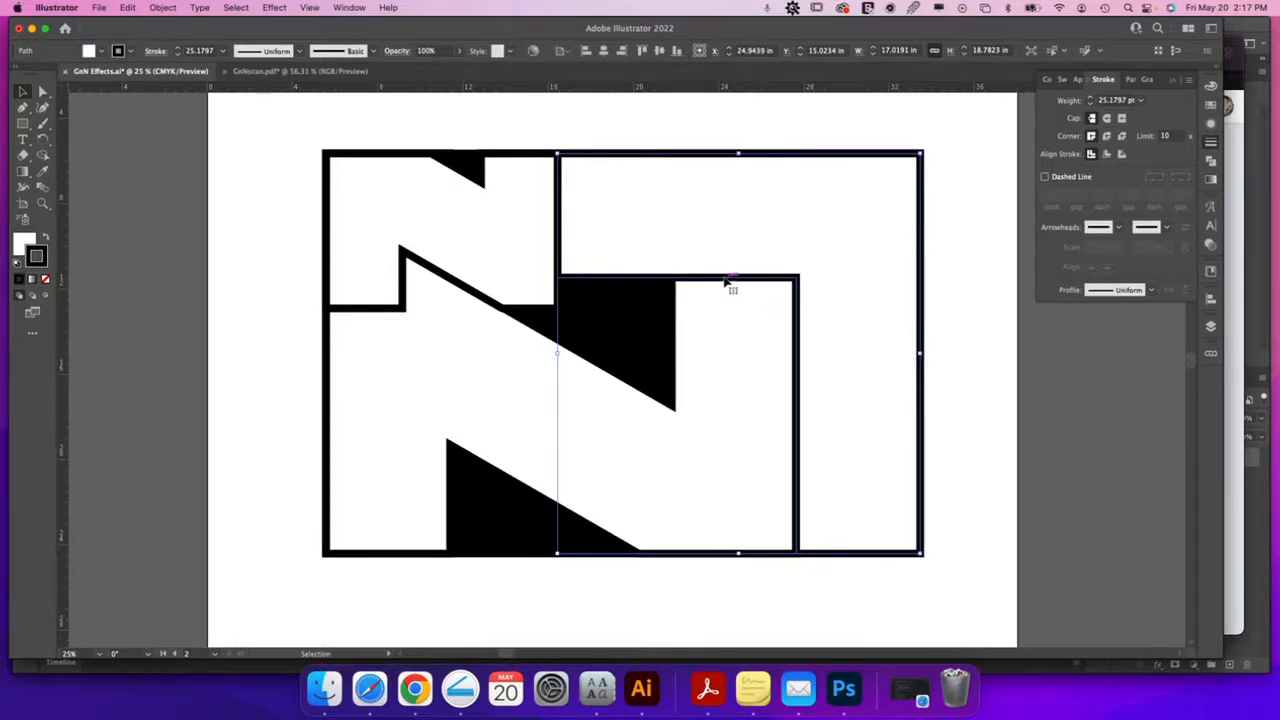
Remove the right-hand shapes' stroke and add a 0.125 in Offset Path around them
left_click(45, 281)
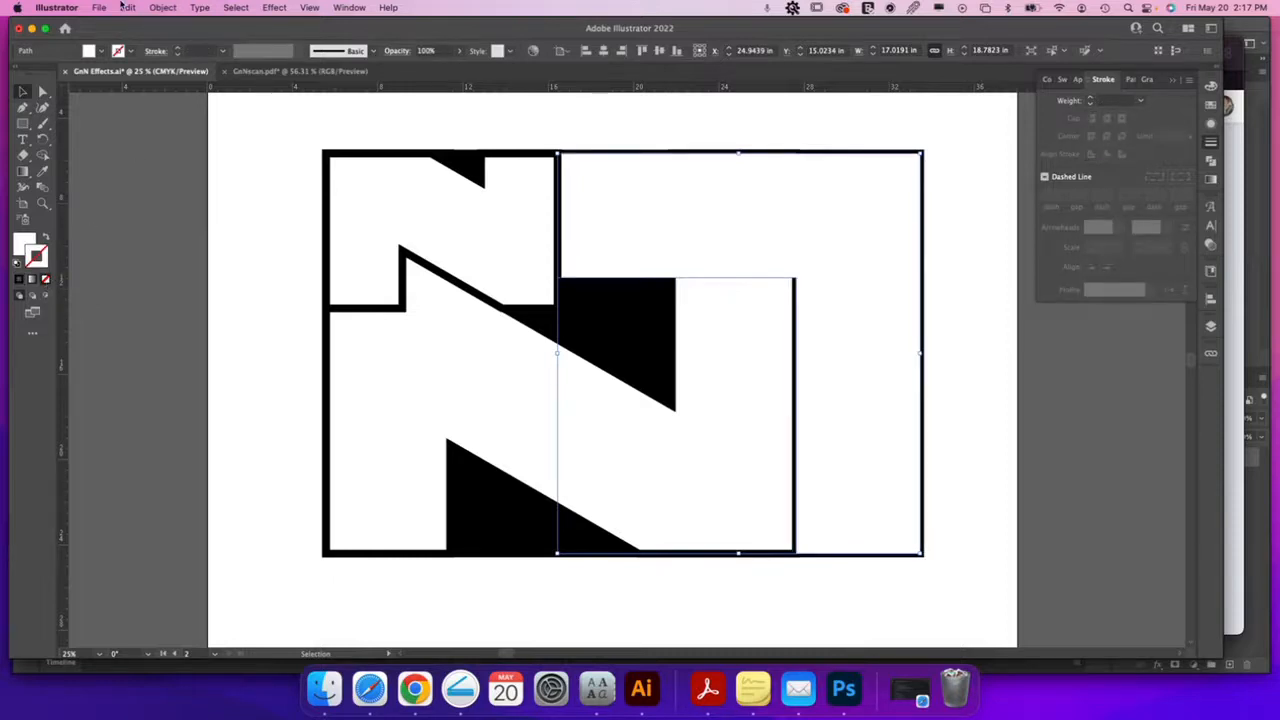
left_click(162, 8)
mouse_move(212, 345)
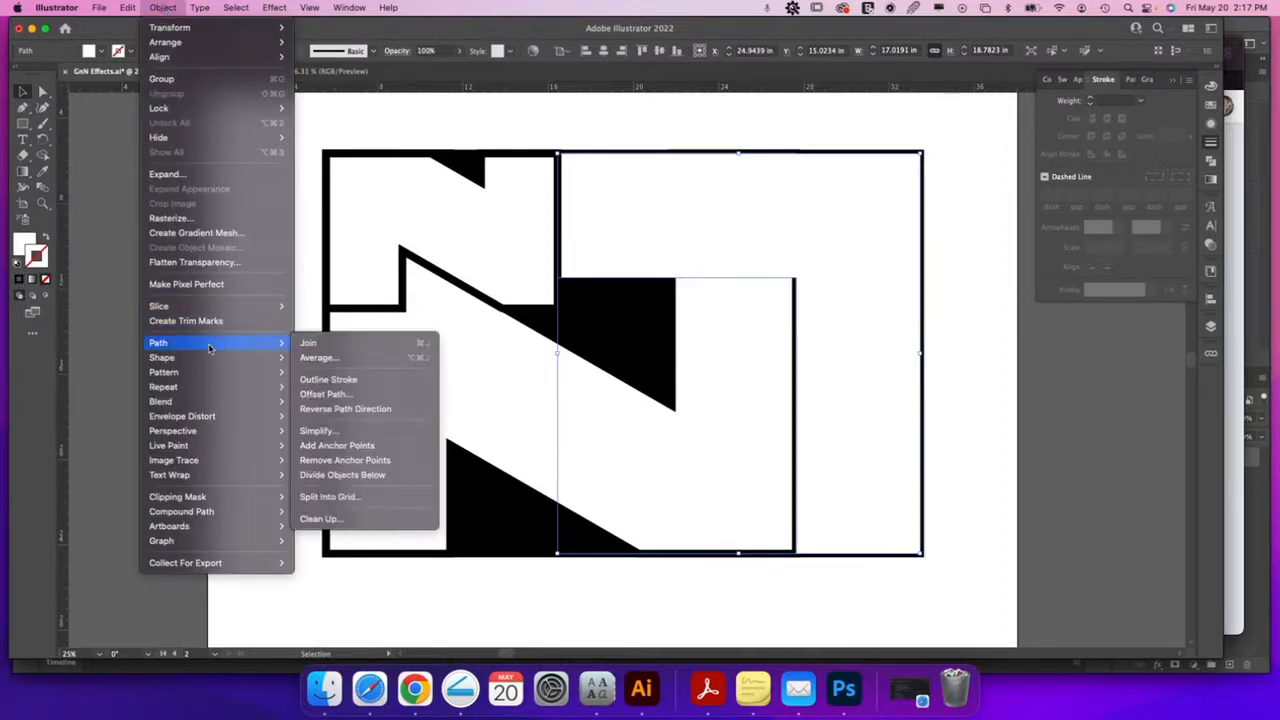
left_click(340, 394)
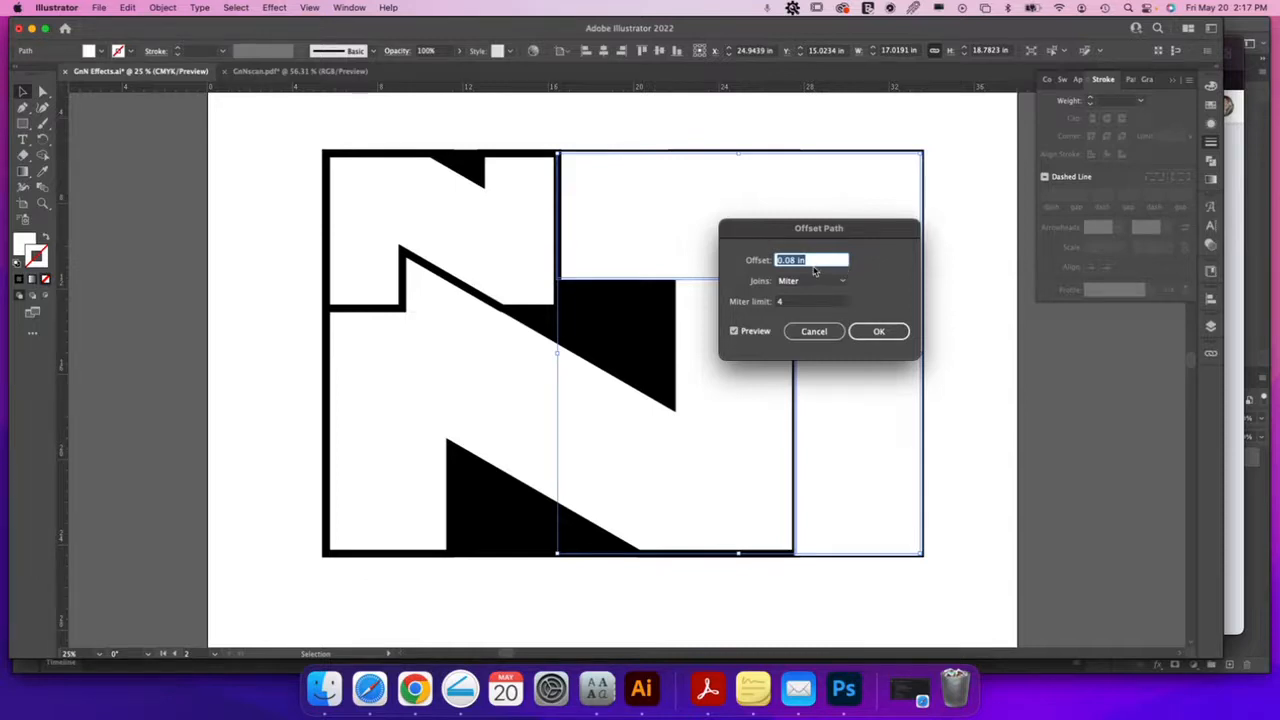
type(".122")
key("Tab")
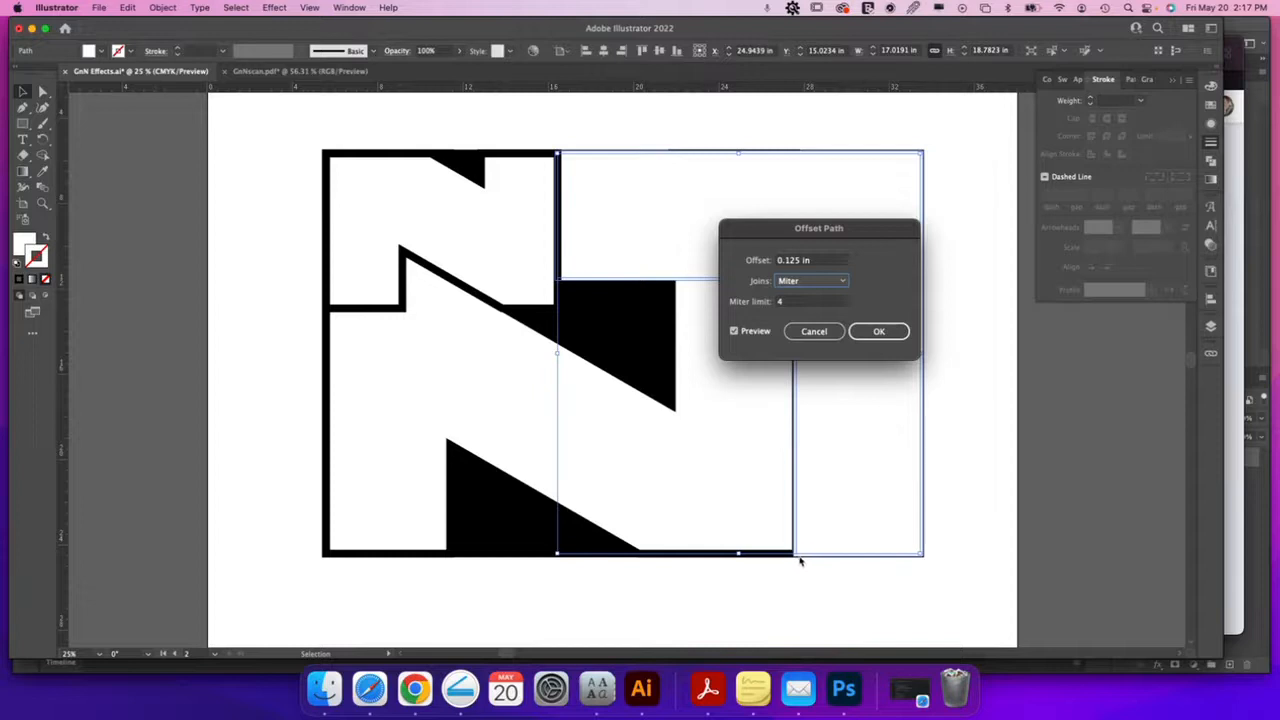
left_click(814, 331)
Fill the offset path around the L piece with green (C 72.55, Y 100) and zoom back out
key("z")
left_click_drag(796, 565, 1100, 540)
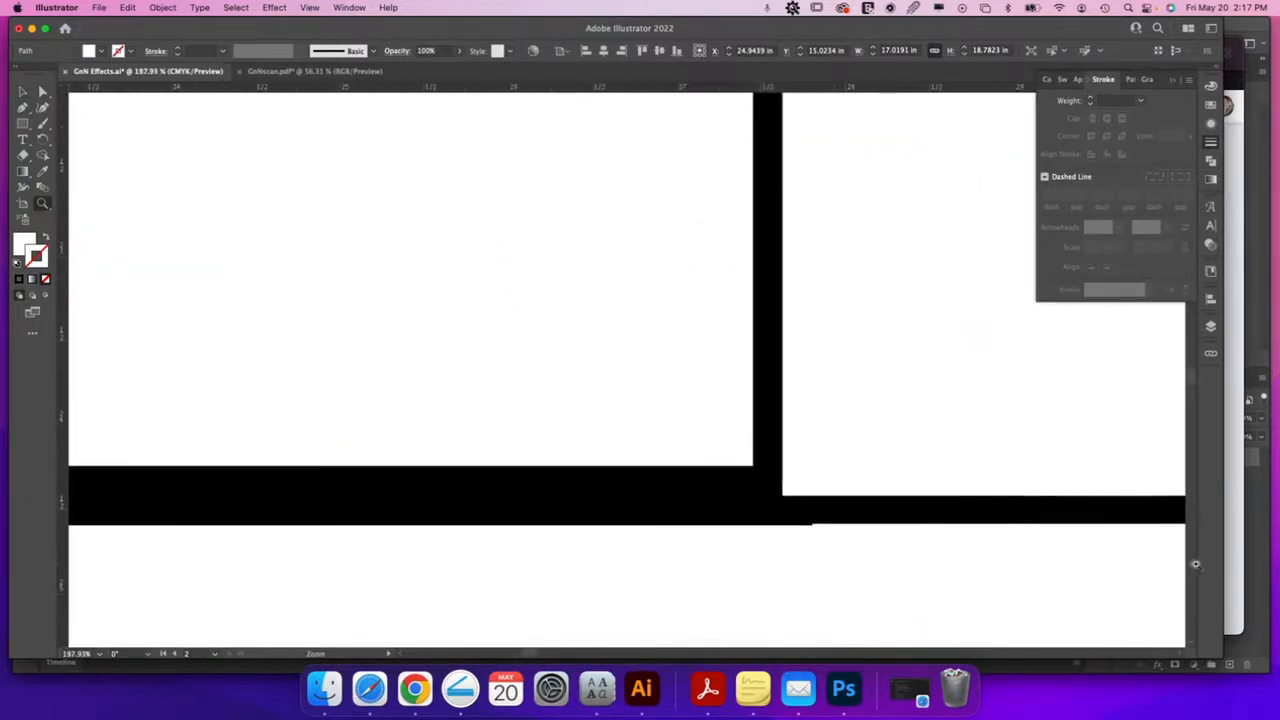
key("v")
left_click(1211, 86)
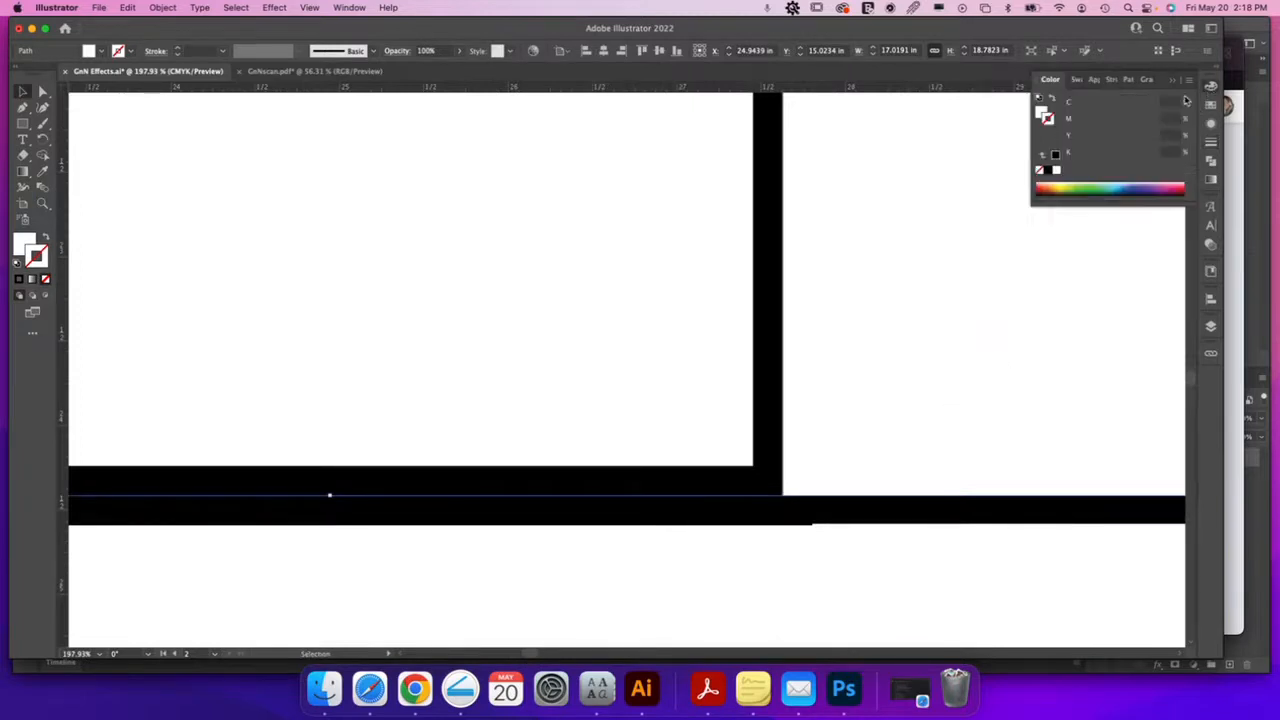
left_click(1043, 112)
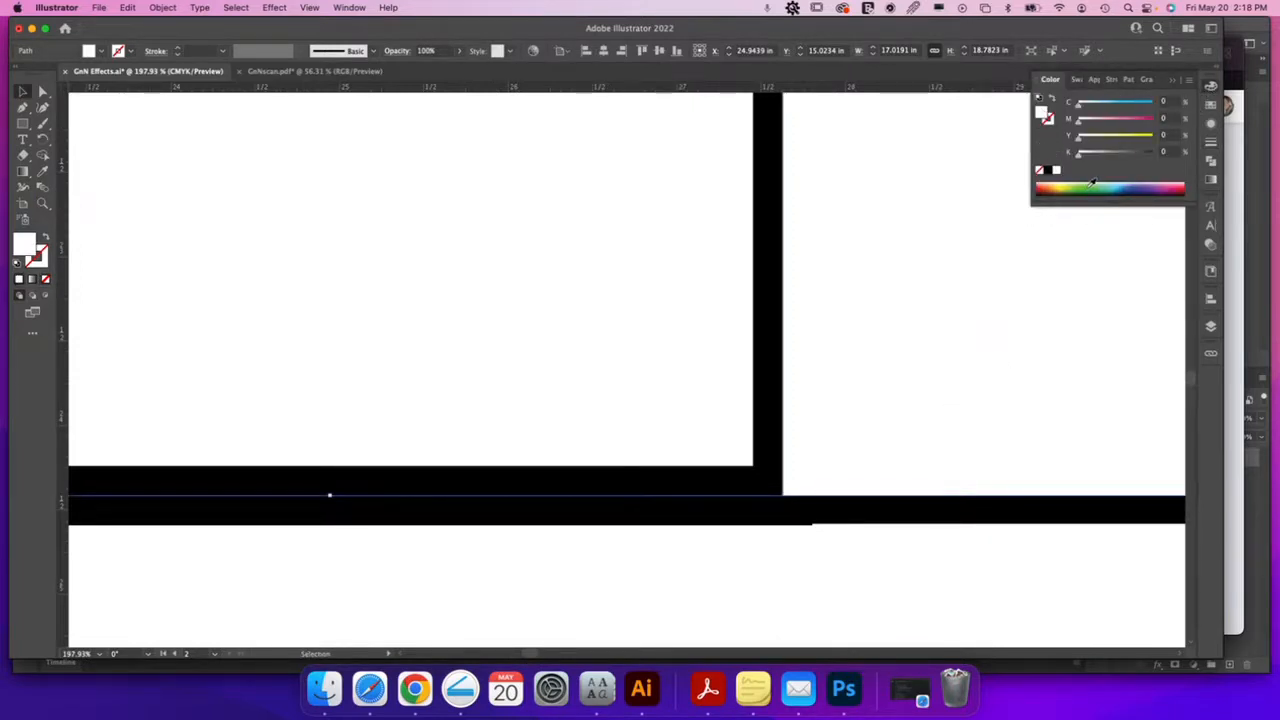
left_click(1092, 186)
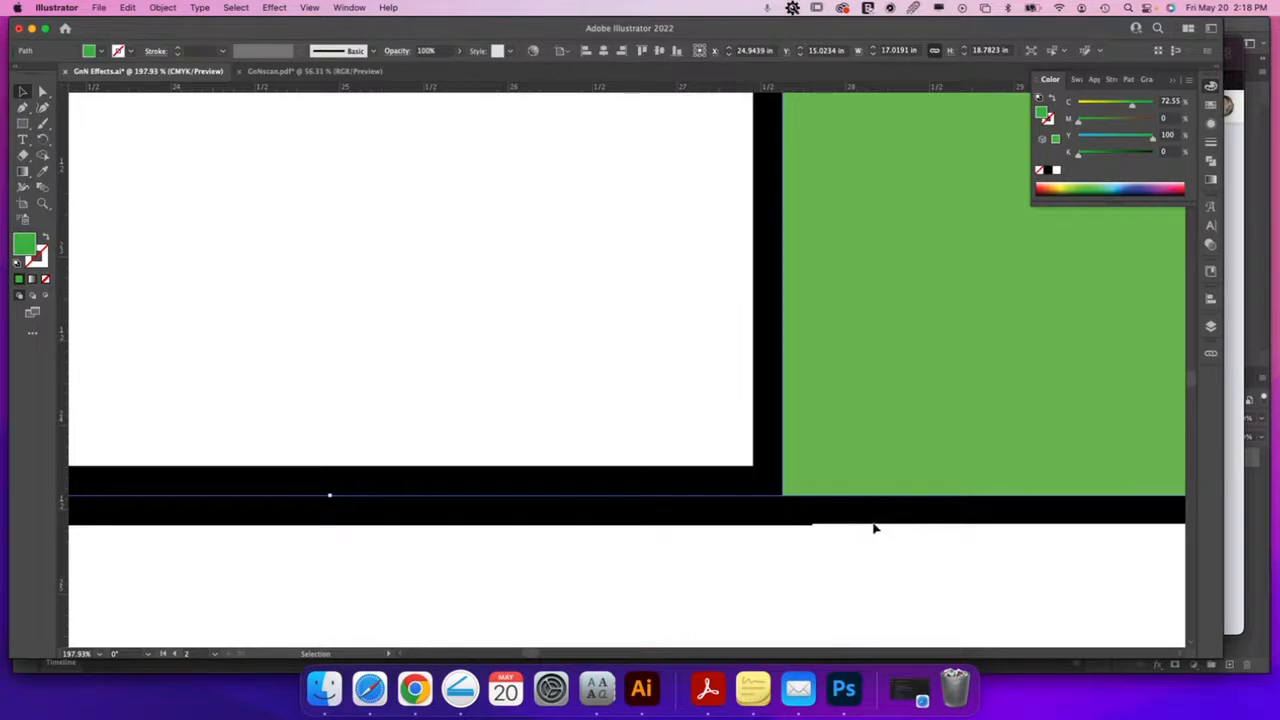
key("super+minus")
key("super+minus")
key("super+minus")
key("super+minus")
key("super+minus")
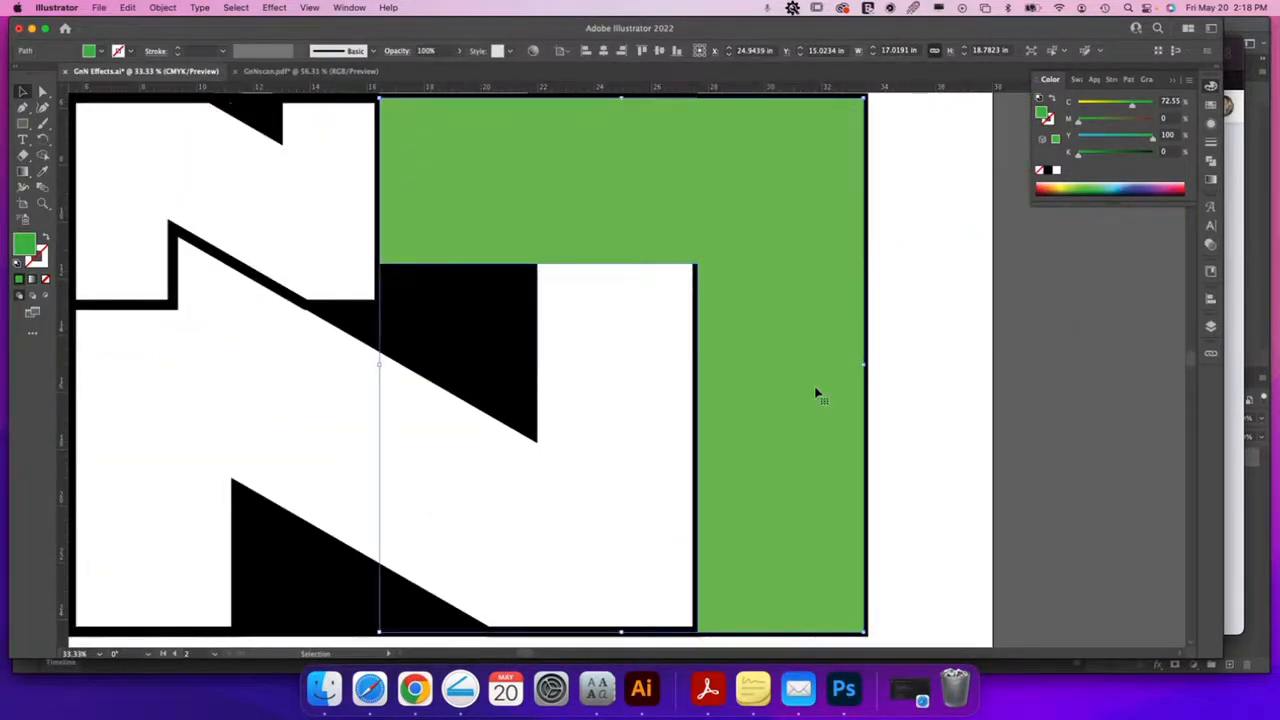
Add a 0.25 in offset path around the green L-shape and fill it black
scroll(817, 395, "down", 2)
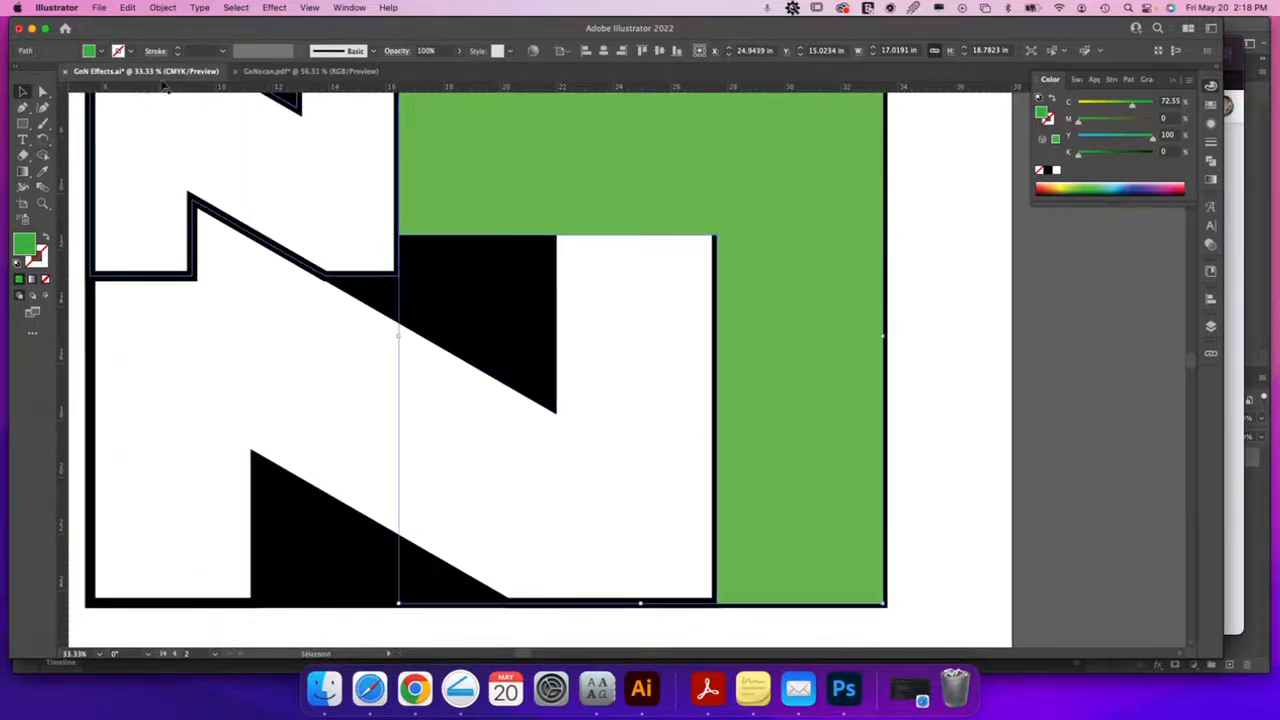
left_click(162, 8)
mouse_move(200, 343)
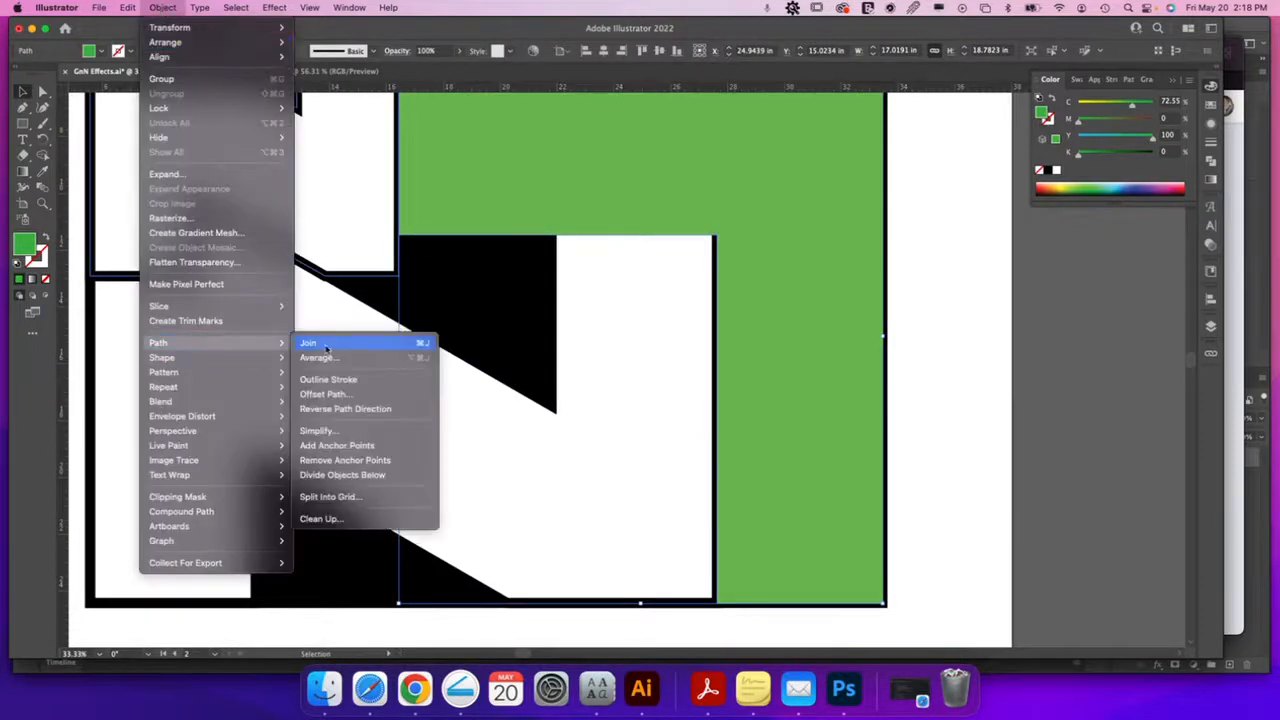
left_click(345, 395)
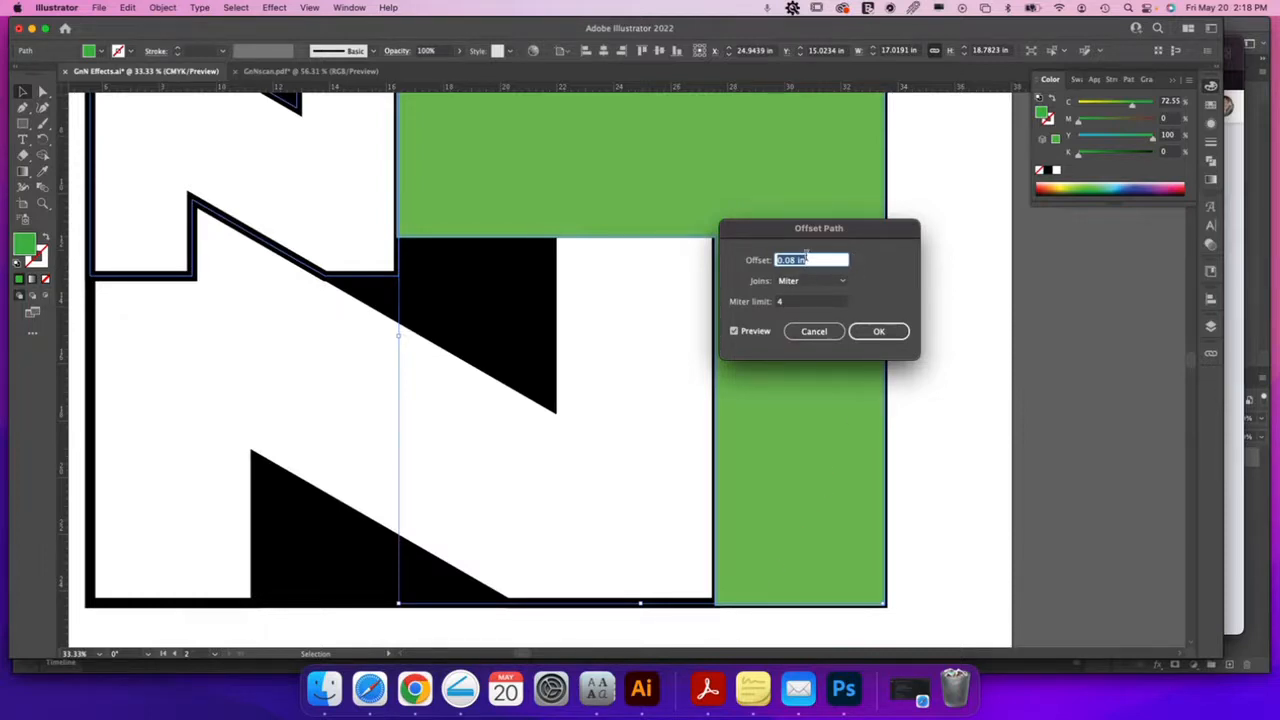
type("0.25")
key("Tab")
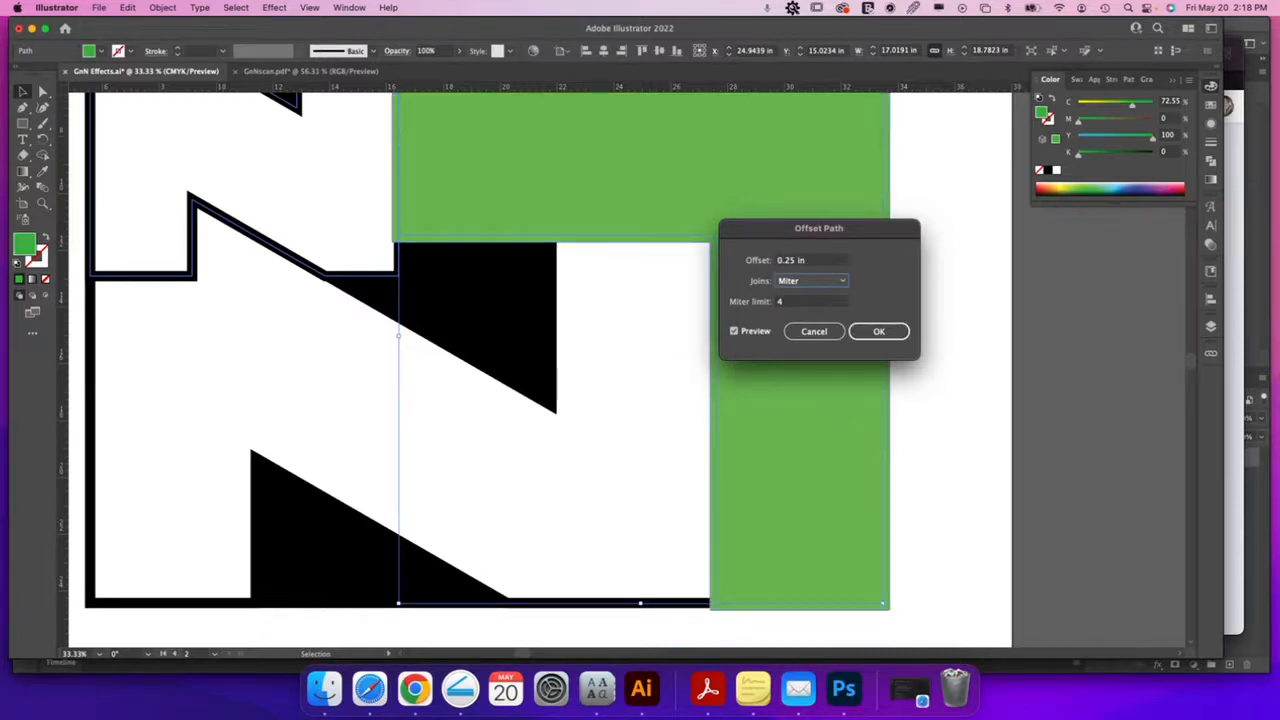
left_click(879, 331)
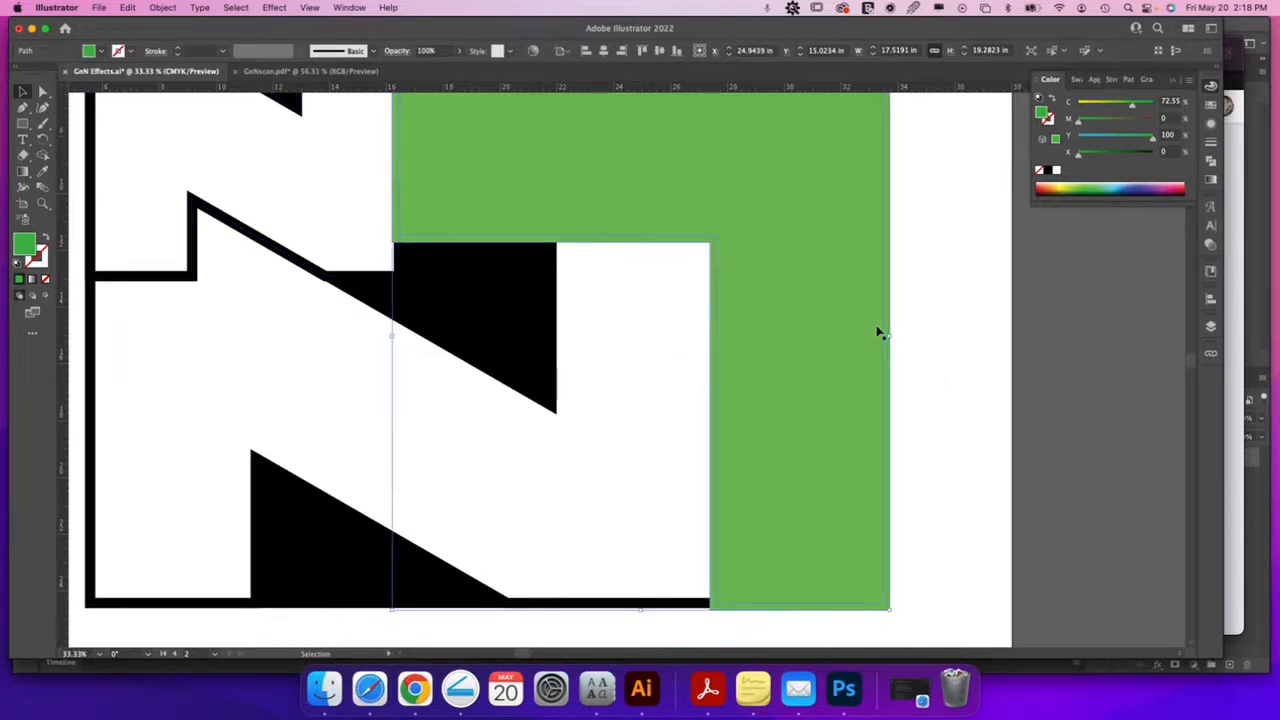
left_click(1048, 171)
left_click(918, 372)
left_click_drag(920, 374, 1009, 417)
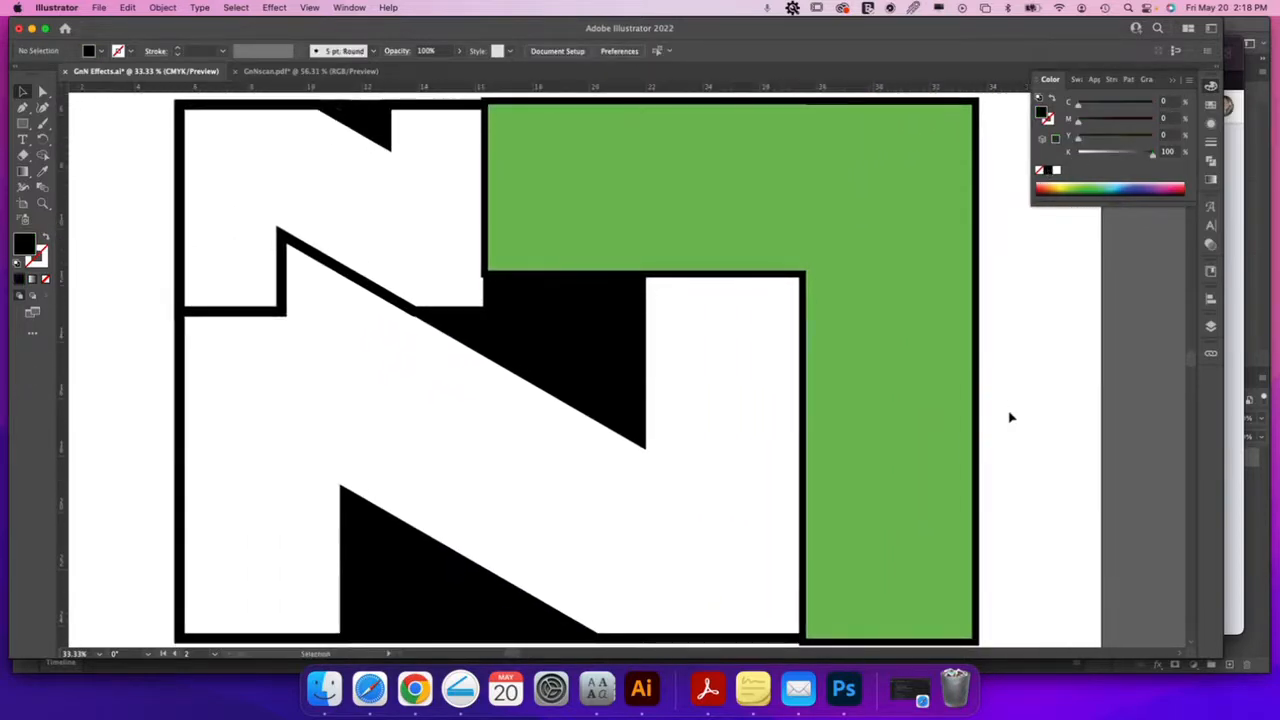
key("super+minus")
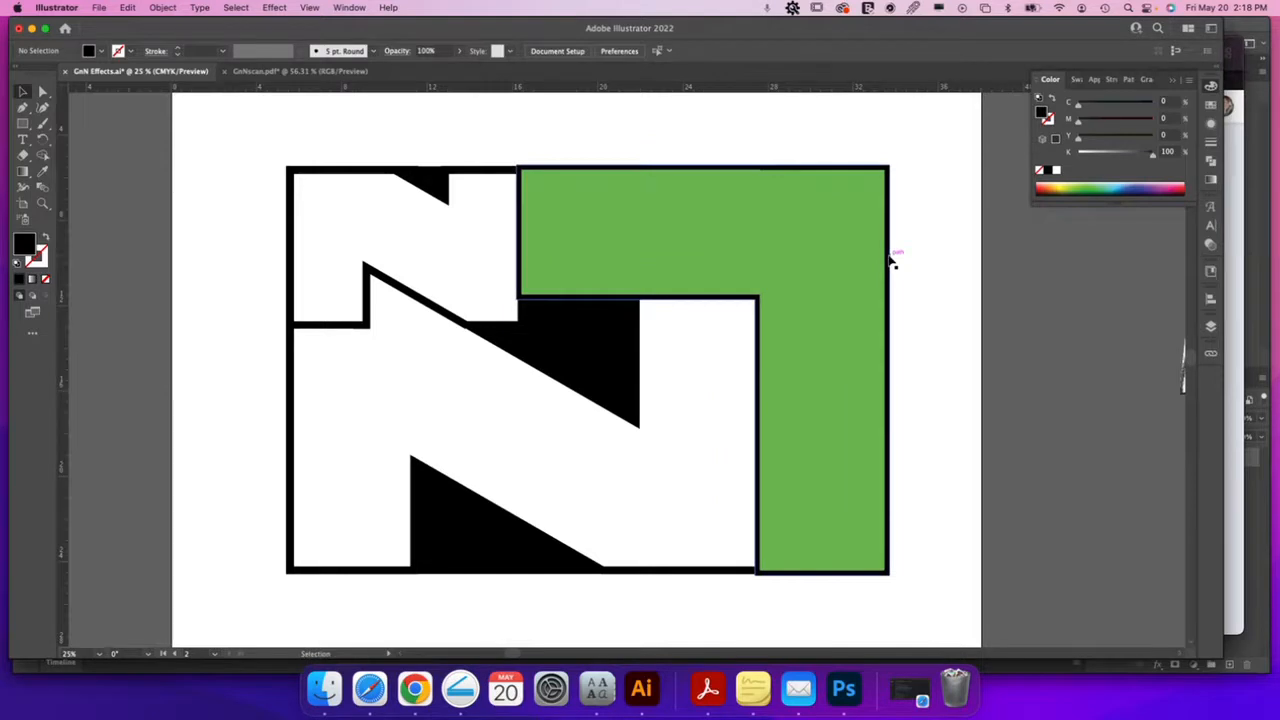
left_click_drag(890, 258, 1020, 298)
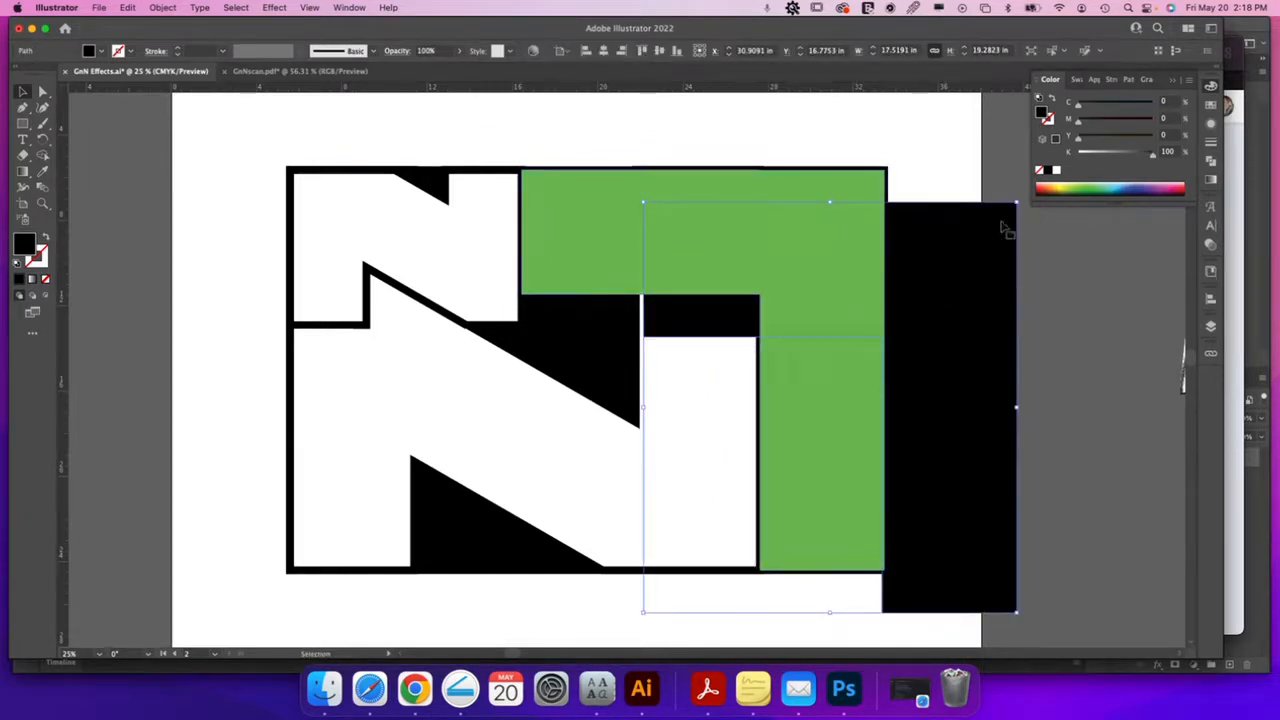
key("a")
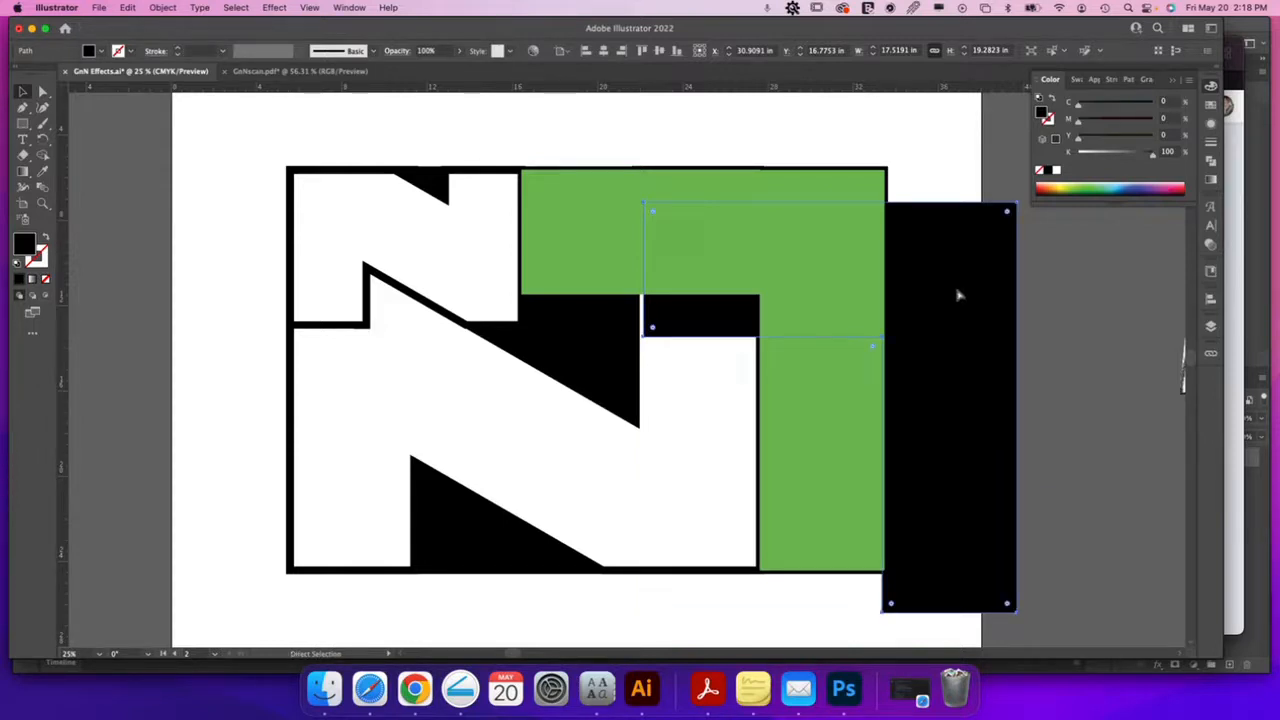
key("super+z")
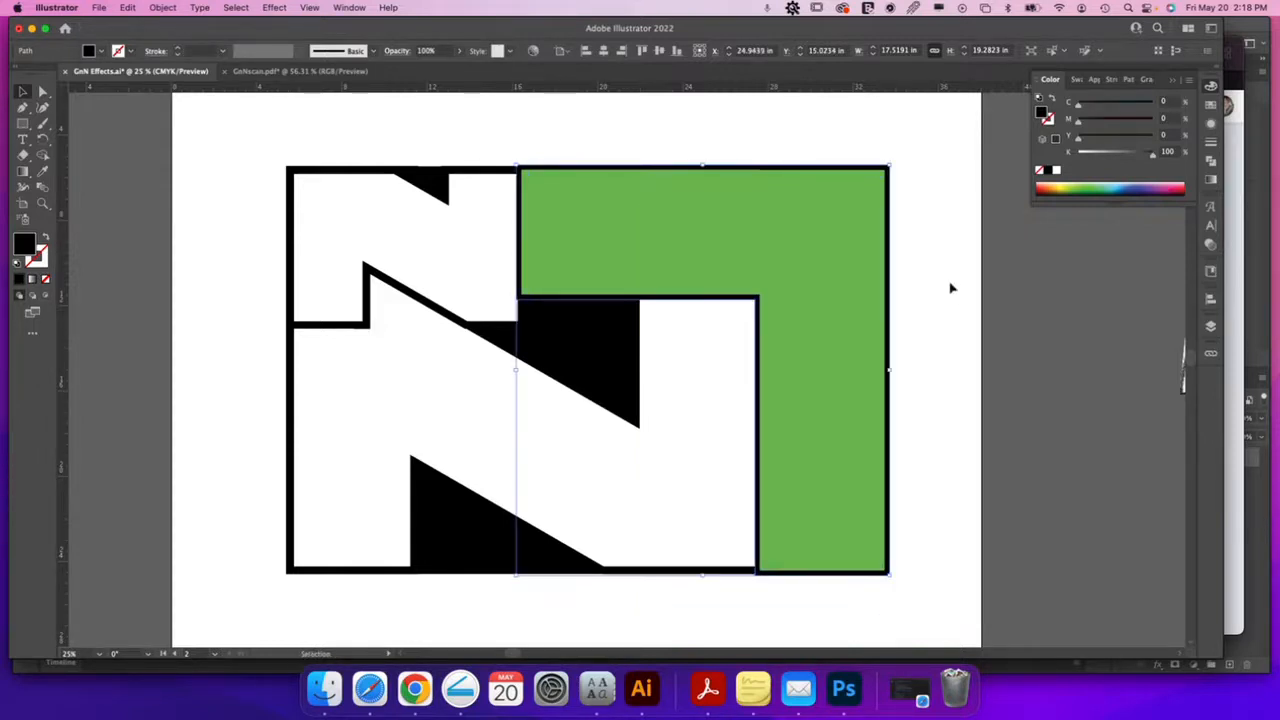
Remove the white N's stroke and add a black-filled 0.25 in offset path behind it
left_click(671, 343)
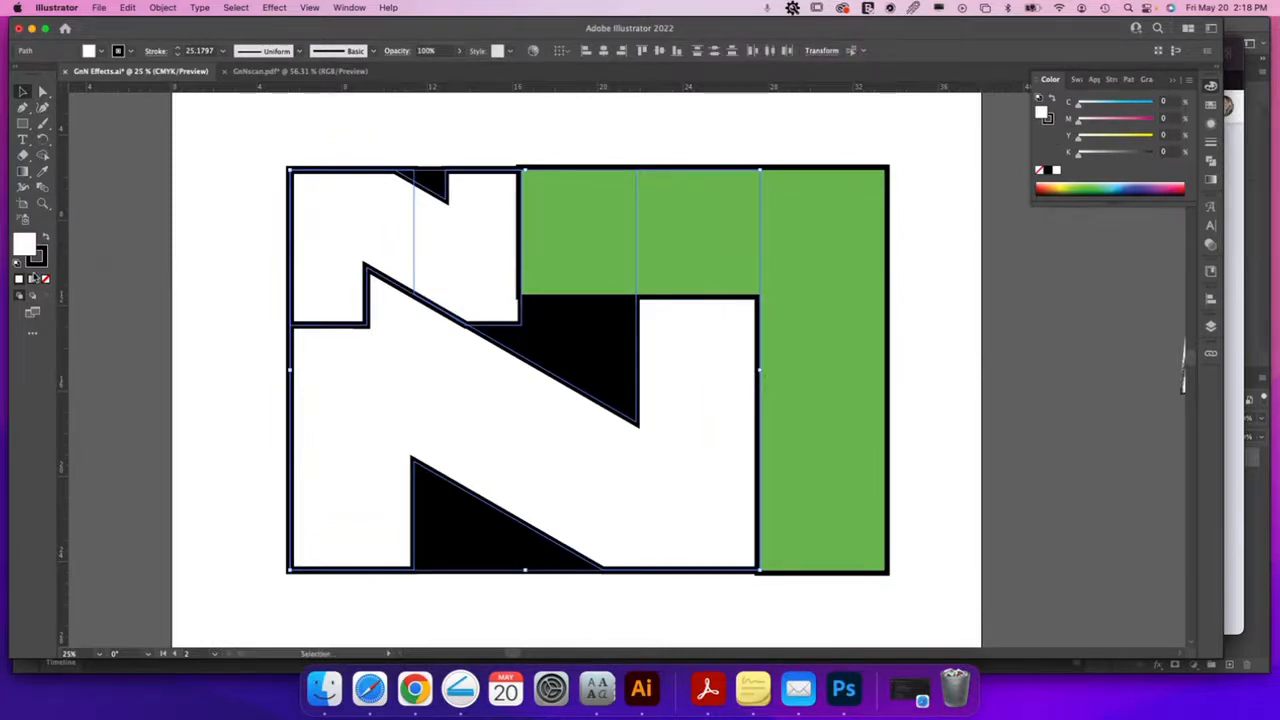
left_click(45, 280)
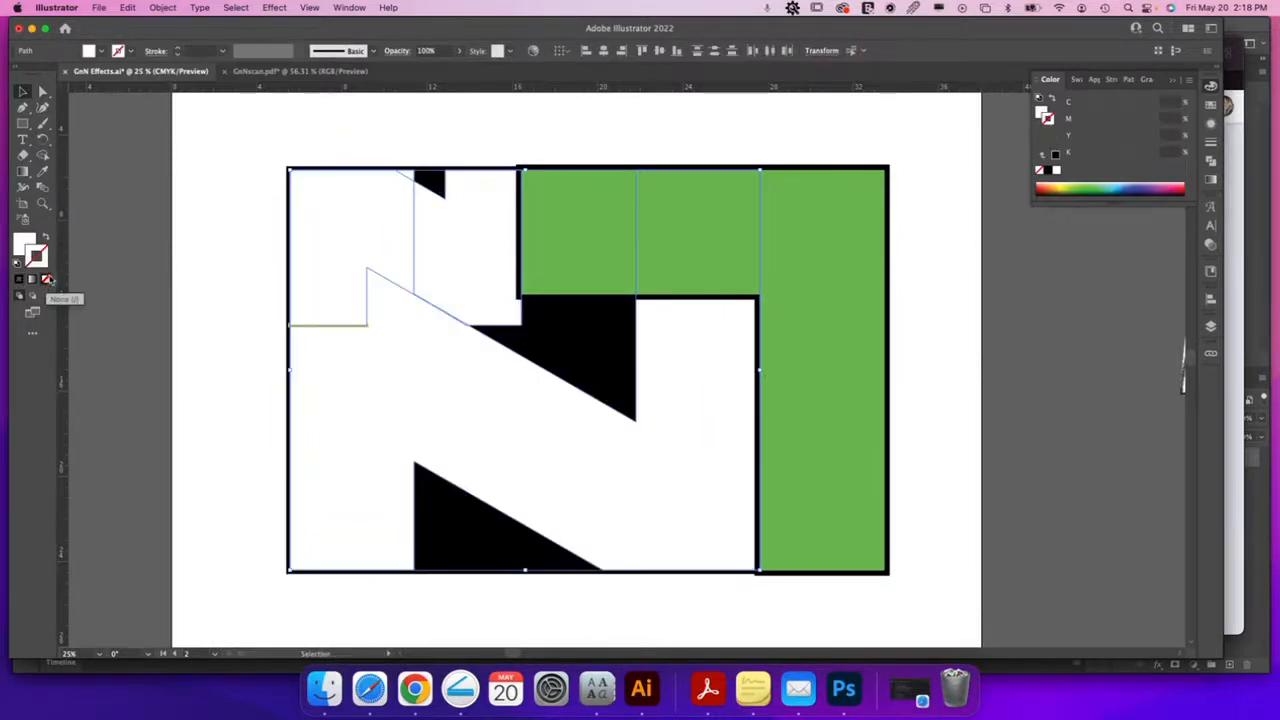
left_click(162, 8)
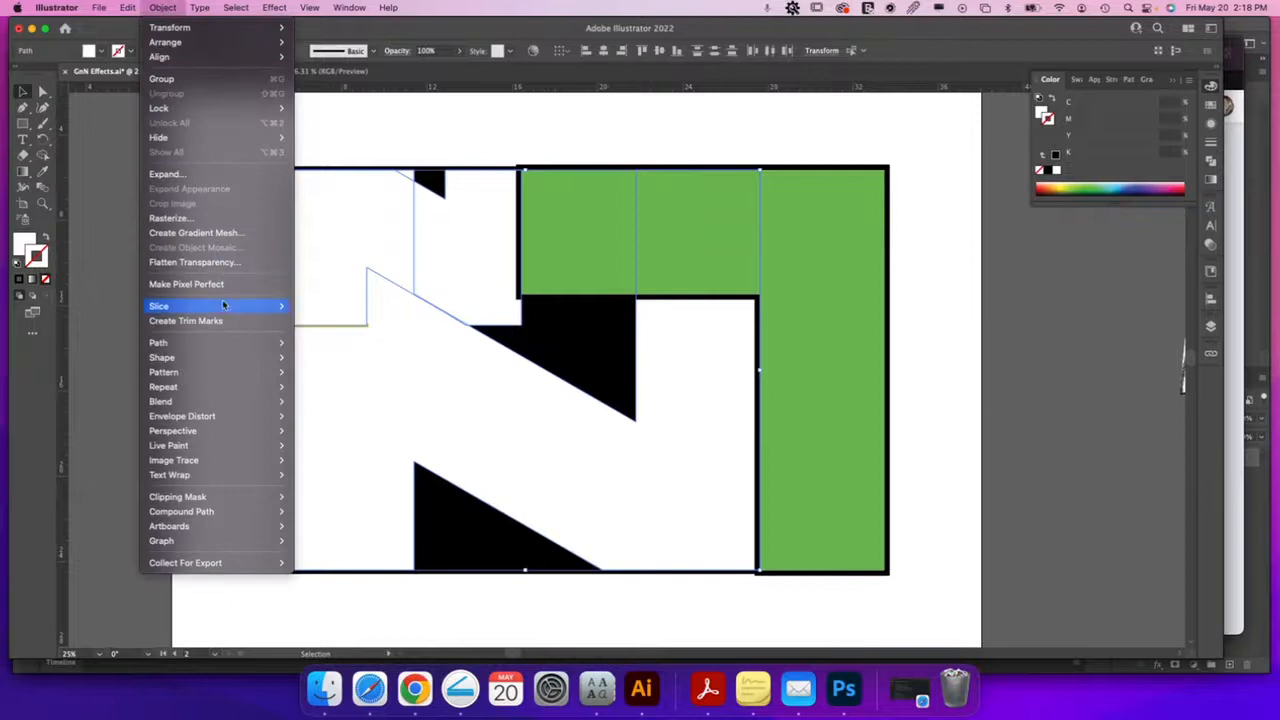
mouse_move(219, 343)
left_click(349, 393)
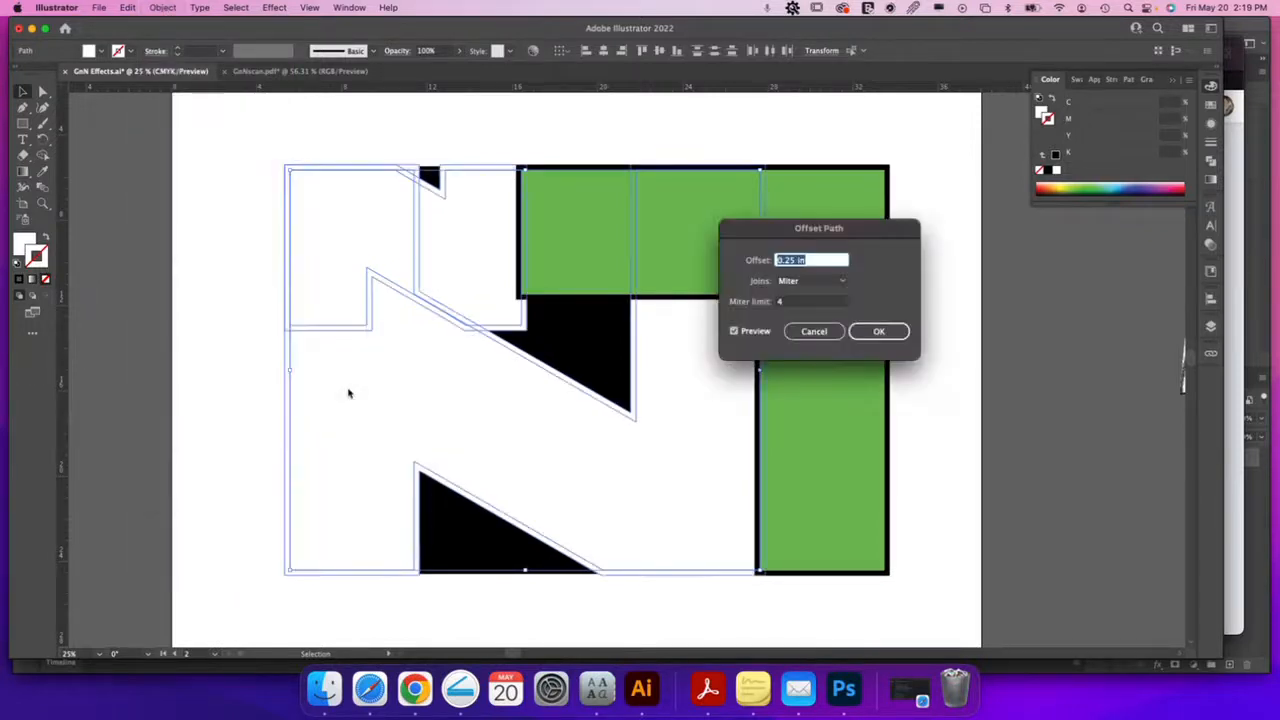
left_click(893, 333)
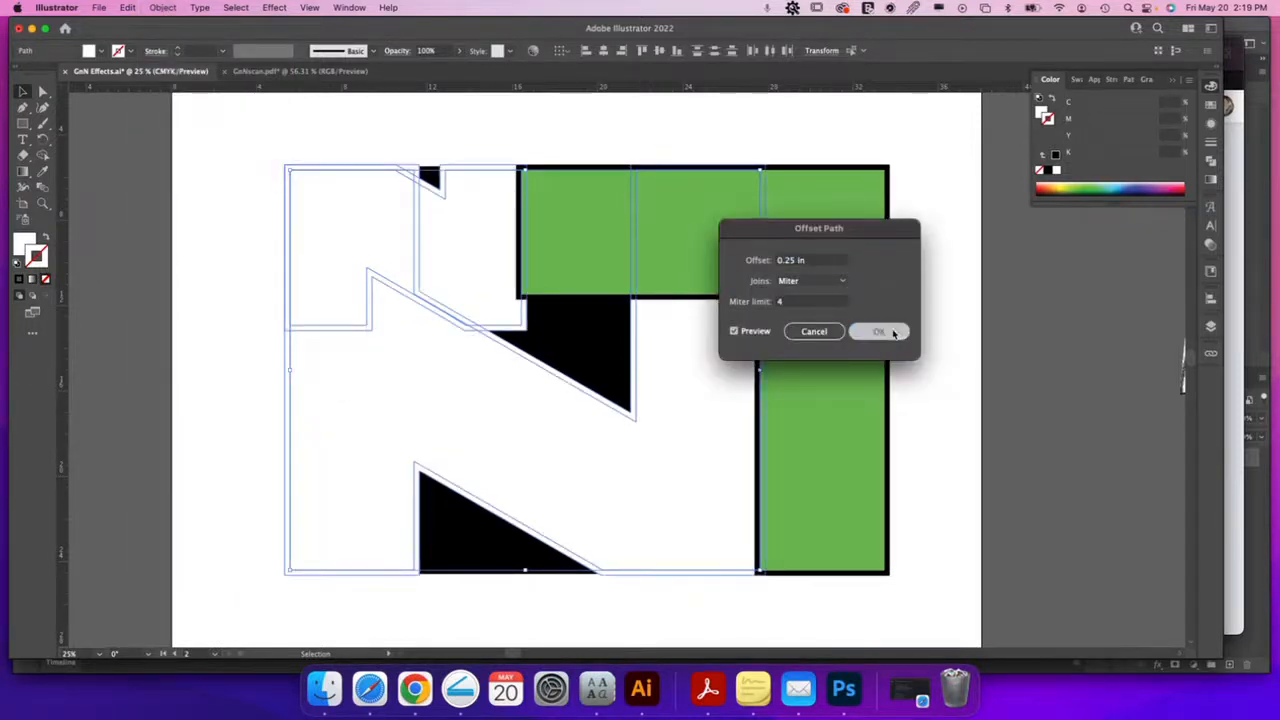
left_click(1056, 170)
left_click(1049, 174)
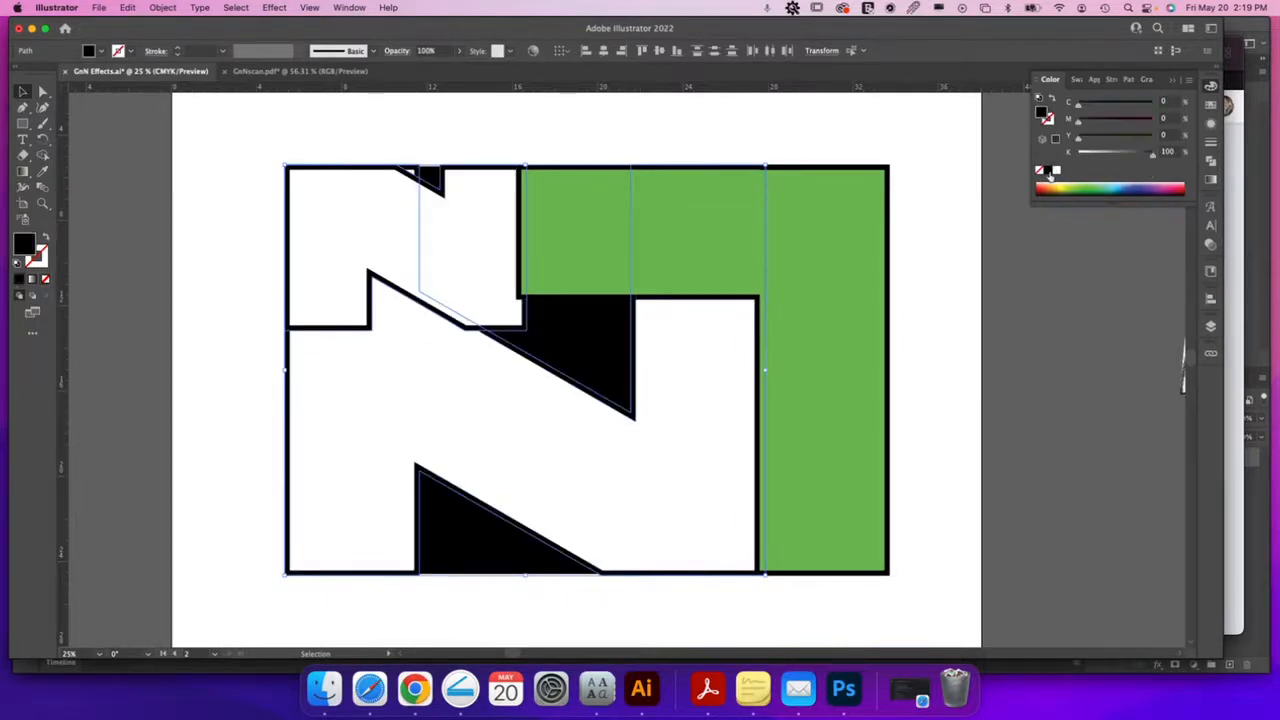
left_click(950, 388)
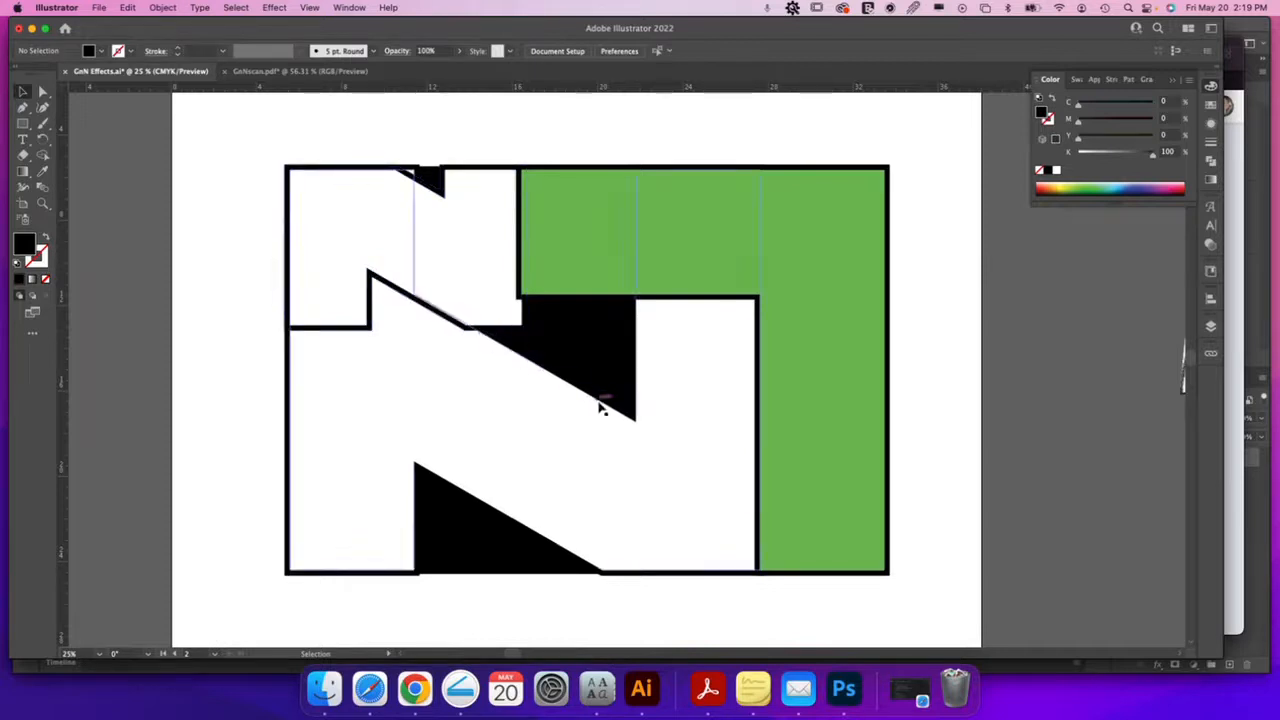
Move the N diagonal's lower anchor down about 0.2 in with Direct Selection
left_click(533, 437)
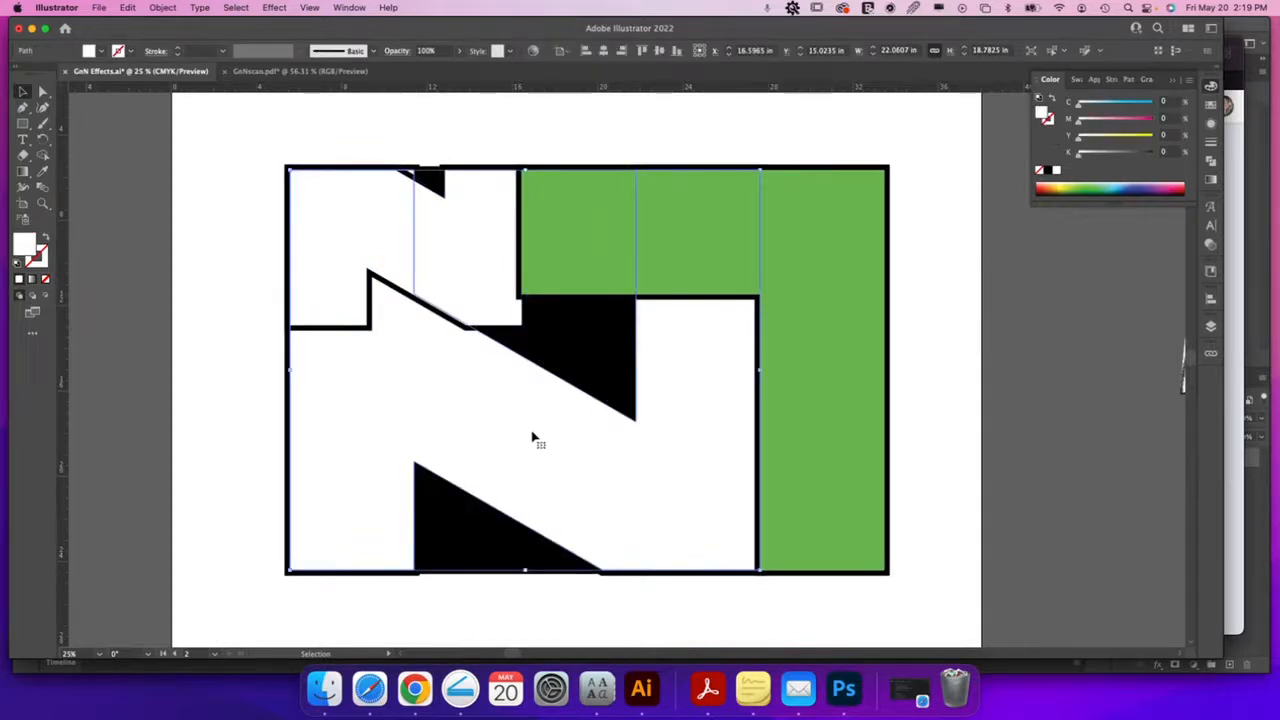
key("a")
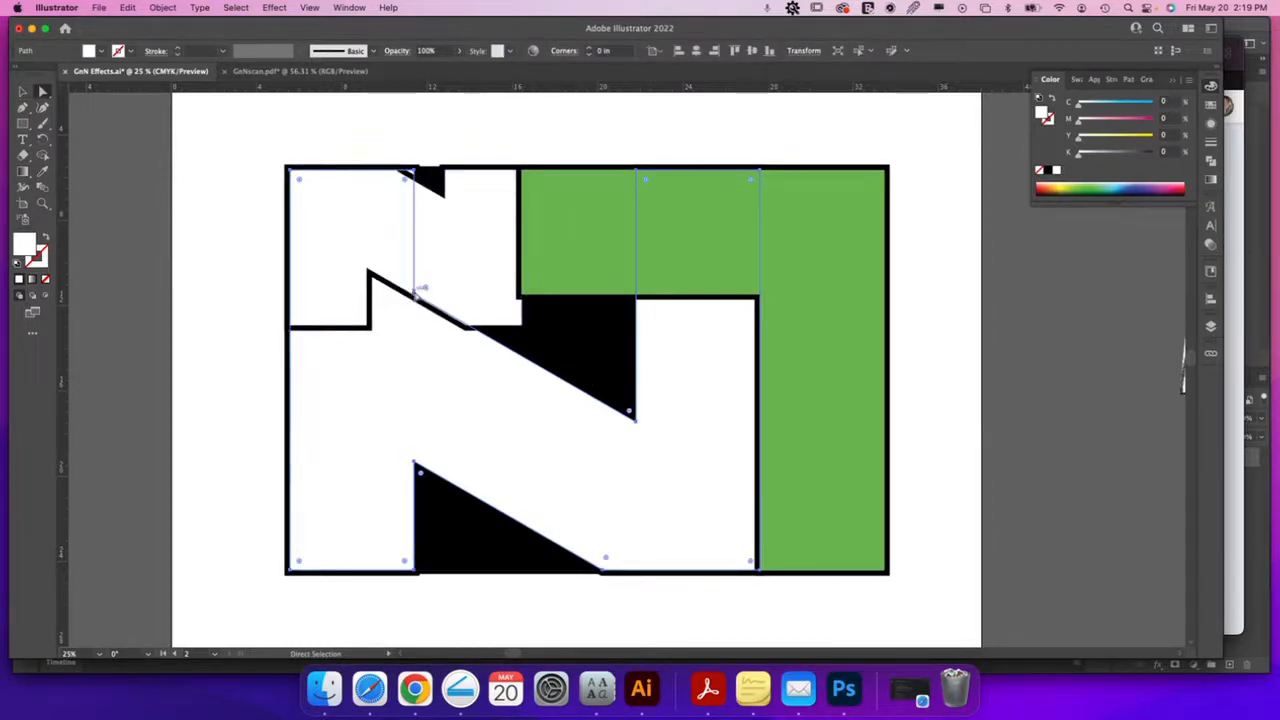
left_click(418, 296)
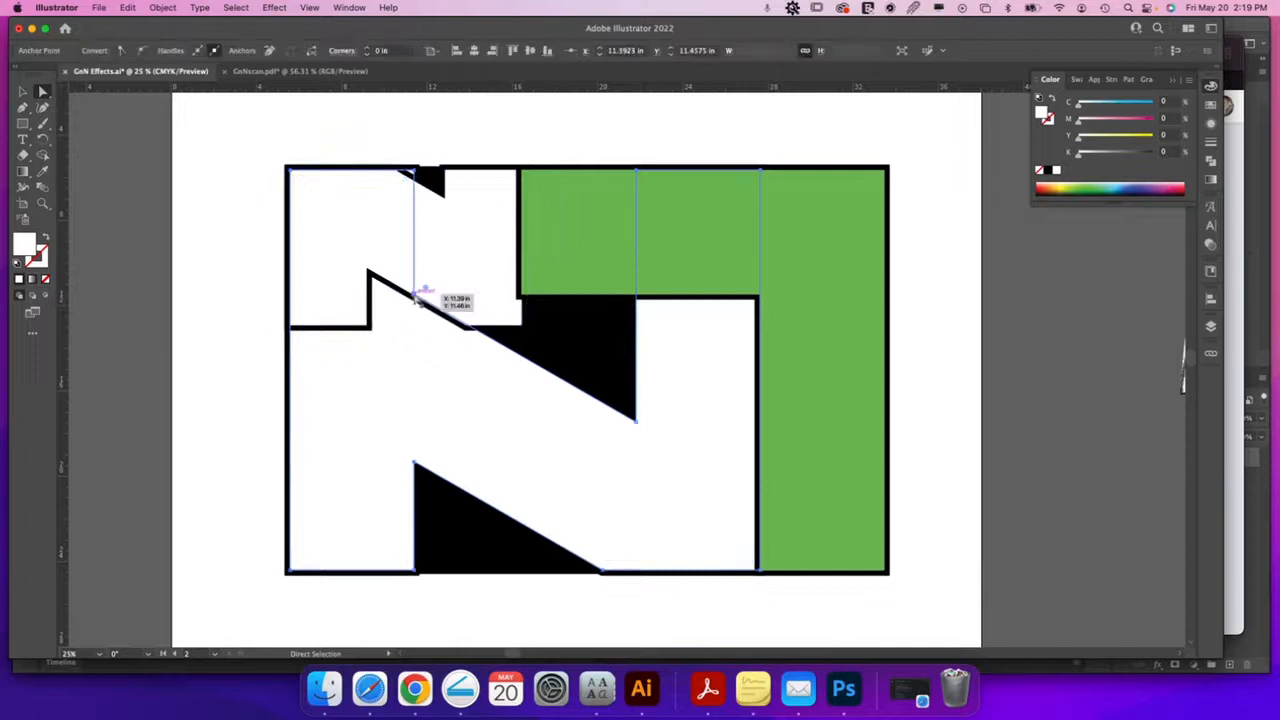
left_click(636, 424, "shift")
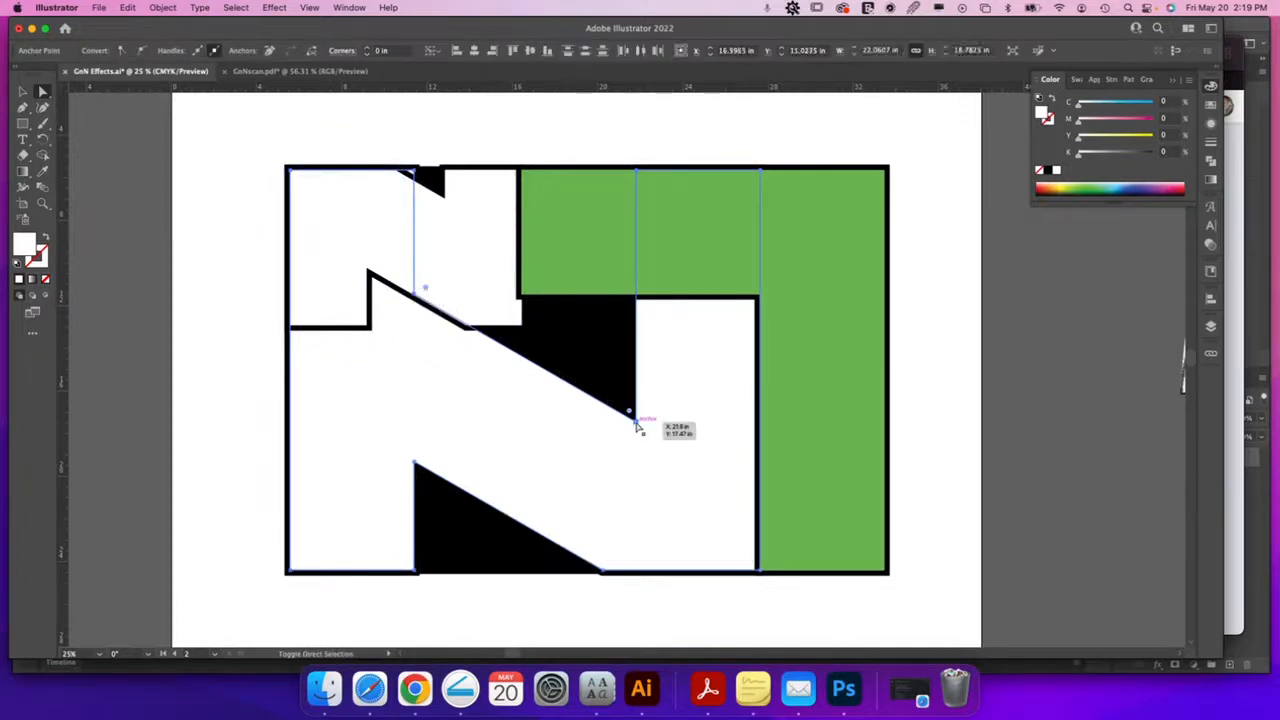
left_click(636, 424, "shift")
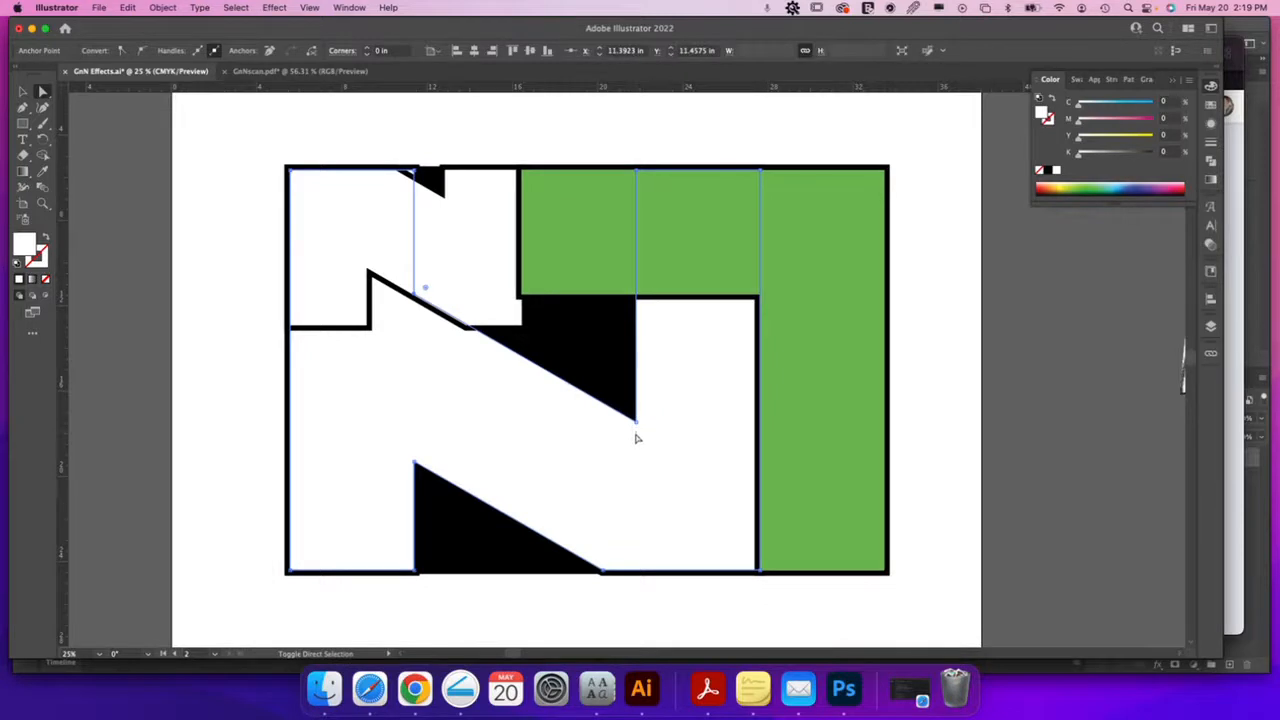
left_click_drag(638, 427, 637, 441)
In Outline view, drag the diagonal's upper anchor onto the wedge's edge so the border is even
key("z")
left_click_drag(443, 308, 671, 414)
left_click_drag(756, 443, 730, 393)
key("super+y")
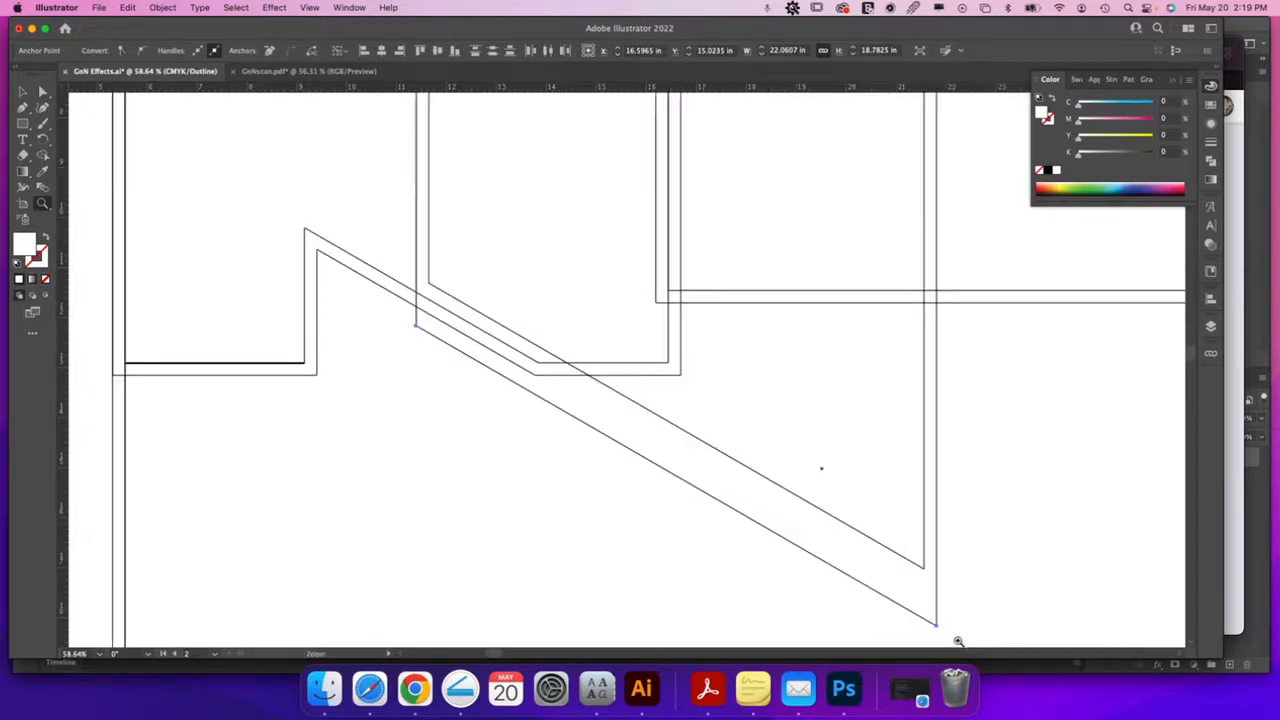
key("a")
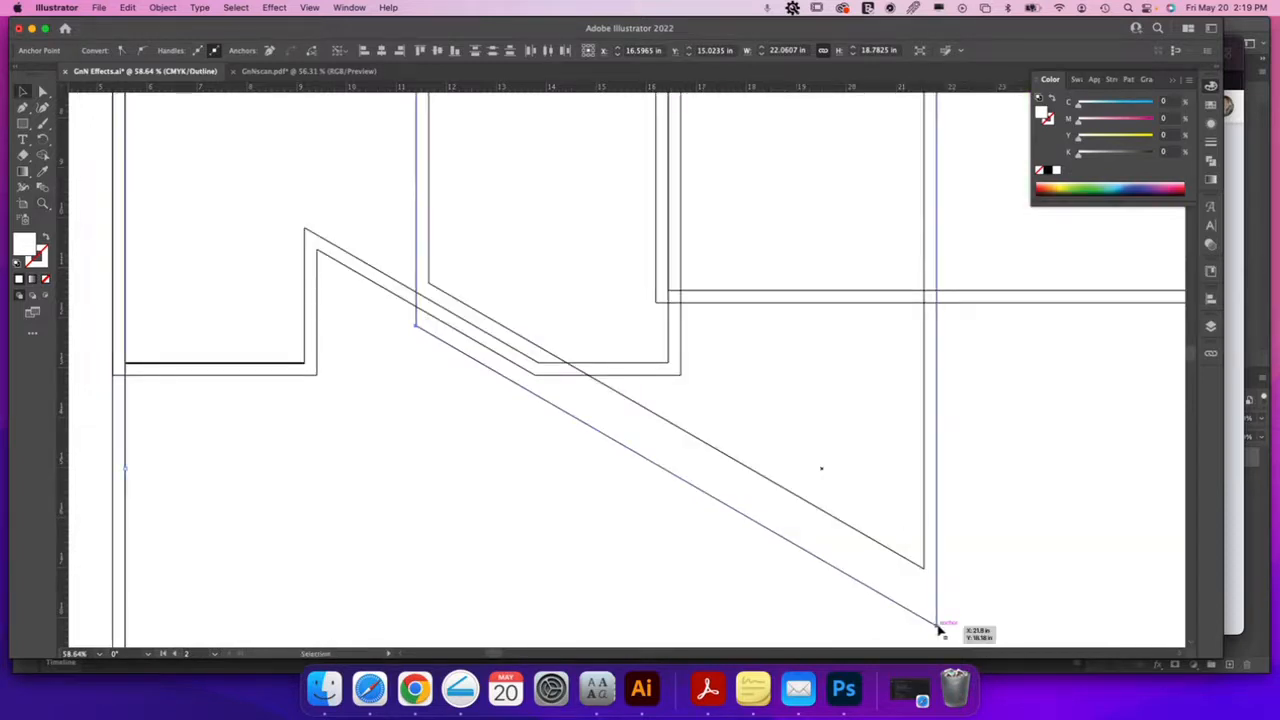
left_click(936, 624)
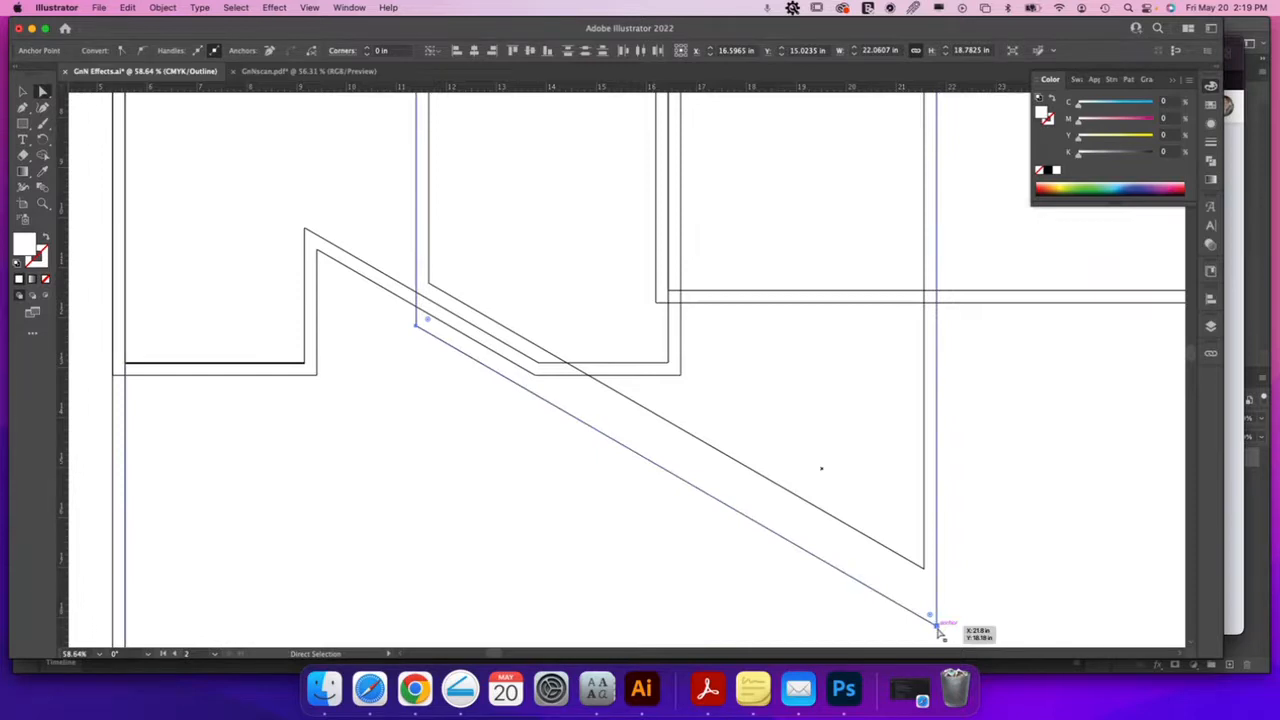
left_click_drag(423, 323, 418, 308)
key("super+y")
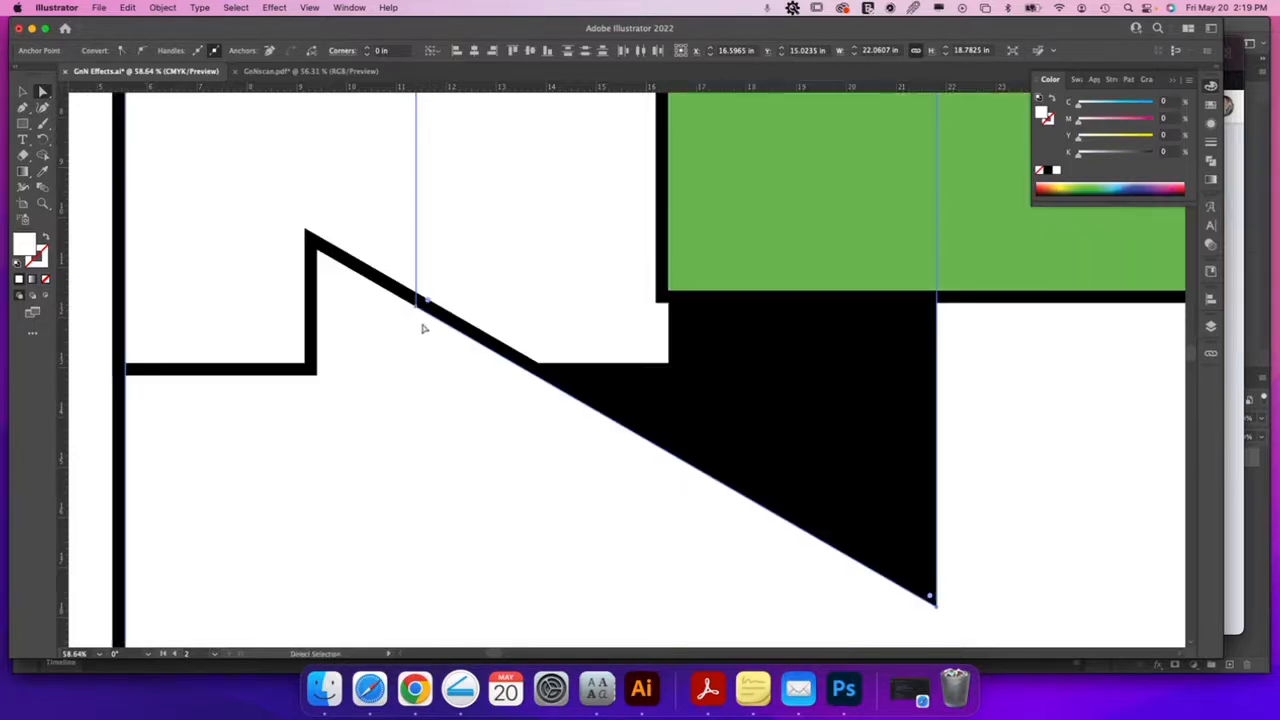
key("super+minus")
key("super+minus")
key("super+minus")
key("super+minus")
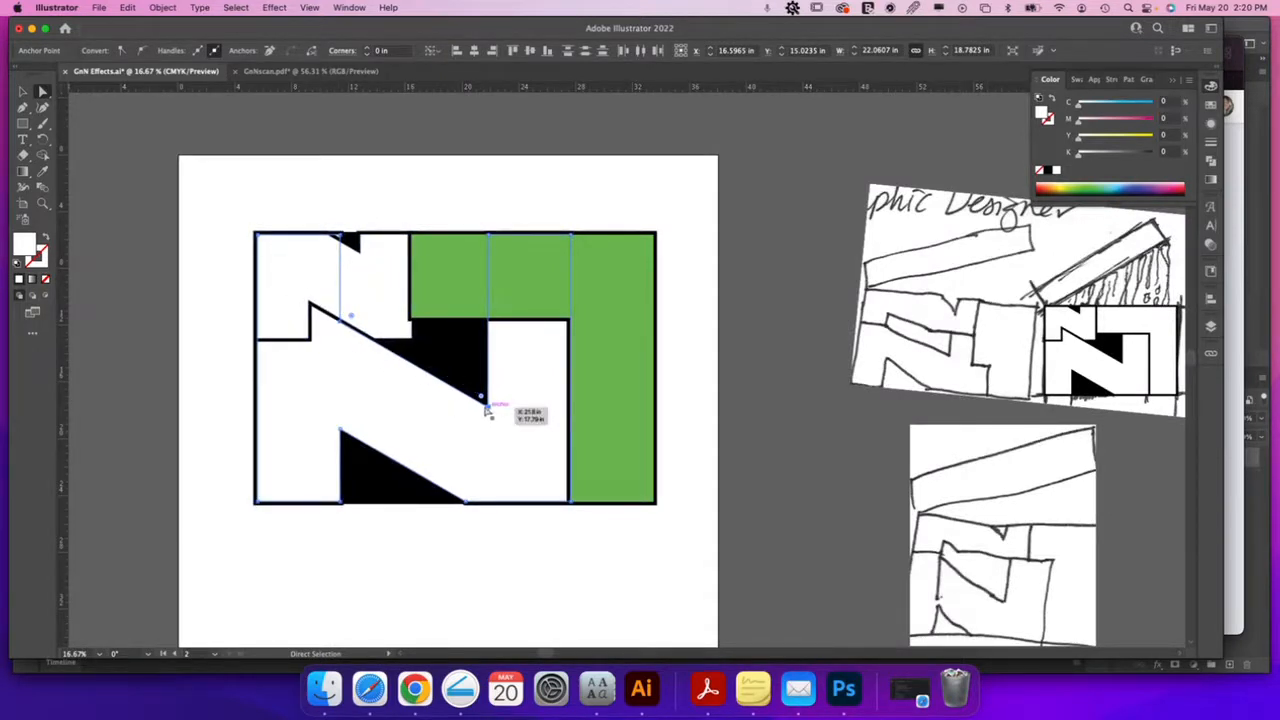
Drag the white N's top anchor down and left so its upper edge meets the black outline
key("v")
left_click(730, 430)
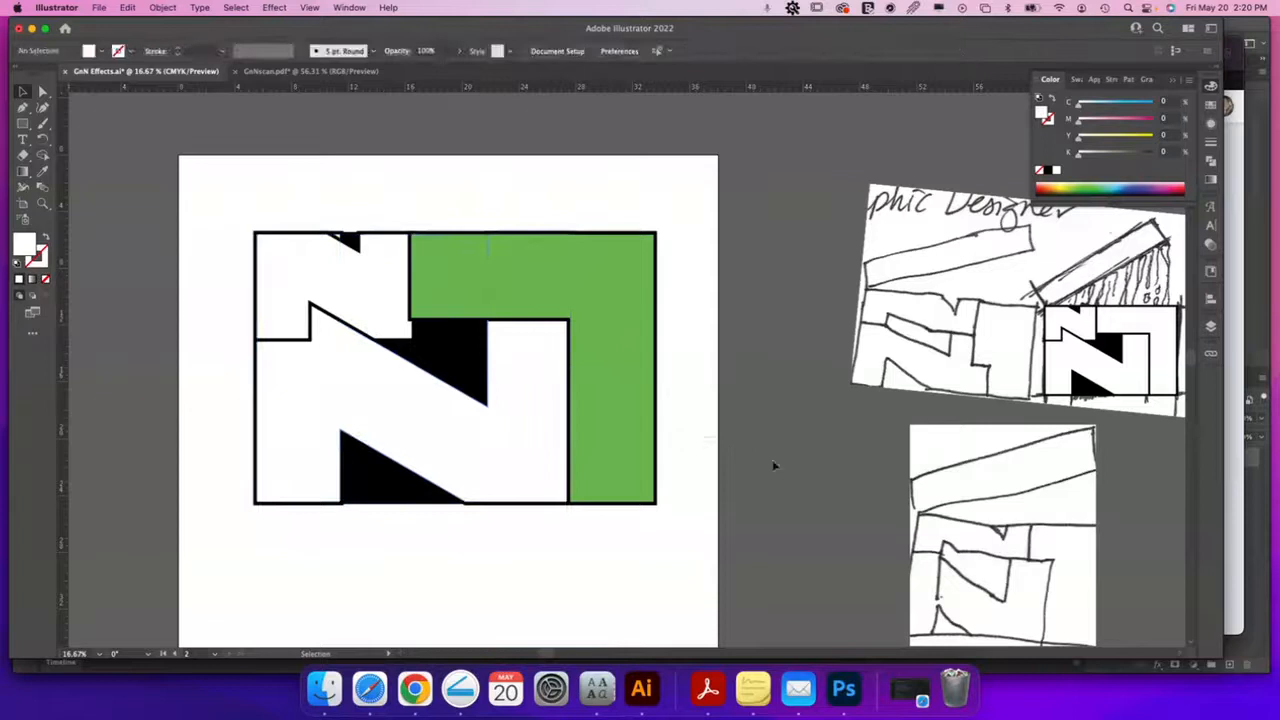
left_click_drag(694, 429, 834, 451)
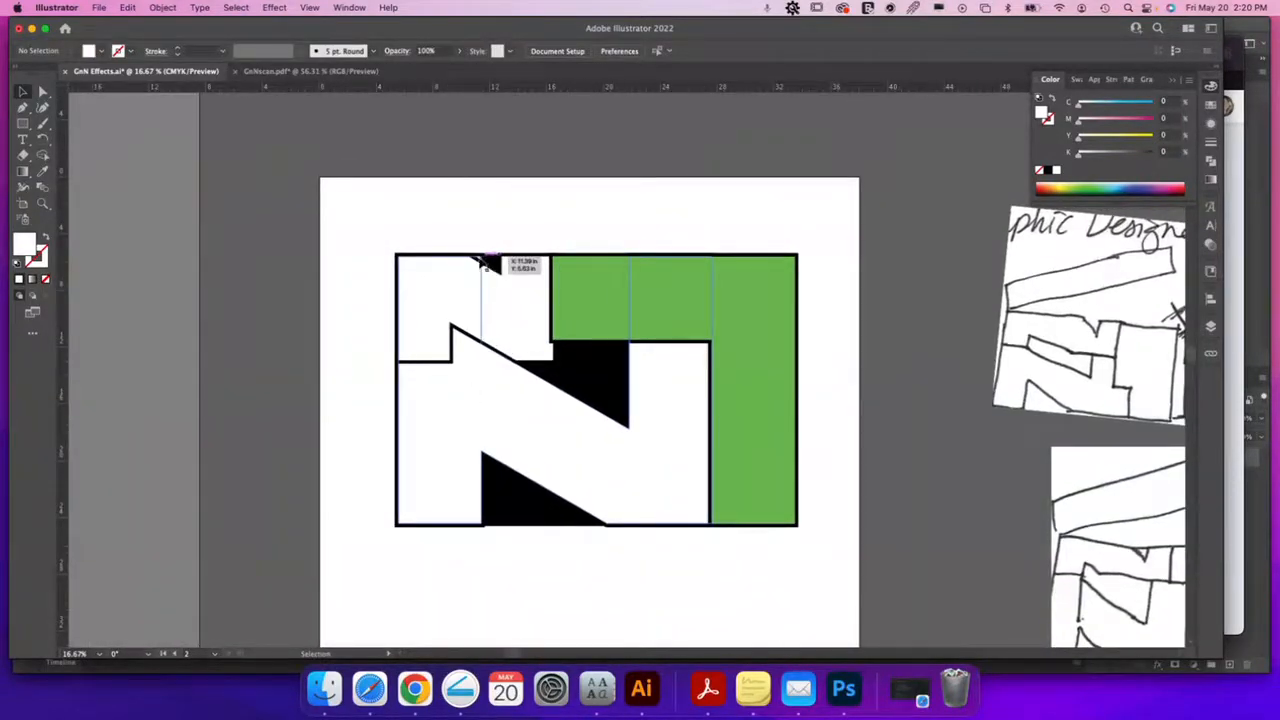
key("z")
left_click_drag(523, 337, 600, 363)
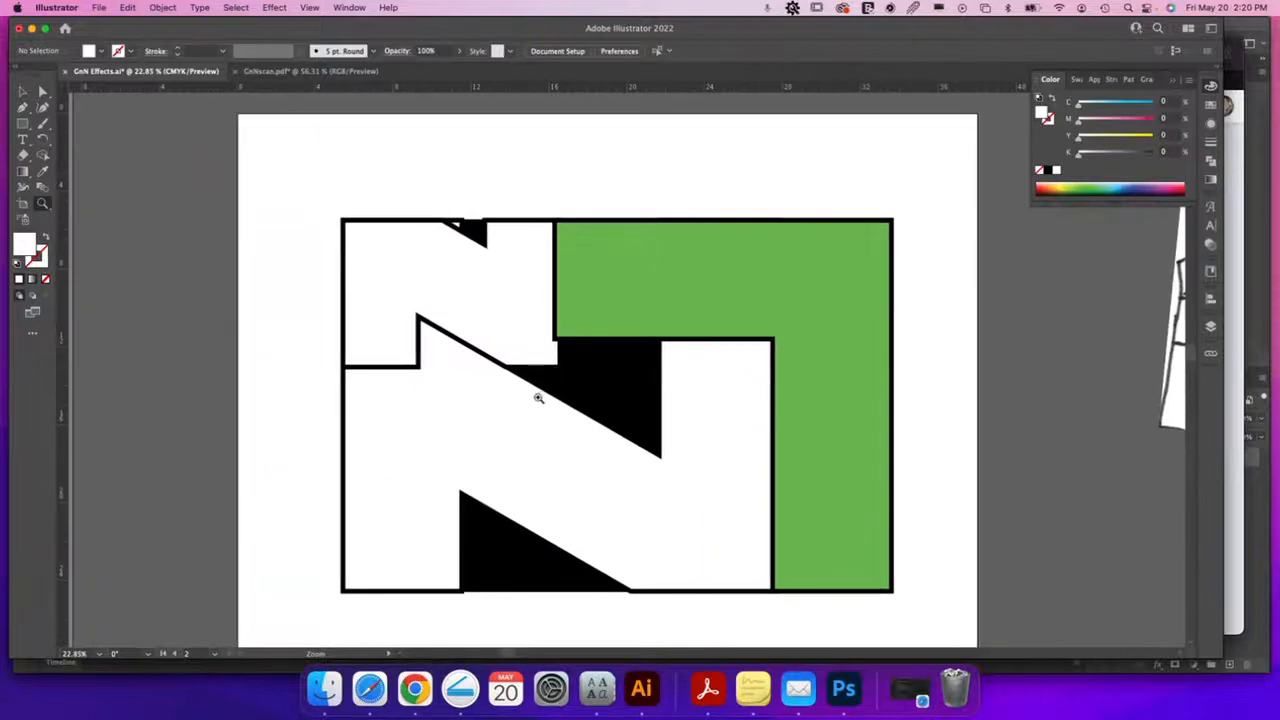
key("a")
left_click(462, 396)
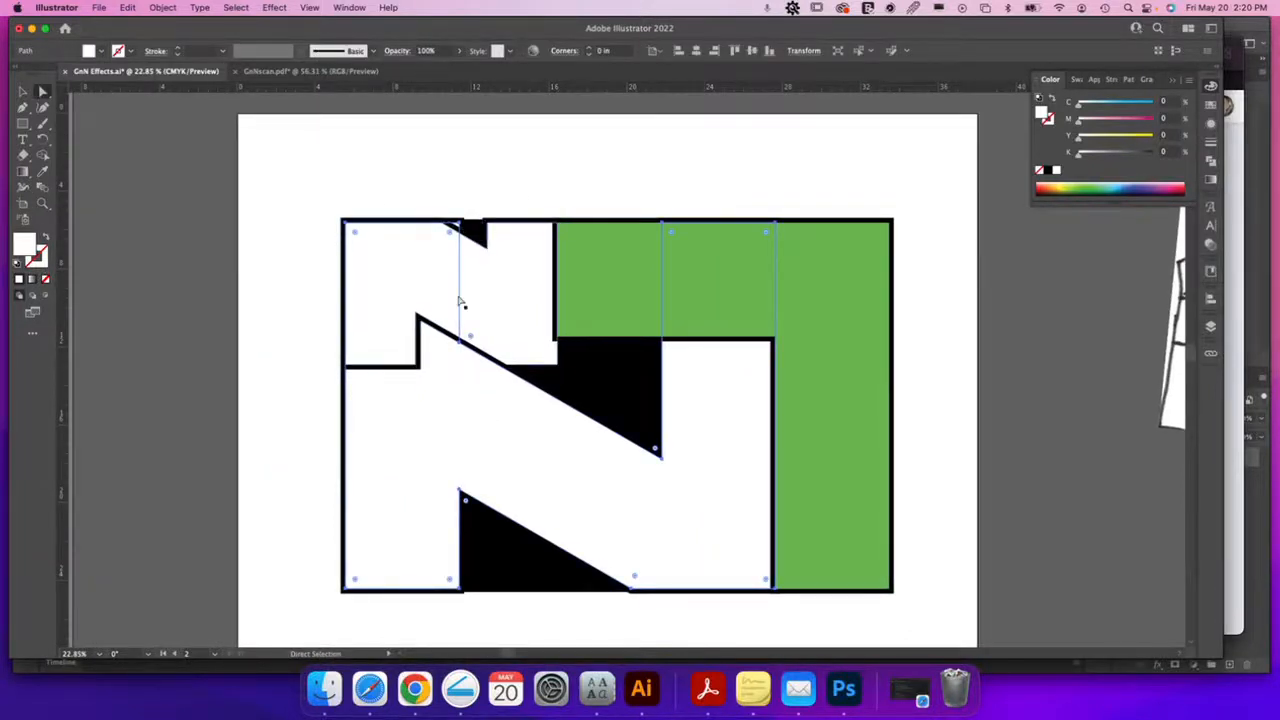
left_click_drag(463, 318, 443, 254)
left_click(466, 222)
left_click(472, 236)
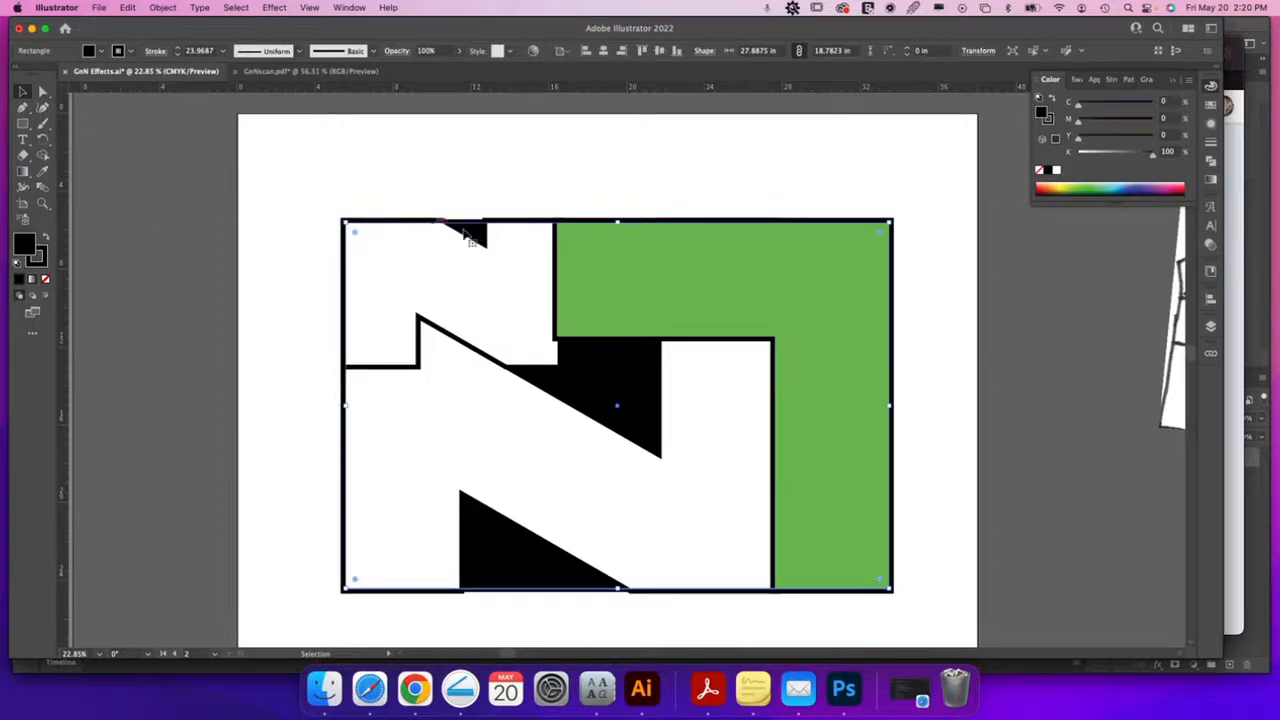
Create a 0.25 in offset path around the black background rectangle, then deselect
left_click(45, 278)
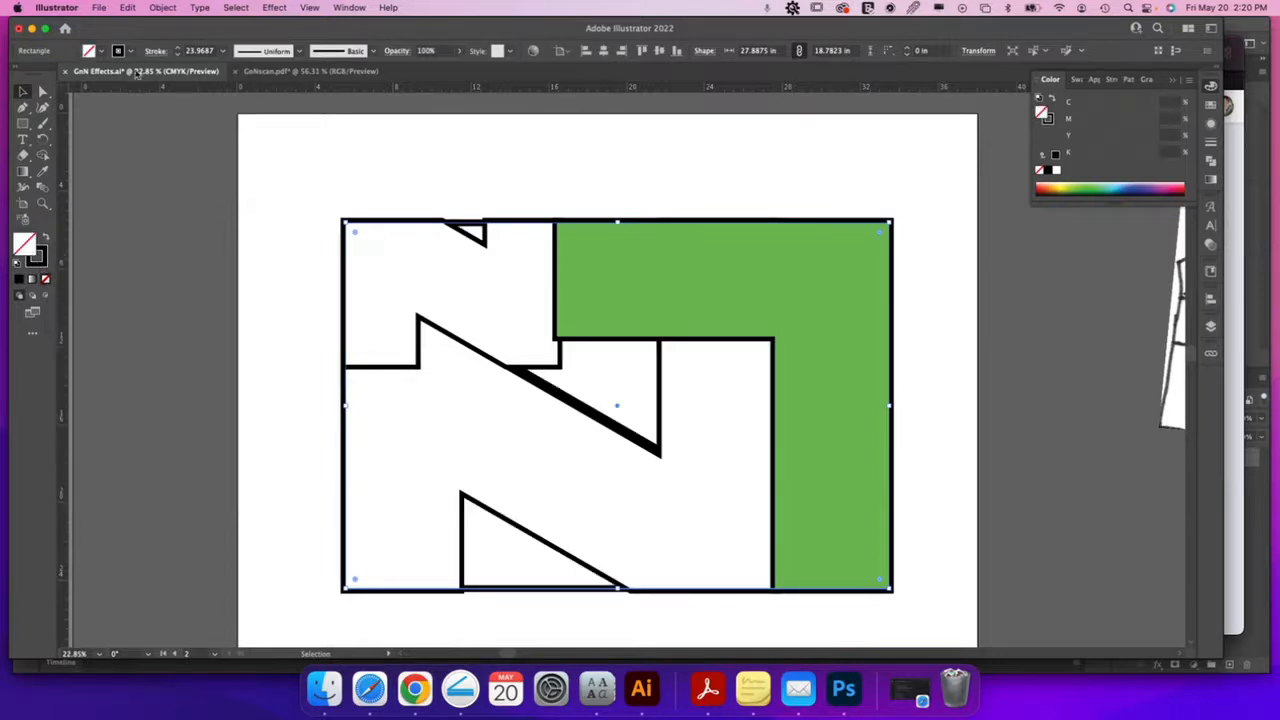
key("ctrl+z")
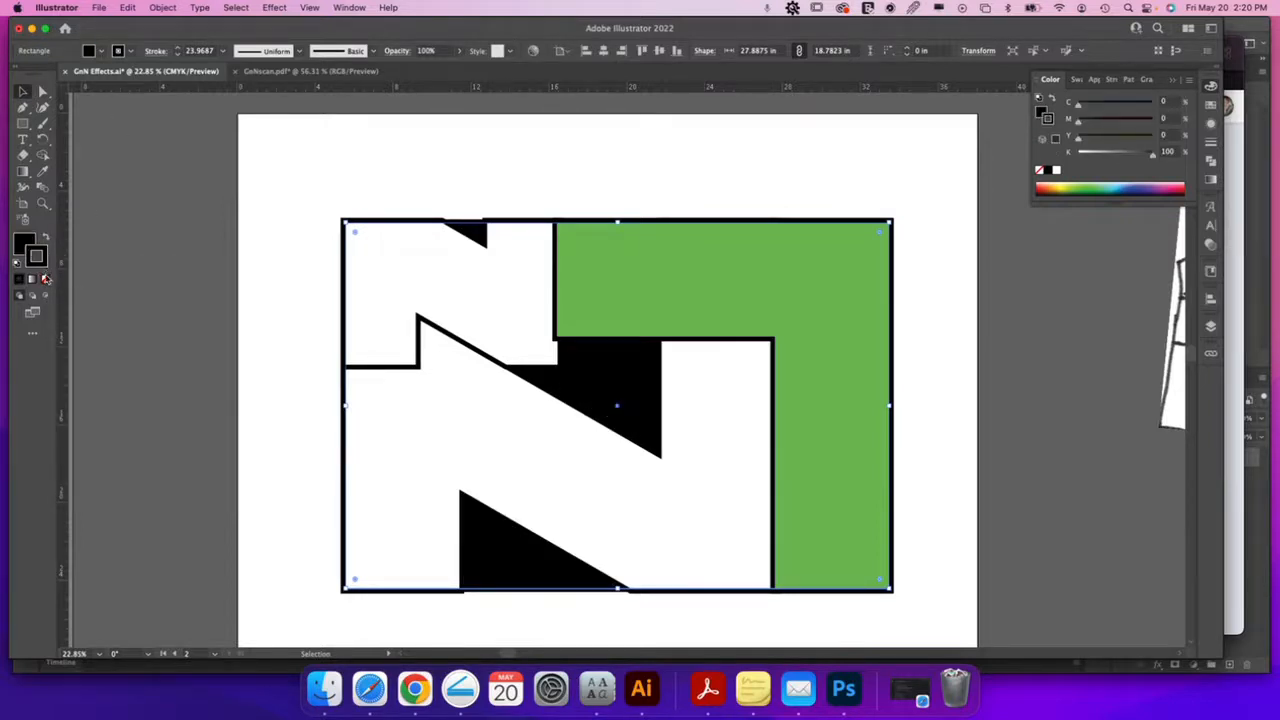
left_click(162, 7)
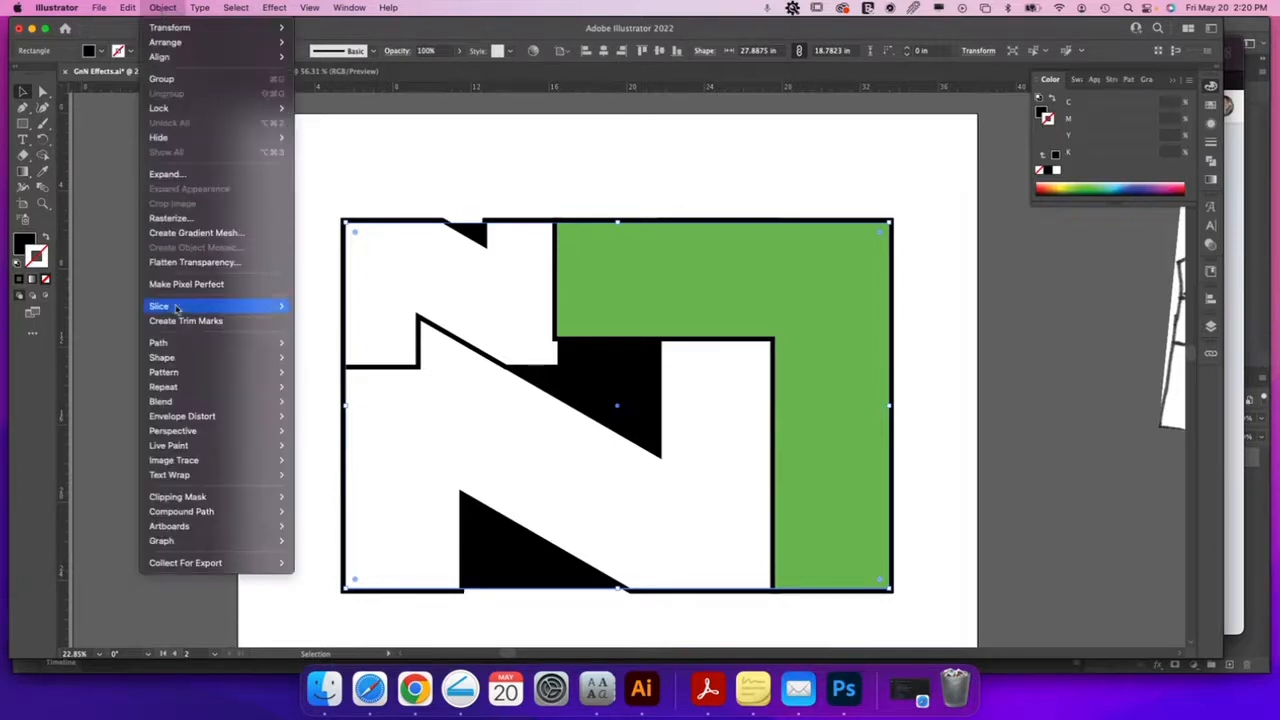
mouse_move(185, 344)
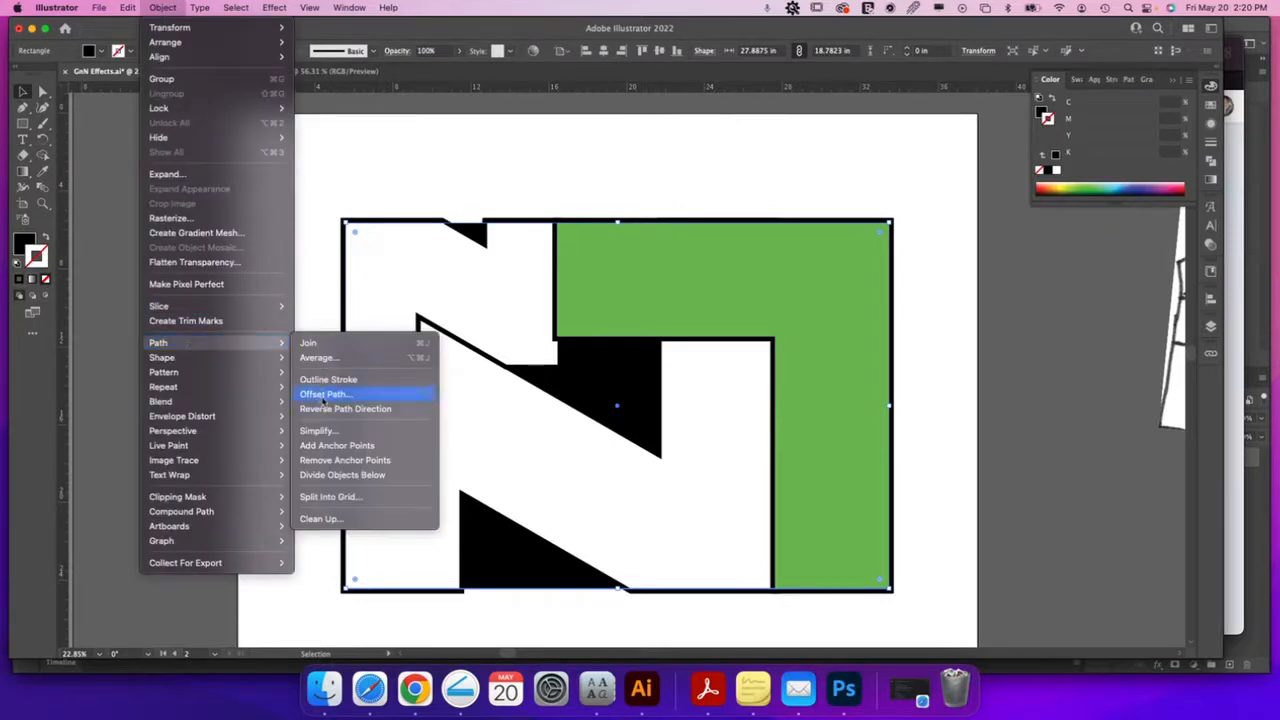
left_click(323, 395)
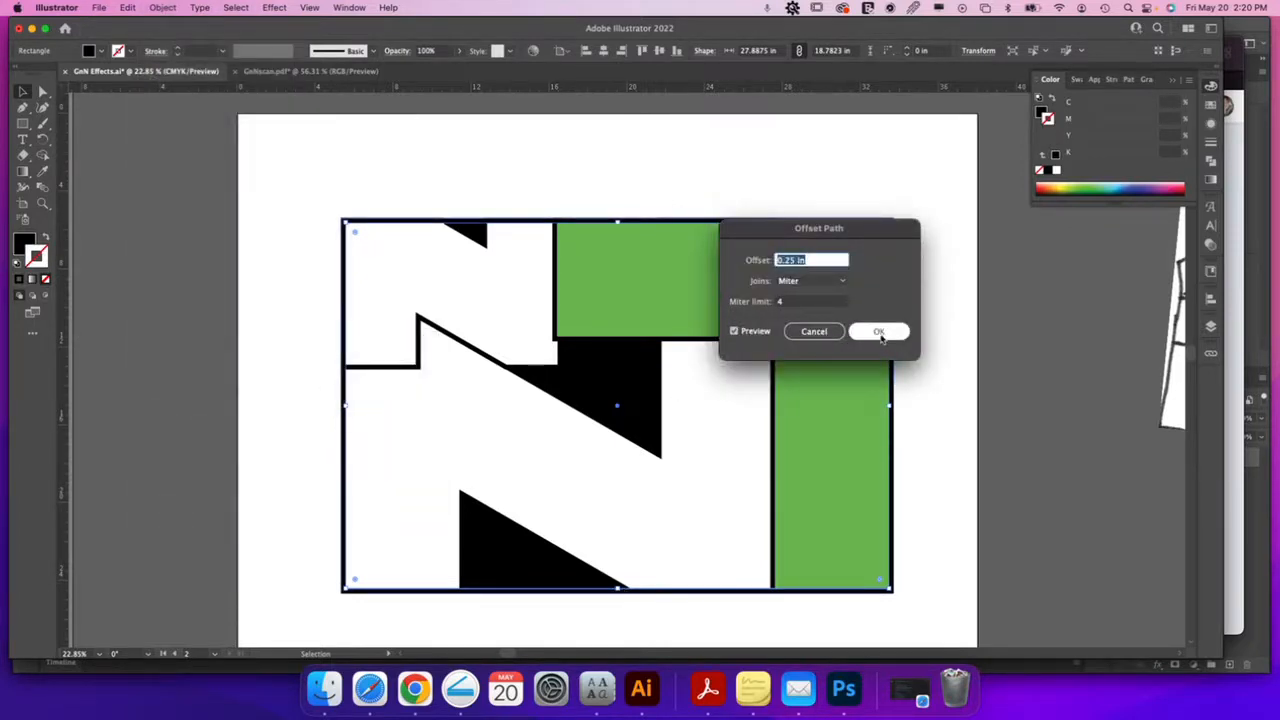
left_click(880, 332)
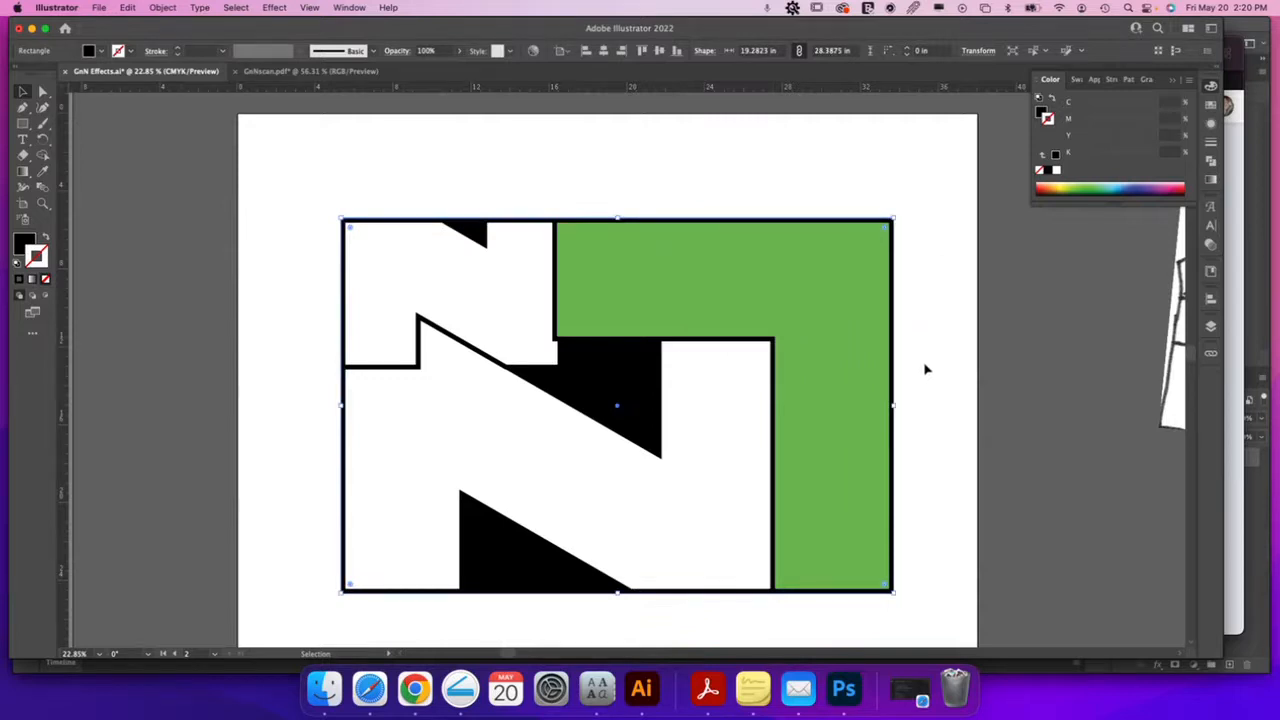
left_click(926, 369)
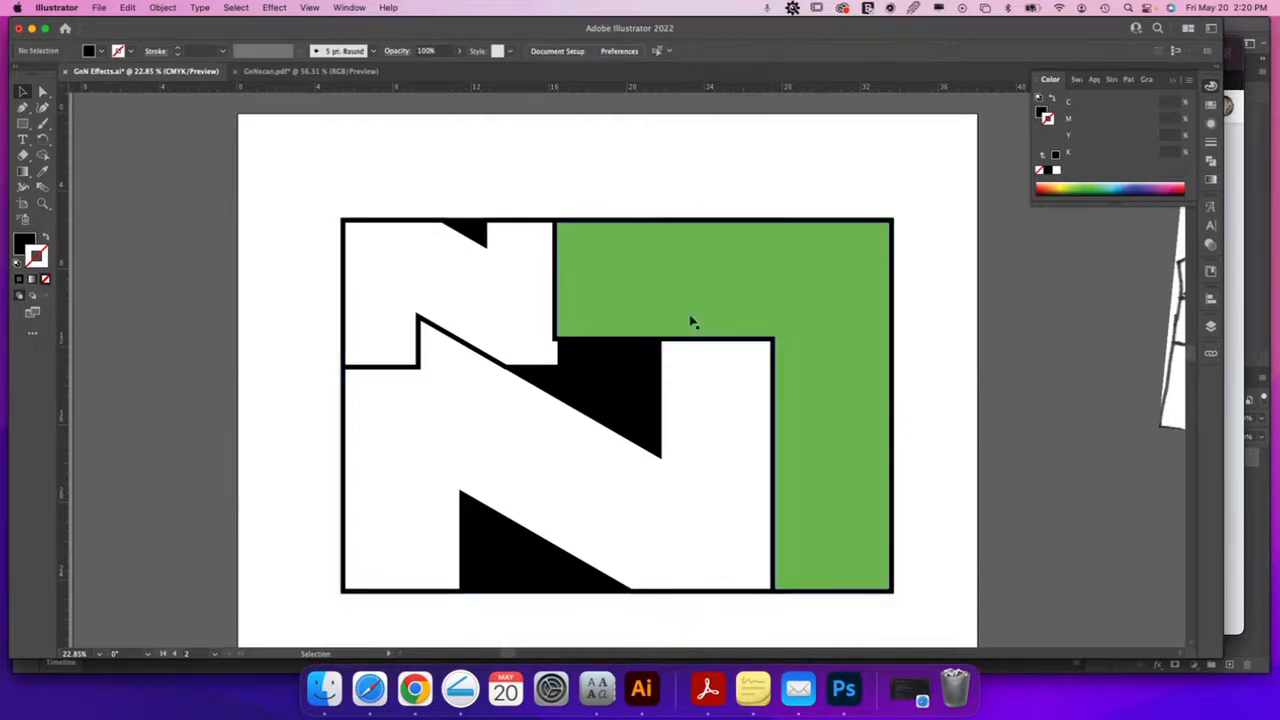
Shift the green rectangle's left anchors and the outline's top-left anchor right to line up
key("z")
left_click_drag(569, 334, 685, 363)
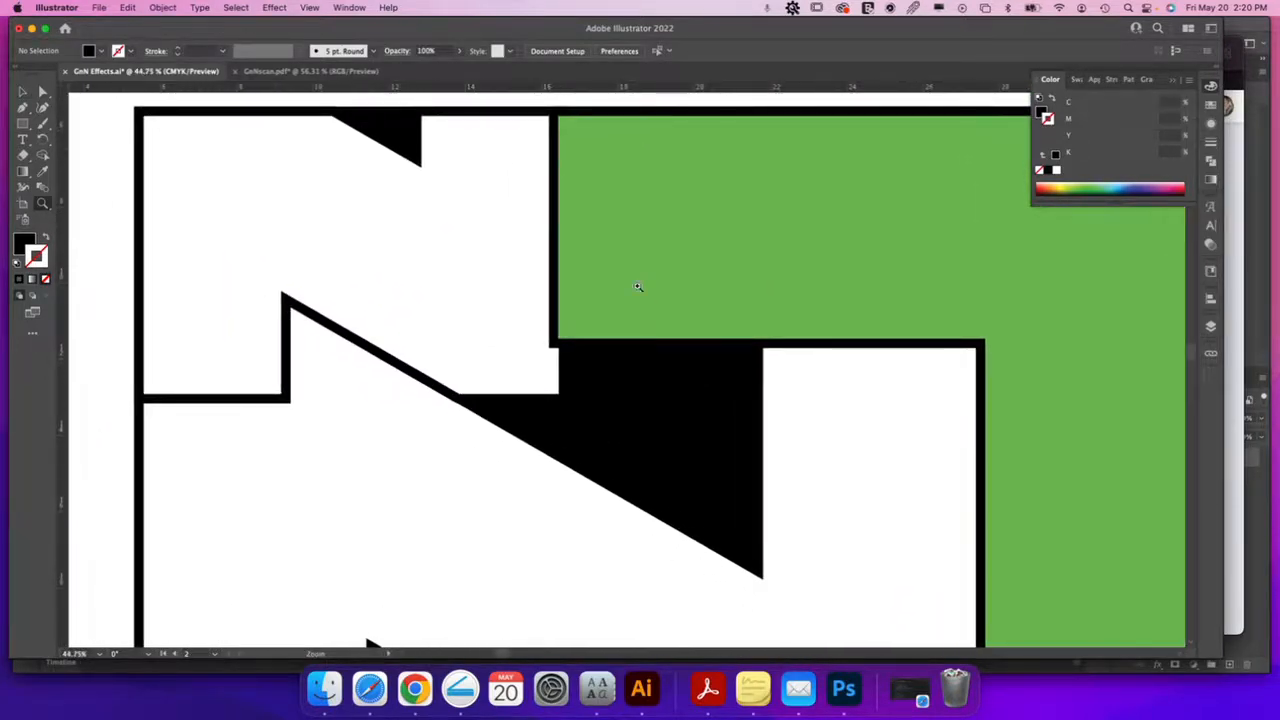
left_click(579, 157)
key("a")
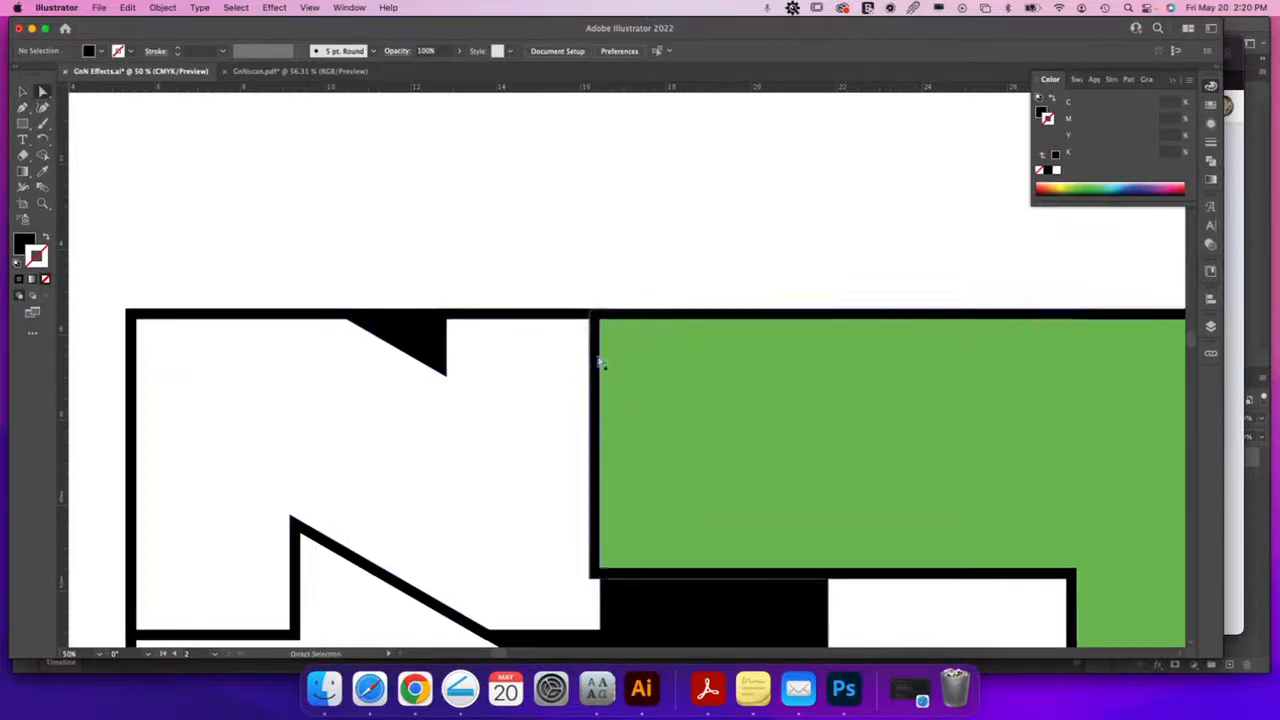
left_click(600, 322)
left_click(600, 569, "shift")
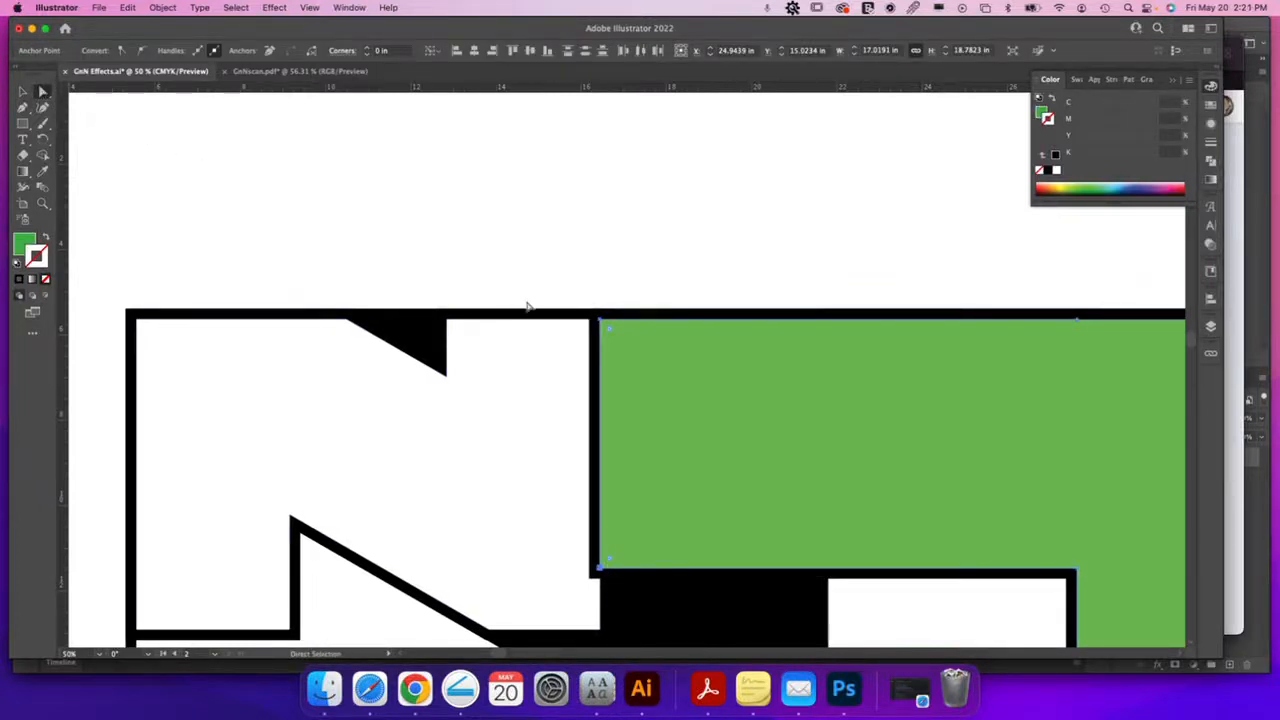
left_click(590, 310, "shift")
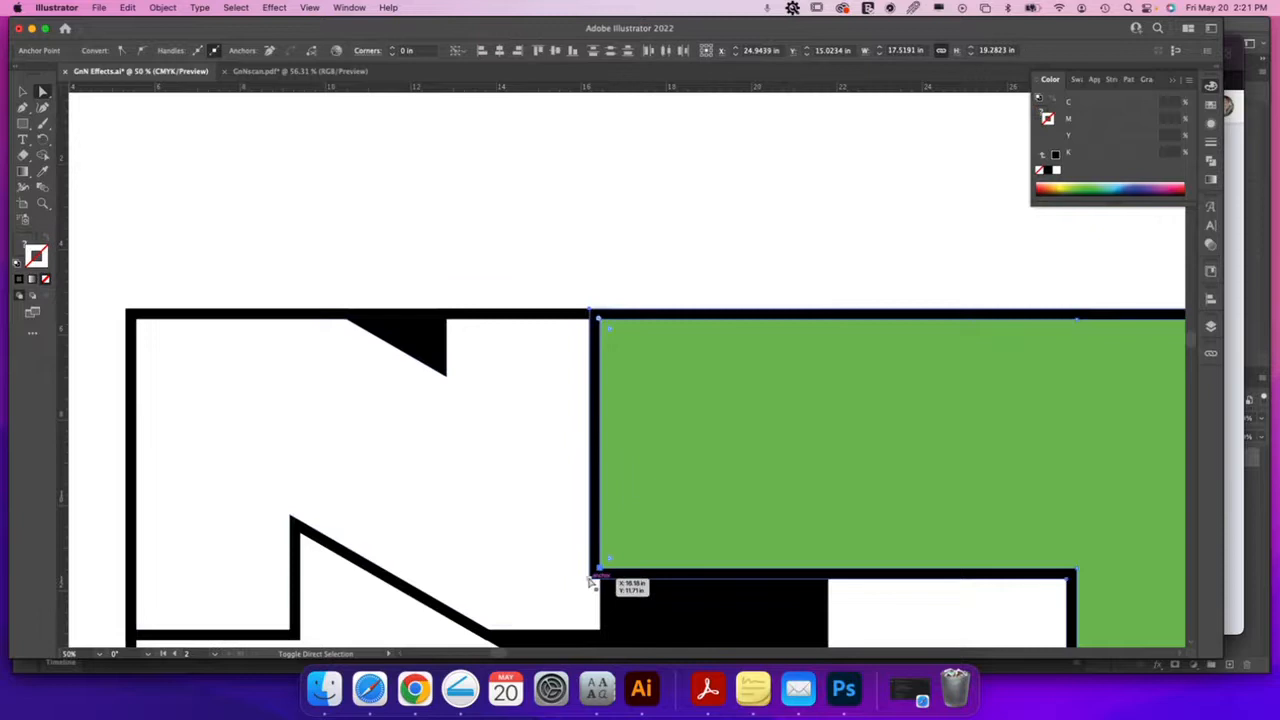
left_click_drag(592, 581, 747, 590)
Snap the green shape's lower-left anchor onto the outline's corner
key("z")
scroll(722, 540, "down", 3)
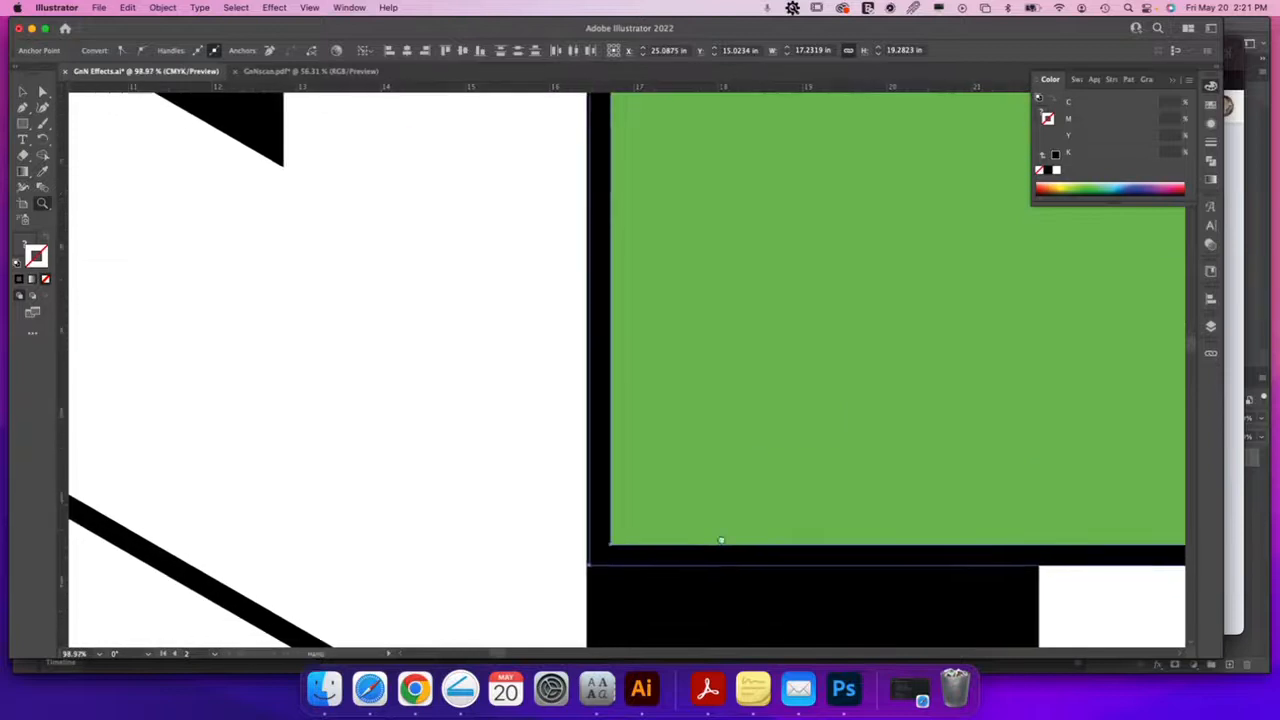
key("v")
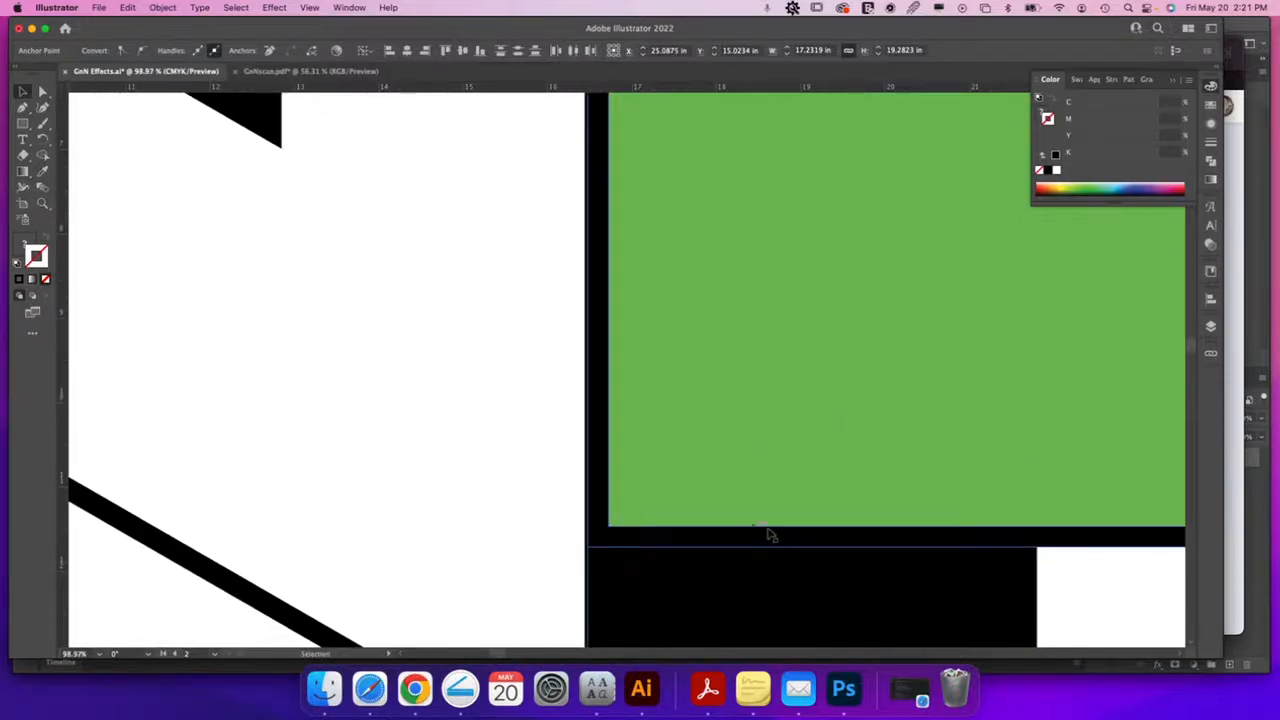
key("a")
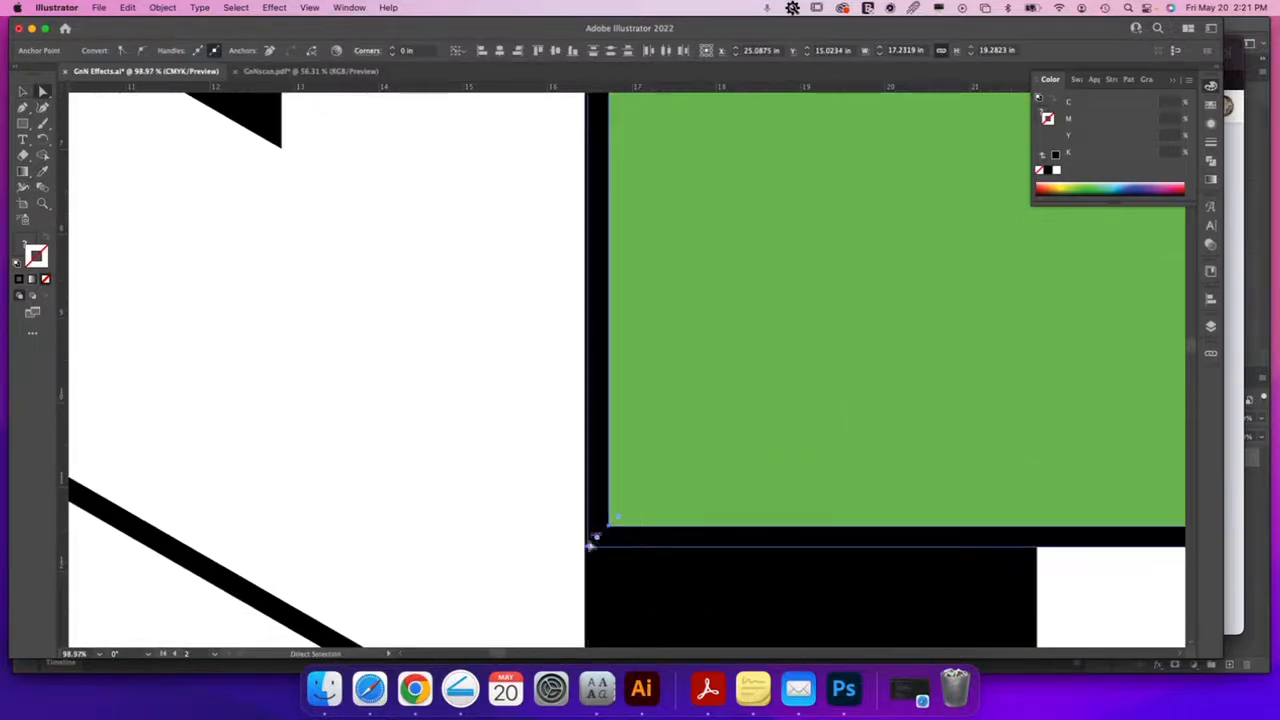
left_click_drag(587, 548, 600, 549)
key("super+minus")
key("super+minus")
key("super+minus")
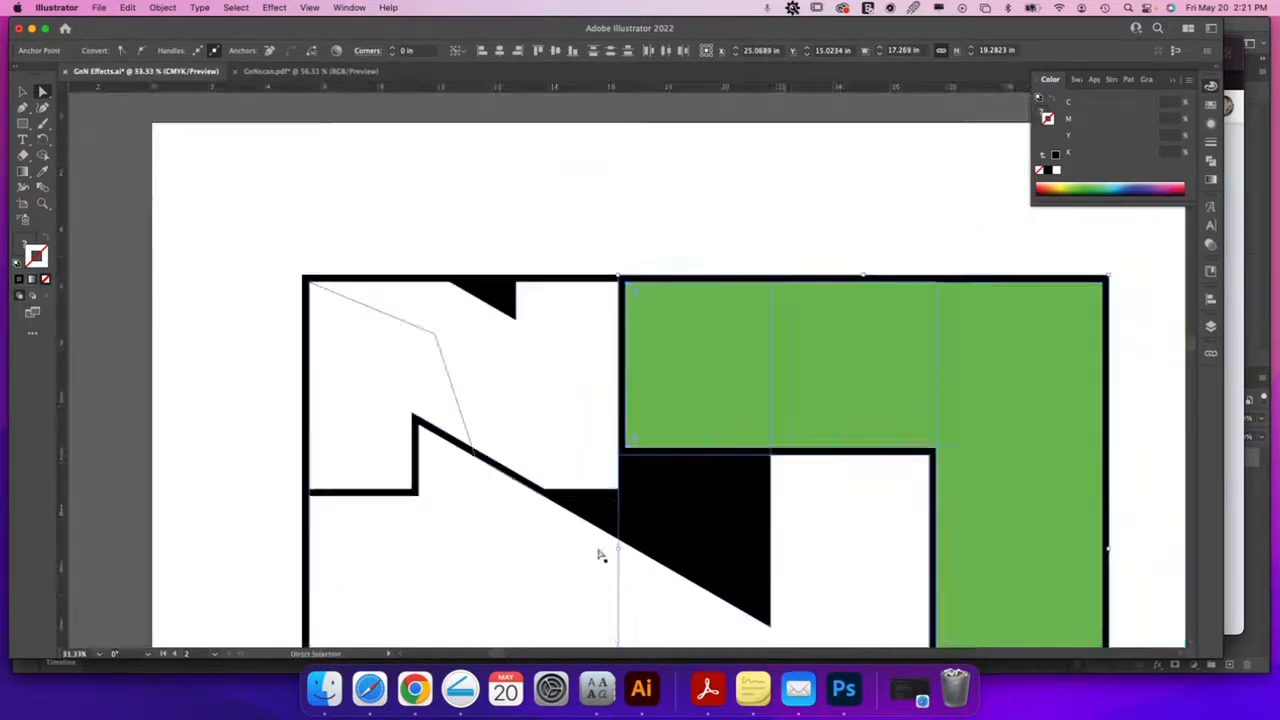
left_click(636, 220)
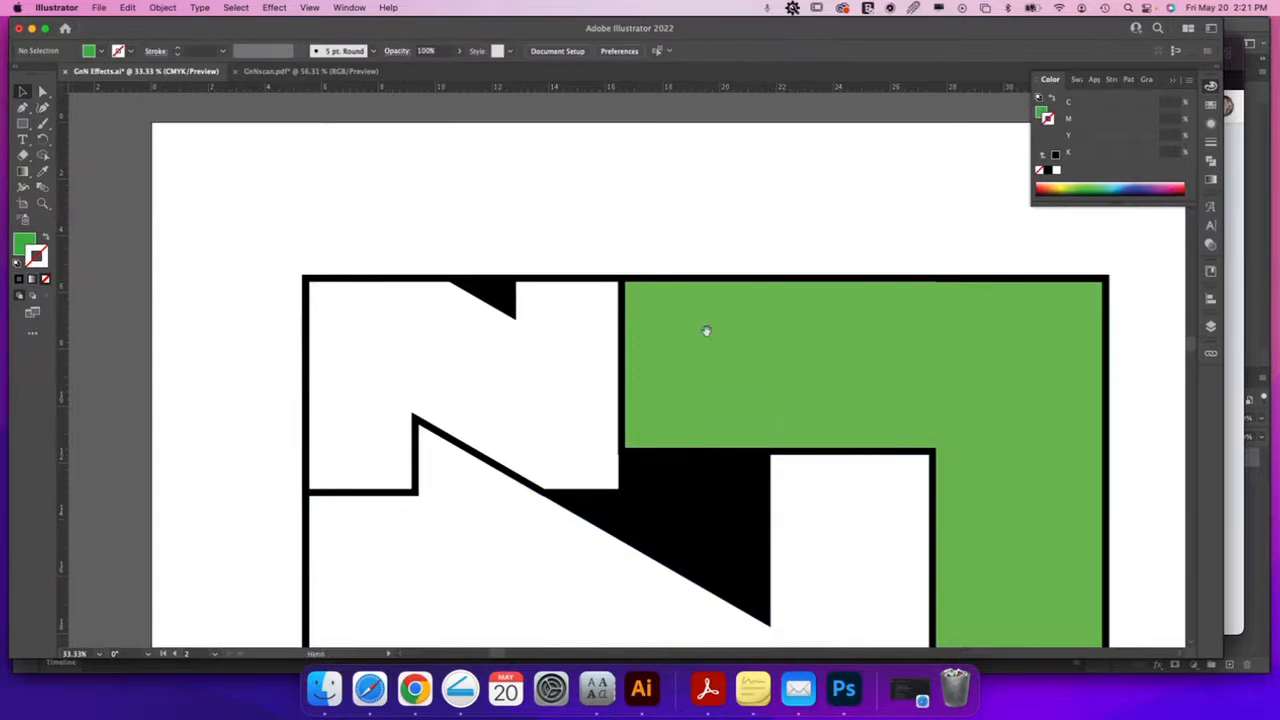
scroll(705, 340, "down", 3)
key("z")
left_click_drag(563, 306, 732, 383)
key("a")
key("z")
left_click_drag(611, 354, 1003, 446)
key("super+y")
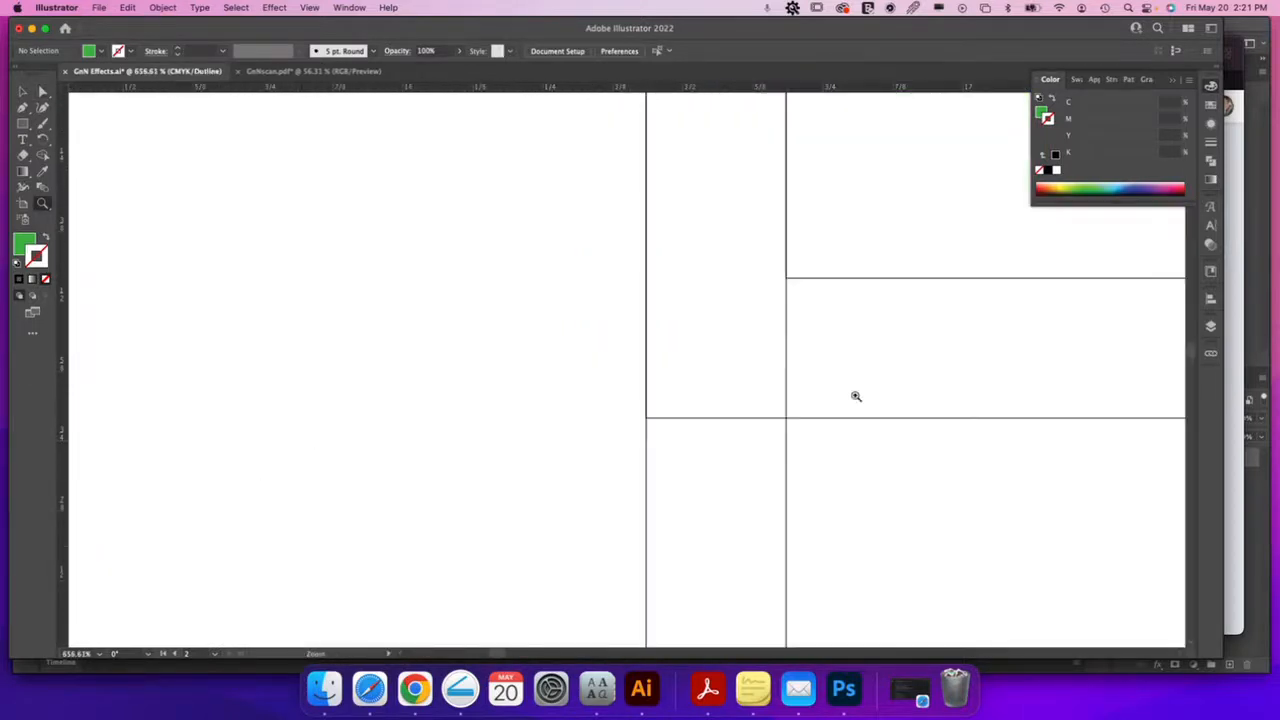
key("super+y")
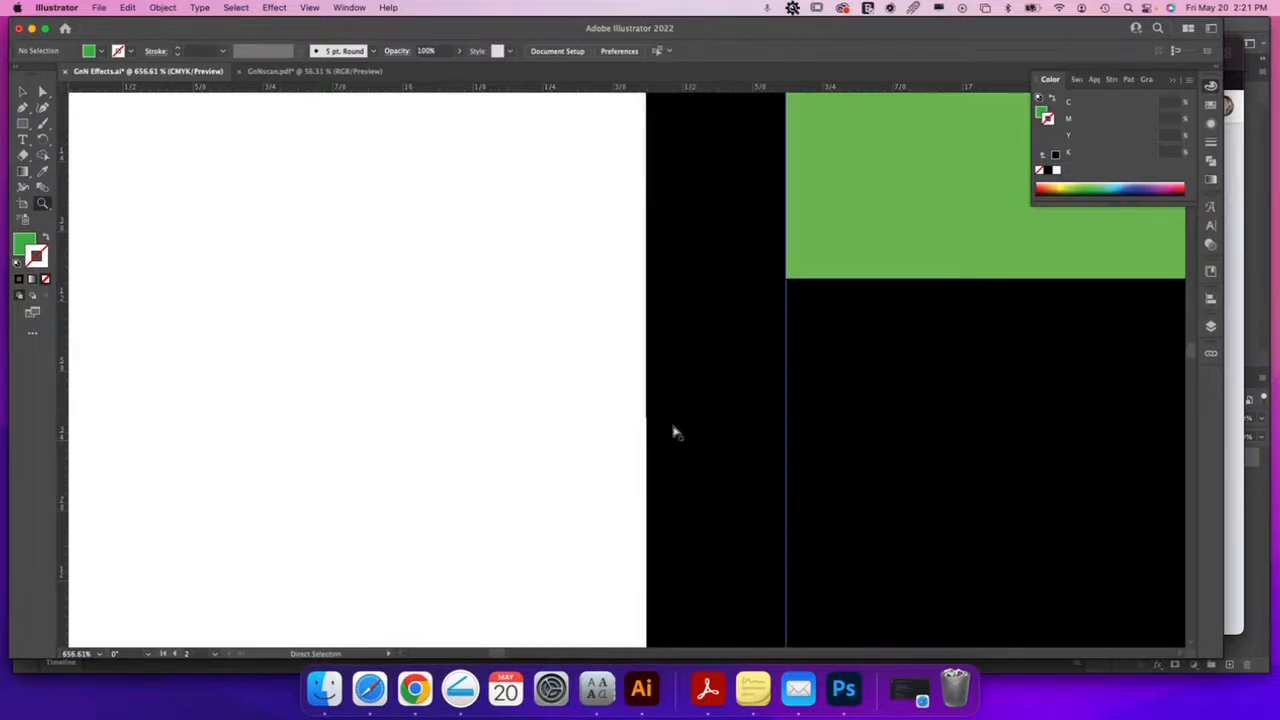
key("super+minus")
key("super+minus")
key("super+minus")
key("super+minus")
key("super+minus")
key("super+minus")
key("super+minus")
key("super+minus")
key("super+minus")
key("super+minus")
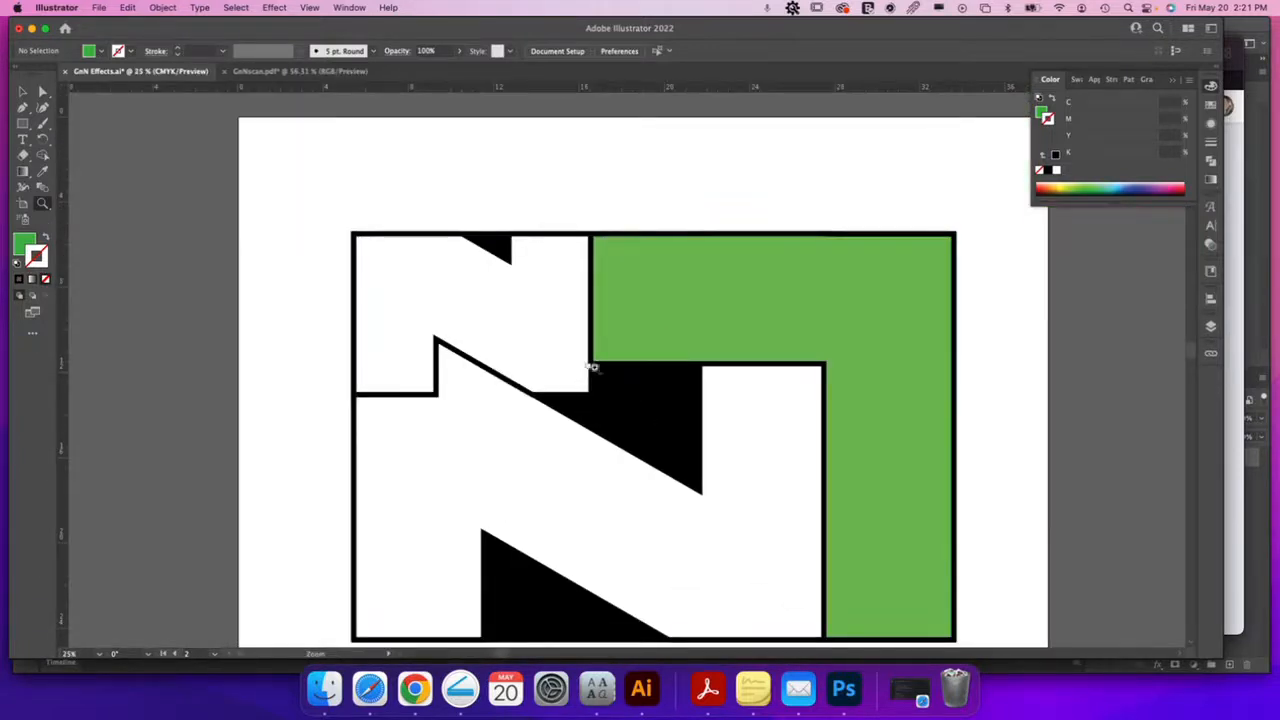
key("v")
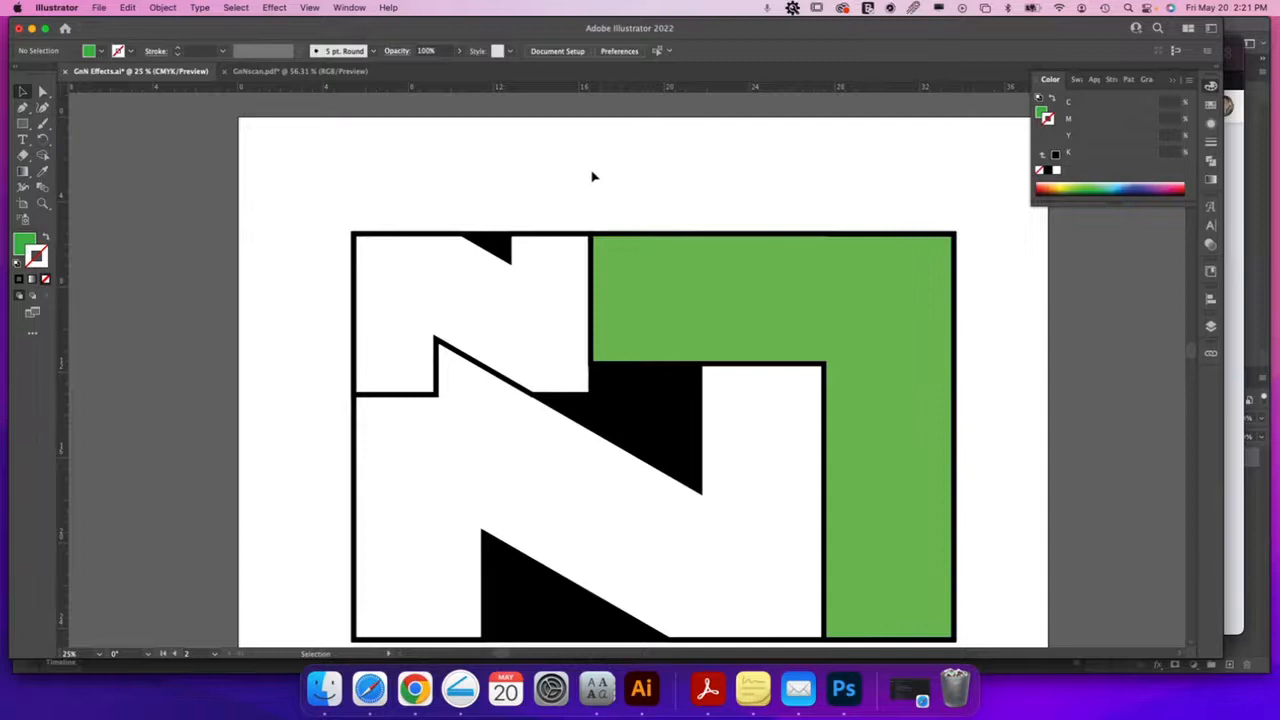
scroll(700, 340, "down", 2)
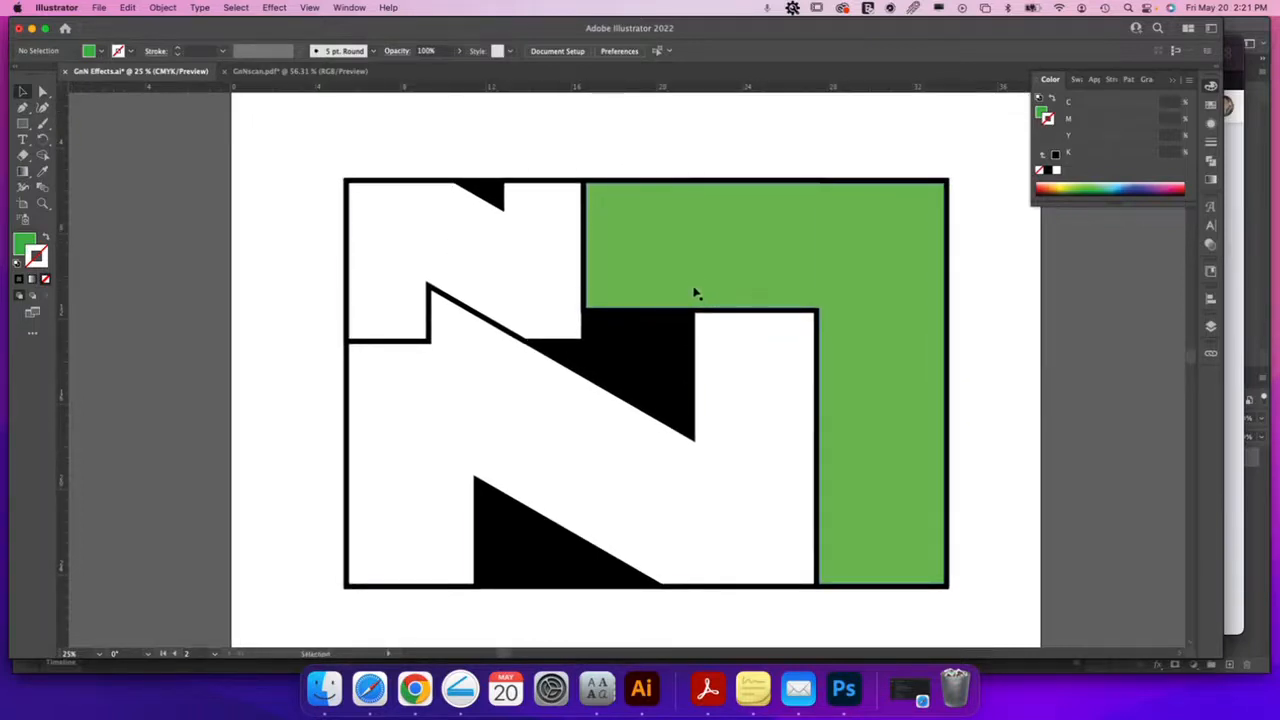
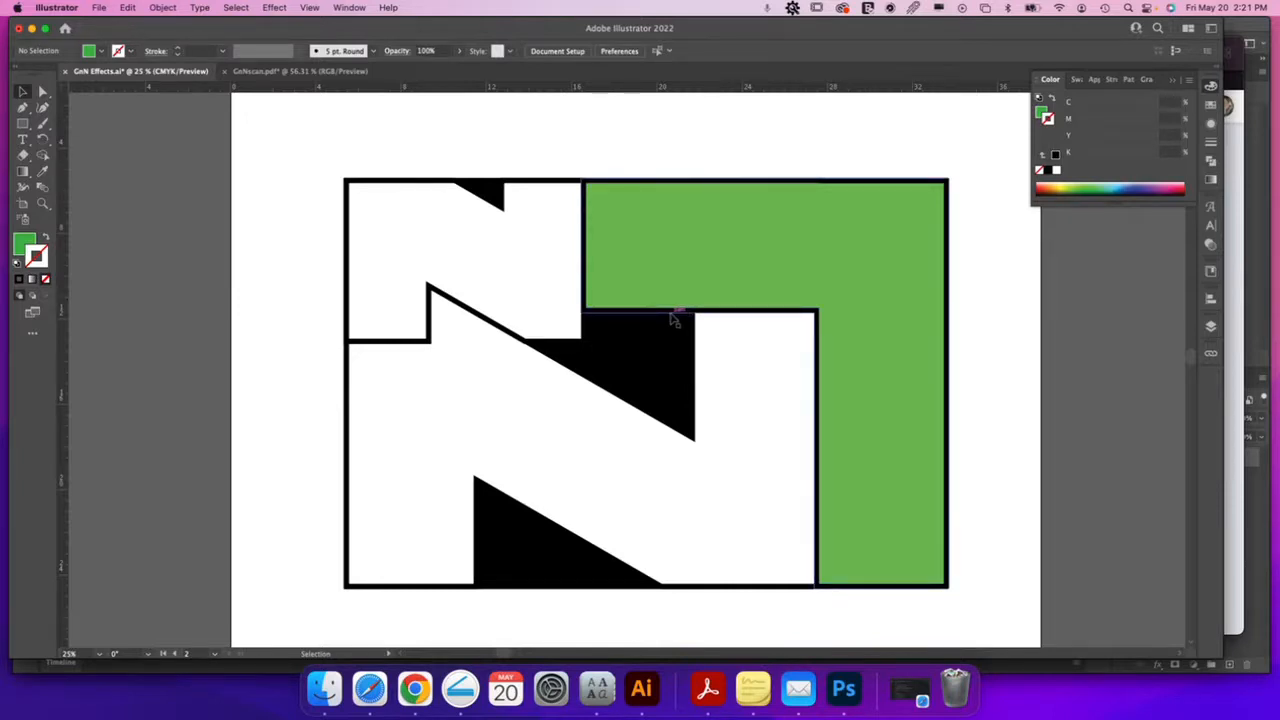
Select three black N pieces, test moving them up and right, then undo the move
left_click(675, 320)
left_click(654, 414, "shift")
left_click(580, 348, "shift")
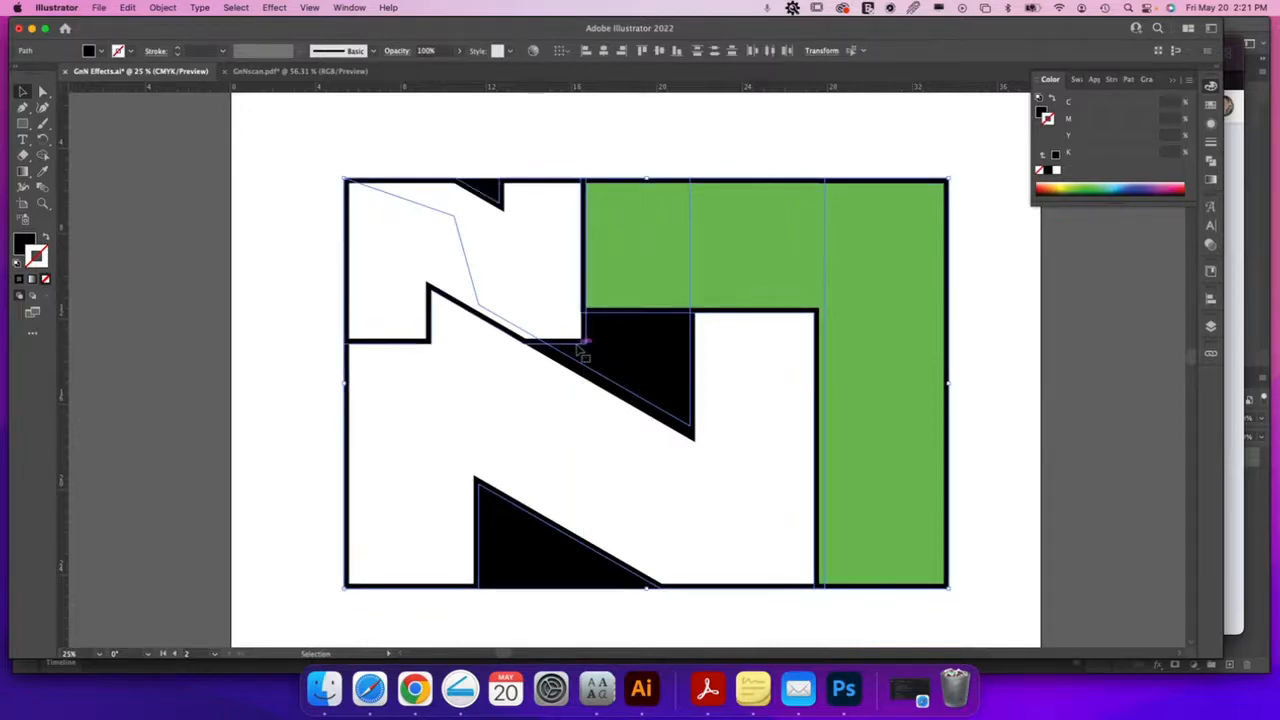
left_click_drag(578, 348, 835, 311)
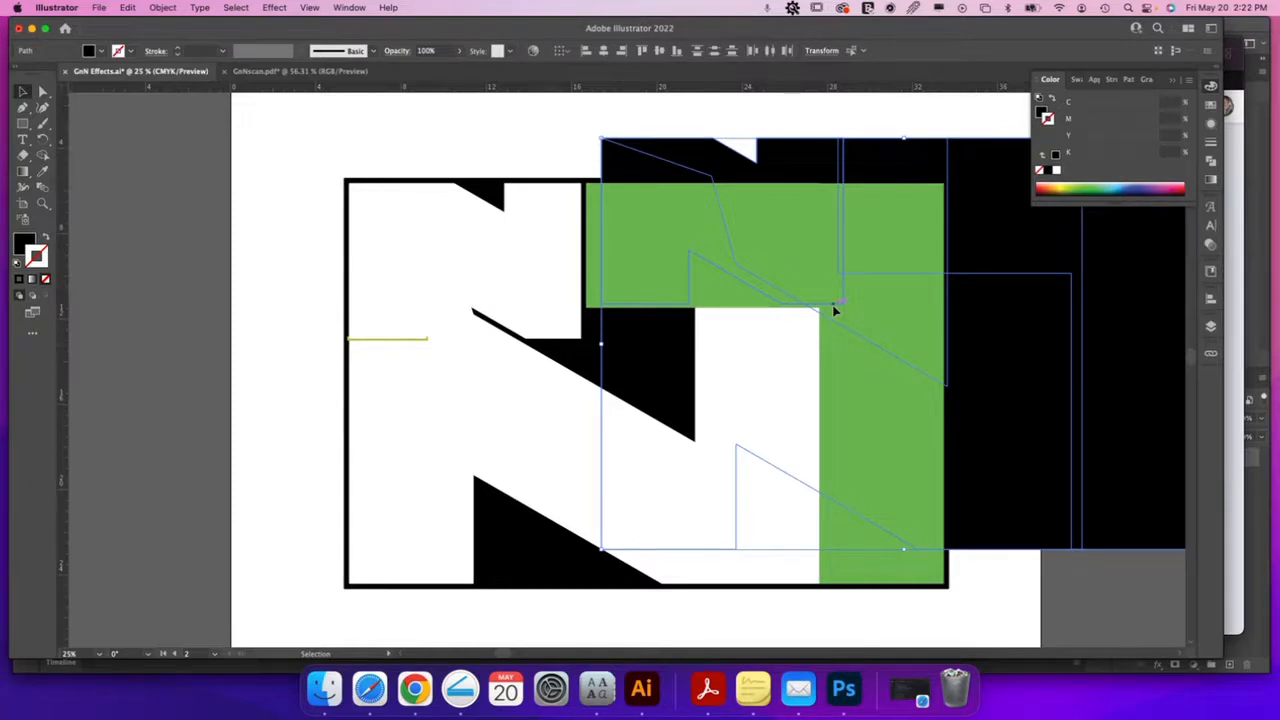
key("super+z")
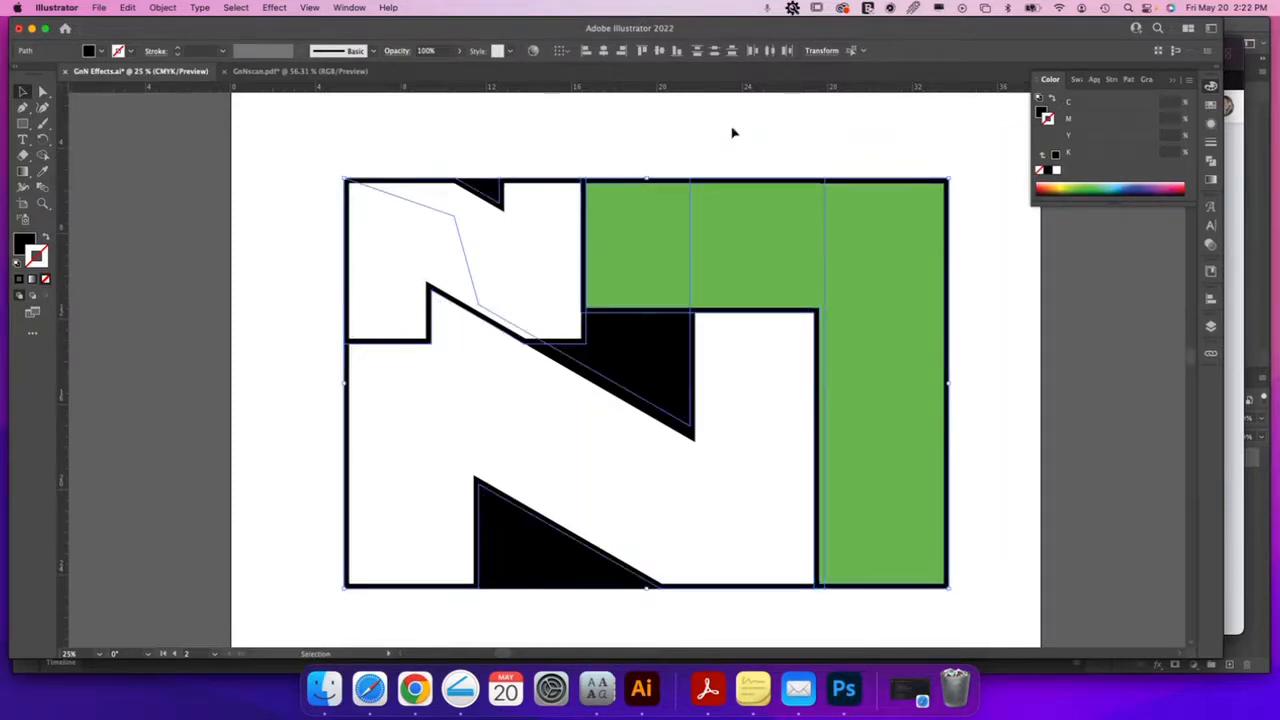
Select the shape under the green area plus the remaining logo shapes and show Pathfinder
left_click(732, 133)
left_click(688, 318)
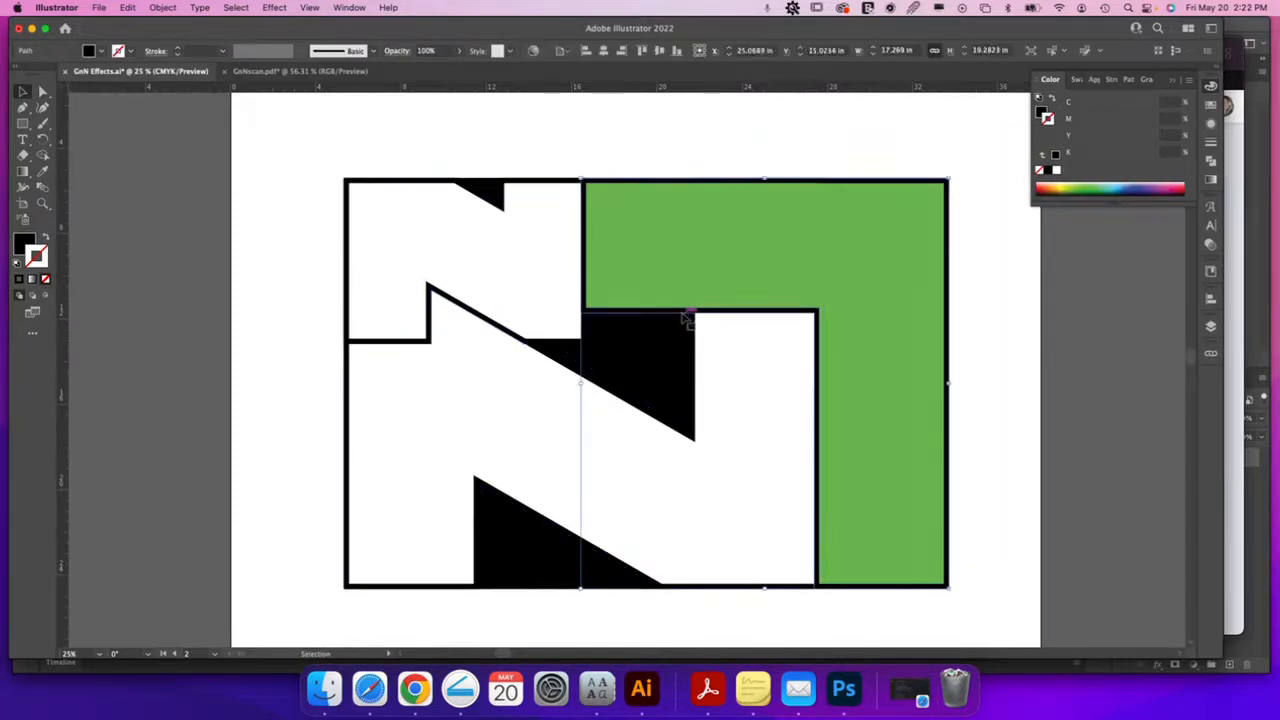
left_click(704, 332, "shift")
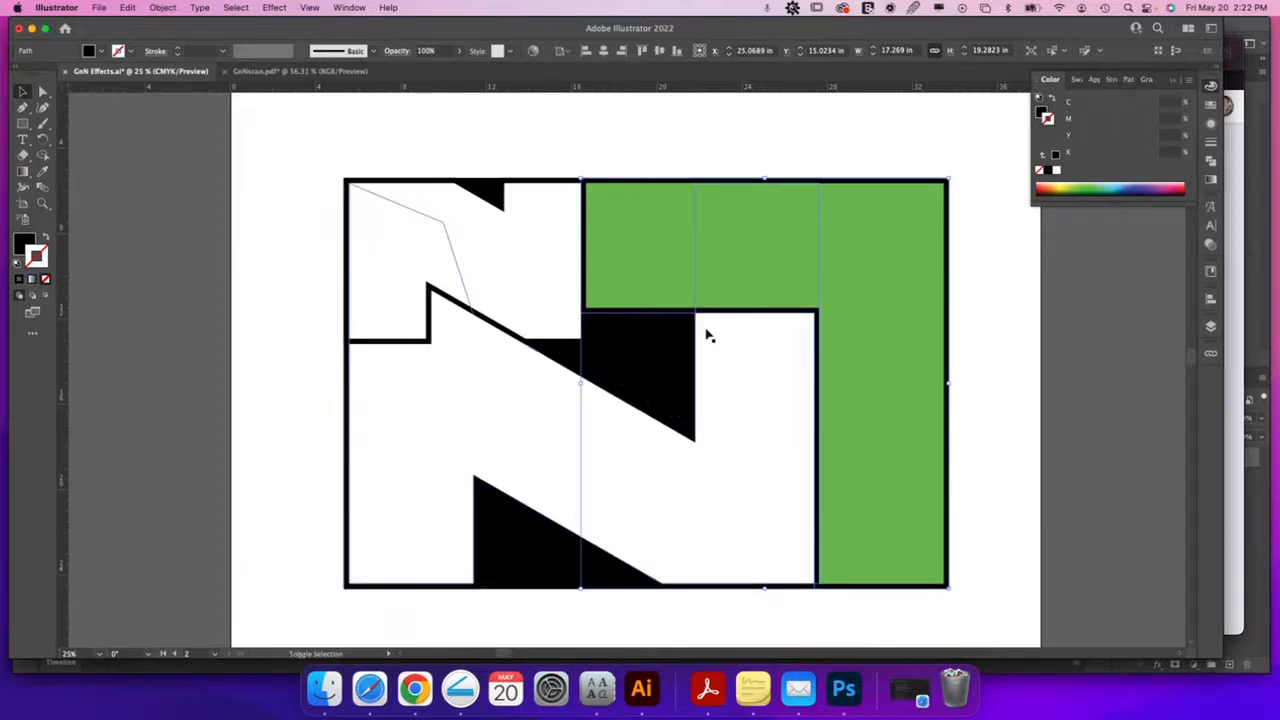
left_click(1211, 162)
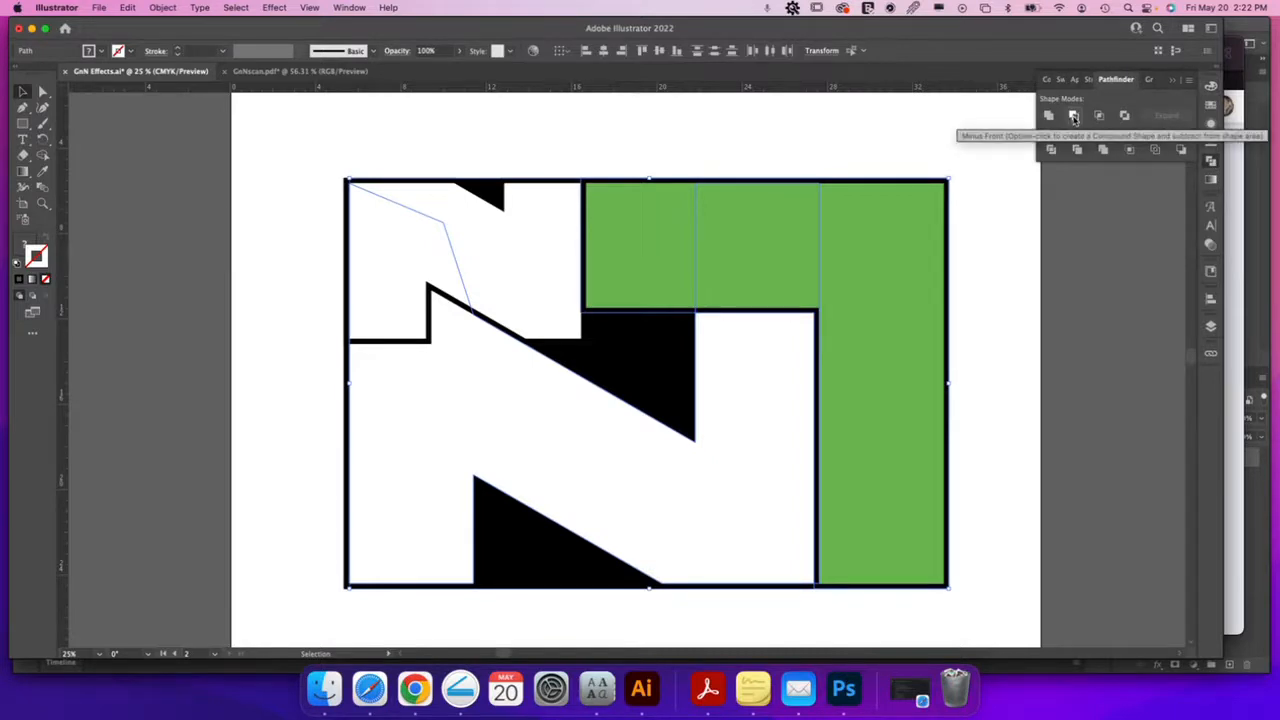
Apply Minus Front, bring the black path to front, then Minus Front it with the white shape
left_click(1074, 116)
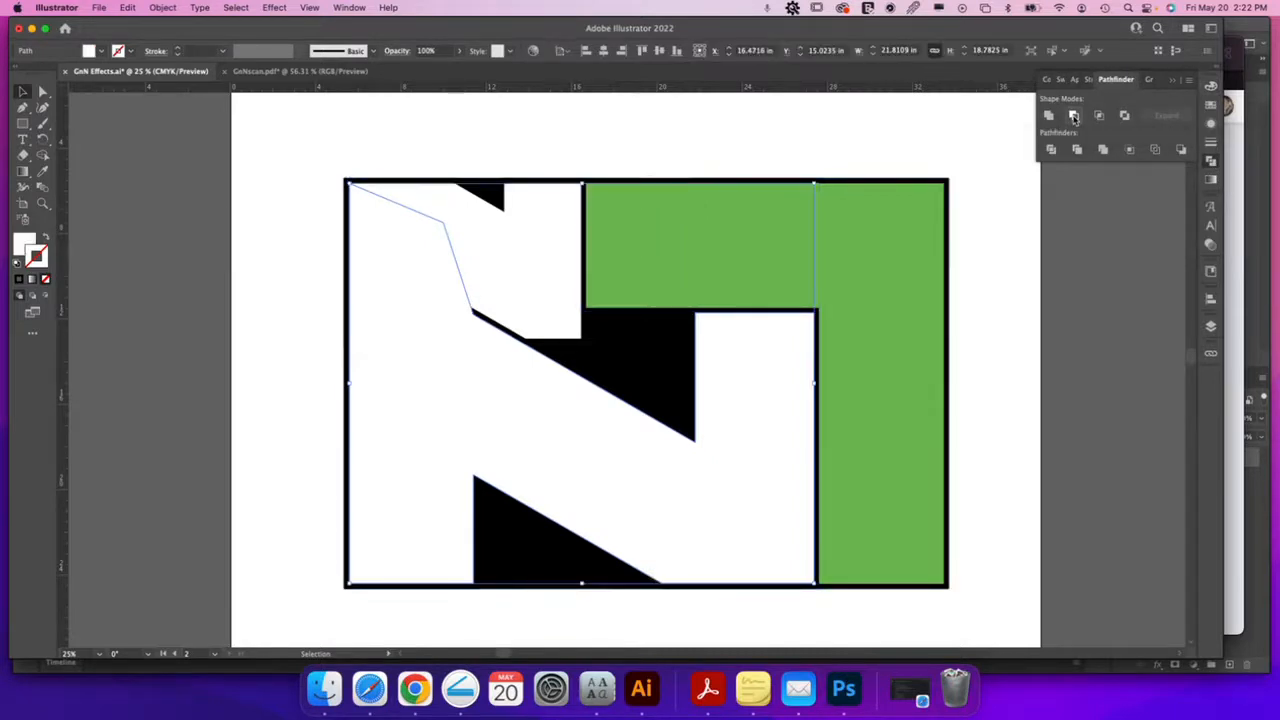
left_click(569, 344)
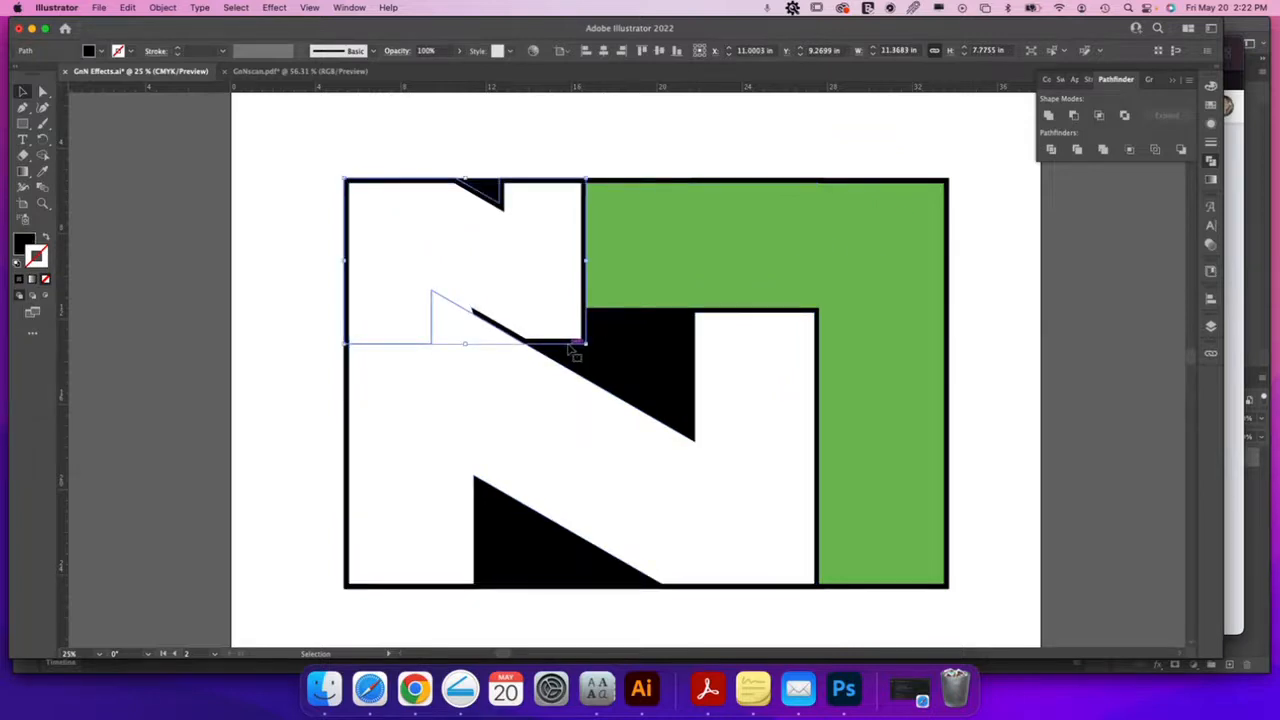
key("super+shift+]")
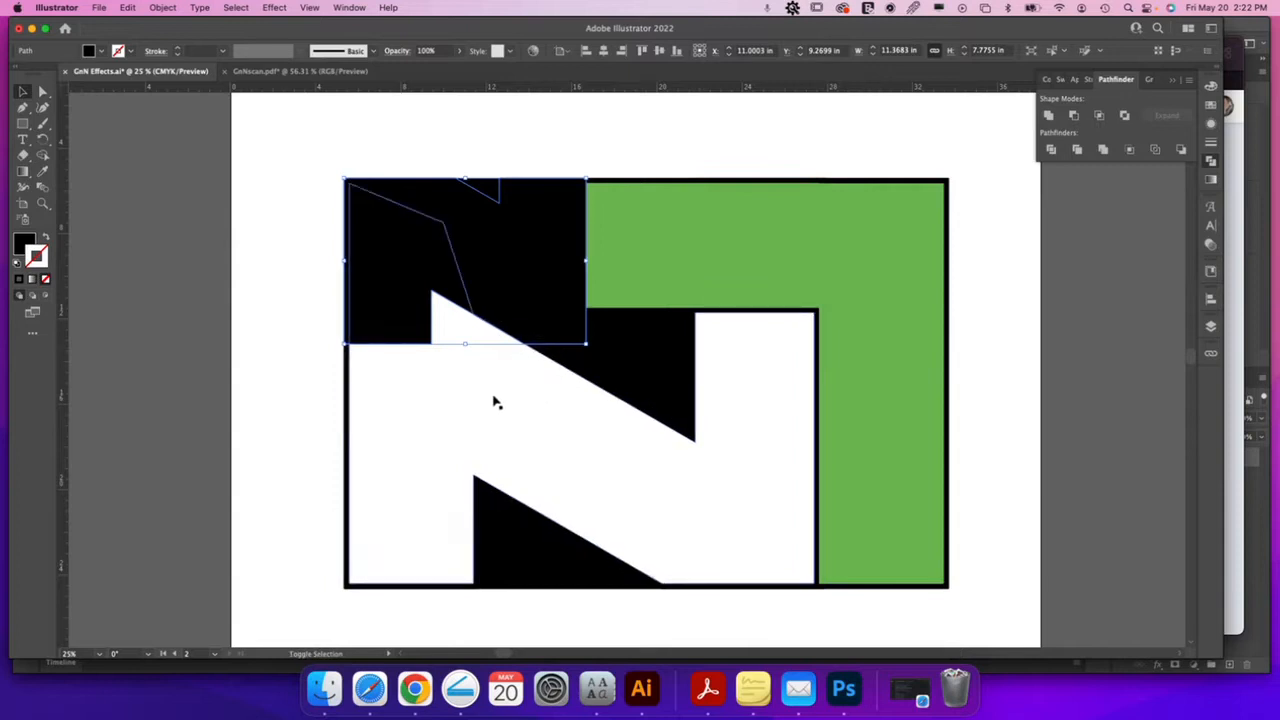
left_click(495, 402, "shift")
left_click(1073, 116)
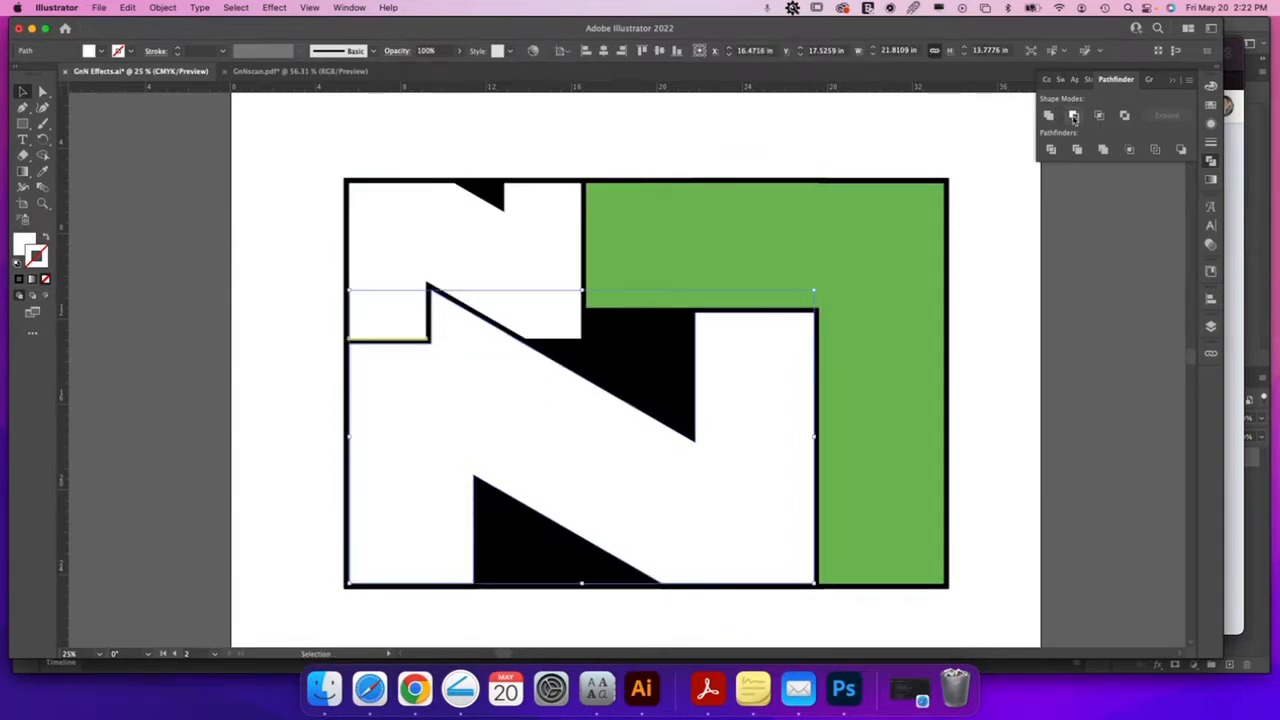
Inspect the top-left pieces, trying a move of the white shape and undoing it
left_click(424, 121)
left_click(408, 343)
left_click(408, 297)
left_click_drag(408, 297, 412, 272)
left_click(387, 340)
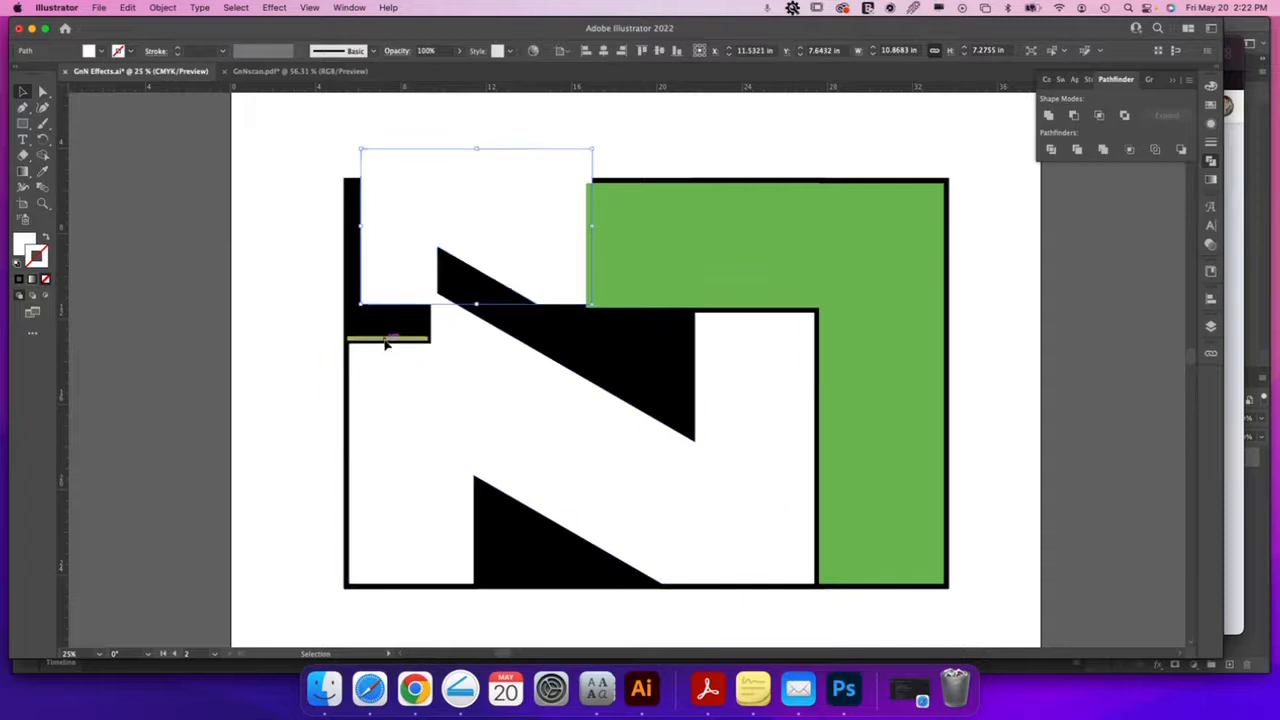
key("super+z")
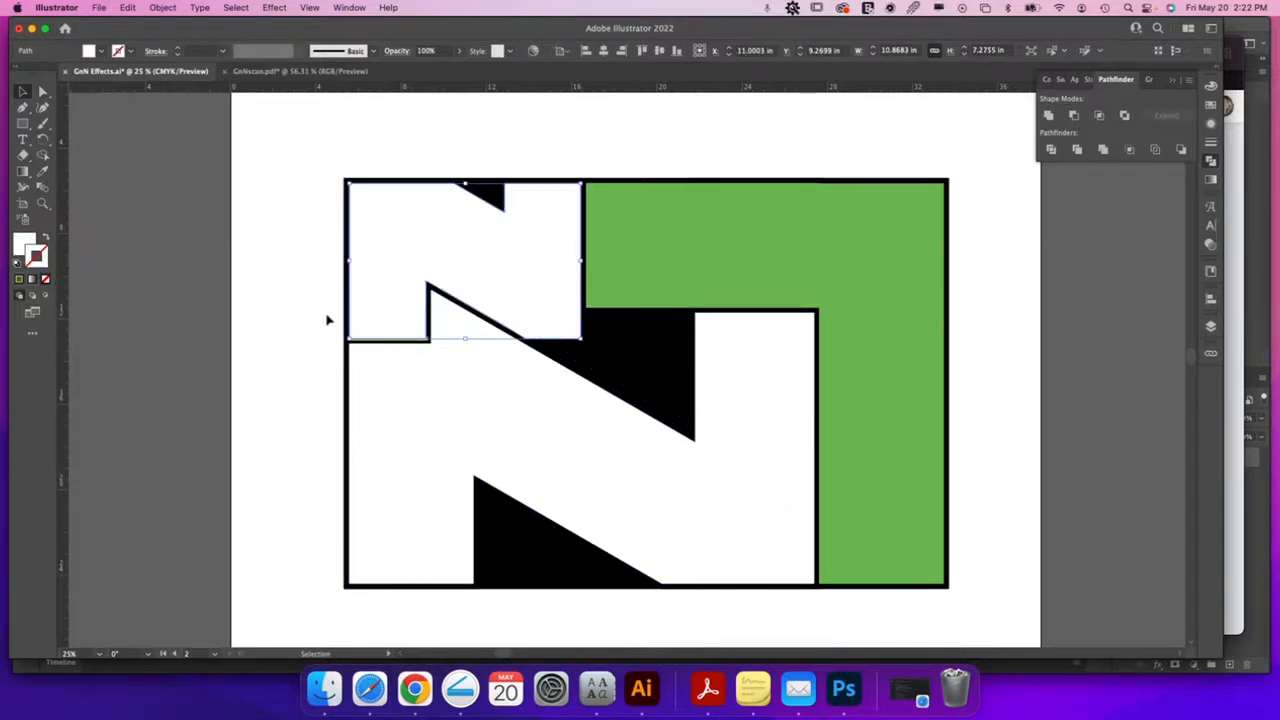
left_click(391, 341)
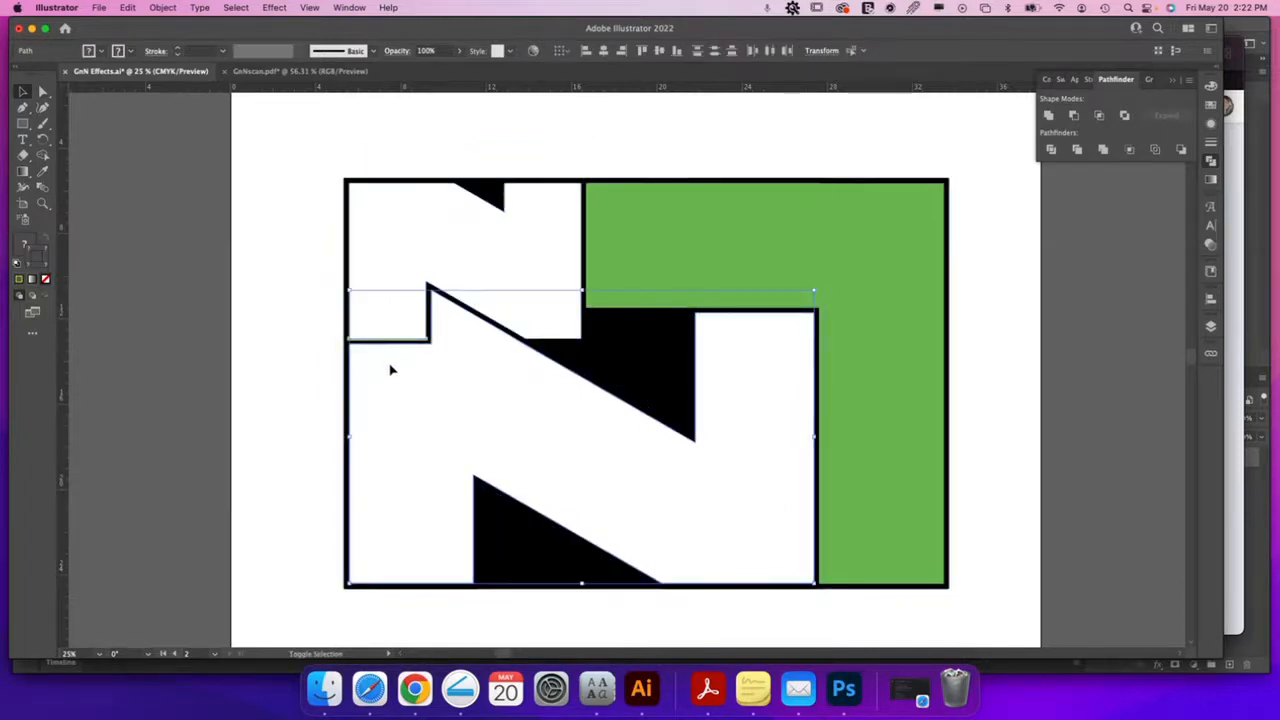
Pull the large stray black path out from behind the logo and delete it
left_click(492, 413)
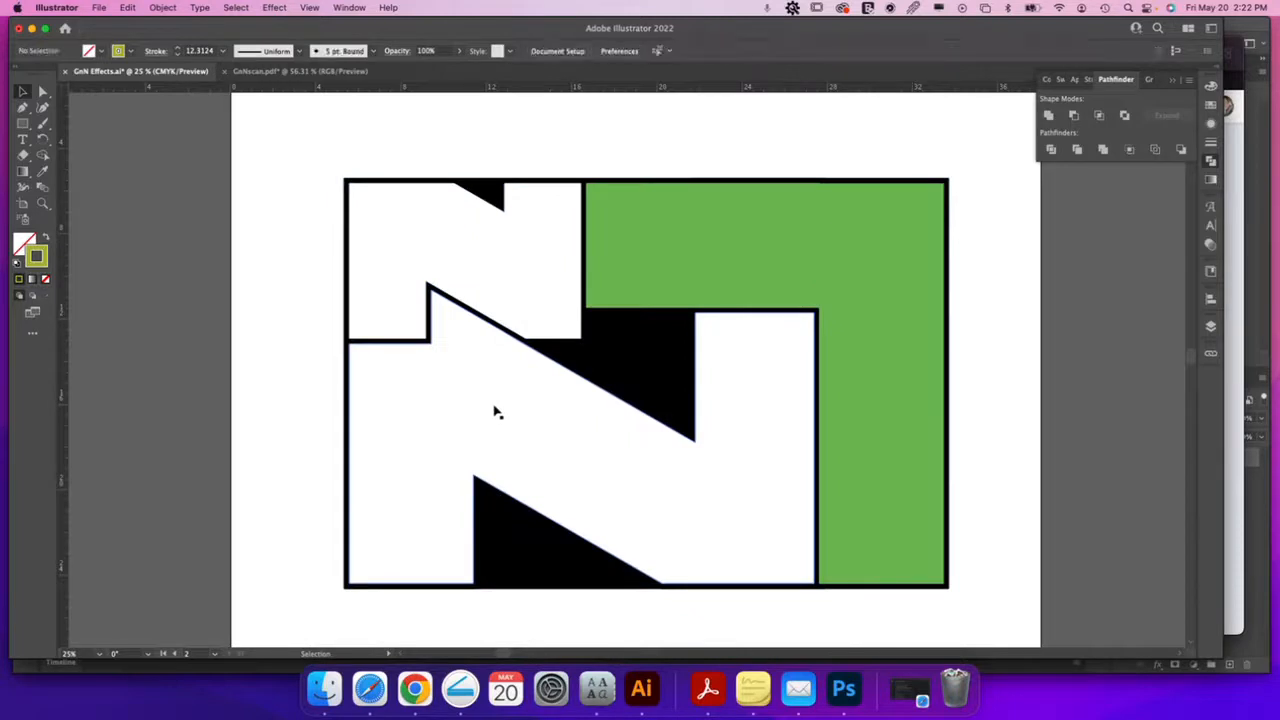
left_click(585, 376)
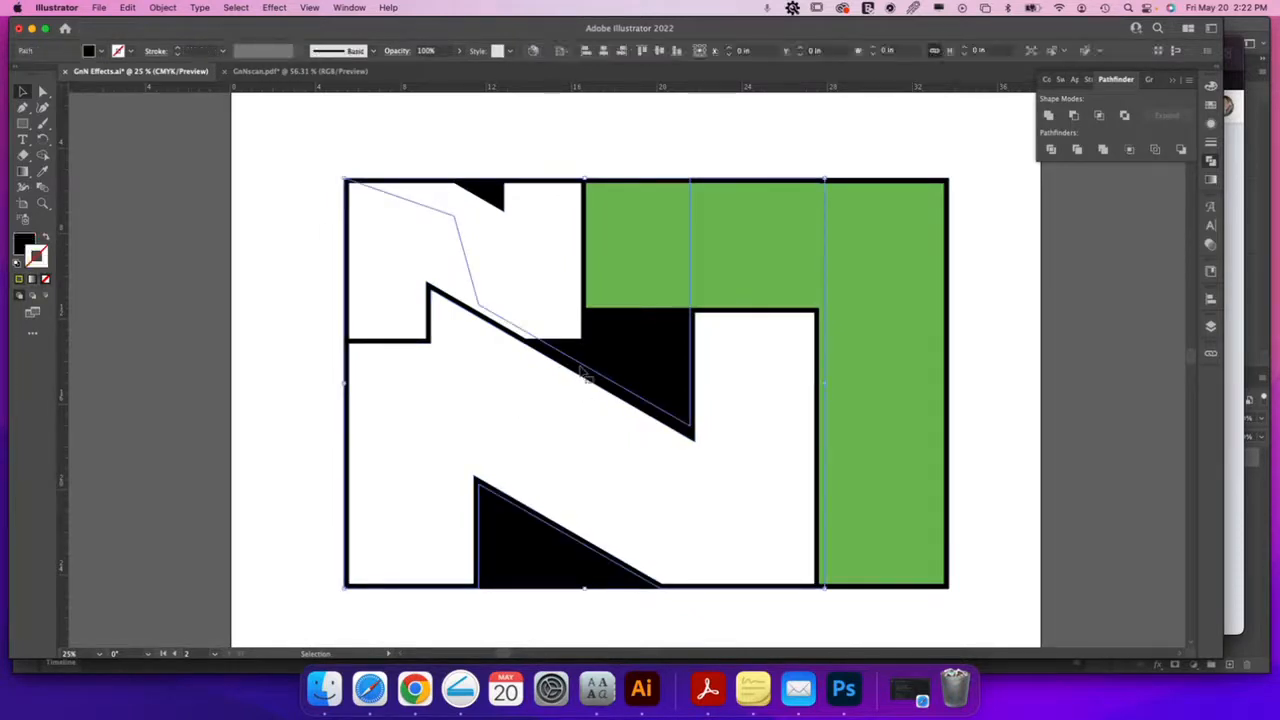
left_click_drag(585, 368, 493, 389)
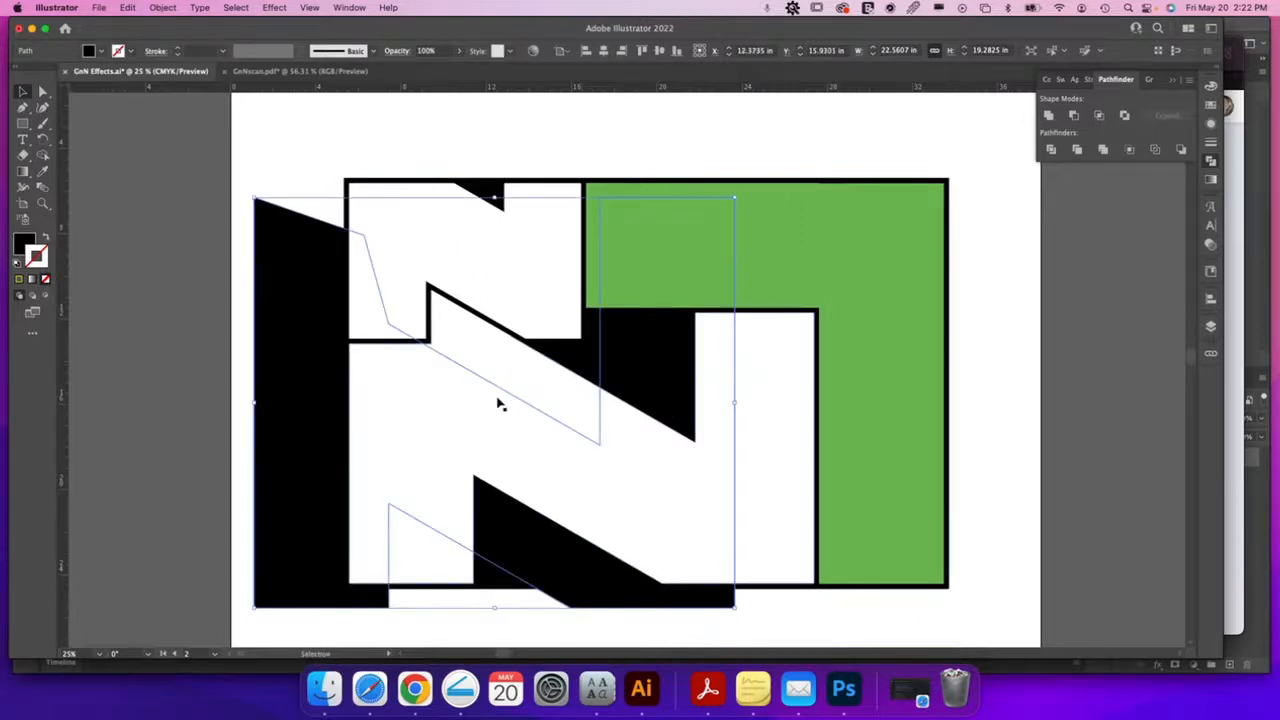
key("Delete")
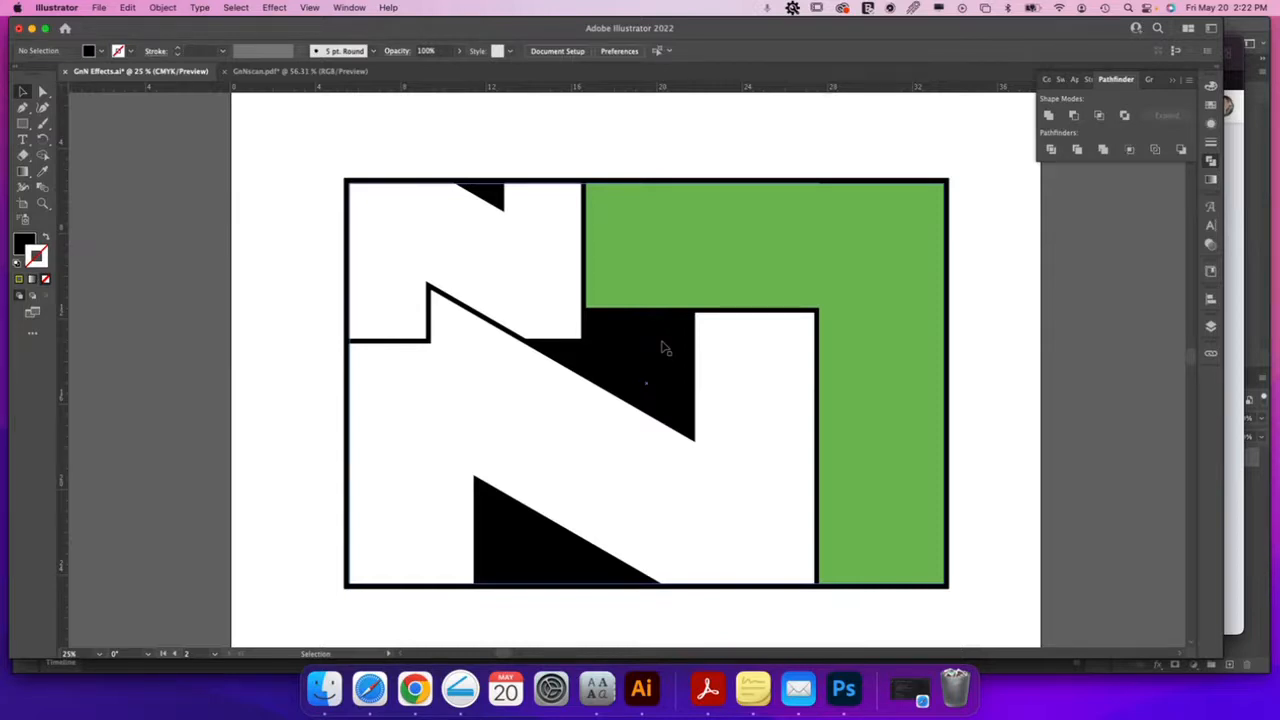
left_click(740, 271)
Fill the green shape with white and zoom out to the sketch artboards
left_click(1210, 87)
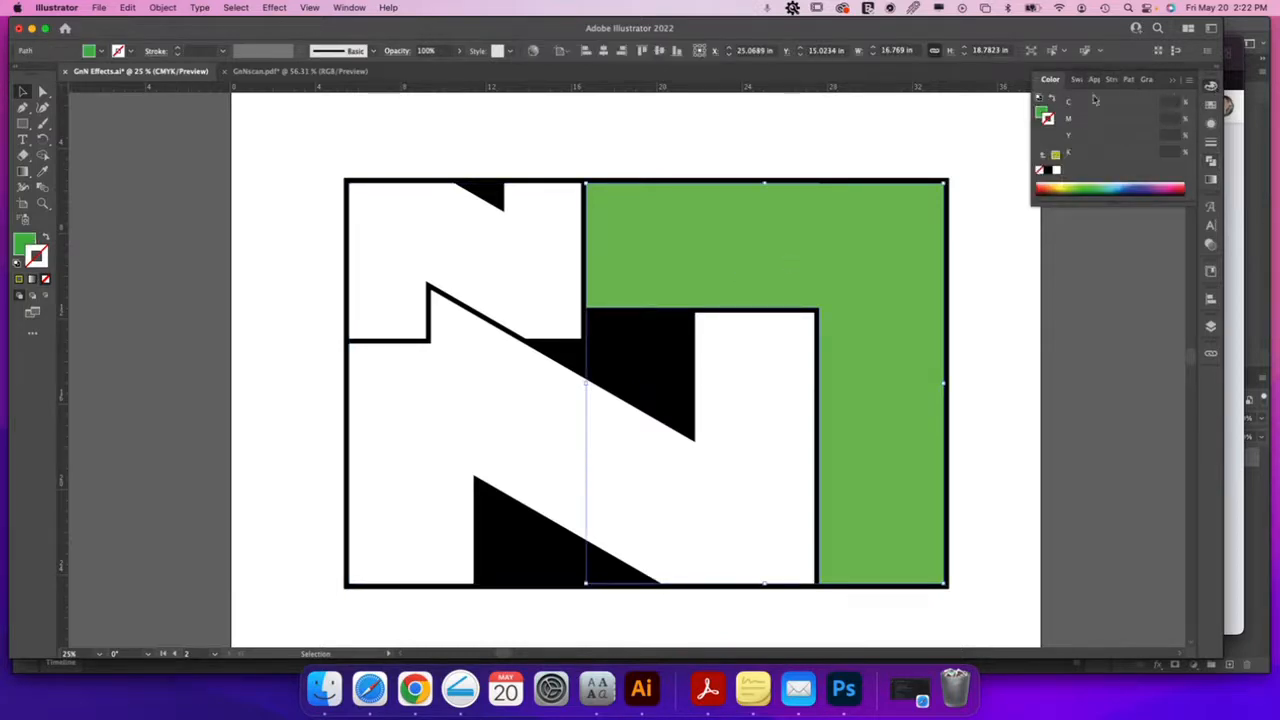
left_click(1057, 170)
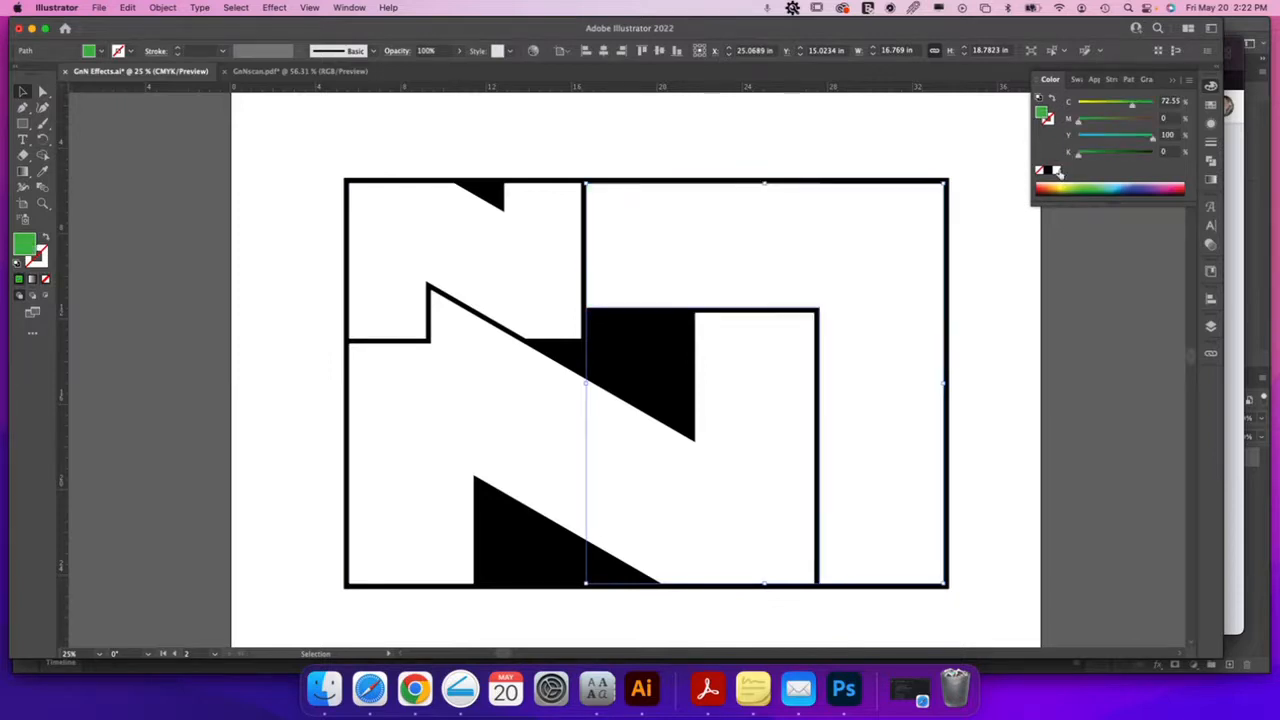
left_click(996, 327)
key("super+minus")
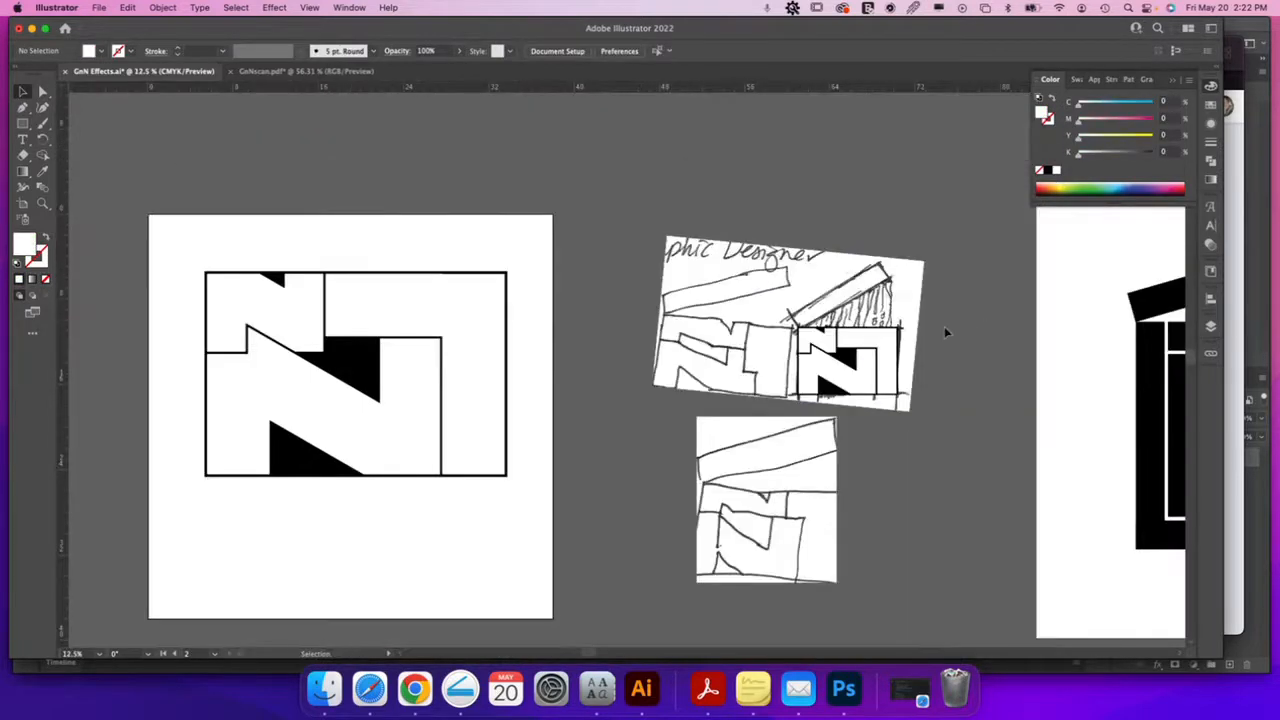
left_click_drag(817, 363, 720, 363)
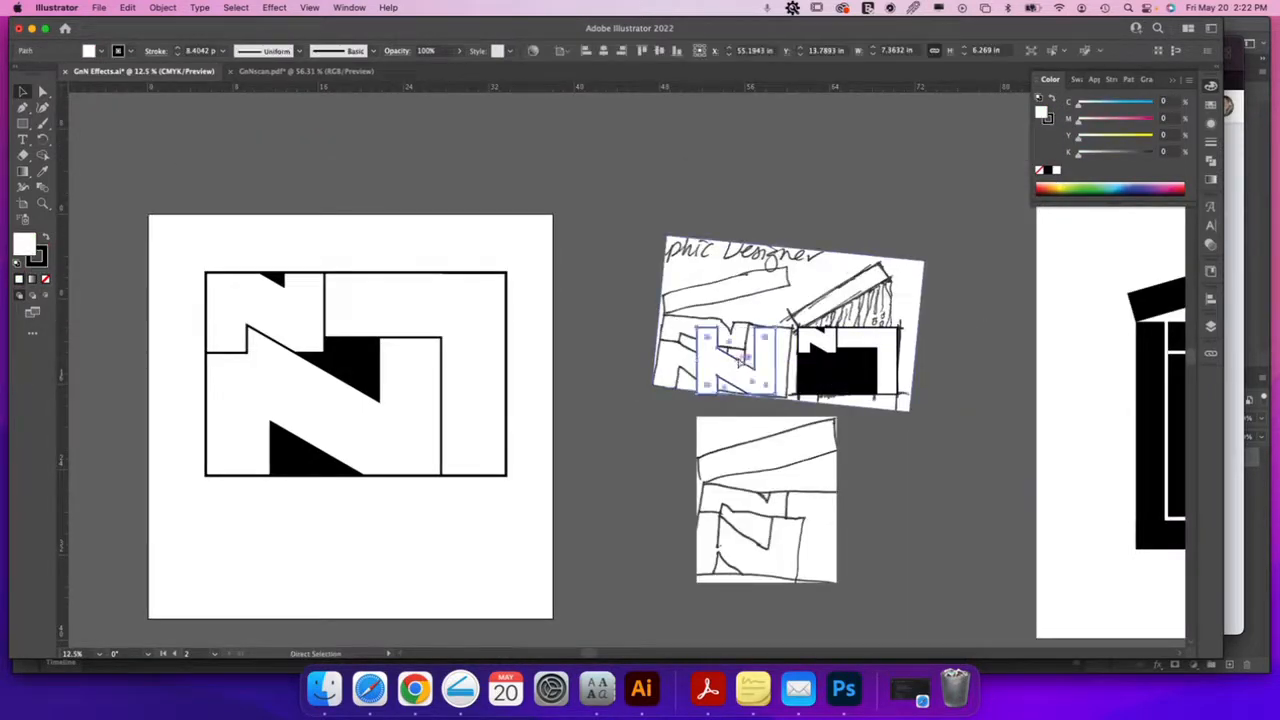
key("super+z")
Place a copy of the sketch image above the N logo, then zoom back in
mouse_move(876, 286)
left_mouse_down()
mouse_move(810, 288)
mouse_move(373, 213)
mouse_move(375, 164)
mouse_move(434, 150)
left_mouse_up()
key("z")
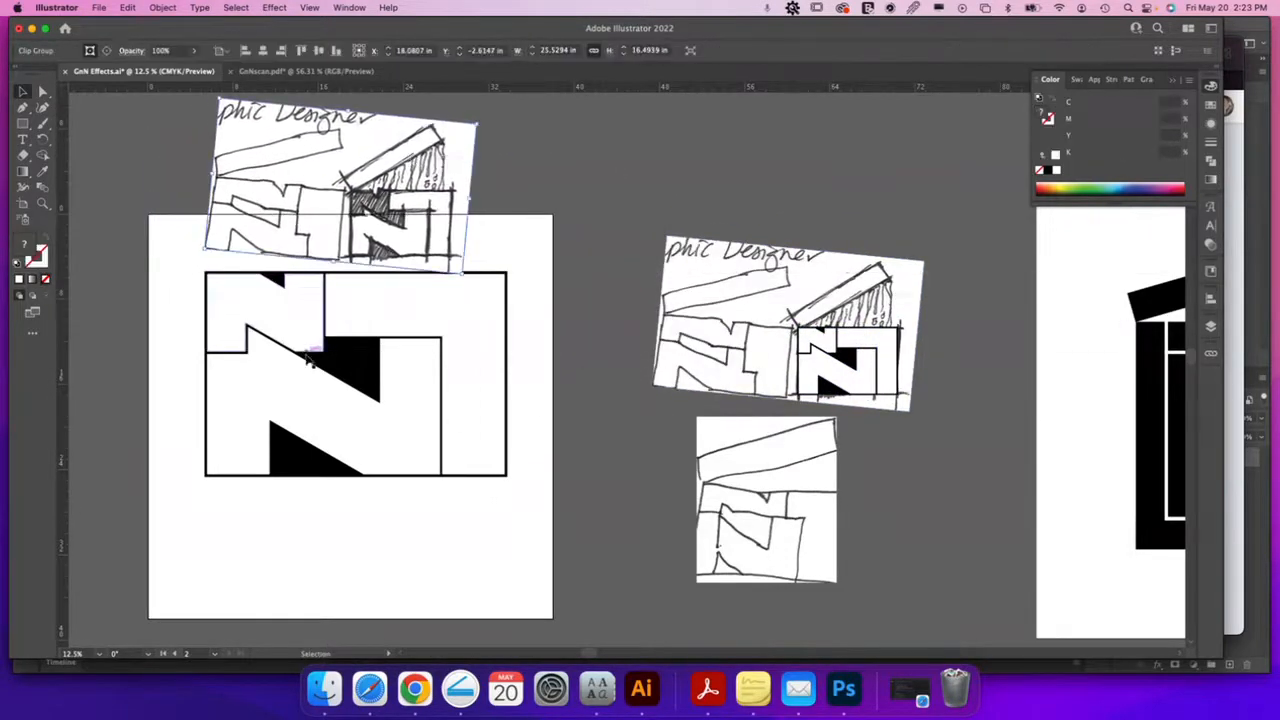
left_click_drag(305, 352, 640, 385)
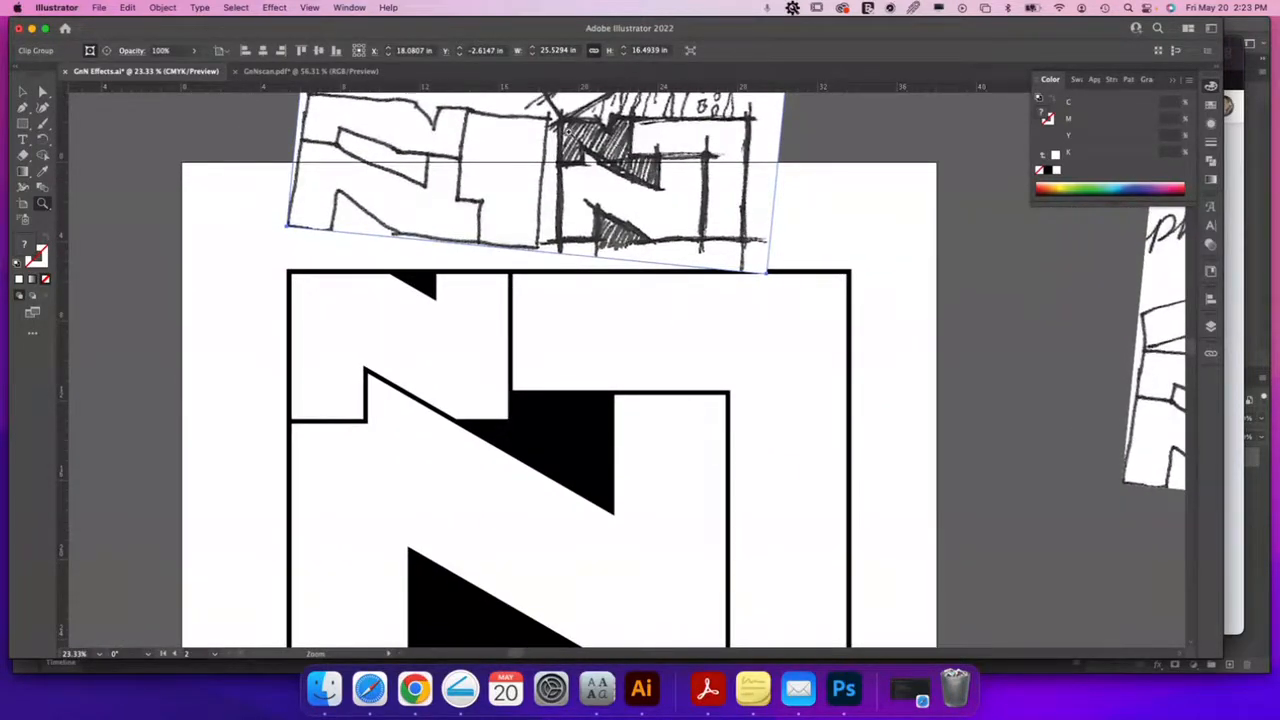
key("v")
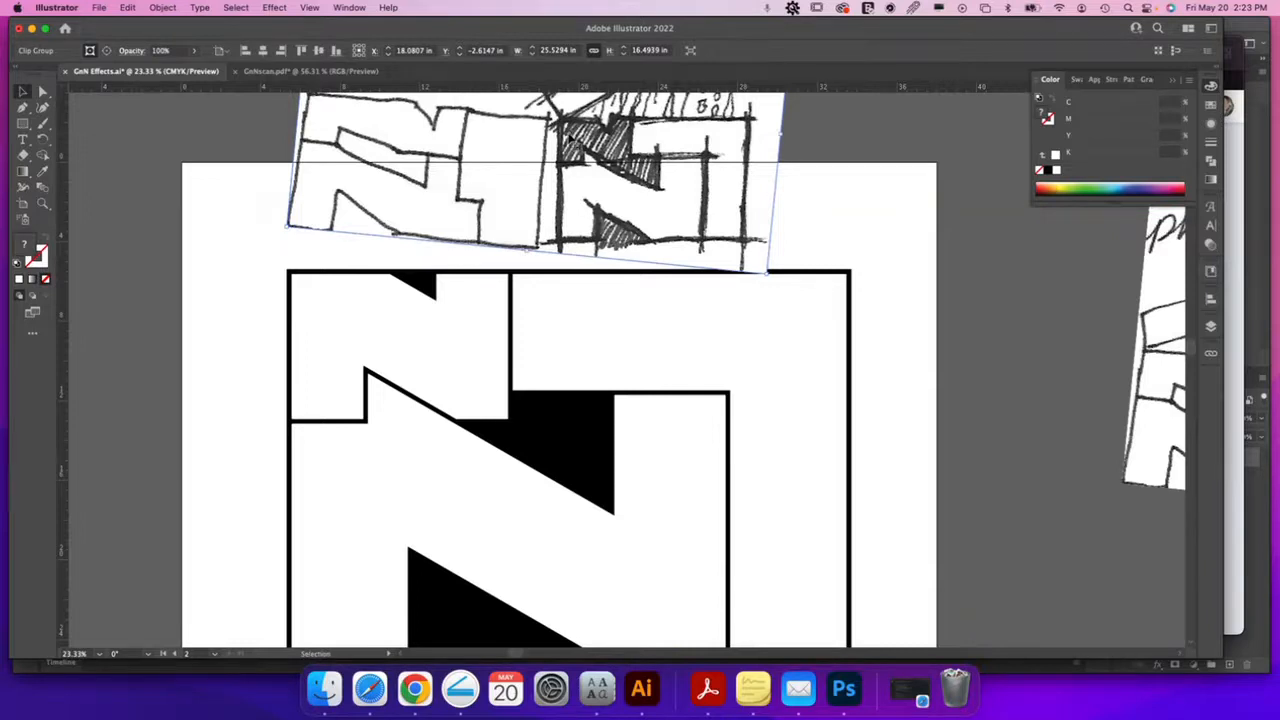
Browse the Effect menu, then select the black background rectangle
left_click(272, 8)
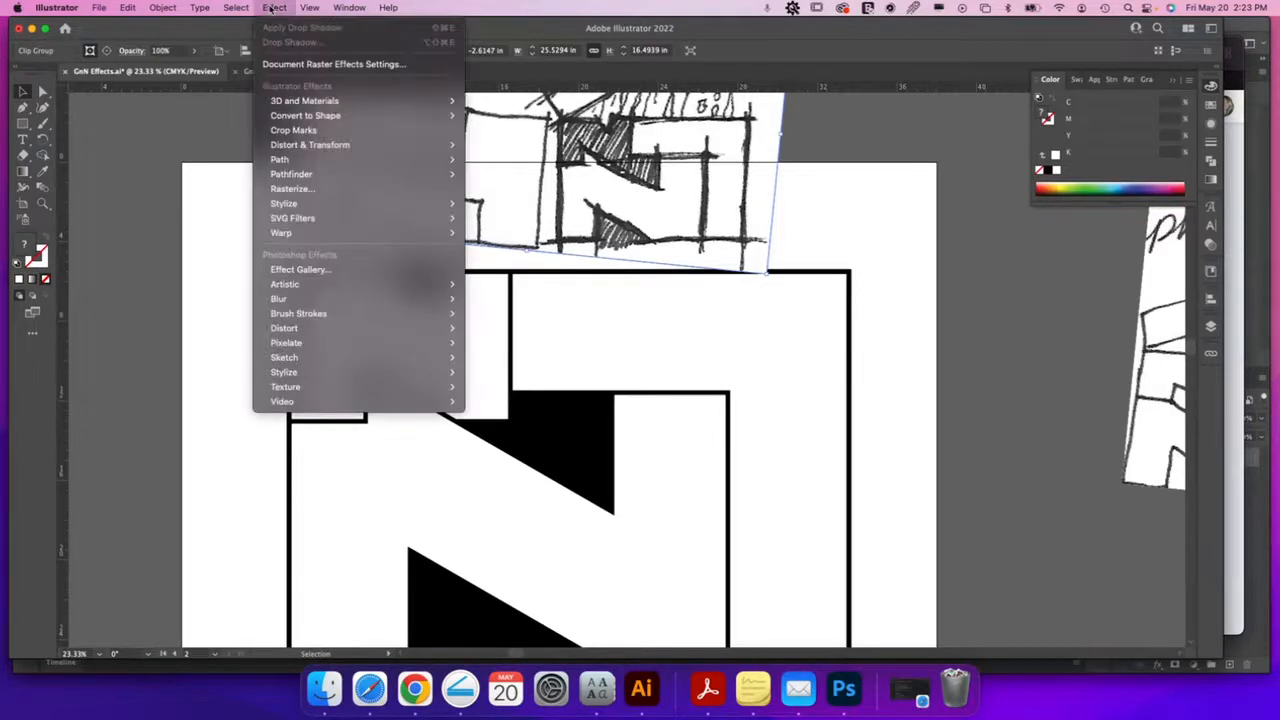
mouse_move(308, 147)
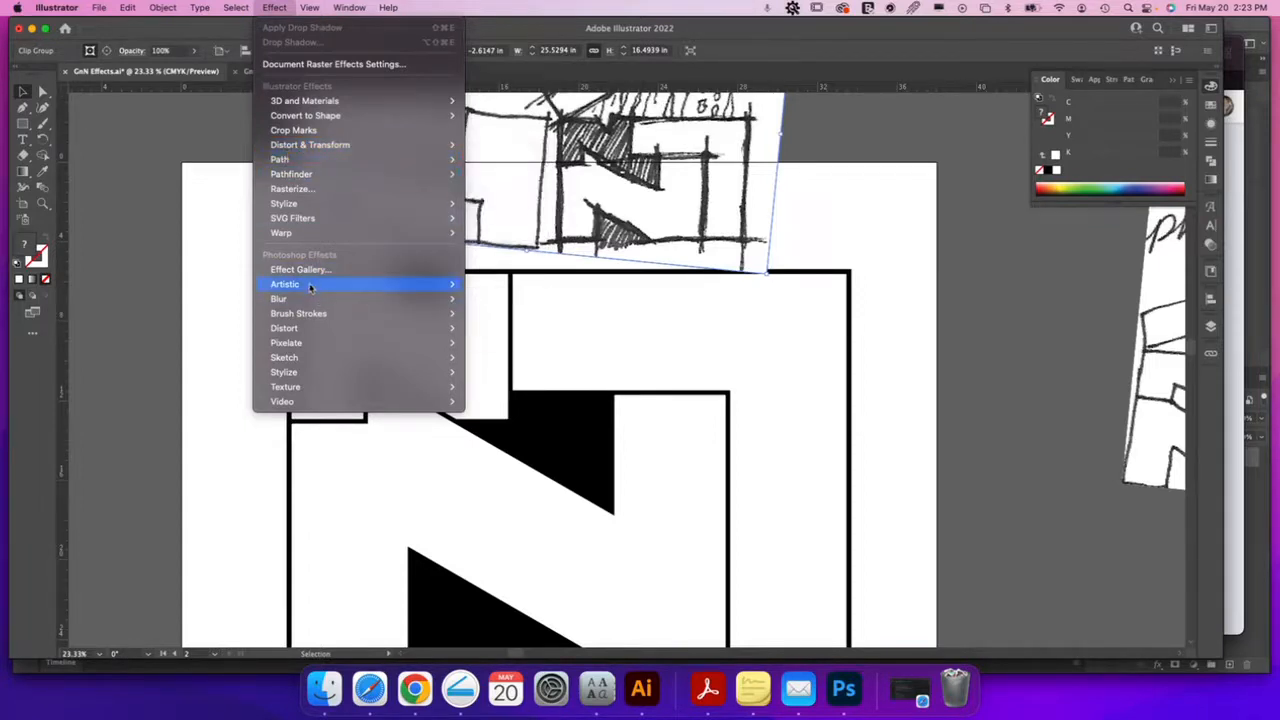
mouse_move(310, 286)
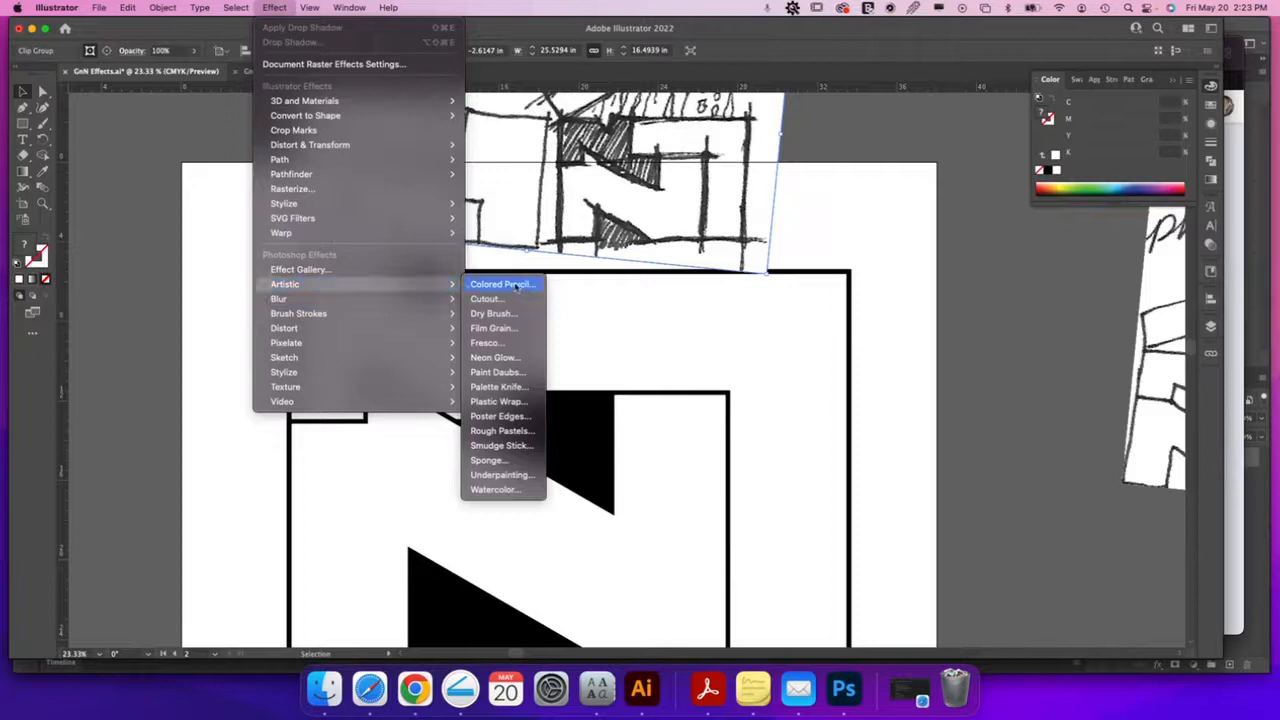
mouse_move(236, 8)
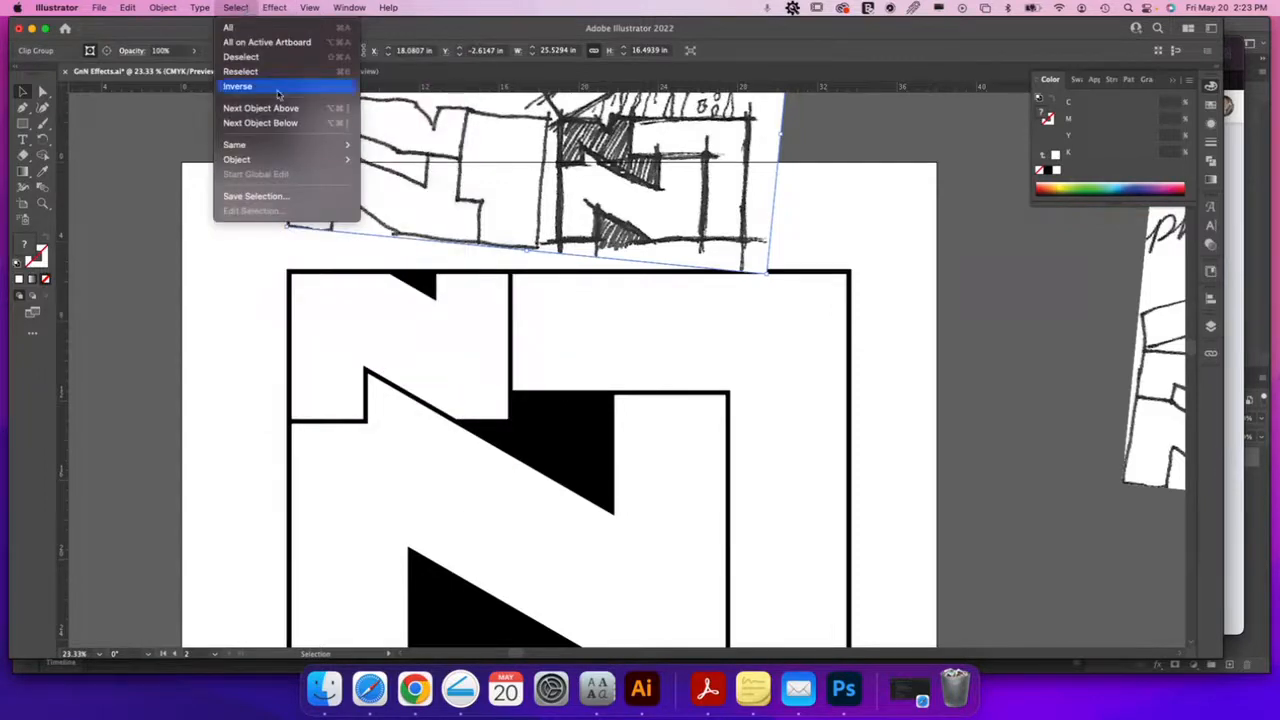
left_click(566, 432)
left_click(567, 433)
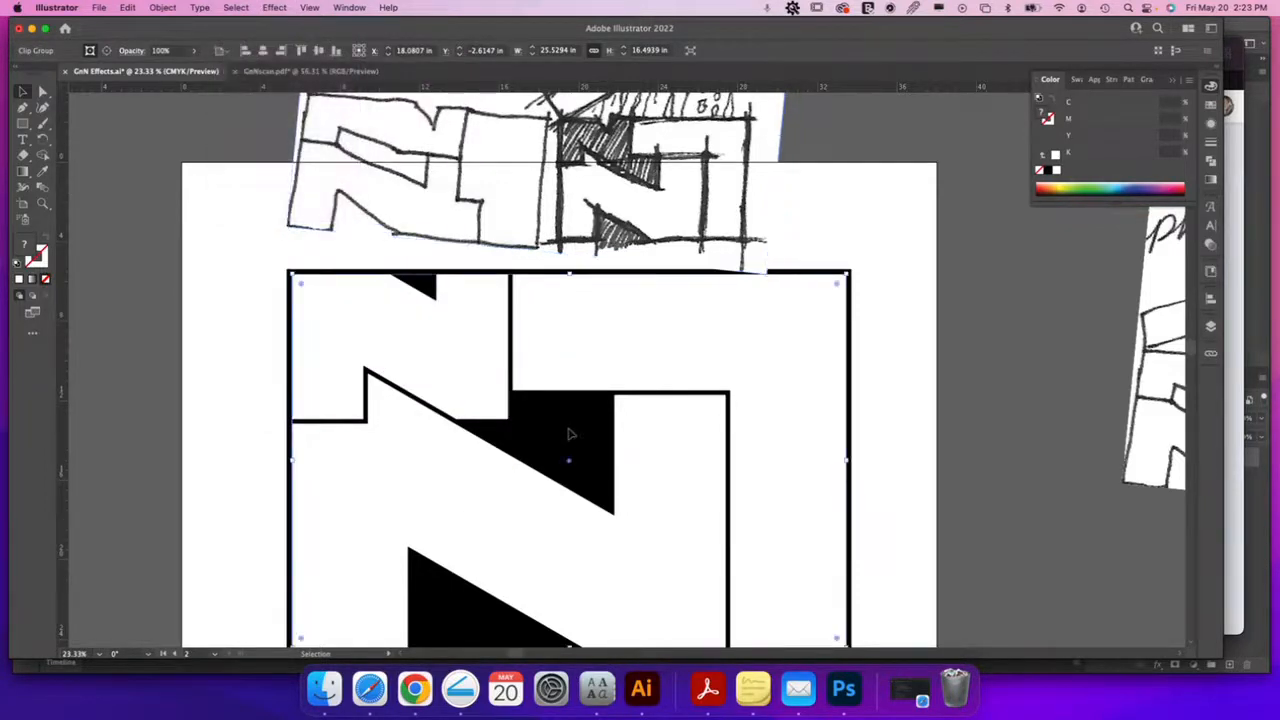
Open the Effect Gallery for the selected rectangle
left_click(276, 8)
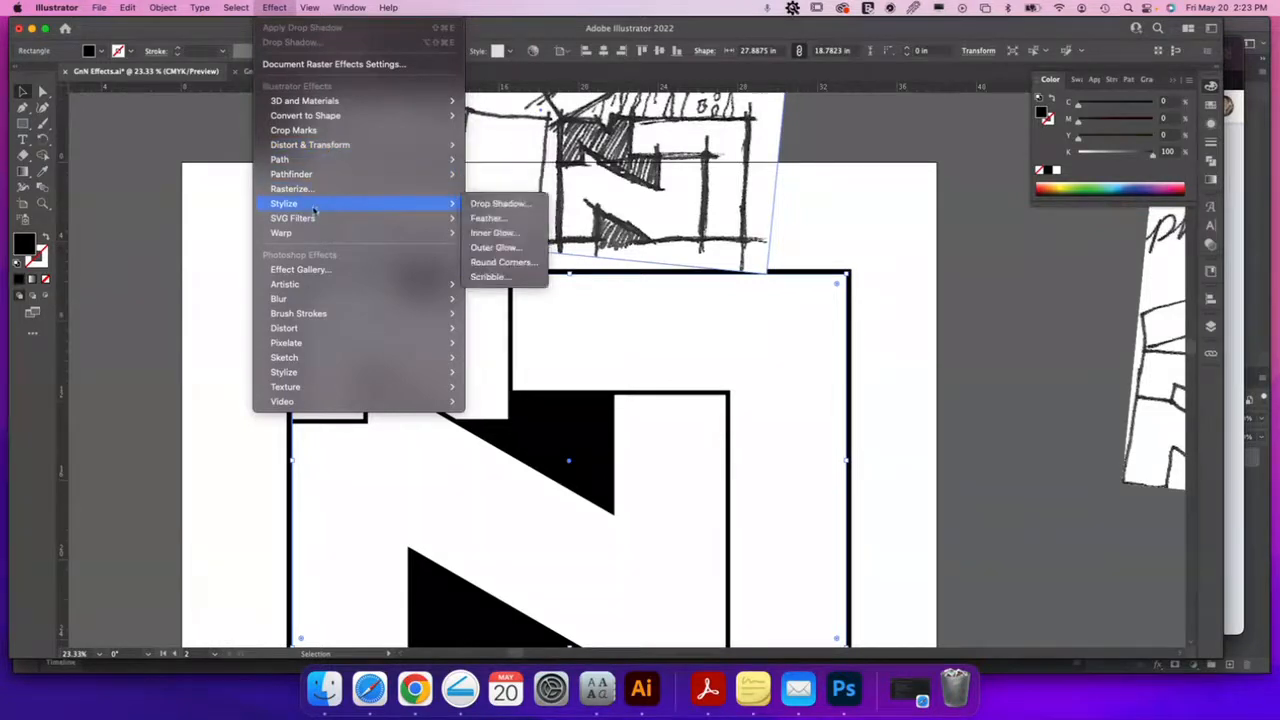
mouse_move(310, 227)
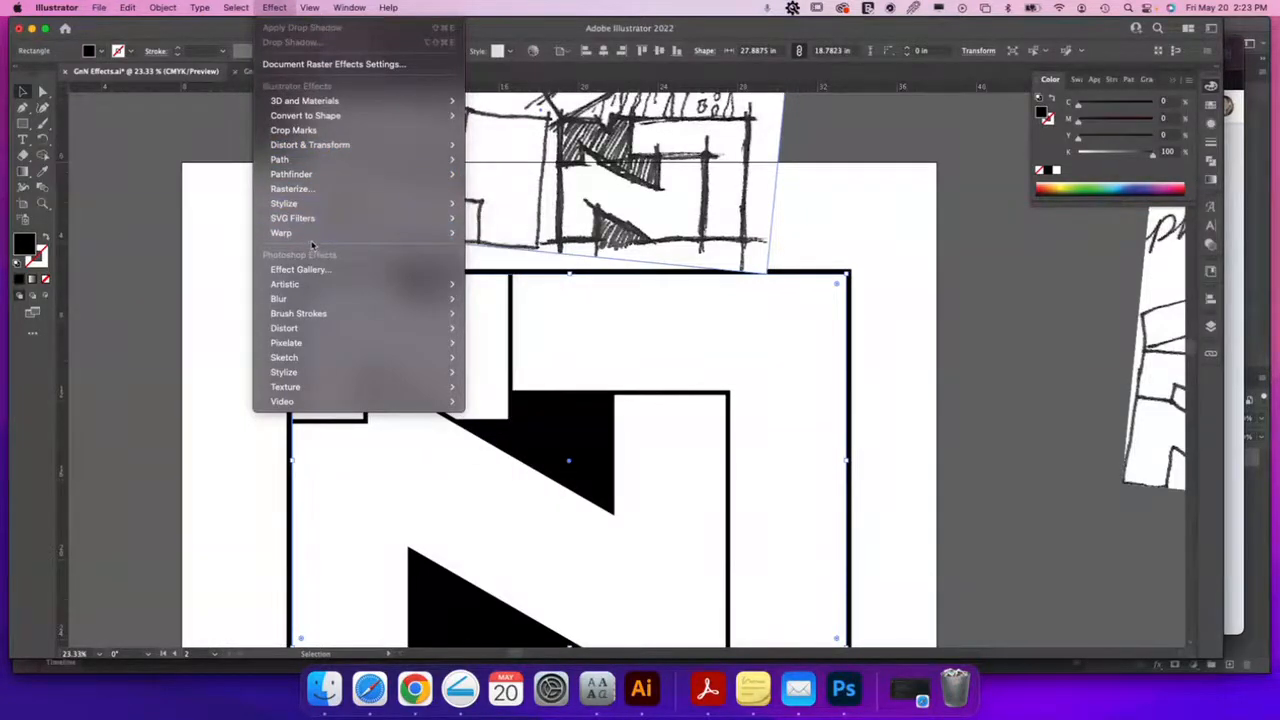
mouse_move(299, 286)
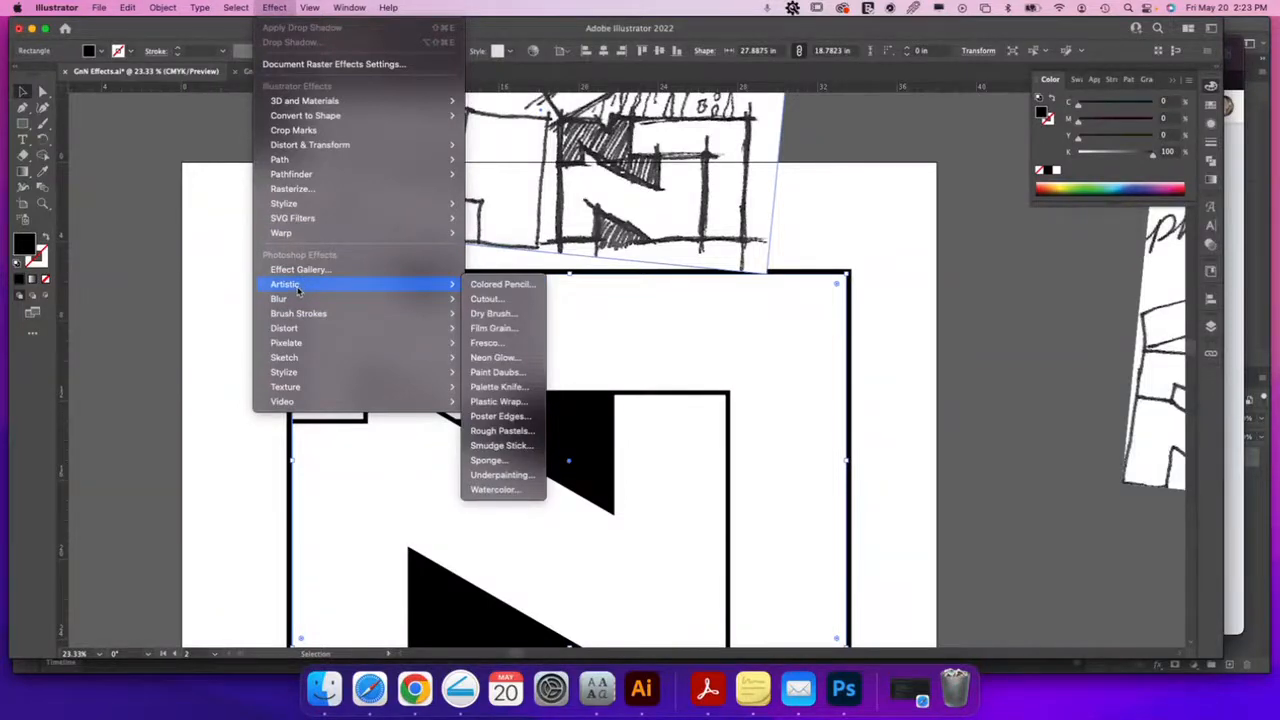
left_click(393, 270)
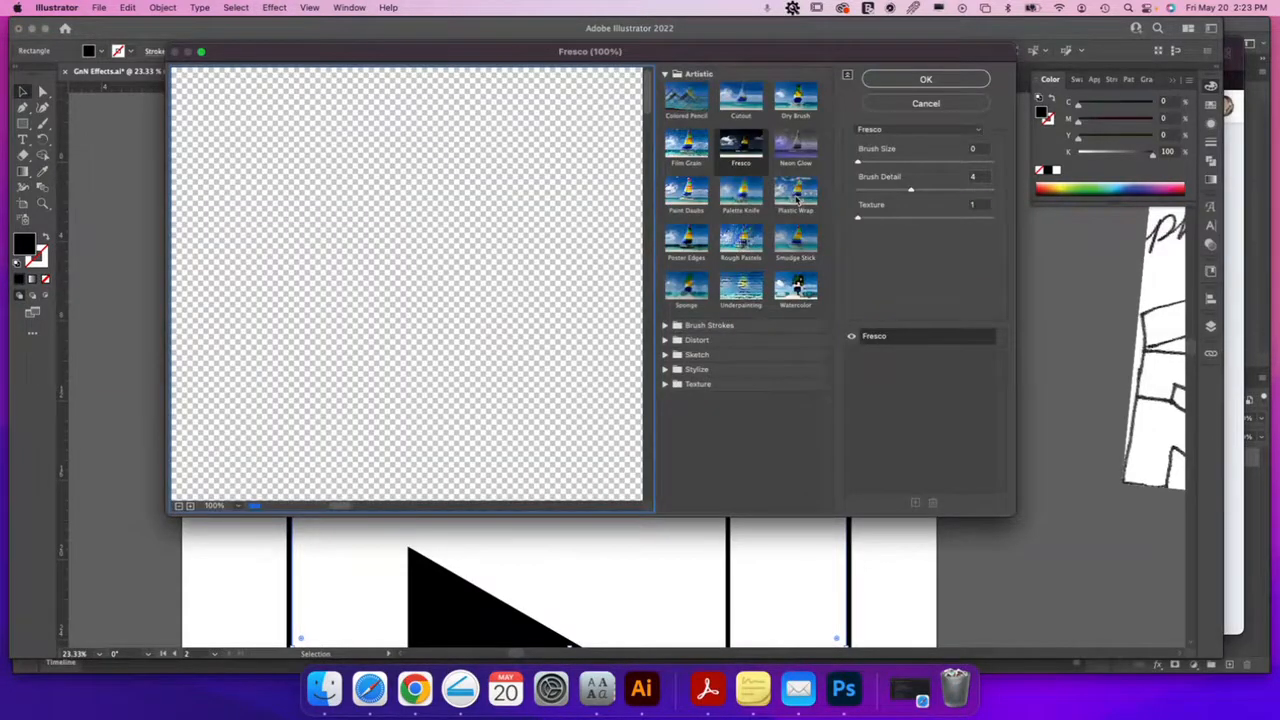
Preview Dark Strokes and Sprayed Strokes, then Graphic Pen (Stroke Length 15, Balance 50) on the rectangle
left_click(667, 327)
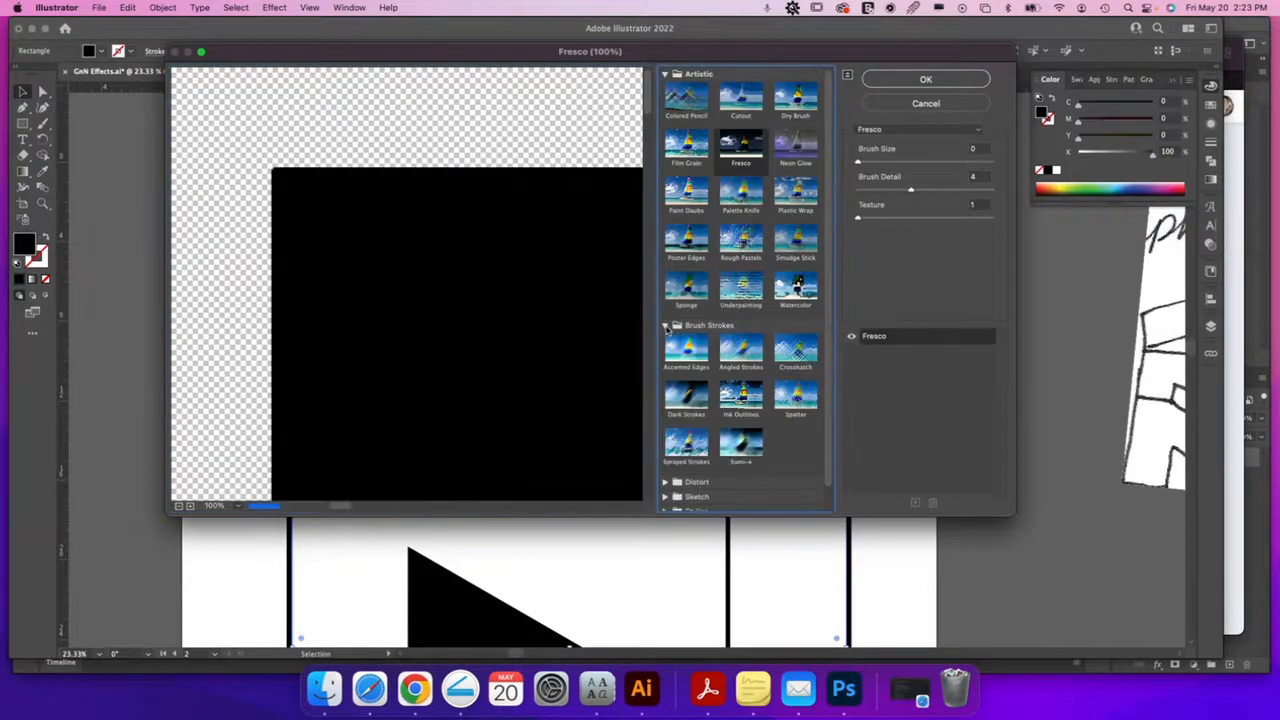
left_click(690, 400)
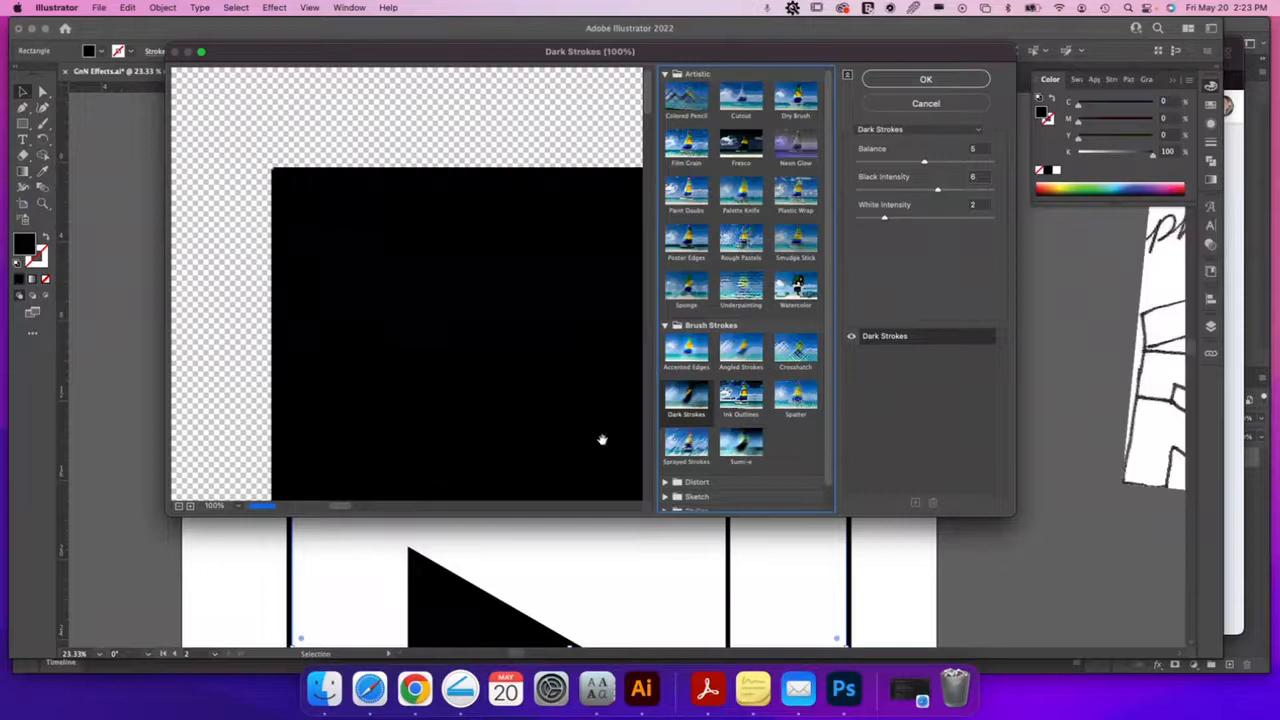
left_click(688, 447)
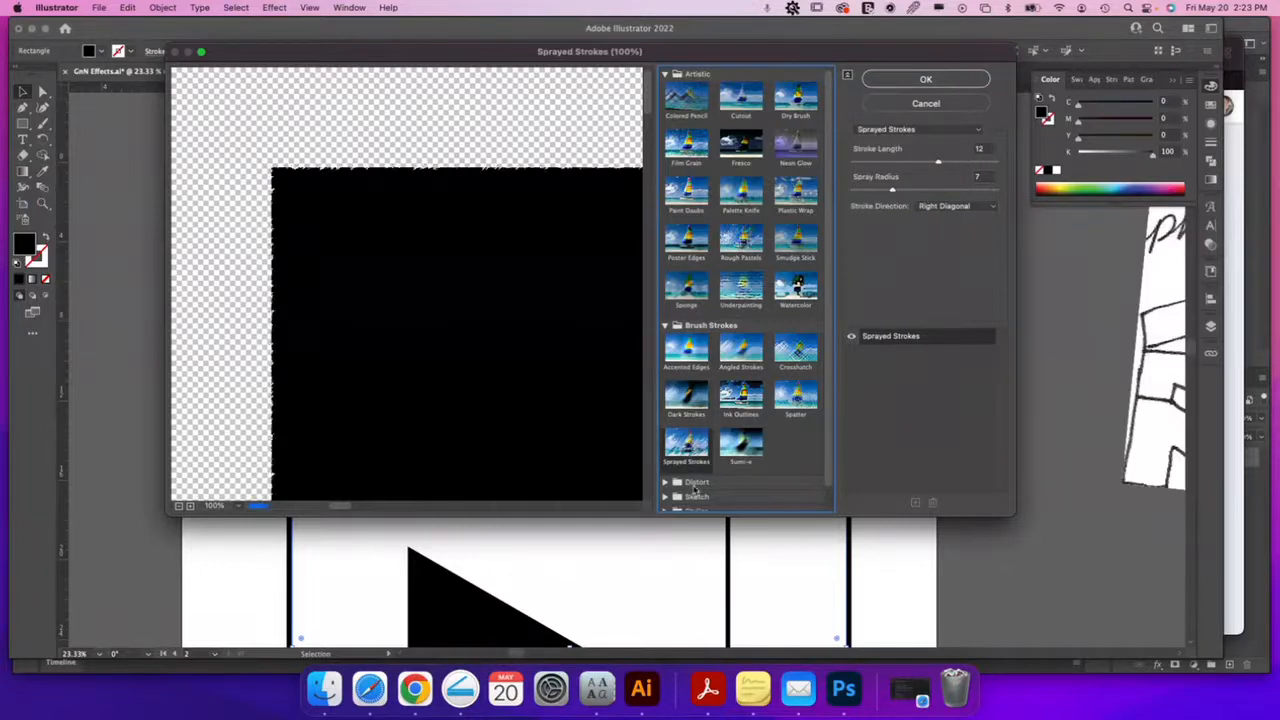
scroll(695, 488, "down", 1)
left_click(665, 474)
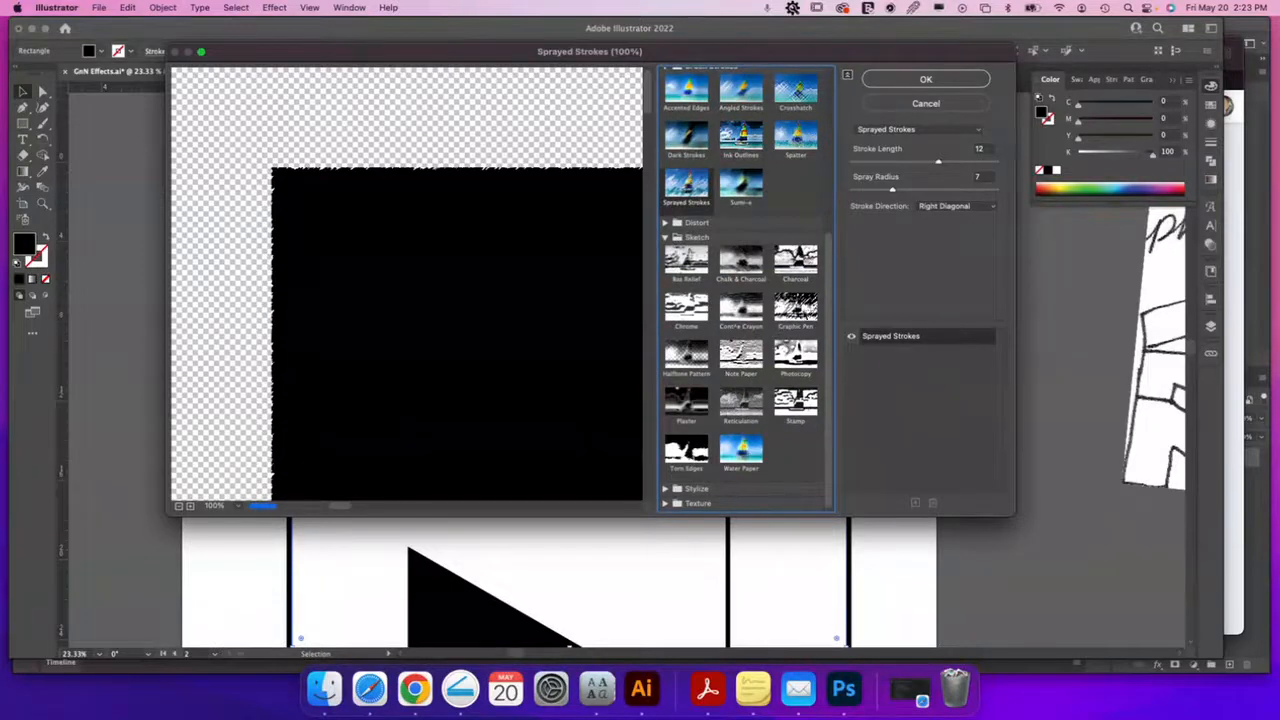
left_click(800, 312)
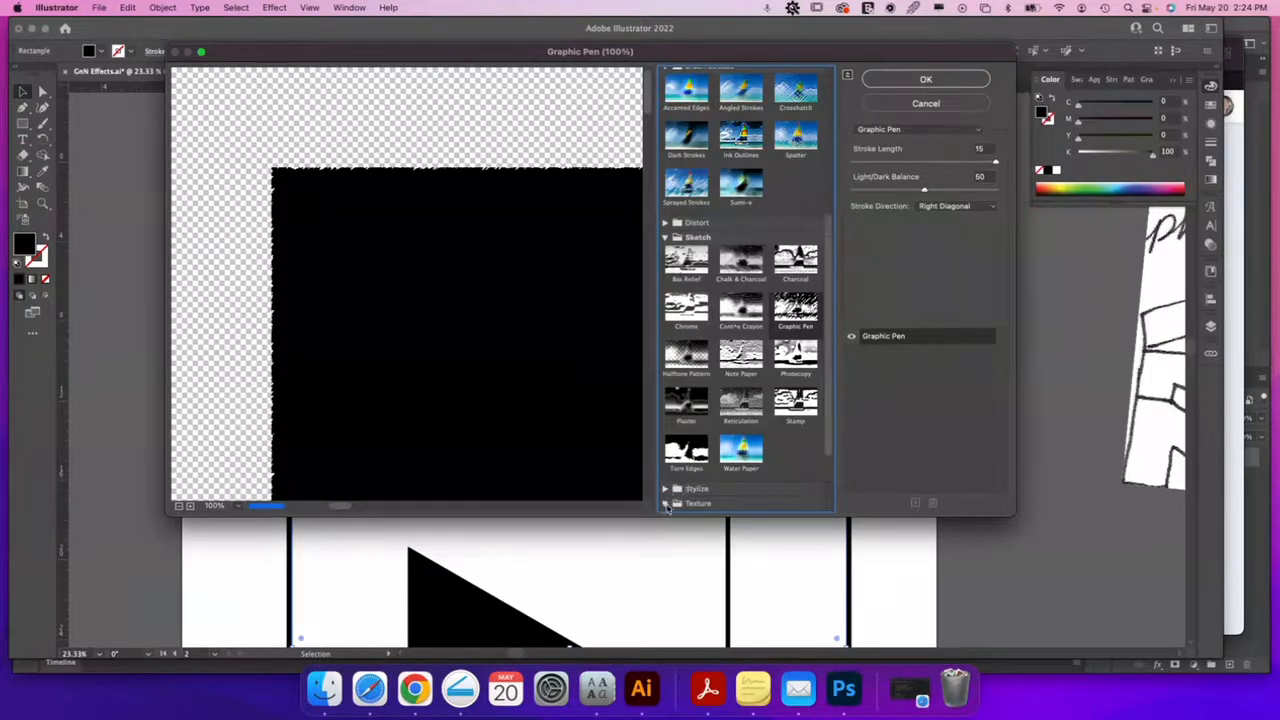
left_click(664, 503)
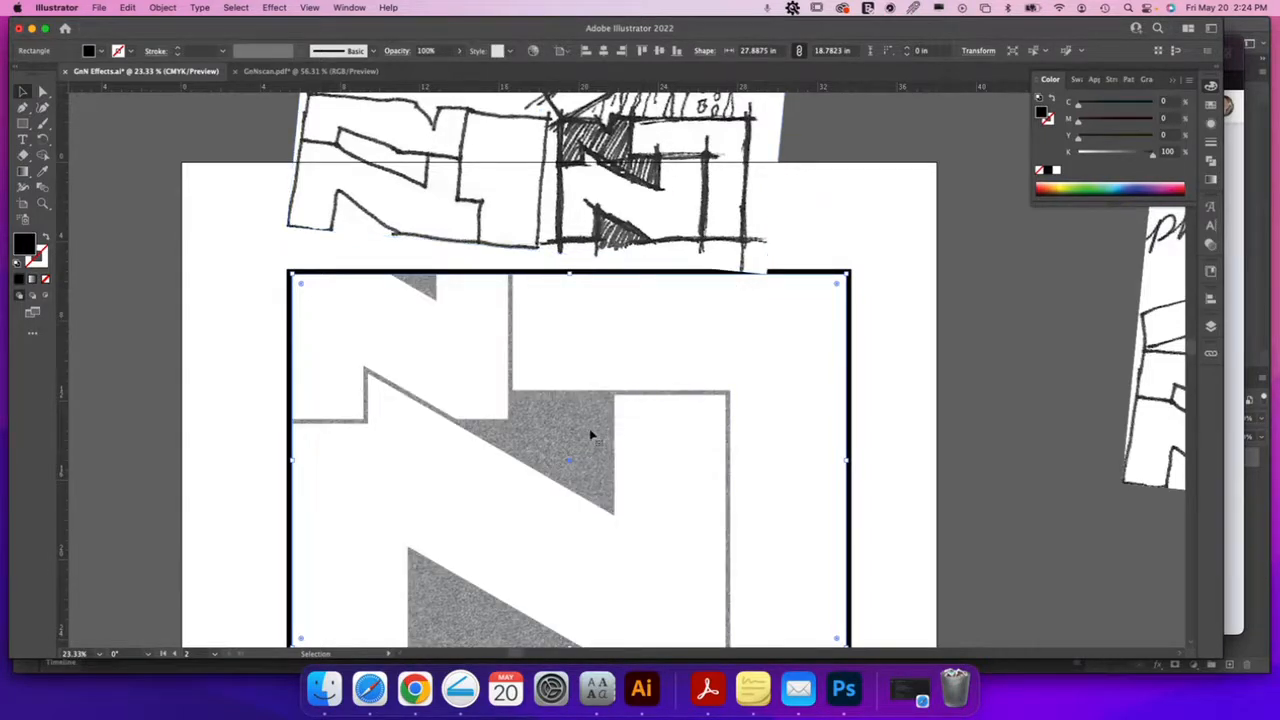
Undo the Graphic Pen texture and browse the Effect menu's SVG Filters
left_click(881, 358)
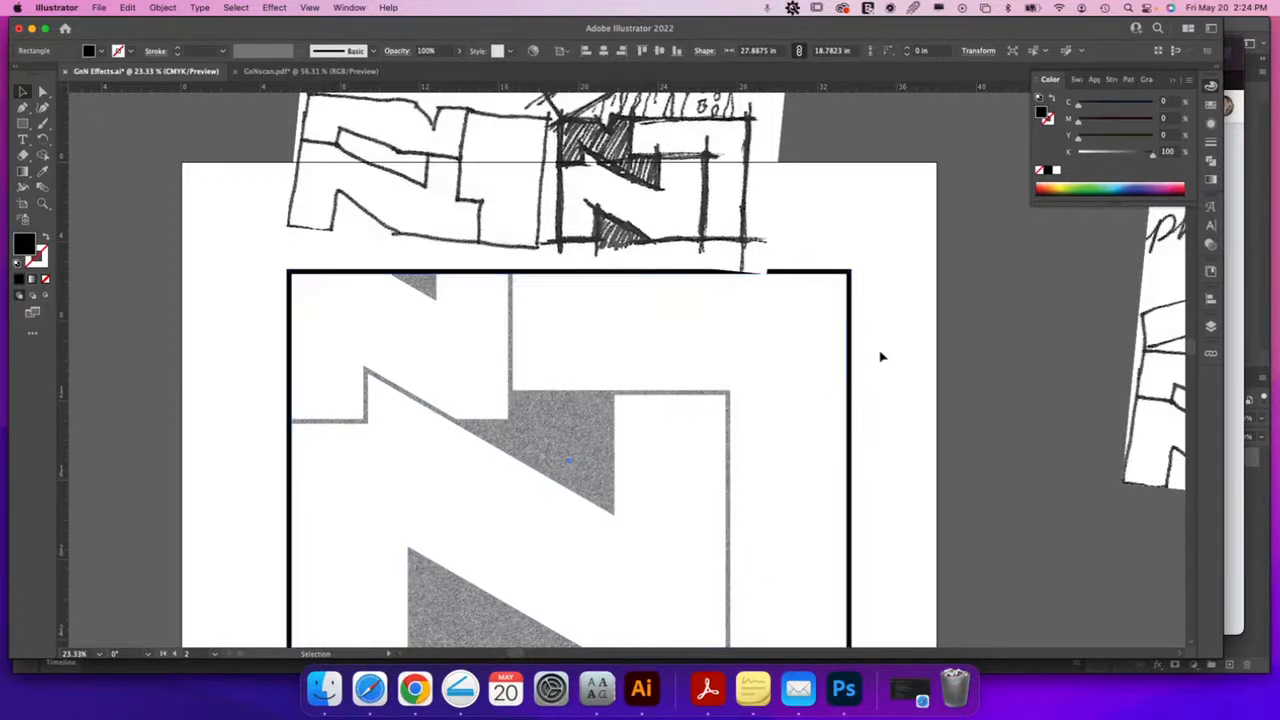
key("super+z")
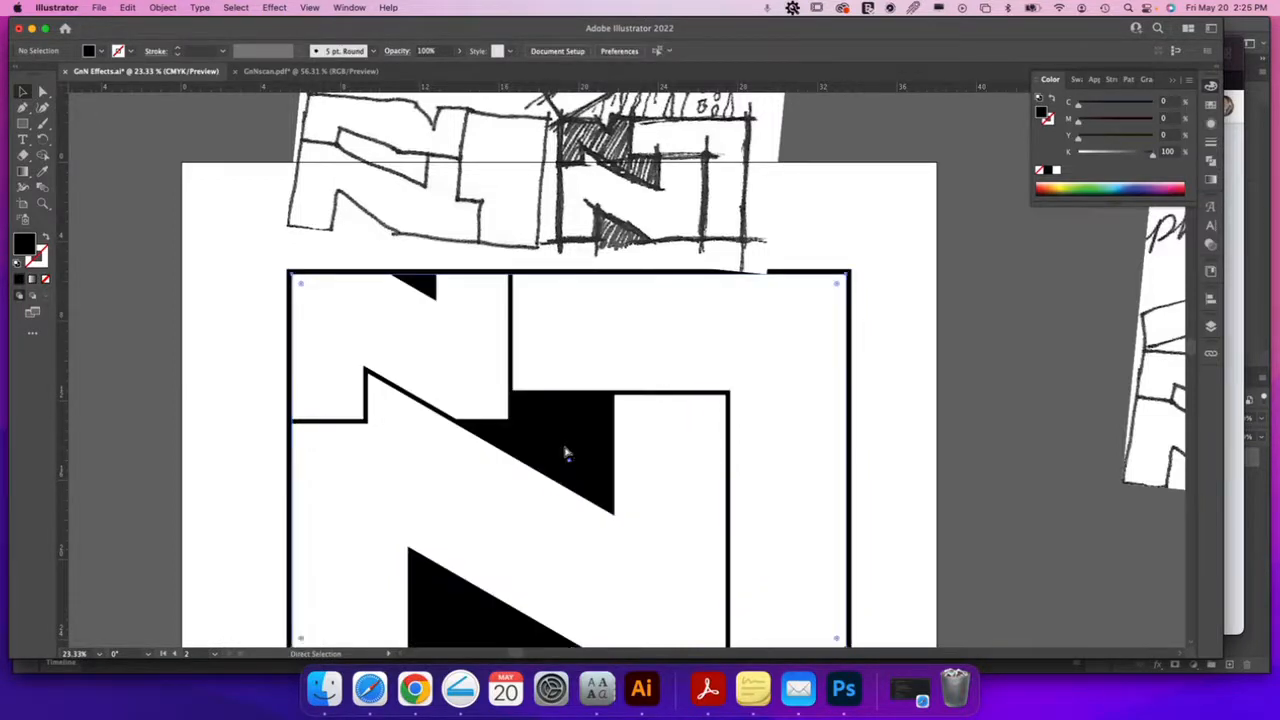
left_click(270, 9)
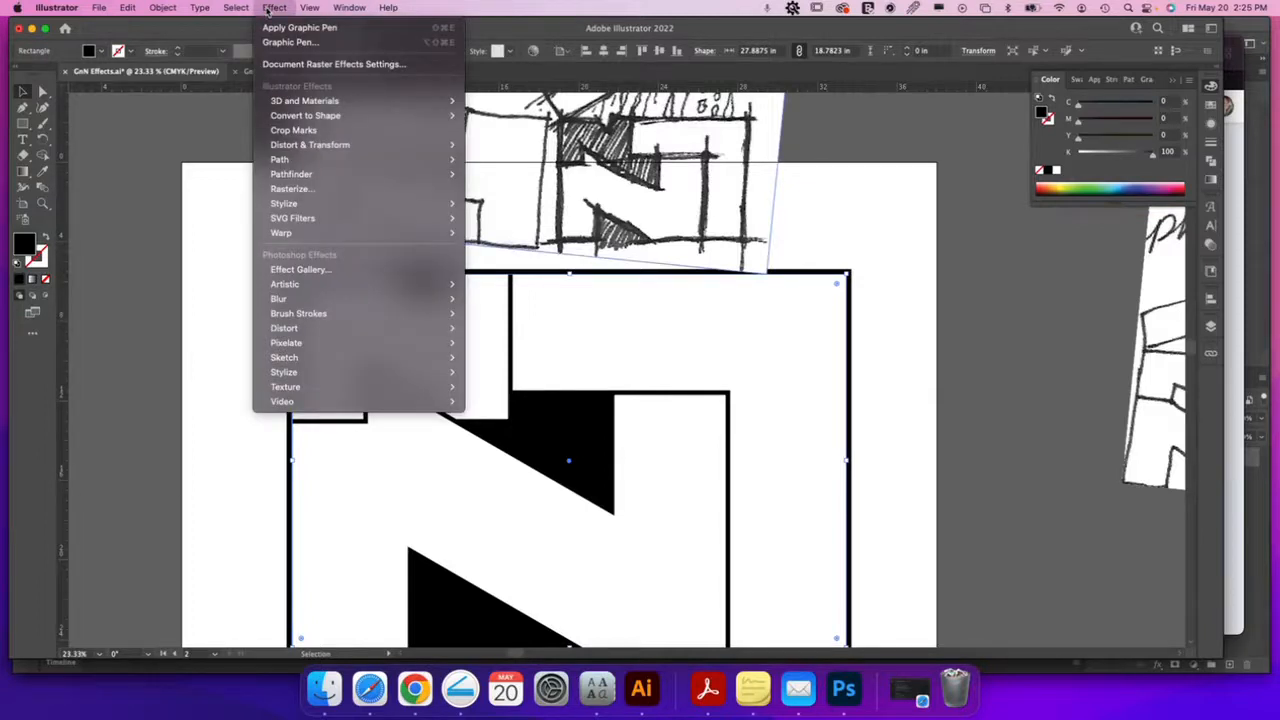
mouse_move(301, 375)
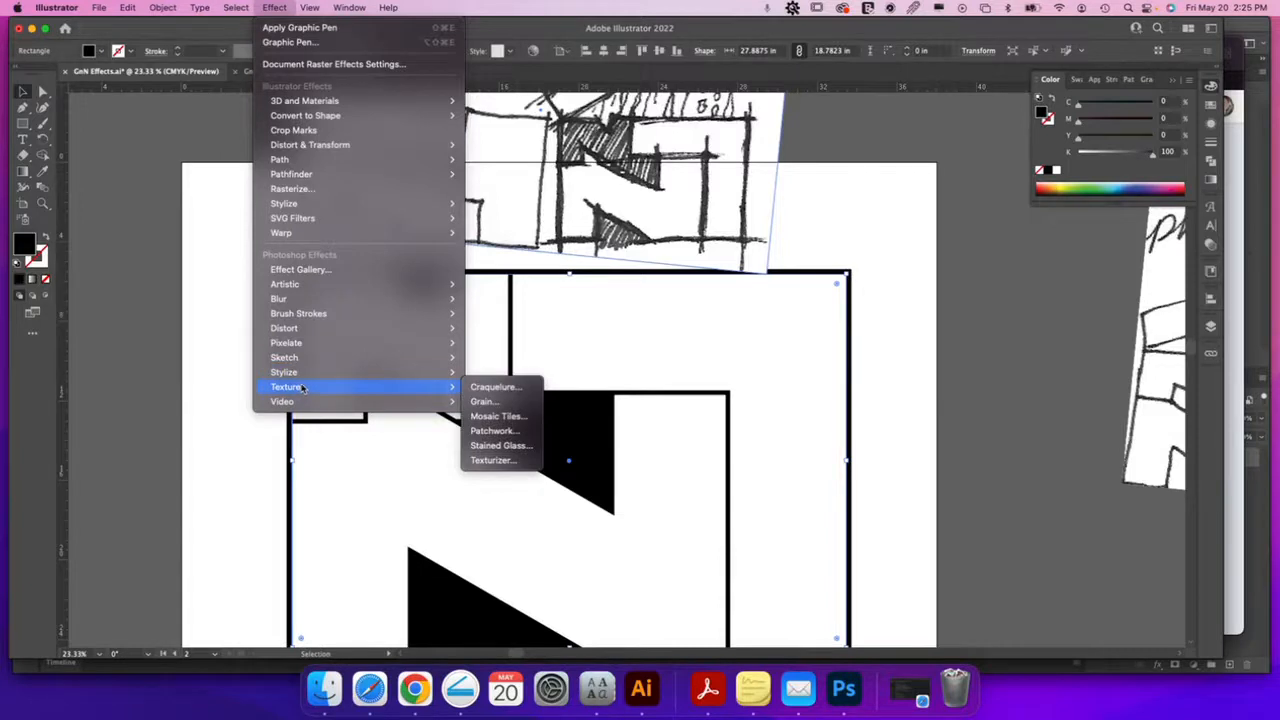
mouse_move(326, 228)
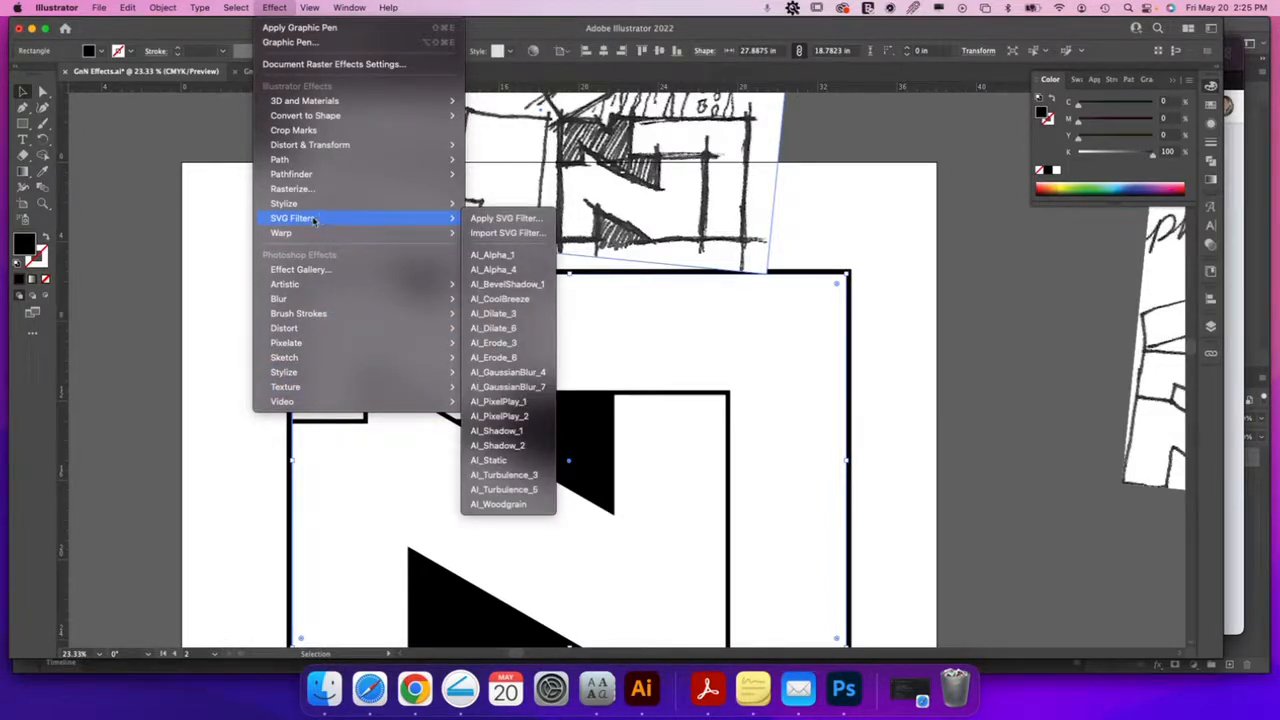
mouse_move(319, 204)
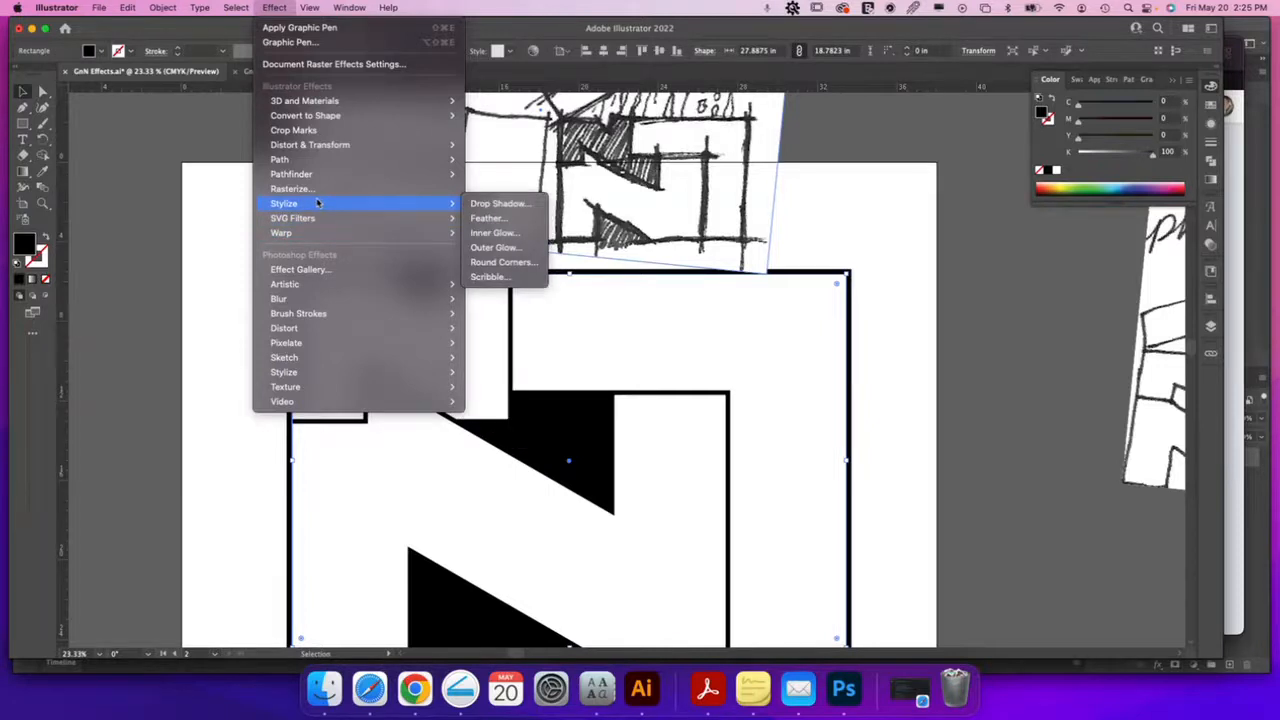
left_click(488, 279)
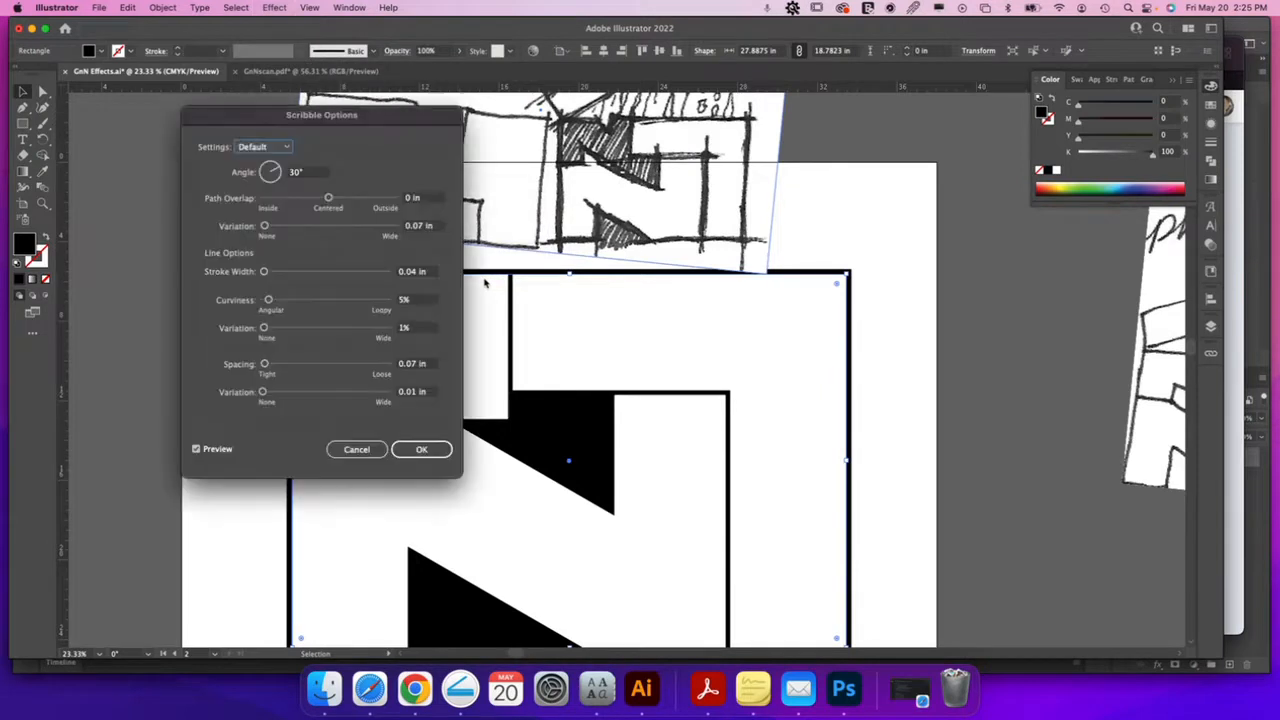
mouse_move(356, 120)
left_mouse_down()
mouse_move(425, 95)
mouse_move(1010, 115)
left_mouse_up()
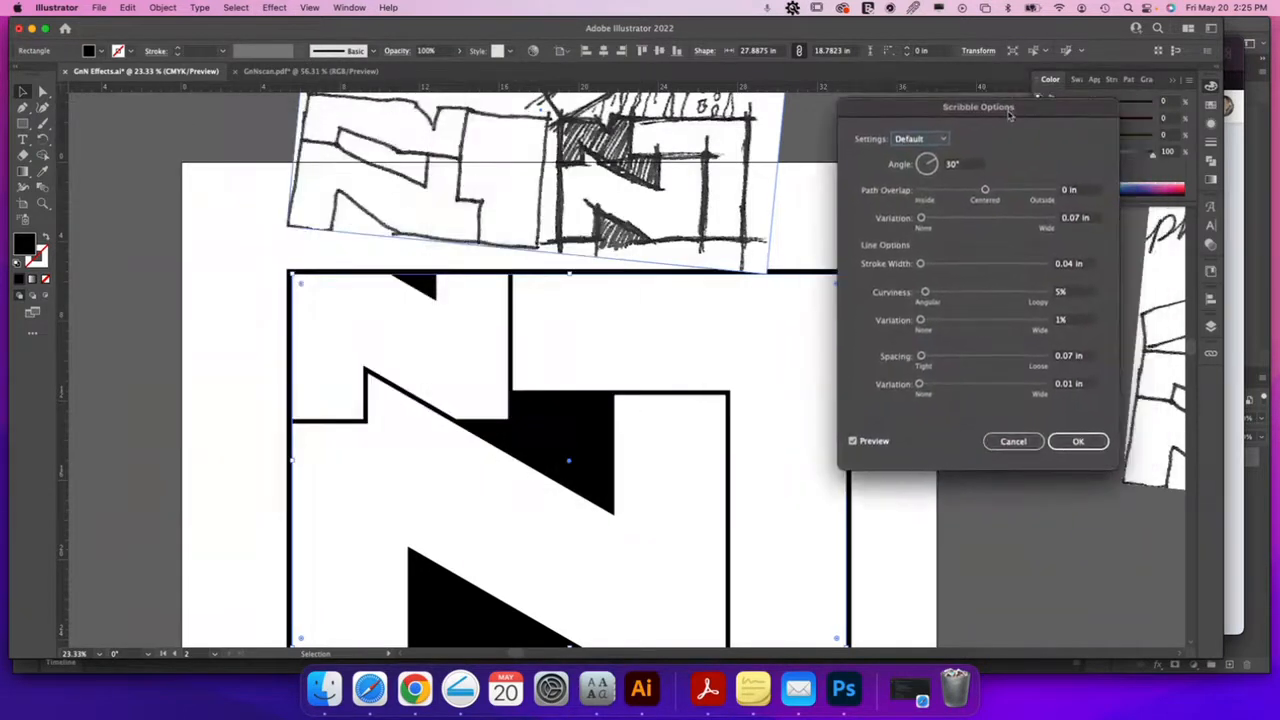
left_click(933, 218)
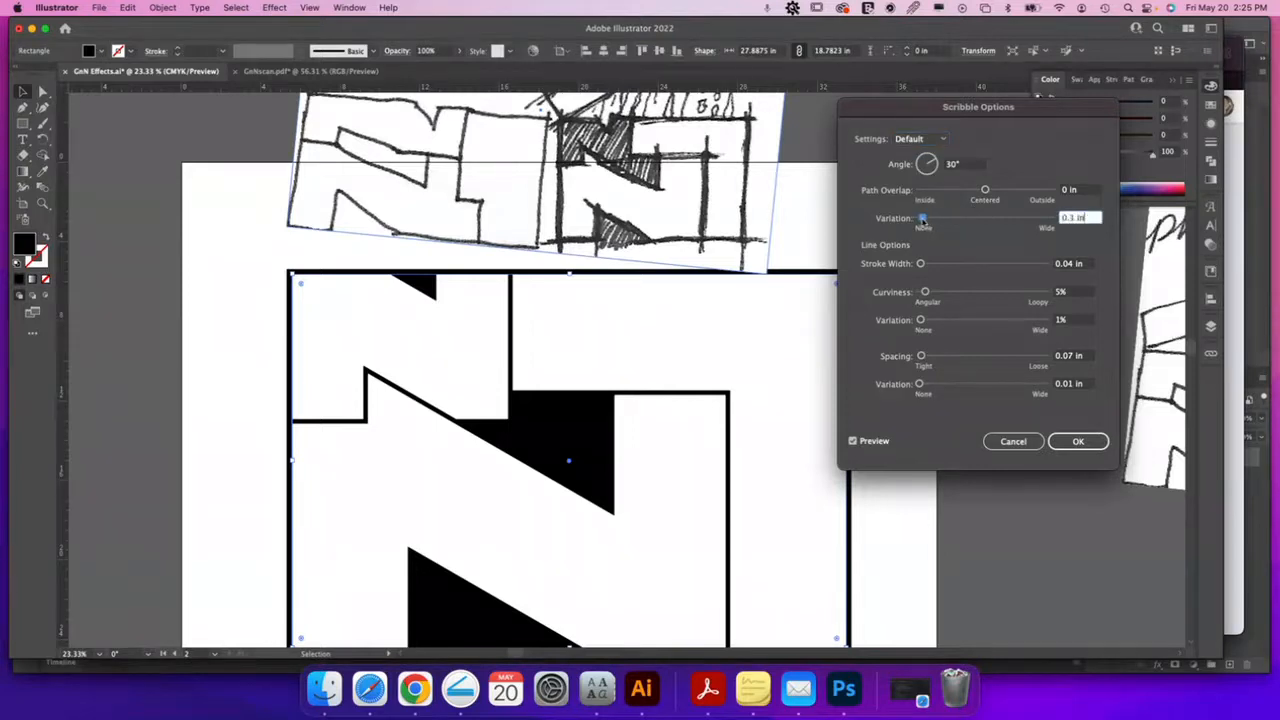
left_click(995, 190)
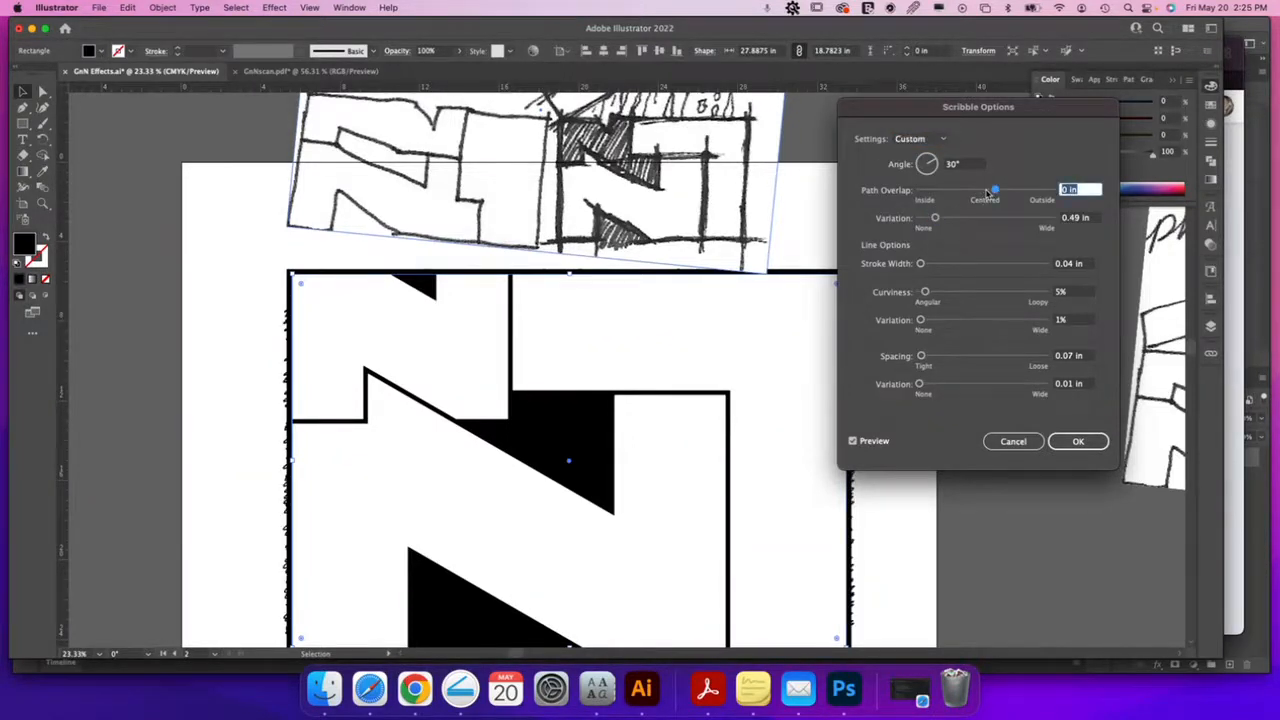
left_click(922, 320)
mouse_move(924, 322)
left_mouse_down()
mouse_move(942, 358)
mouse_move(961, 361)
left_mouse_up()
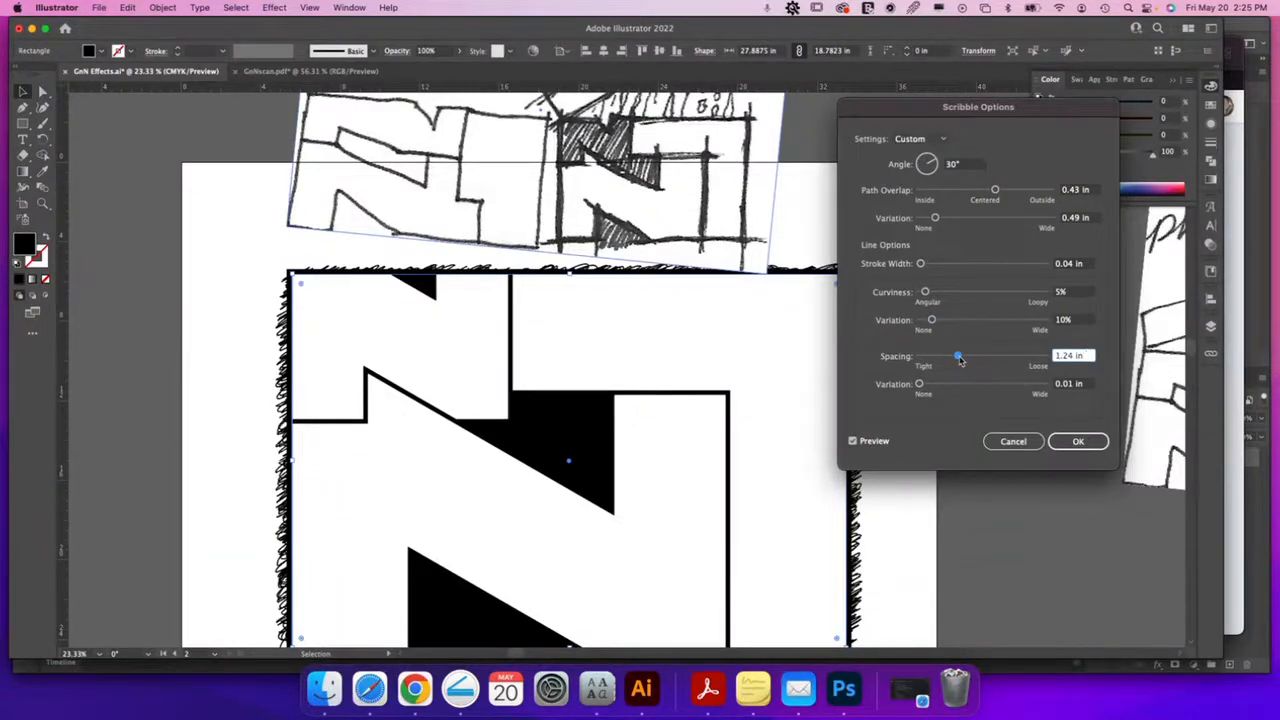
mouse_move(960, 361)
left_mouse_down()
mouse_move(930, 382)
mouse_move(958, 361)
mouse_move(931, 357)
mouse_move(929, 385)
mouse_move(941, 385)
left_mouse_up()
left_click_drag(921, 264, 939, 268)
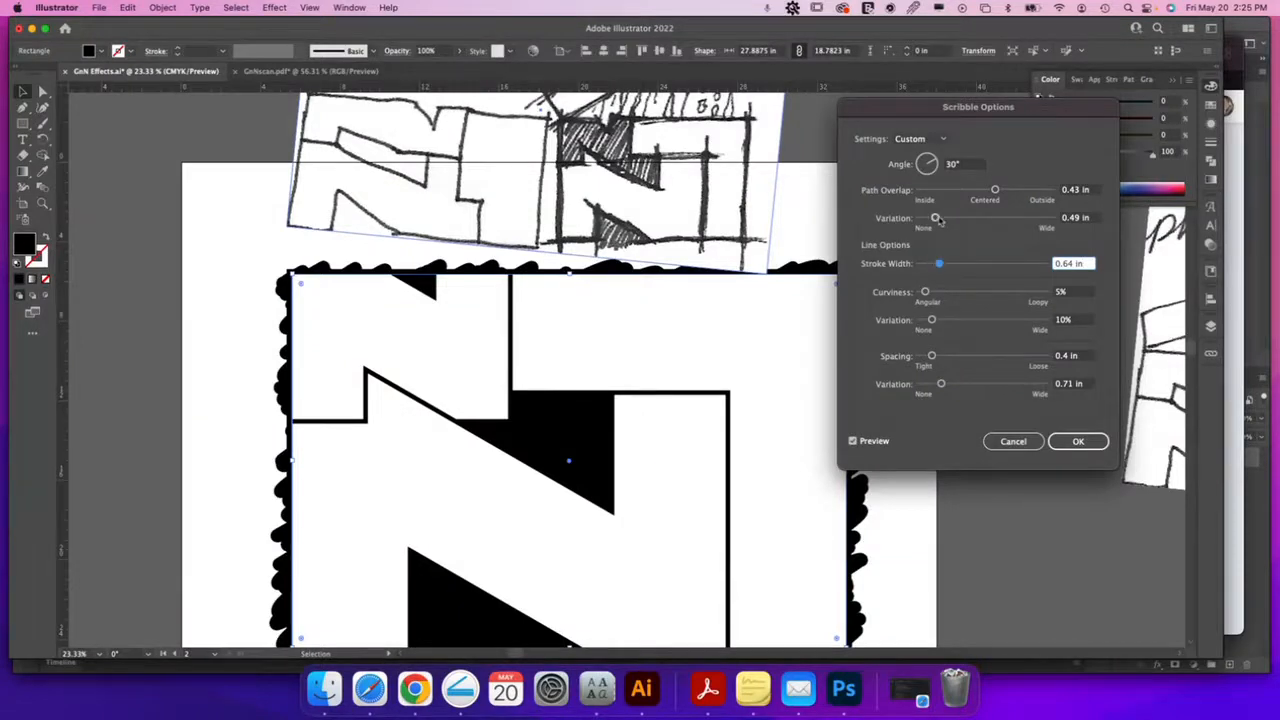
left_click_drag(936, 221, 927, 219)
mouse_move(995, 190)
left_mouse_down()
mouse_move(943, 194)
mouse_move(956, 192)
left_mouse_up()
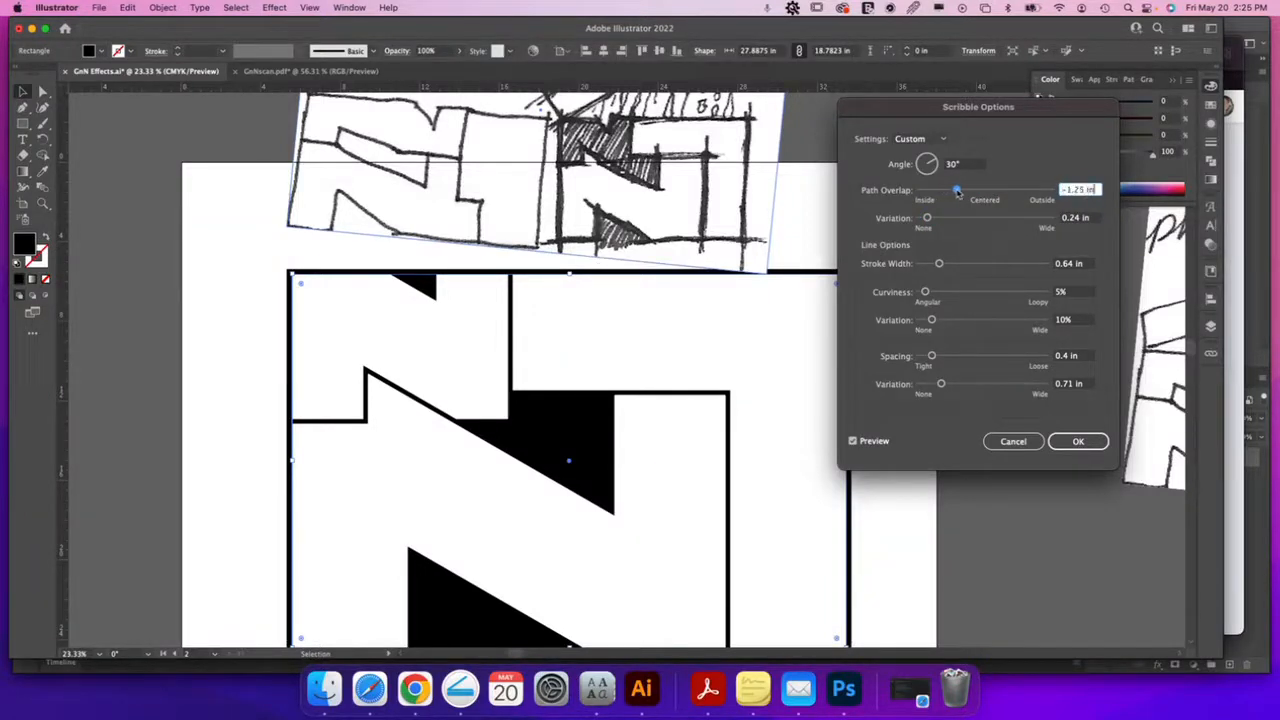
left_click(1005, 447)
left_click(919, 459)
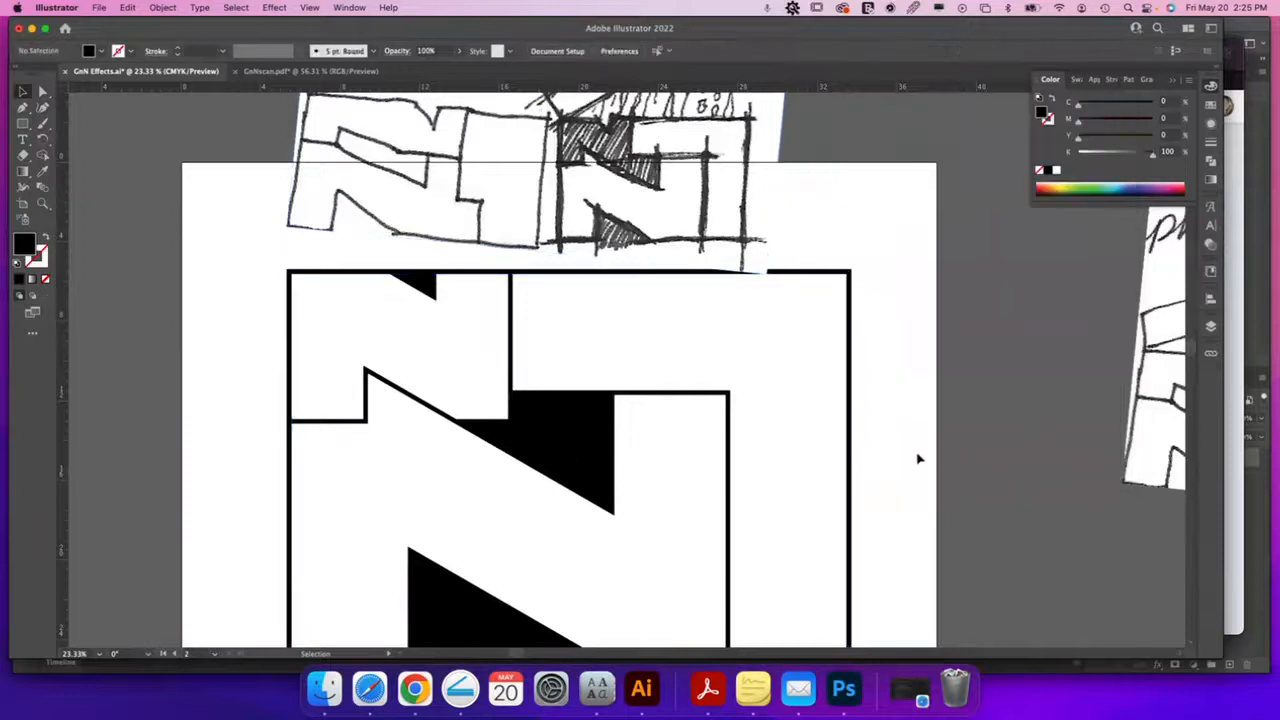
Move the scanned sketch slightly up and right, then zoom in on the logo
key("super+minus")
key("super+minus")
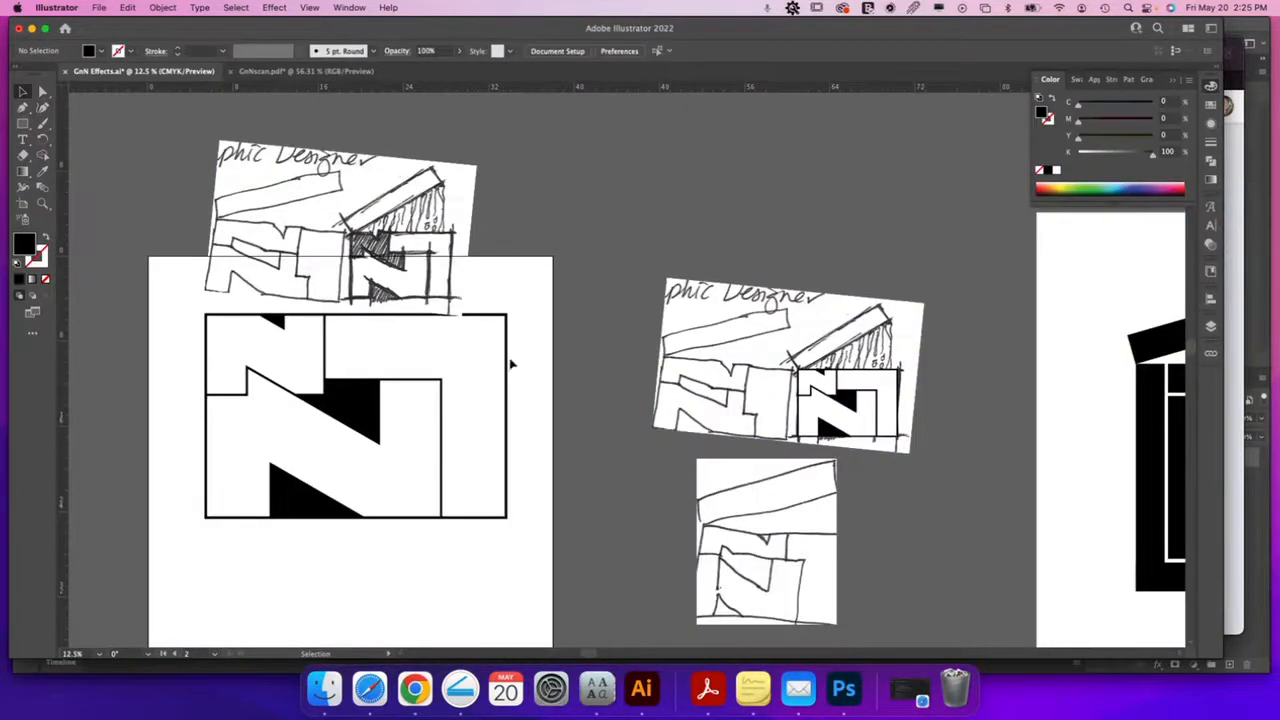
scroll(509, 363, "left", 5)
left_click_drag(586, 280, 597, 265)
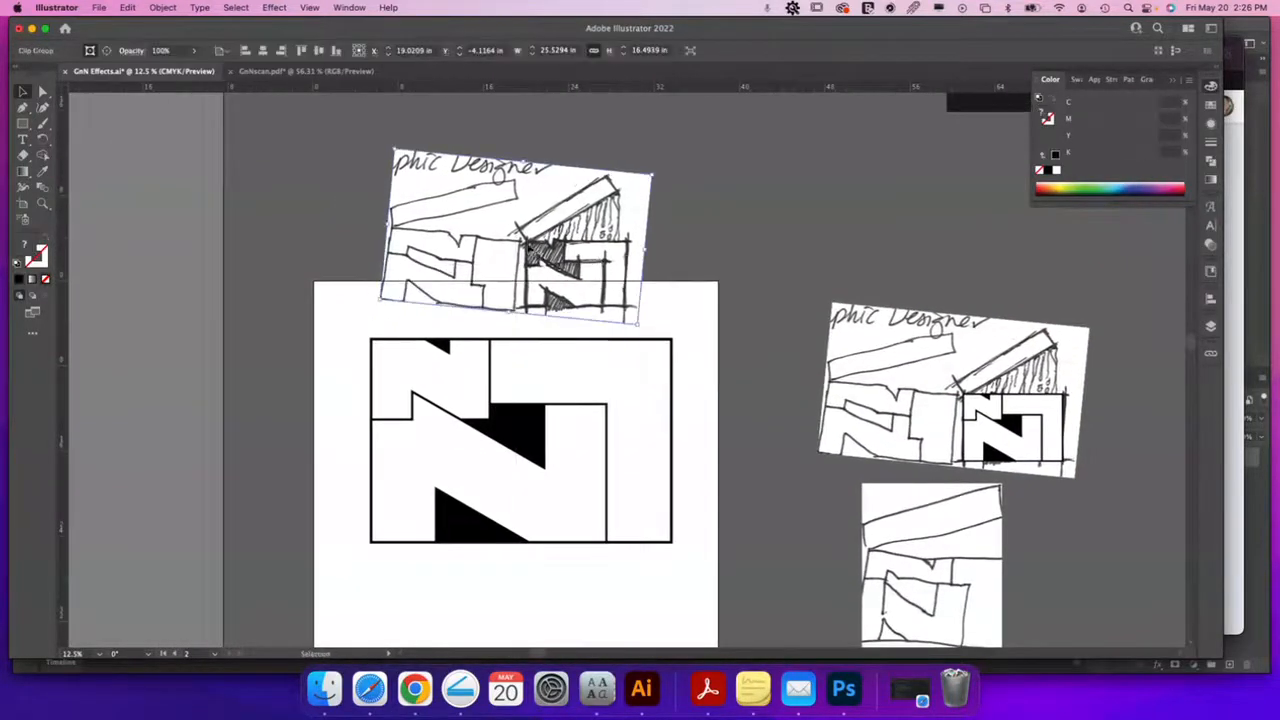
key("z")
left_click_drag(470, 390, 577, 406)
key("v")
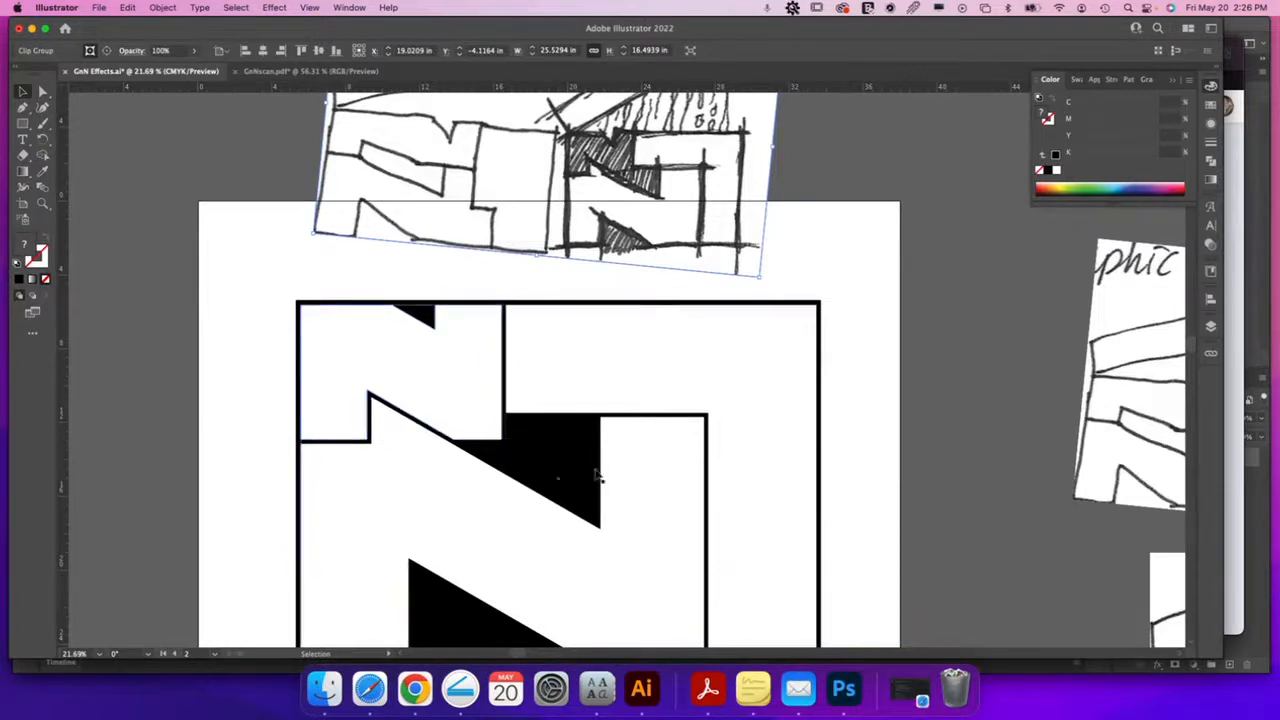
Zoom in on the logo's upper-left, nudge the black rectangle up, then undo it
key("z")
left_click_drag(405, 290, 552, 345)
key("v")
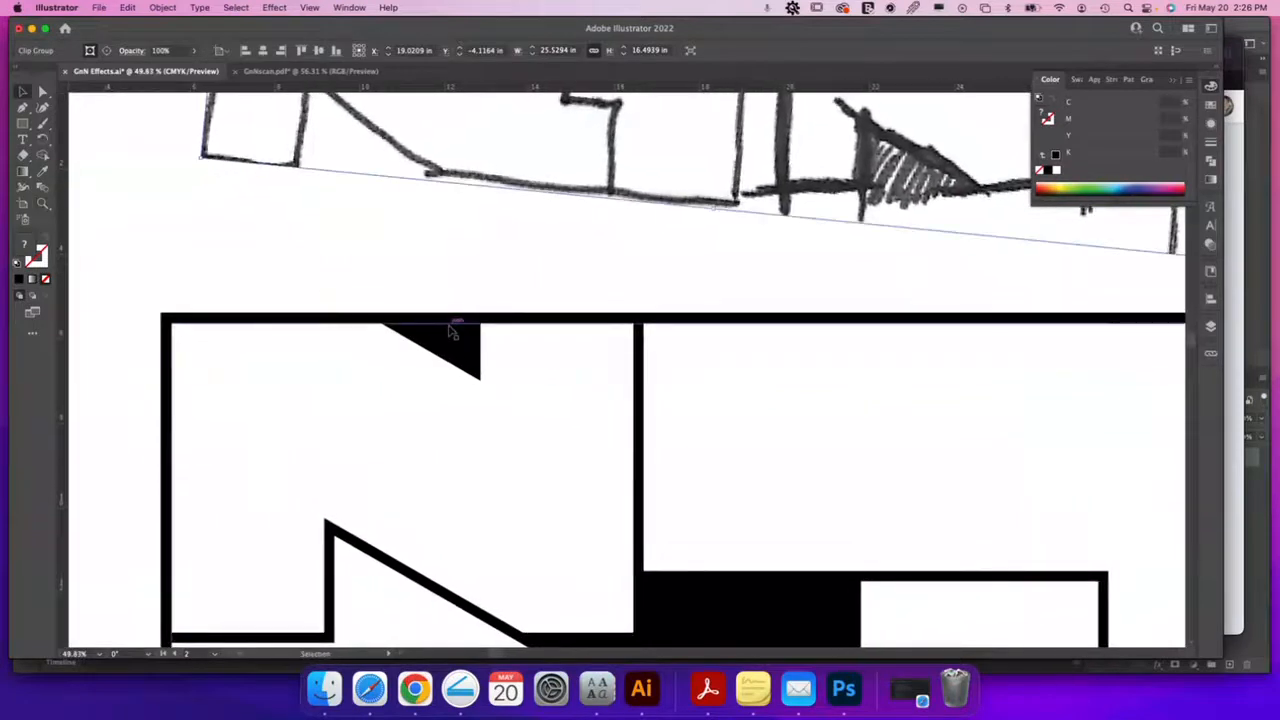
left_click(450, 328)
left_click_drag(449, 327, 447, 291)
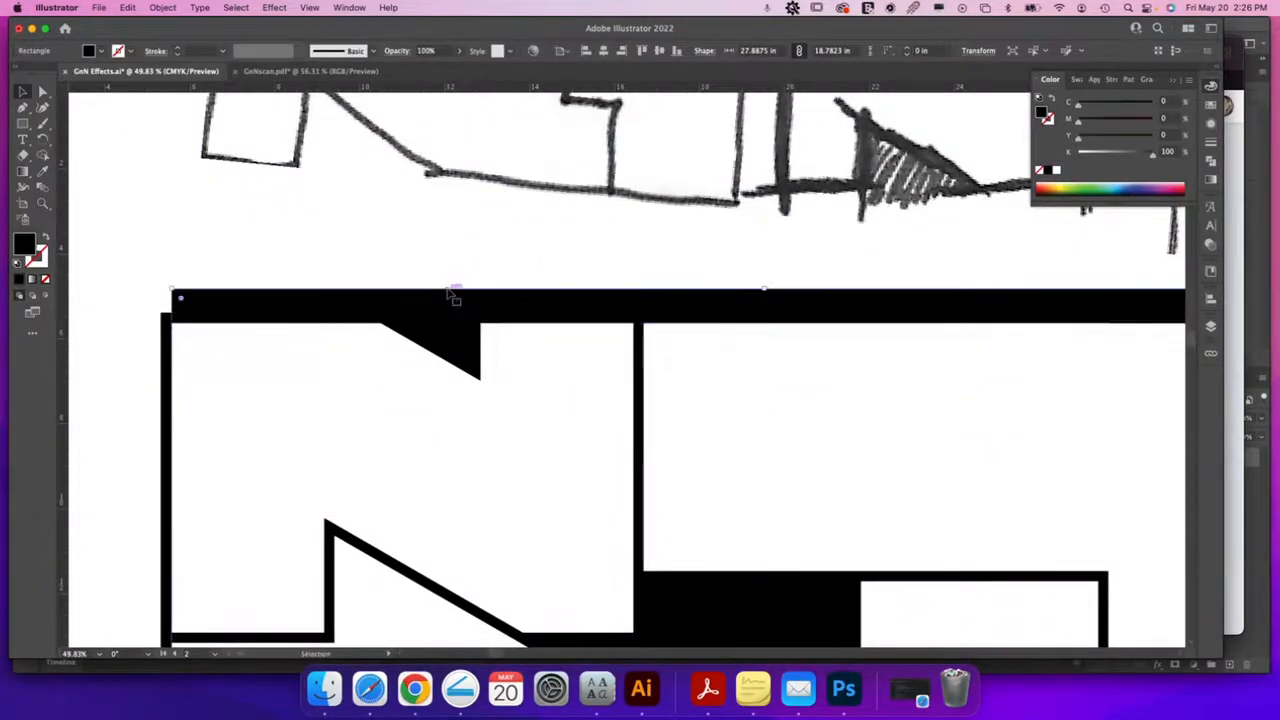
key("super+z")
Apply Stylize > Scribble with default settings to the selected logo shape, then zoom out
left_click(414, 249)
left_click(274, 8)
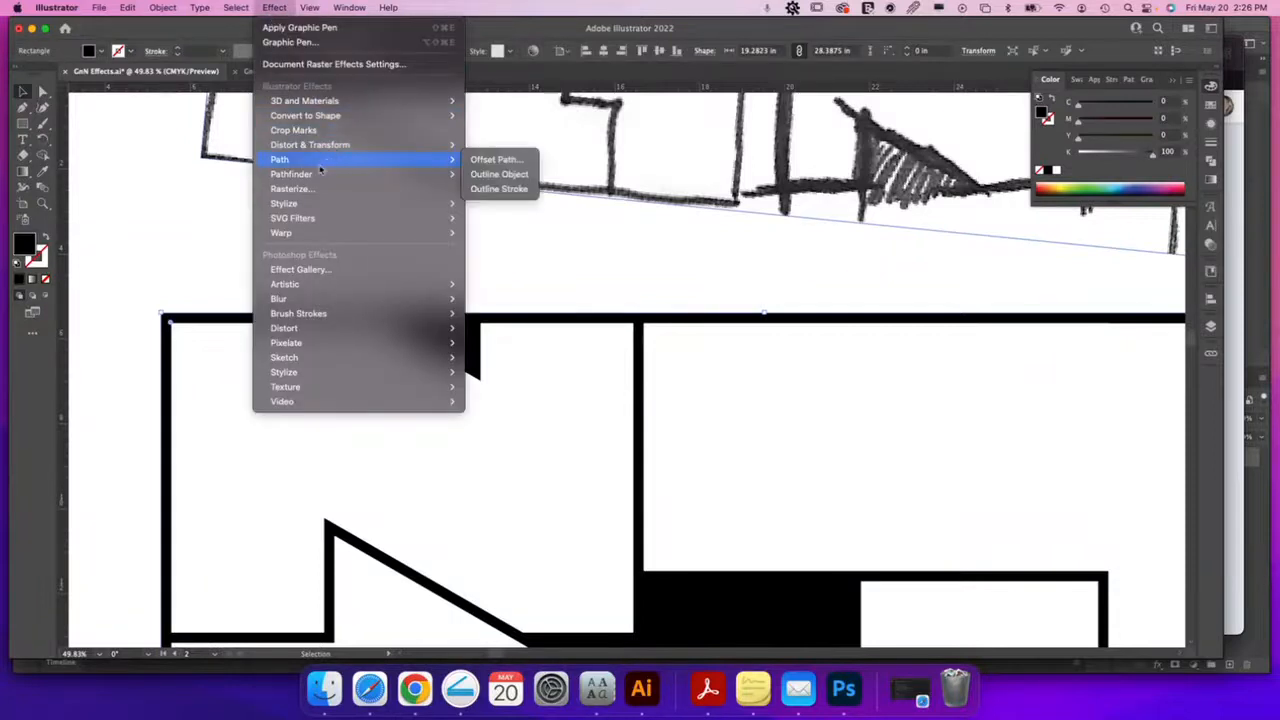
mouse_move(345, 218)
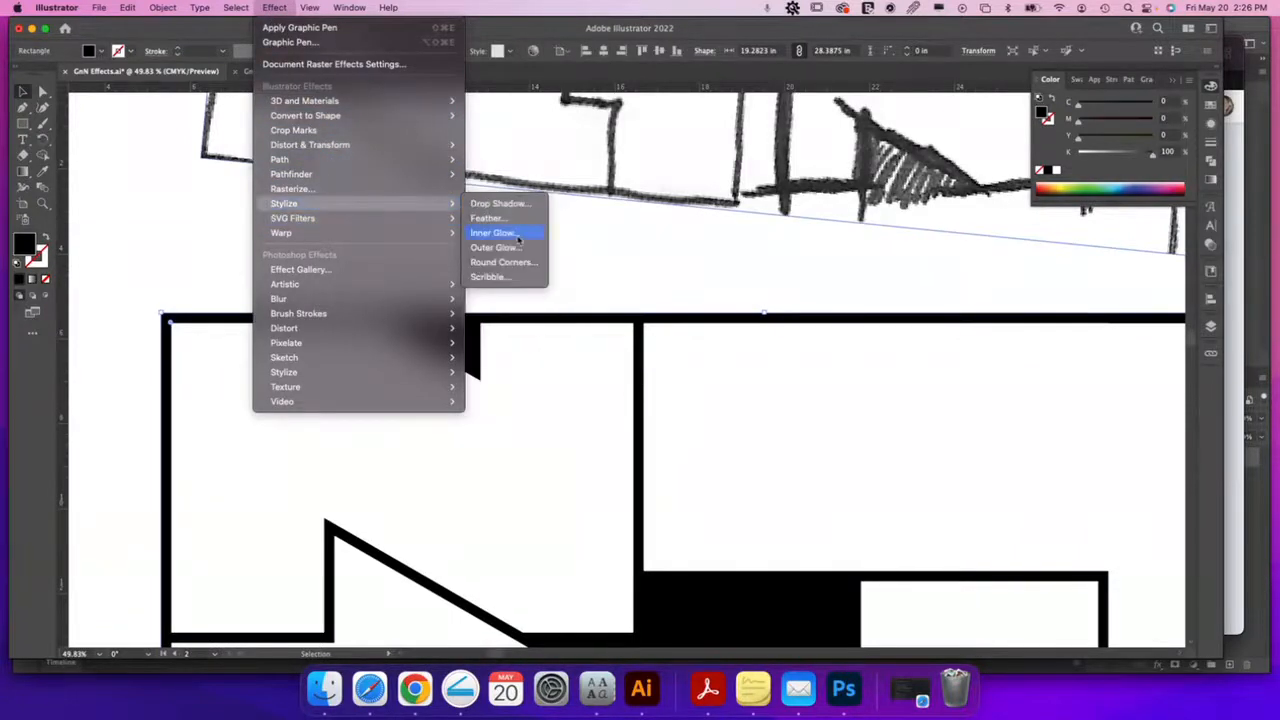
left_click(505, 283)
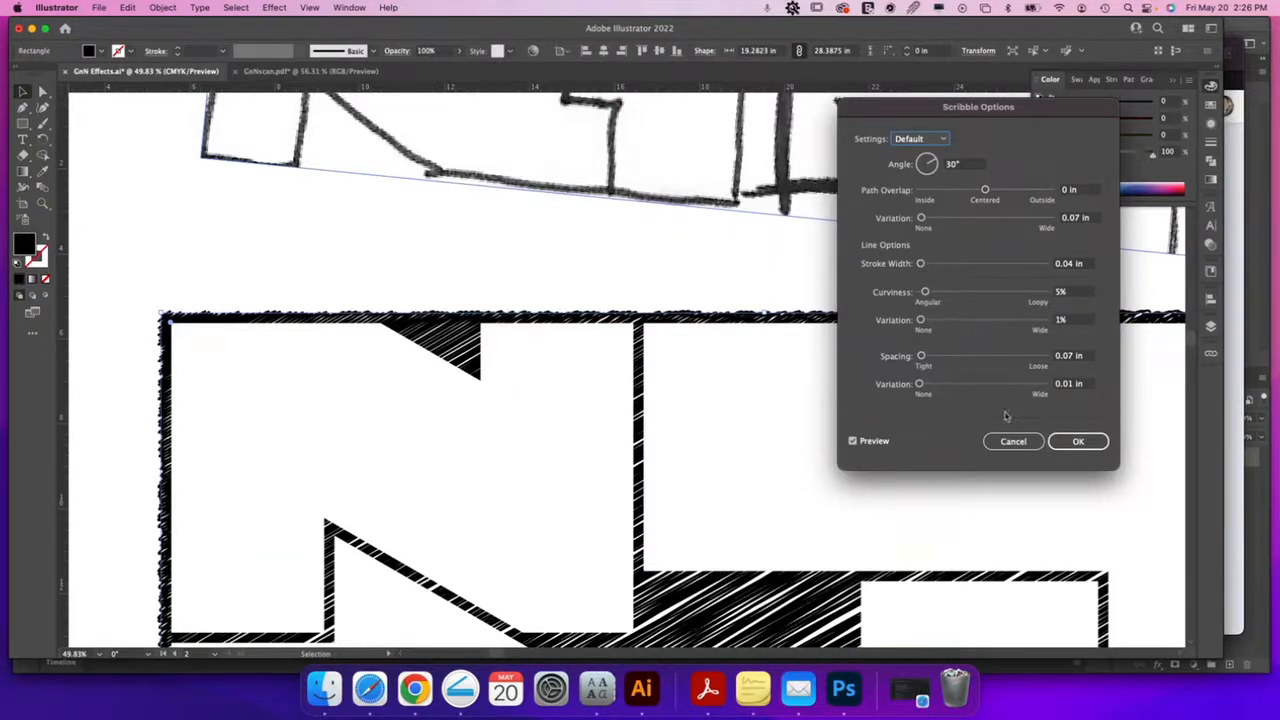
left_click(1080, 442)
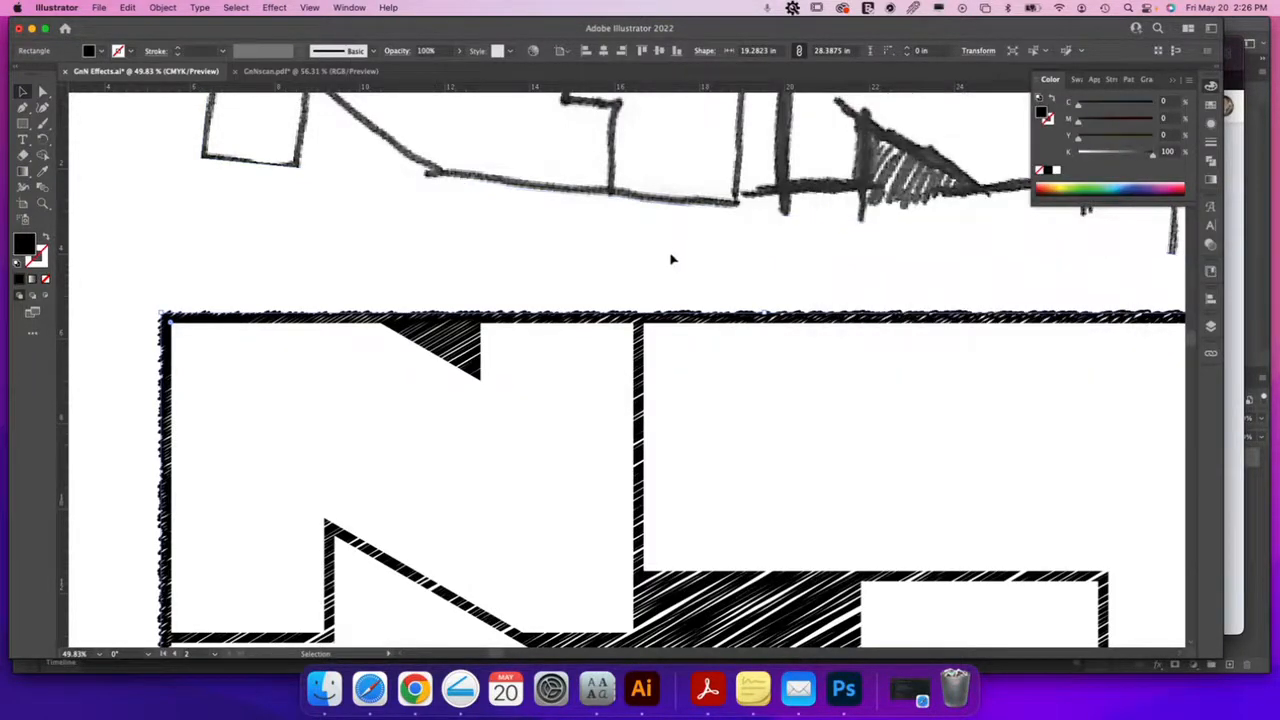
key("super+minus")
key("super+minus")
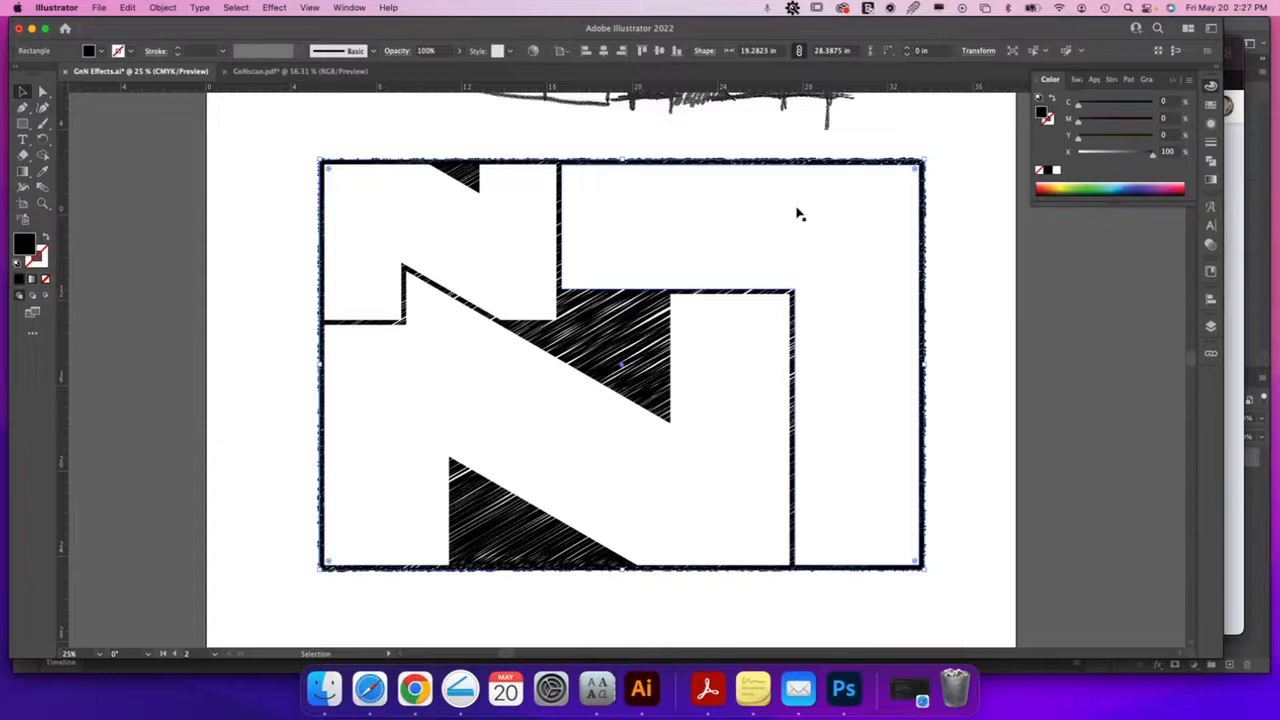
Drag the upper-left N piece's corner anchor to where the diagonals meet
left_click(489, 263)
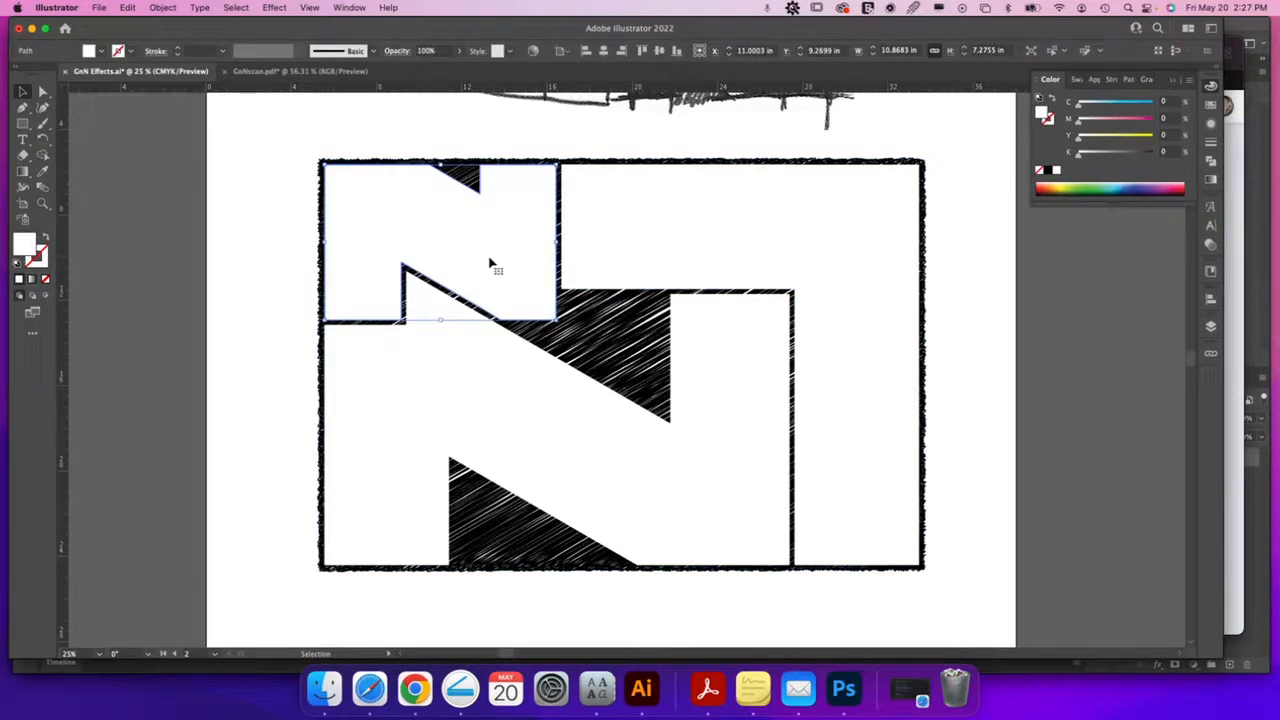
key("z")
left_click(547, 330)
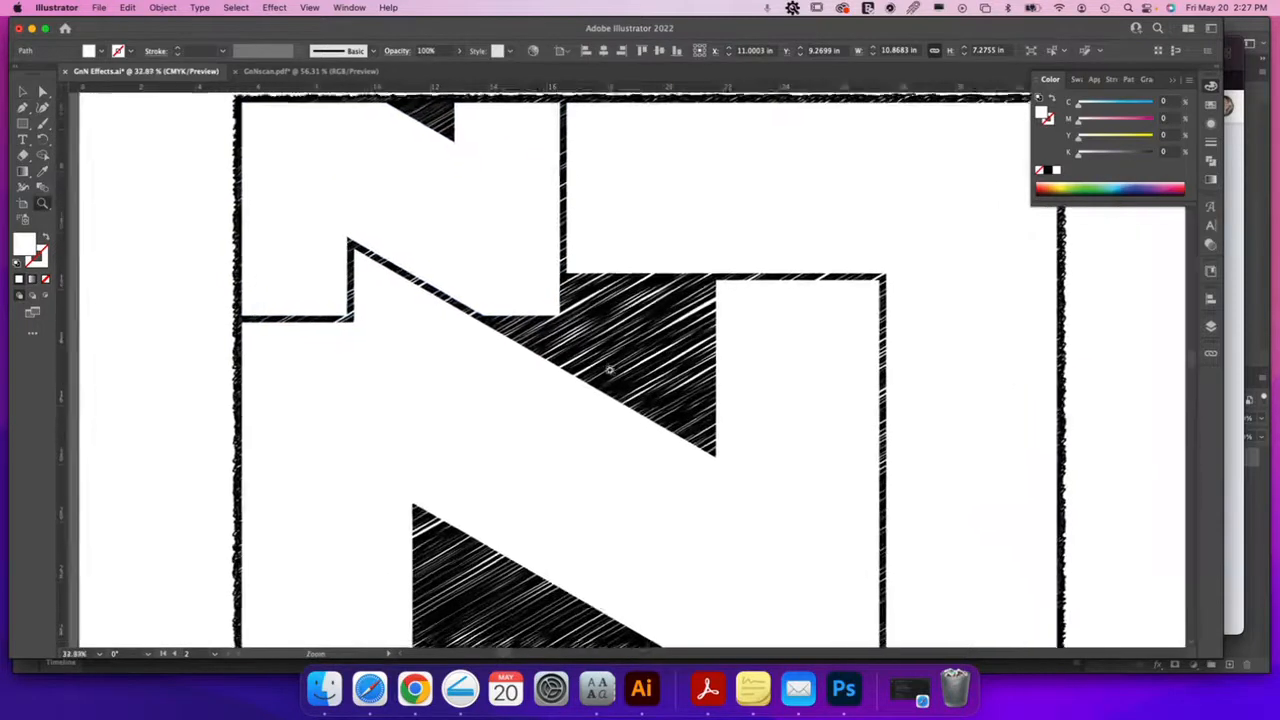
key("a")
left_click_drag(473, 312, 565, 367)
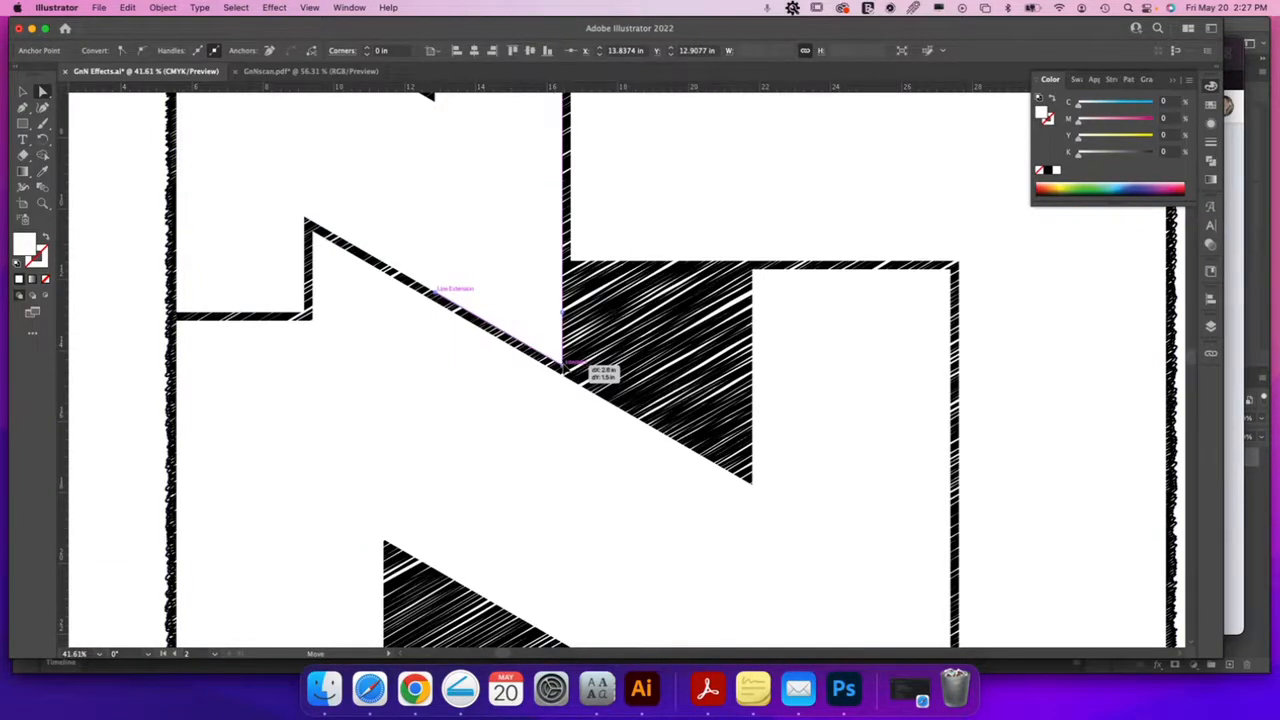
left_click_drag(565, 368, 566, 369)
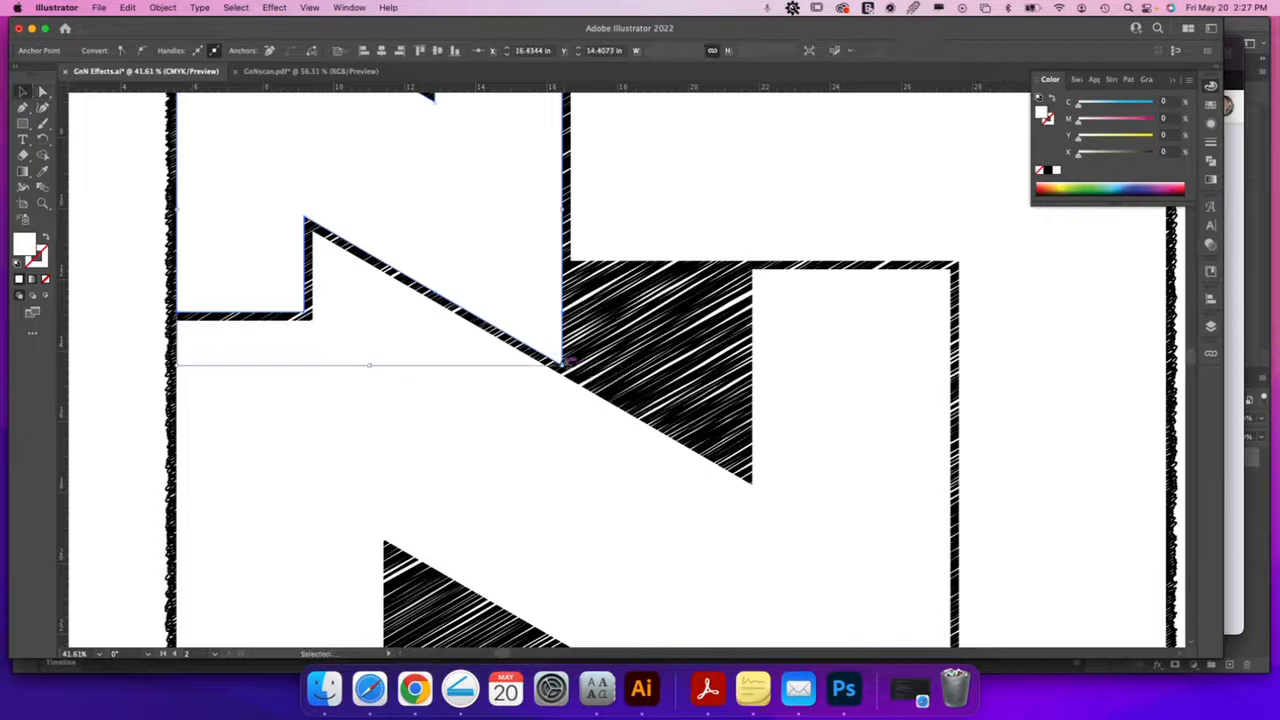
key("super+minus")
key("super+minus")
Fill the upper-left N piece with solid black
left_click(251, 305)
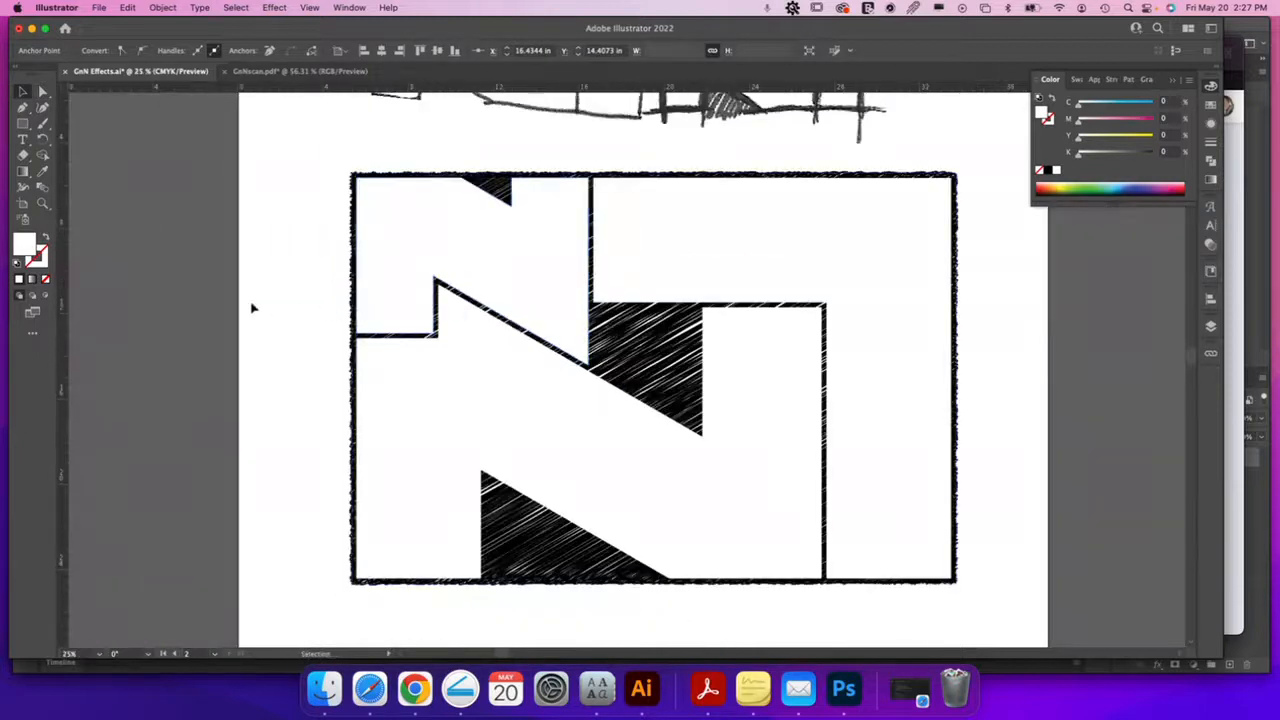
left_click(503, 256)
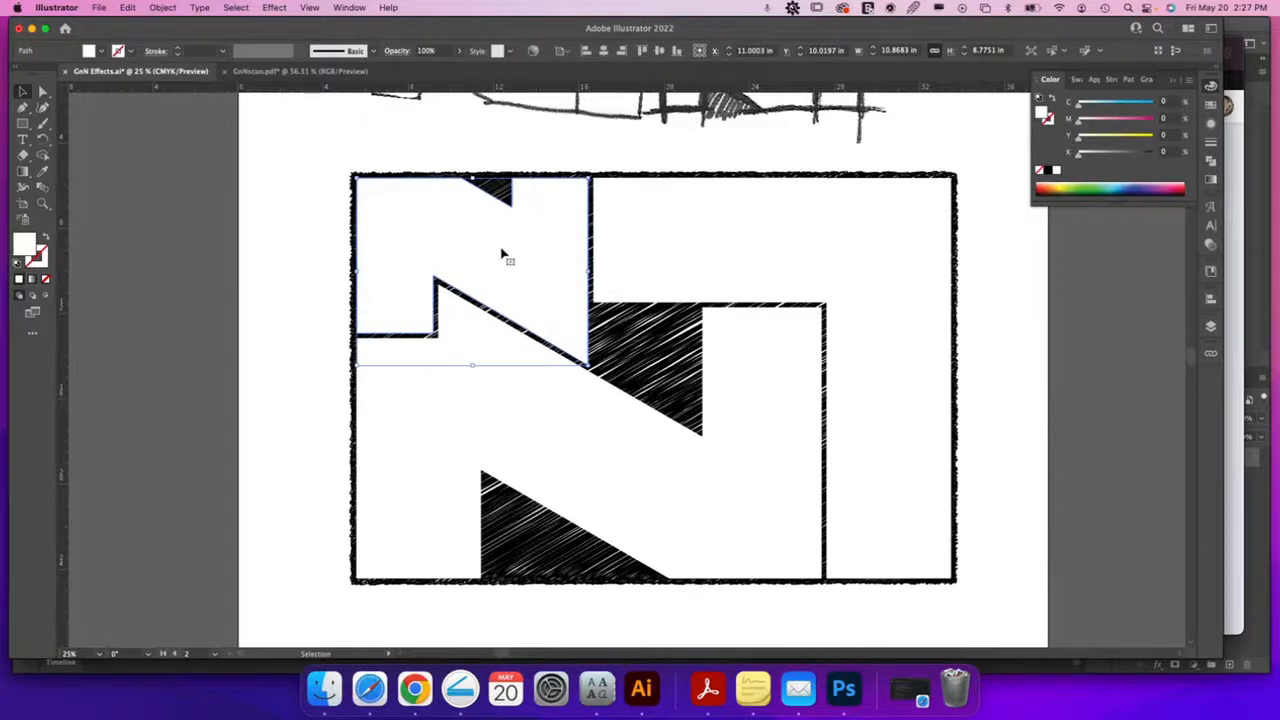
left_click(1047, 171)
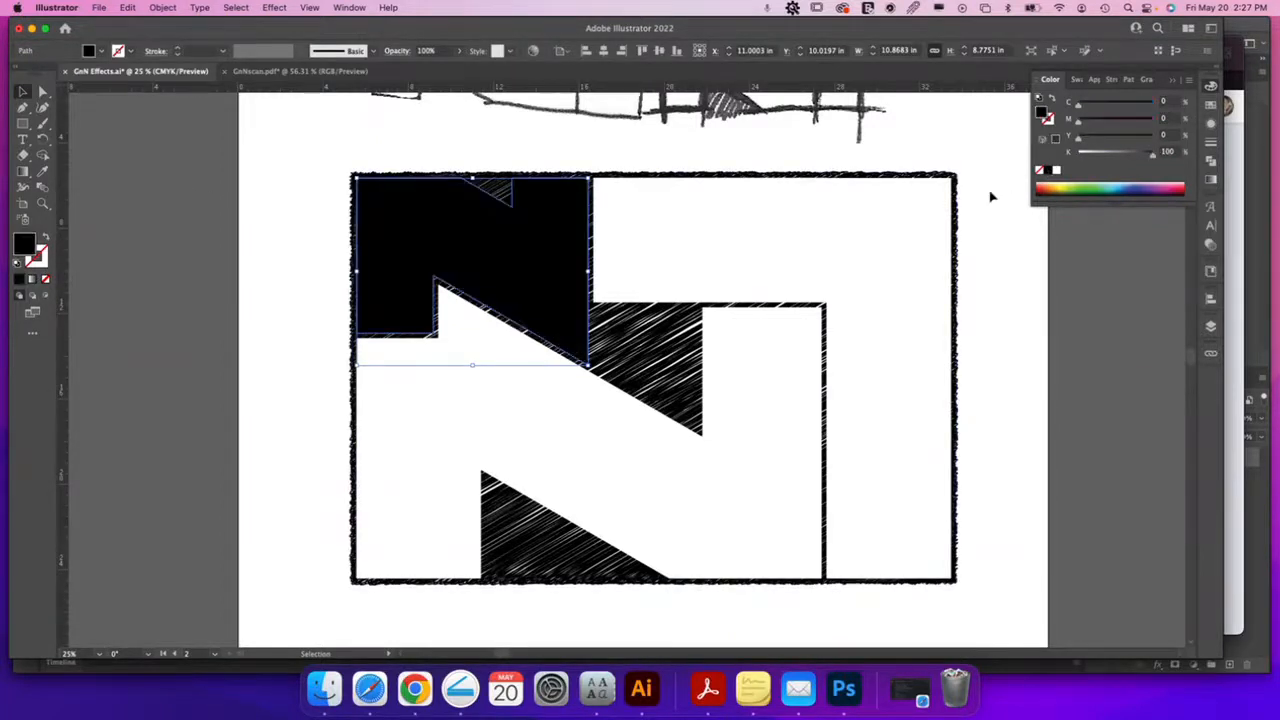
left_click(1020, 277)
Move the scanned sketch off the artboard to its right side
scroll(1020, 277, "up", 5)
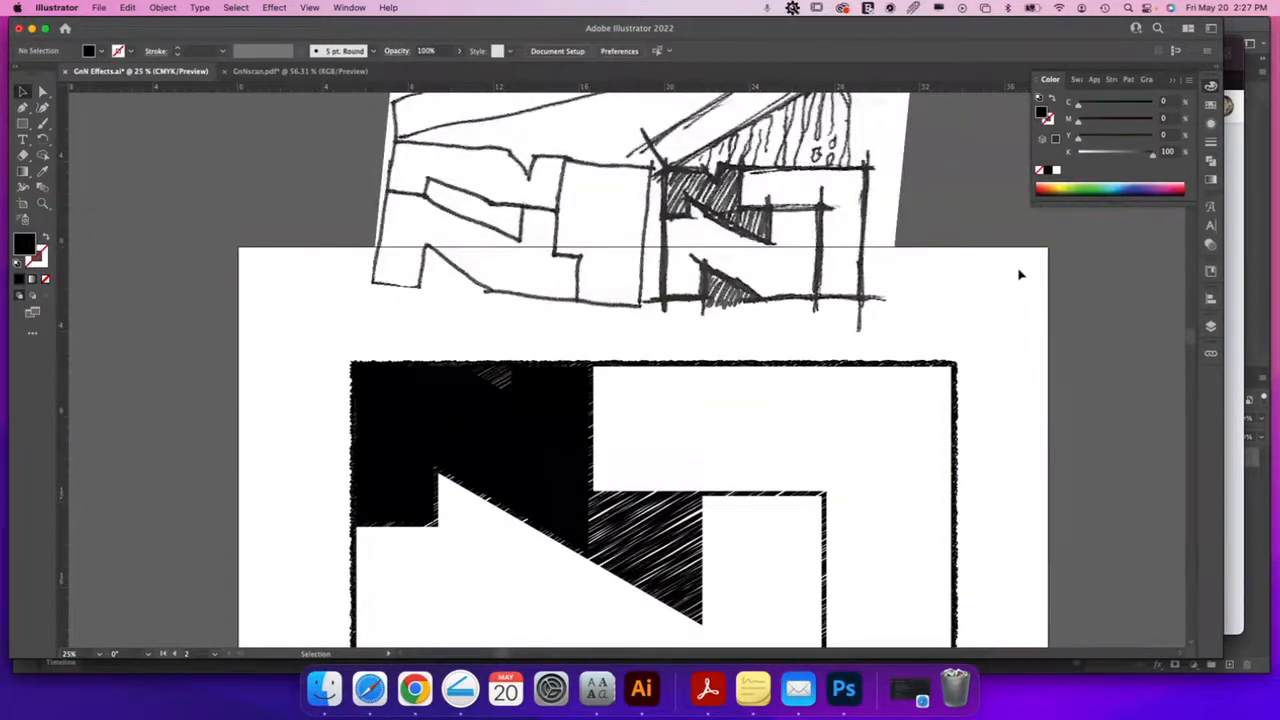
key("super+minus")
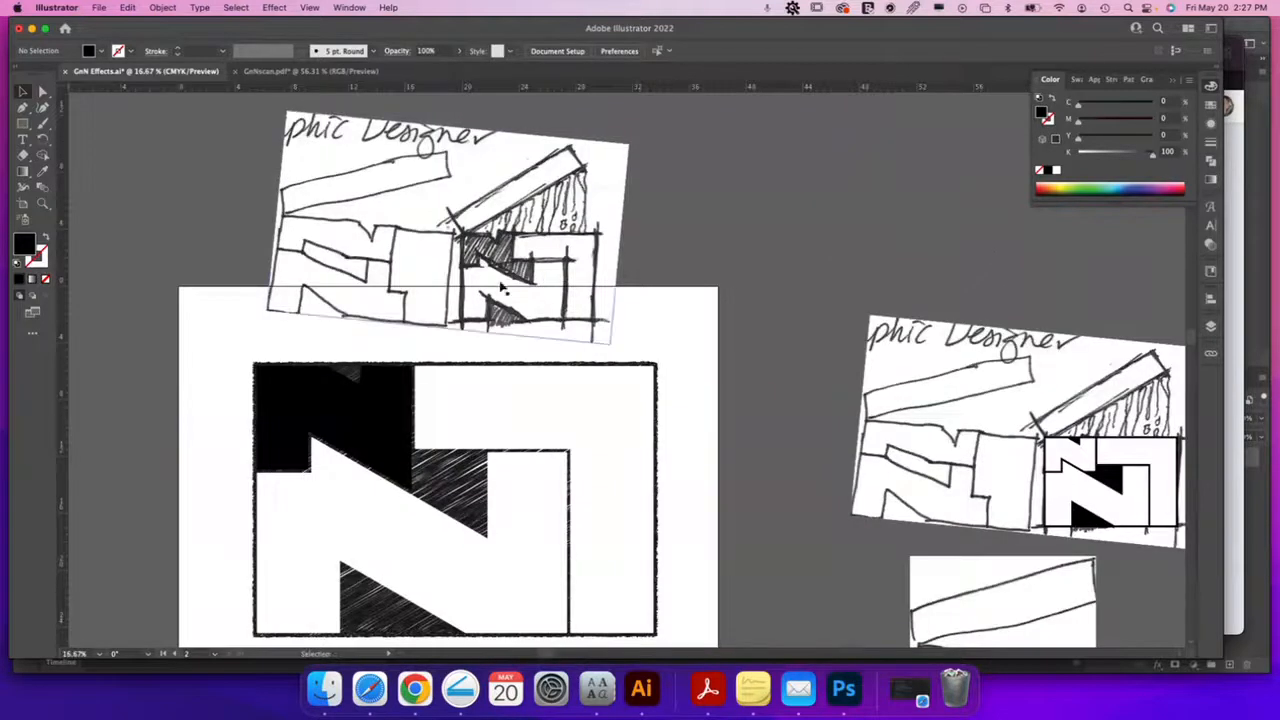
left_click_drag(663, 300, 849, 282)
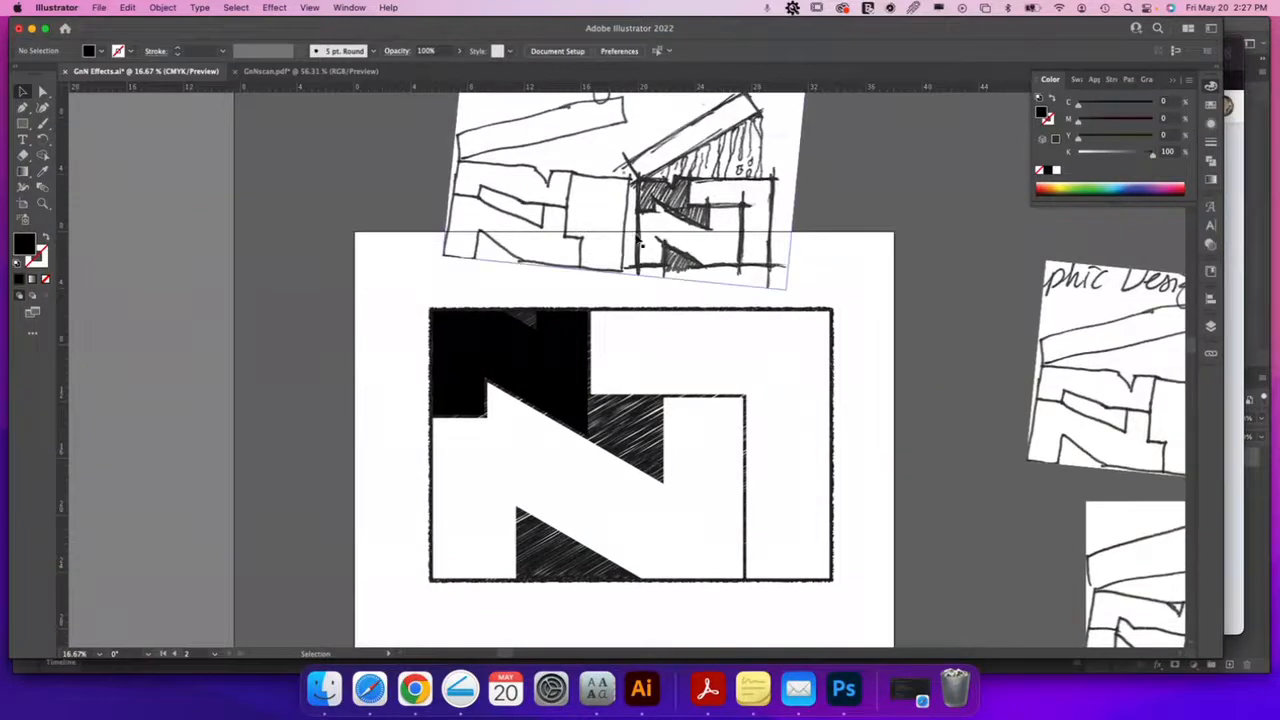
left_click_drag(575, 234, 884, 287)
Draw a black bar above the logo and tilt it about 12 degrees counter-clockwise
left_click(23, 123)
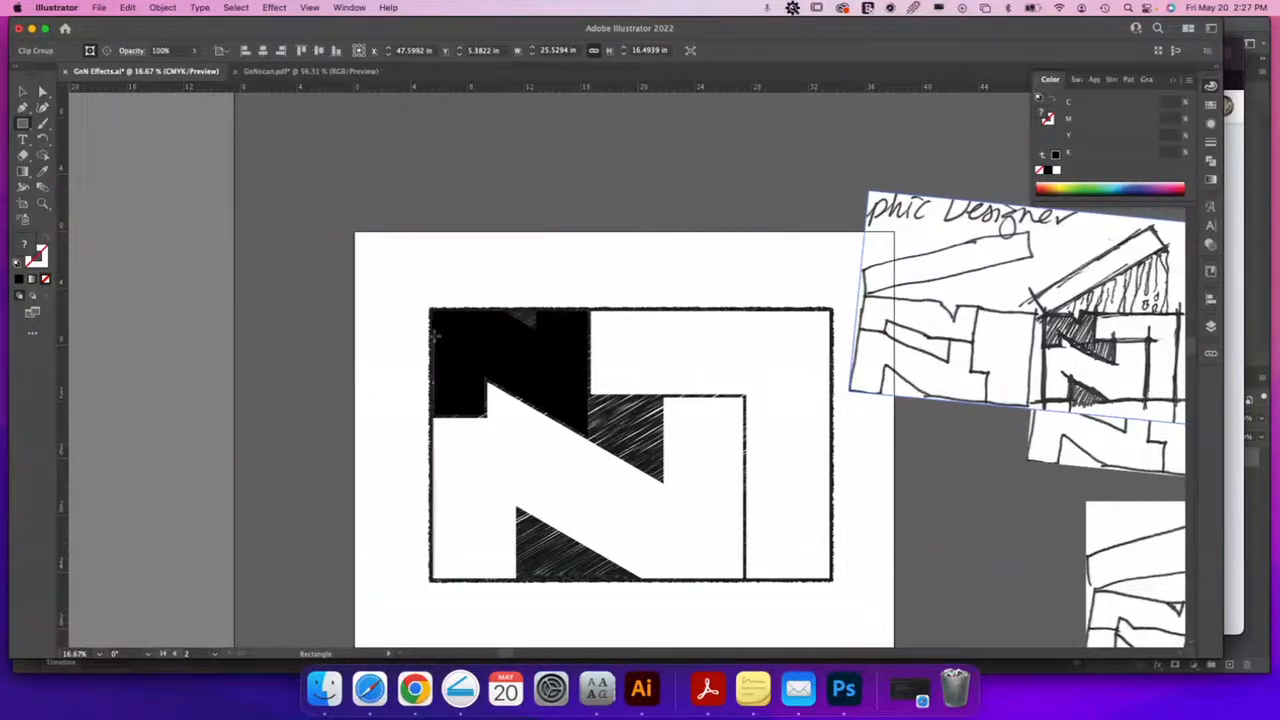
left_click_drag(434, 336, 838, 408)
left_click_drag(434, 372, 430, 372)
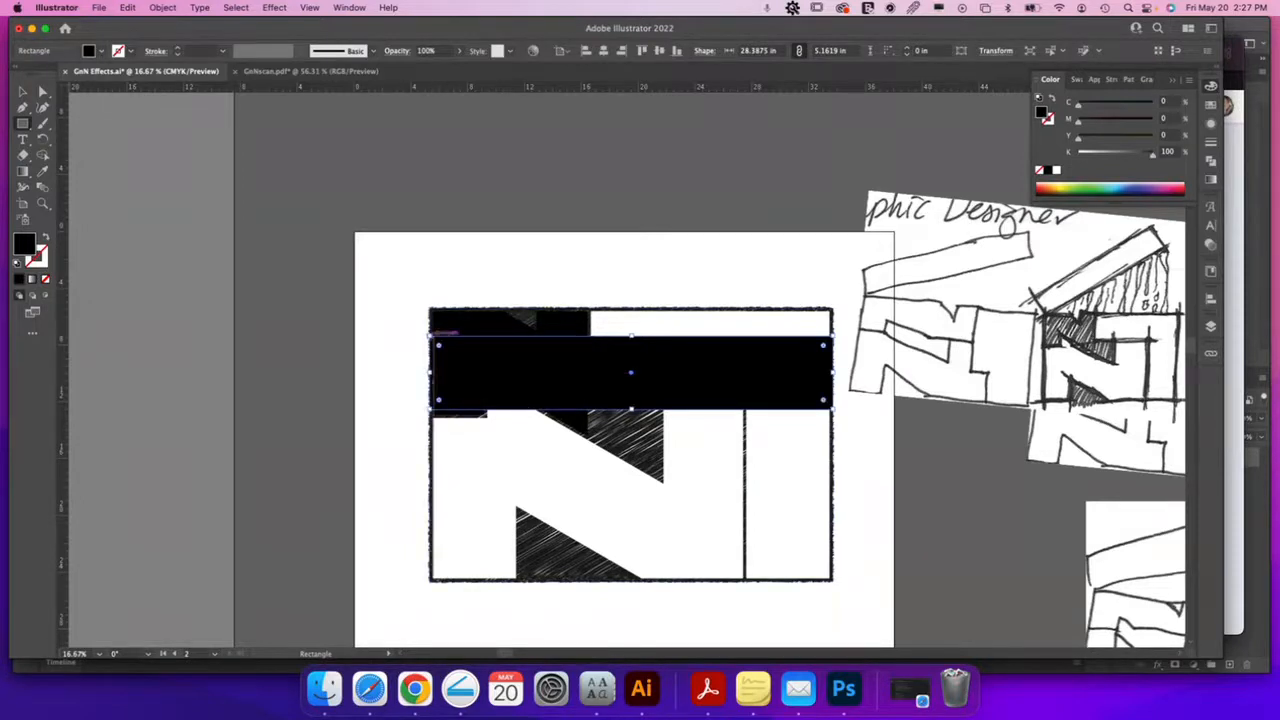
left_click_drag(684, 374, 676, 268)
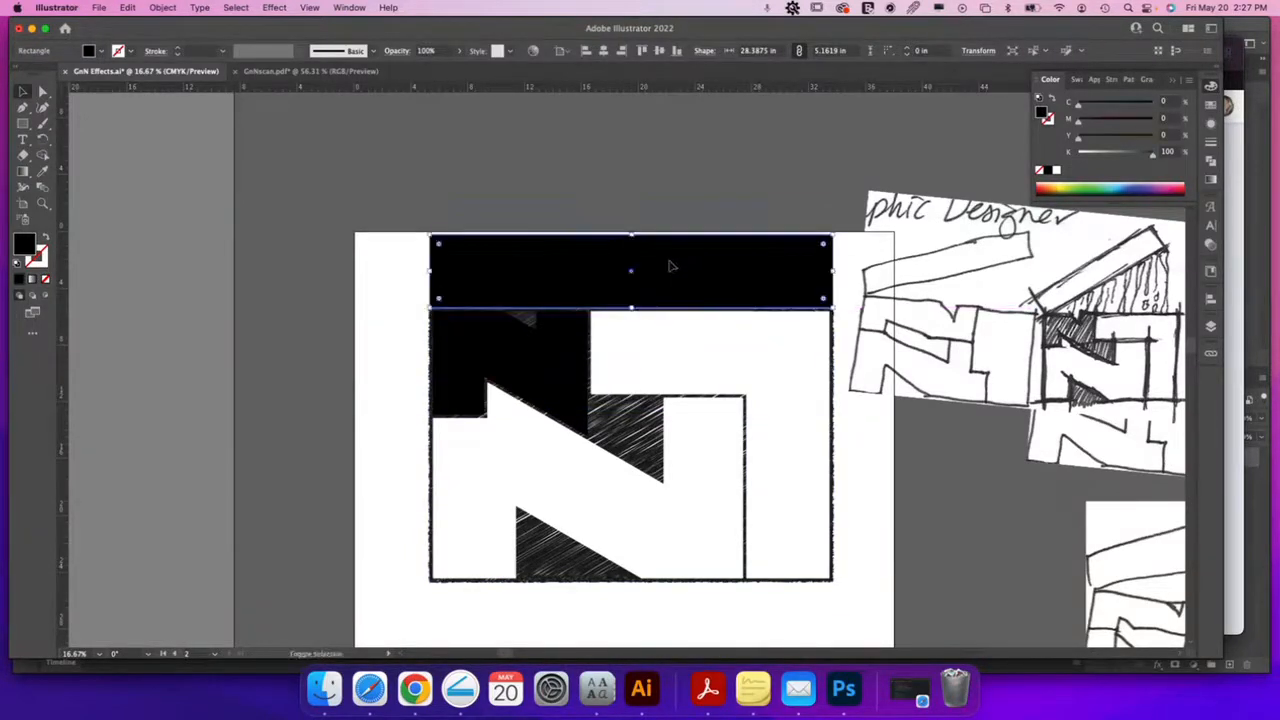
left_click(42, 138)
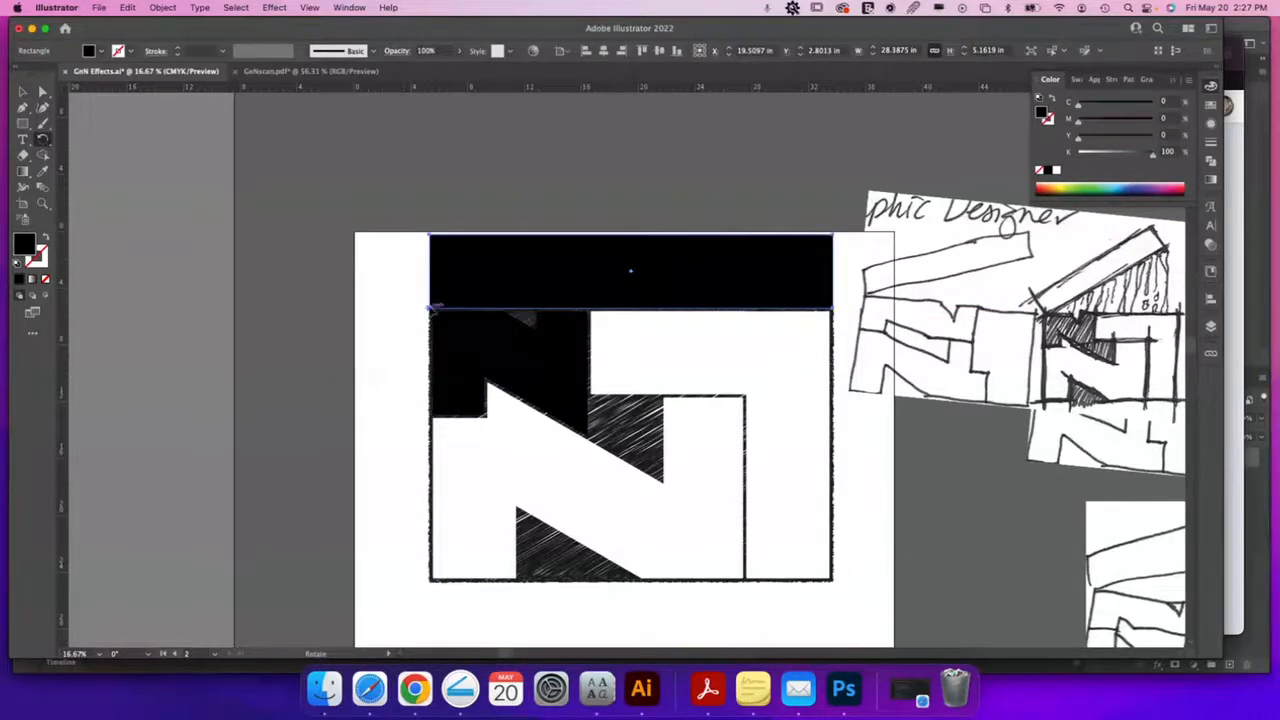
left_click_drag(783, 295, 760, 210)
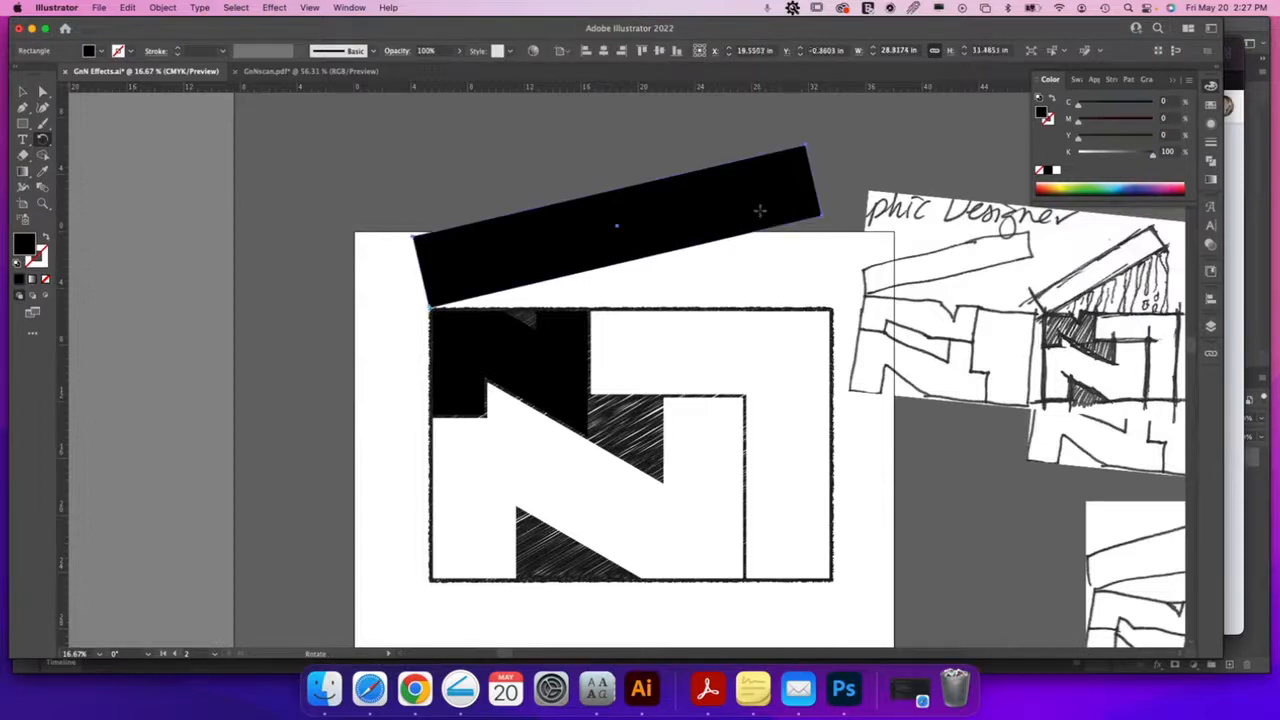
key("v")
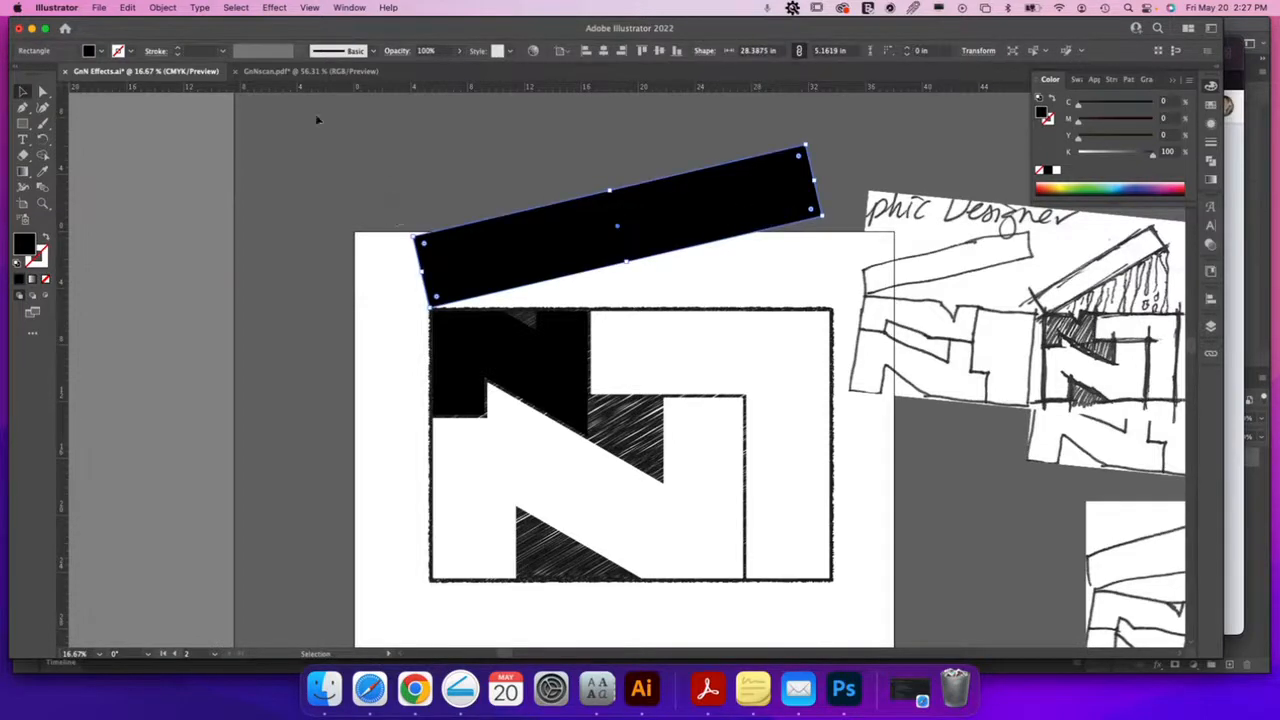
Offset the tilted bar's path outward and fill the inner original rectangle white
left_click(163, 8)
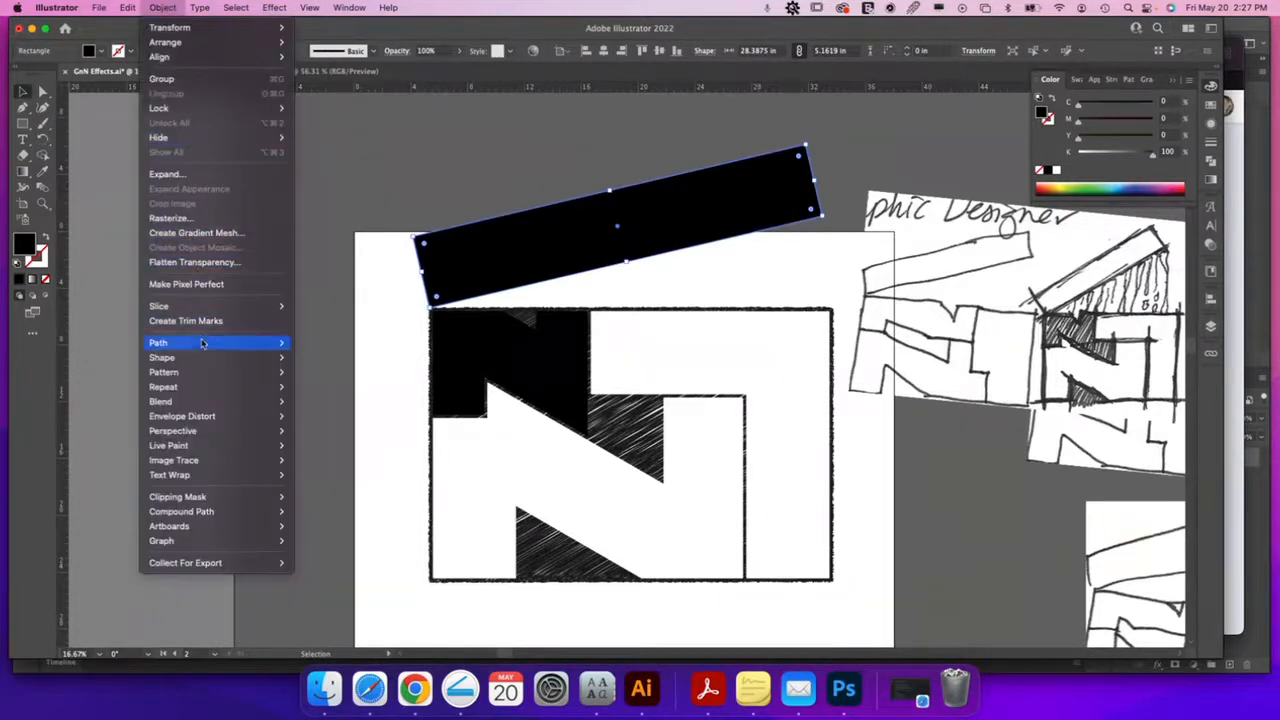
mouse_move(203, 345)
left_click(322, 393)
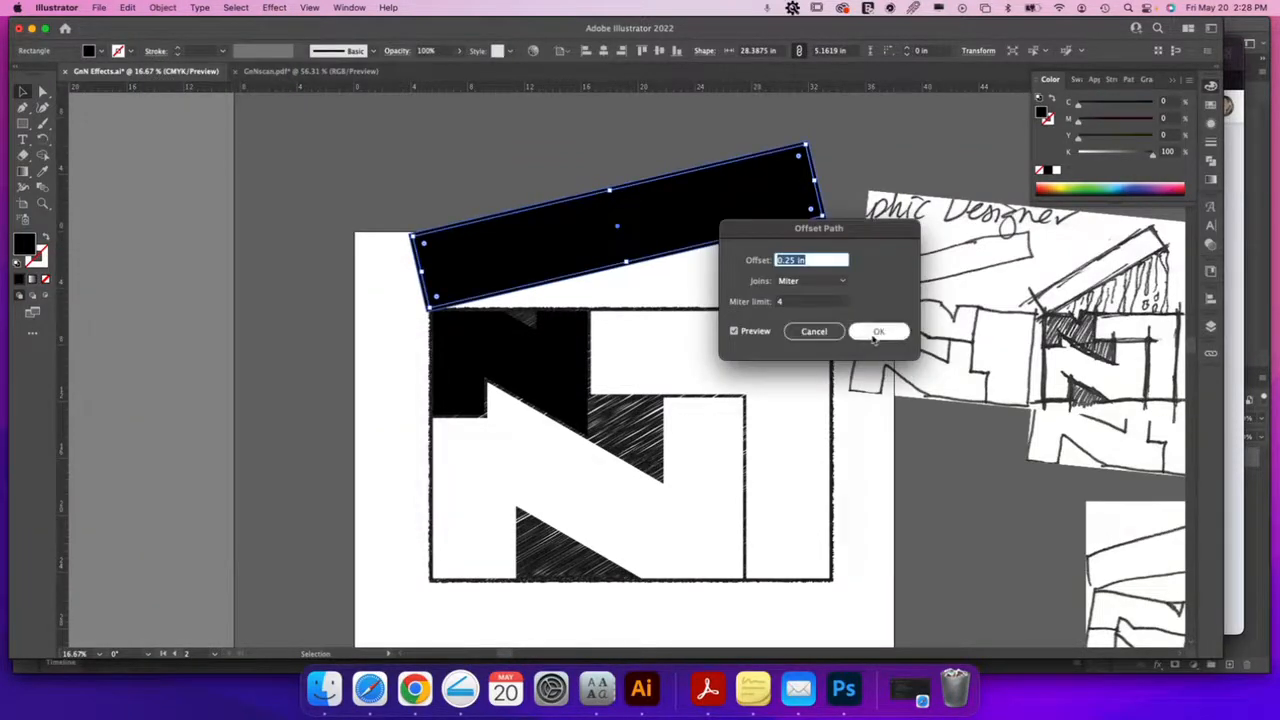
left_click(875, 331)
left_click(740, 206)
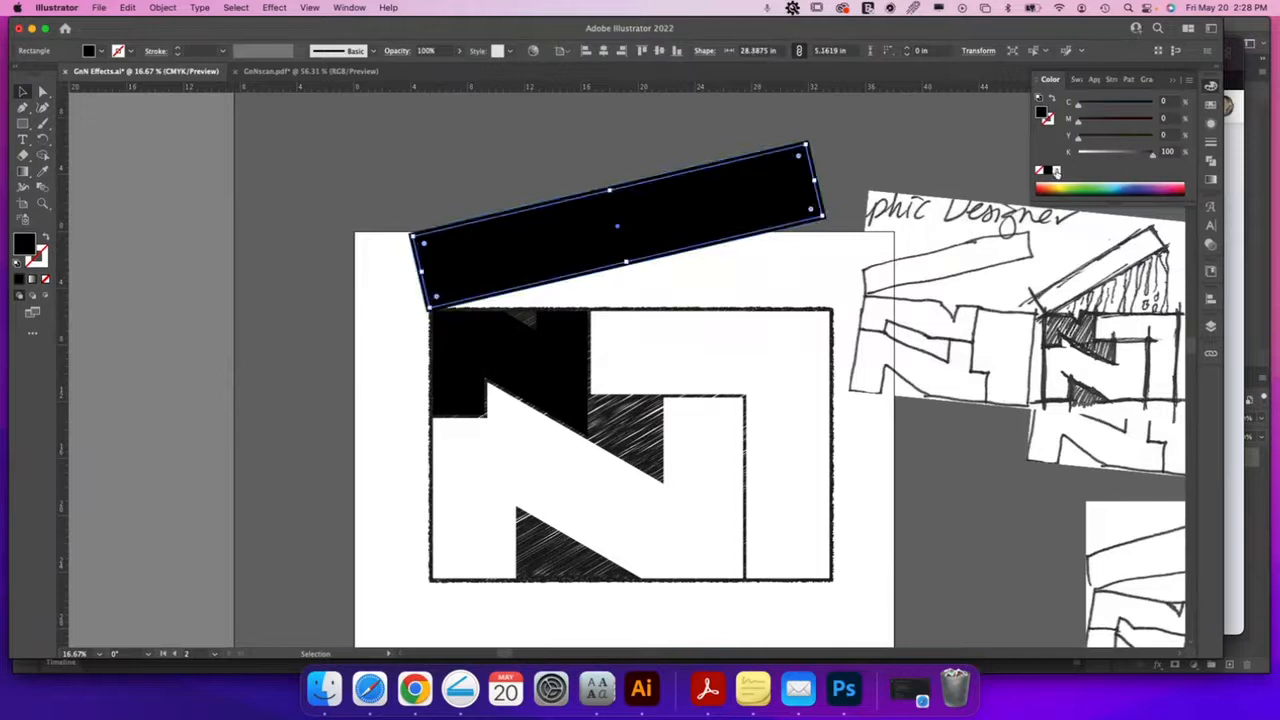
left_click(1057, 170)
left_click(870, 149)
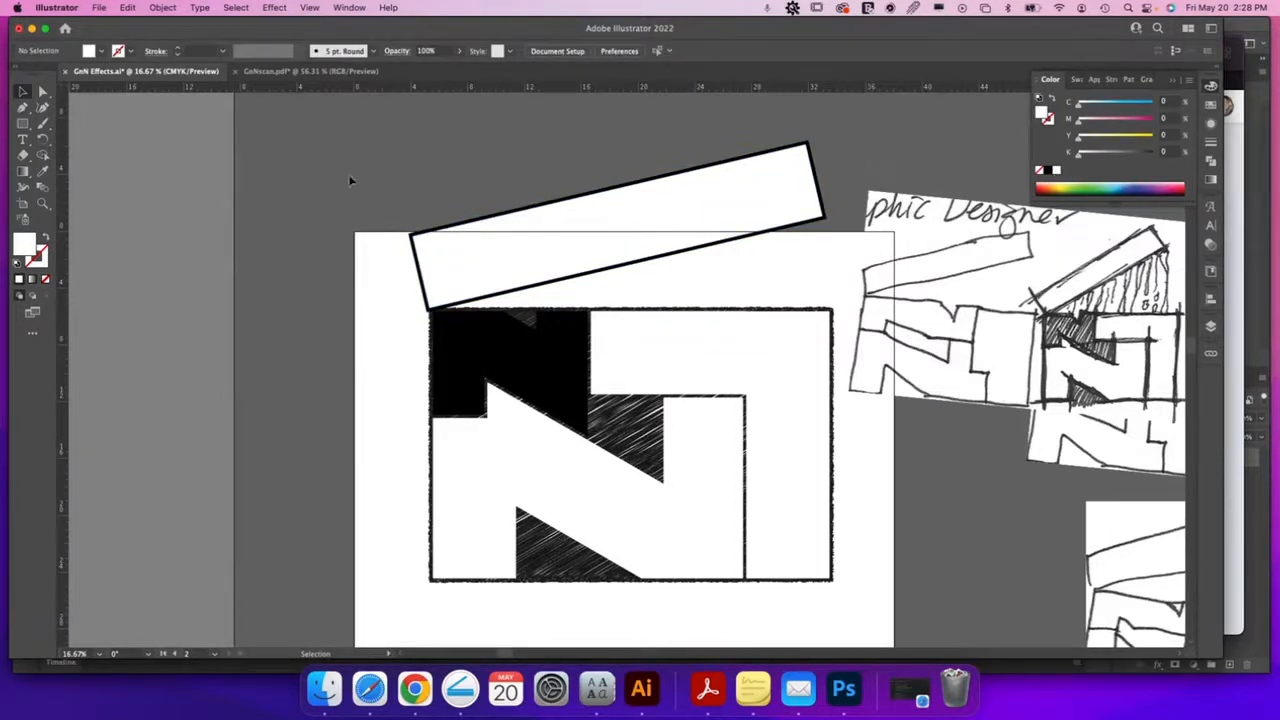
Move the N artwork lower on the artboard and recentre the view
left_click(797, 566)
left_click_drag(762, 367, 757, 453)
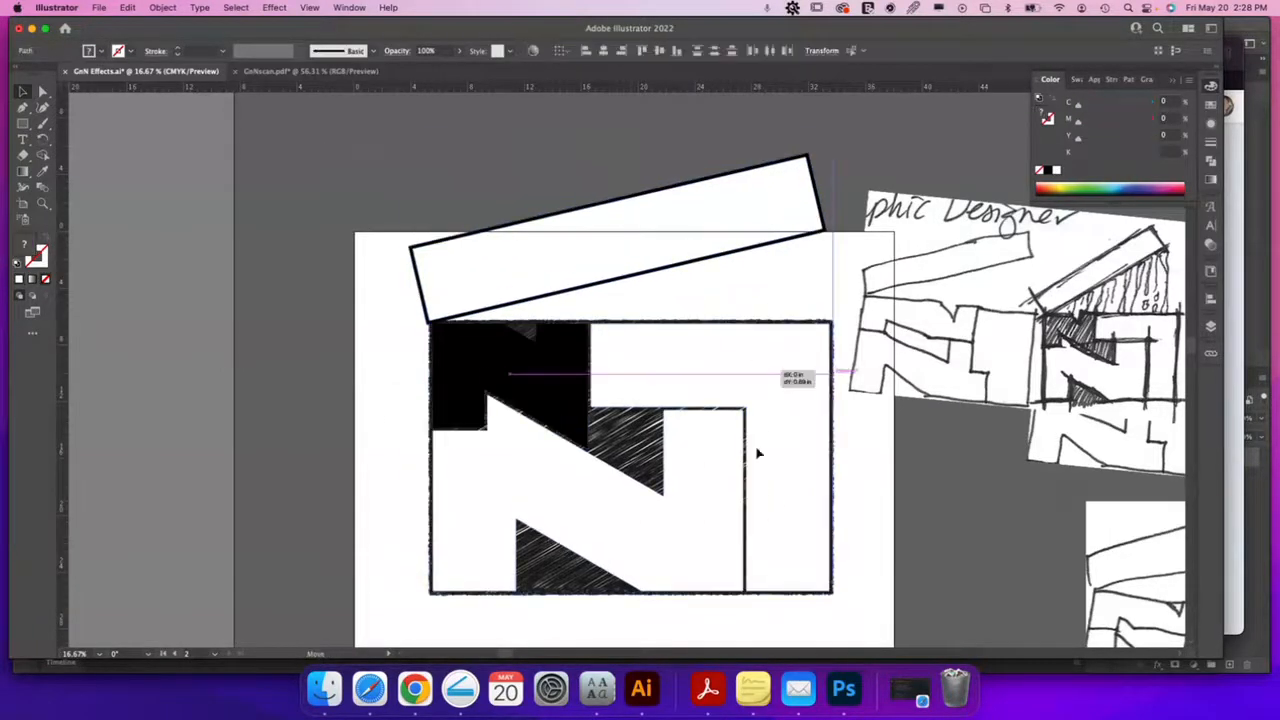
left_click_drag(755, 537, 753, 537)
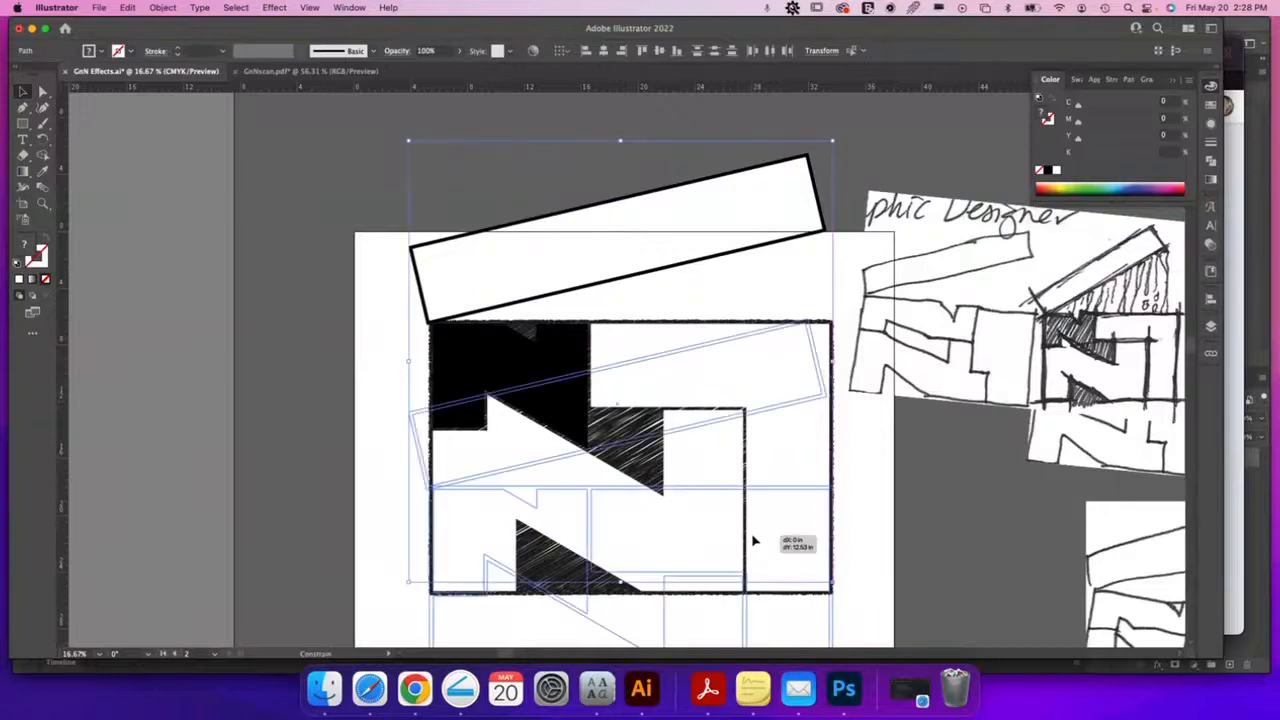
left_click_drag(879, 513, 835, 362)
left_click(877, 514)
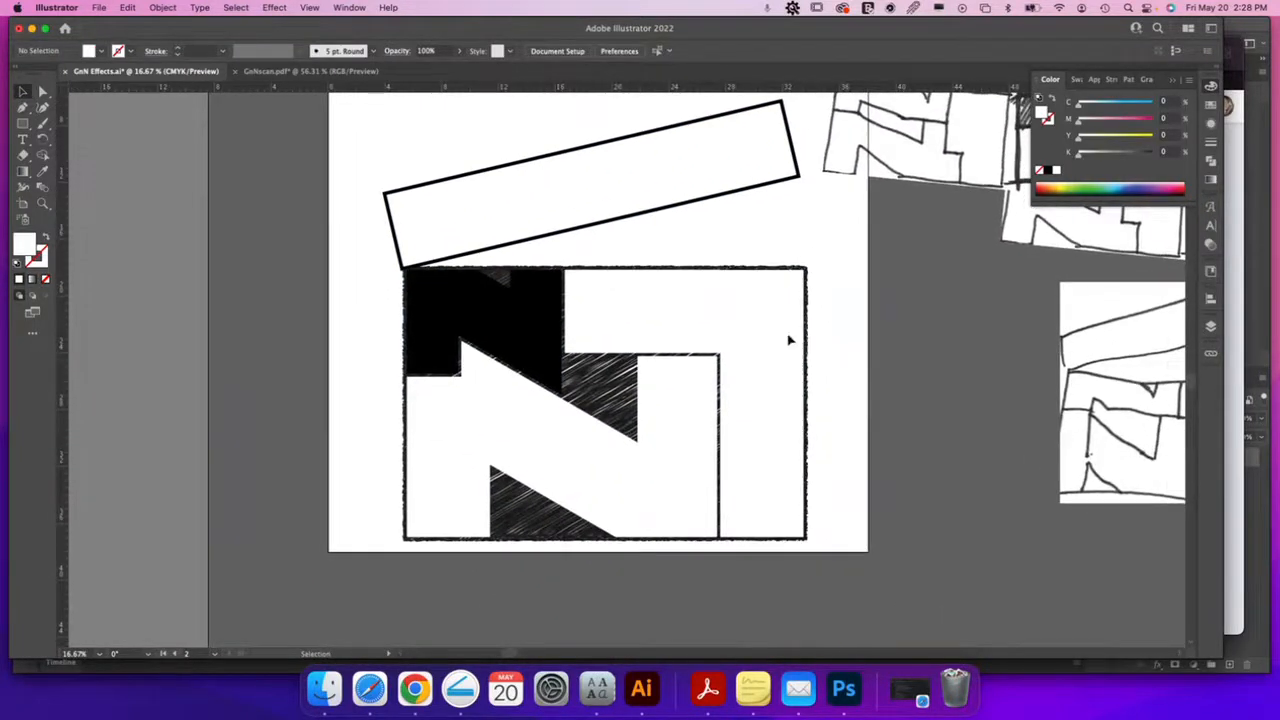
Swap the black upper N piece's fill to a white stroke and set its weight to 14 pt
left_click(518, 316)
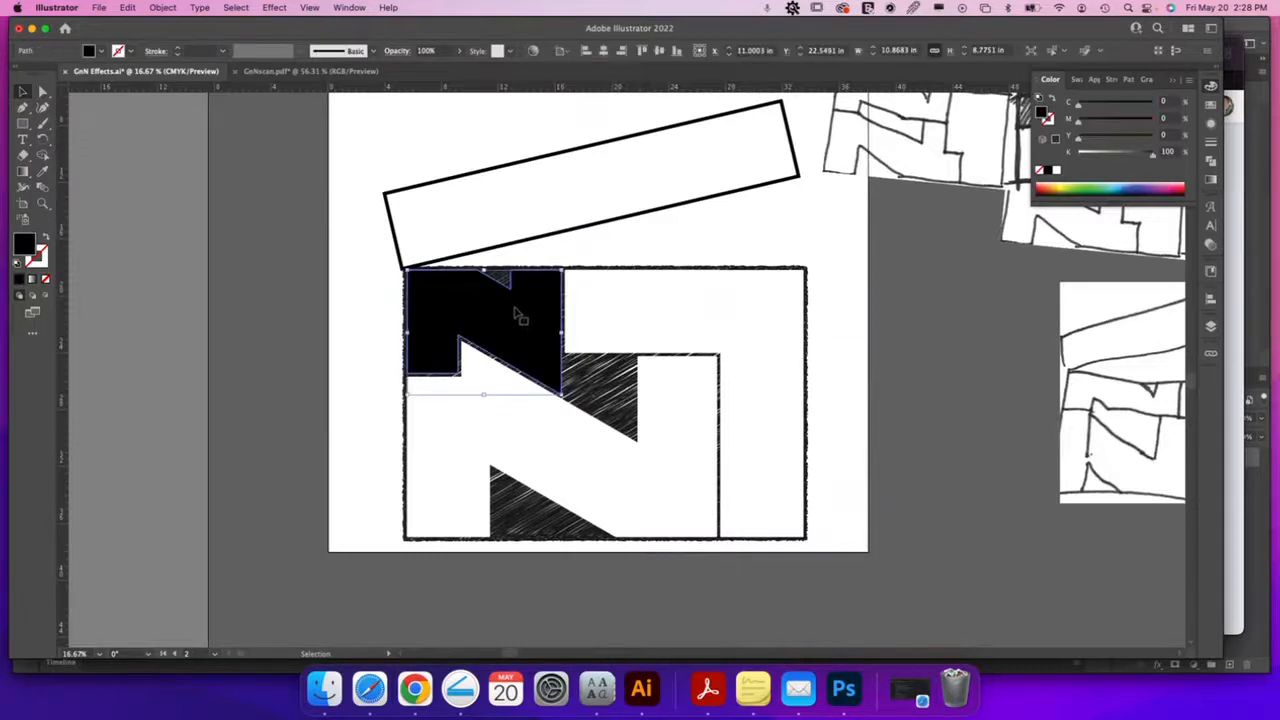
left_click(46, 238)
left_click(42, 261)
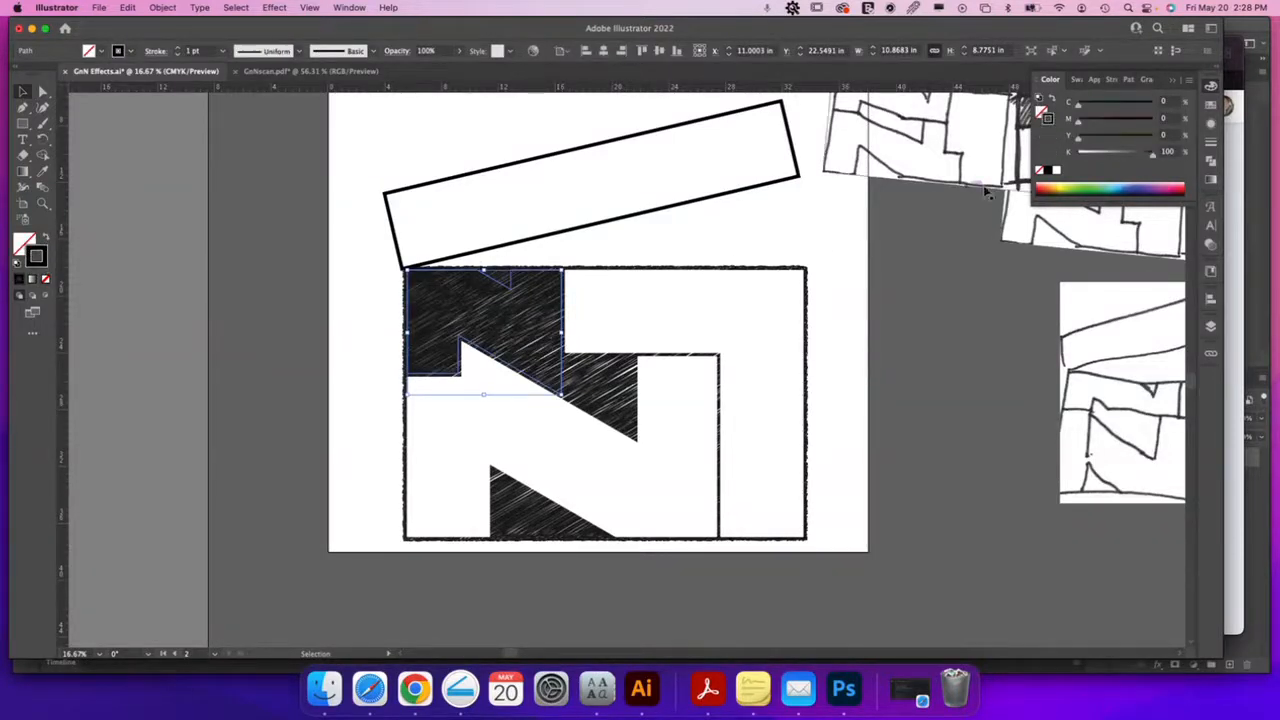
left_click(1057, 171)
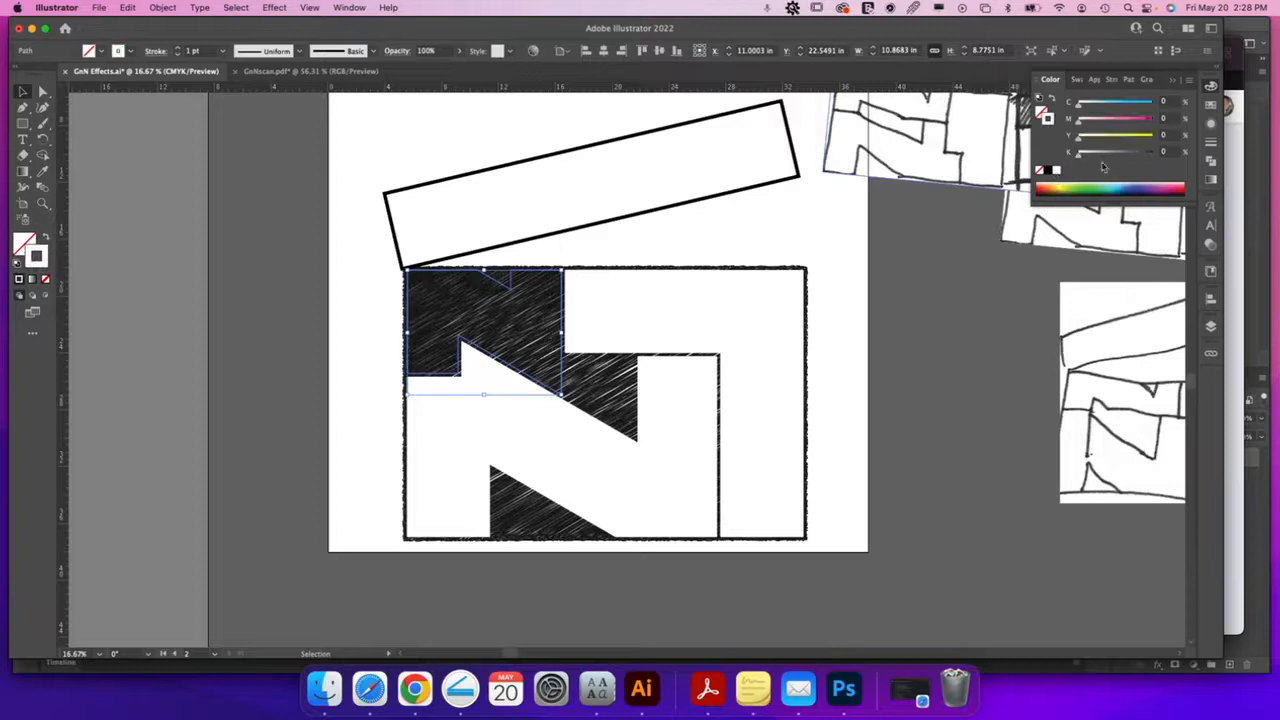
left_click(1210, 142)
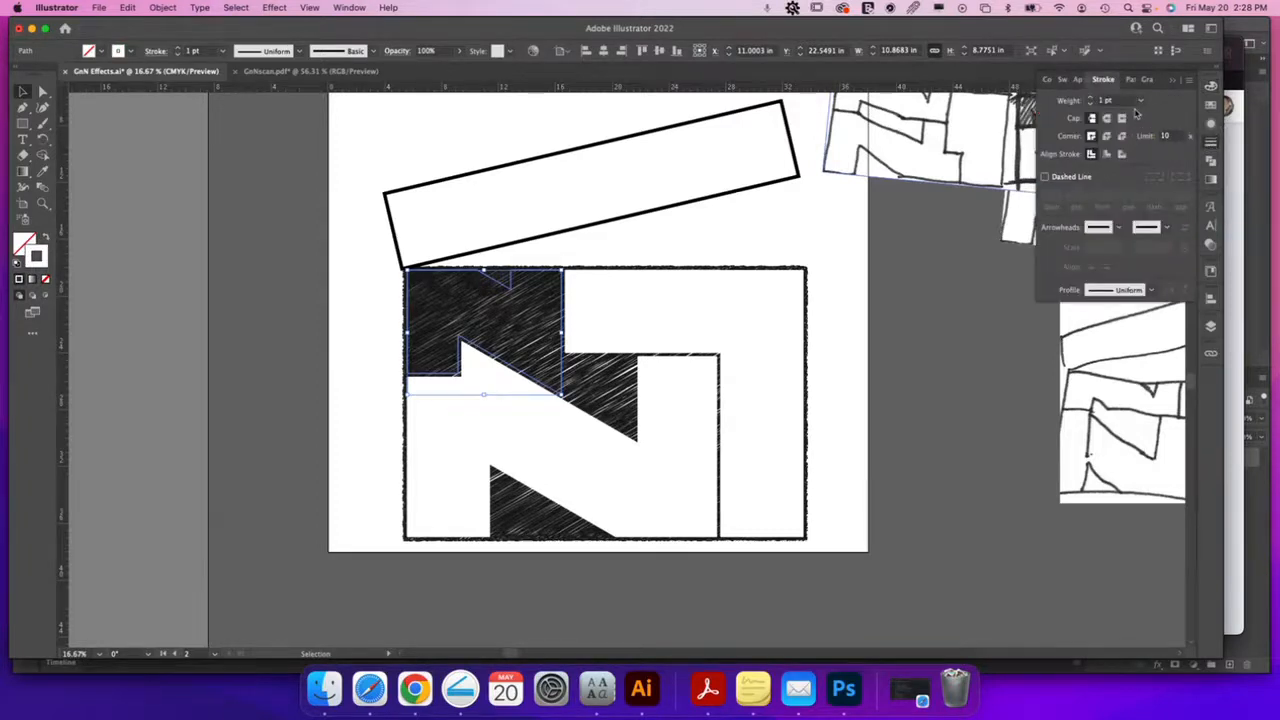
left_click(1140, 101)
left_click(1160, 291)
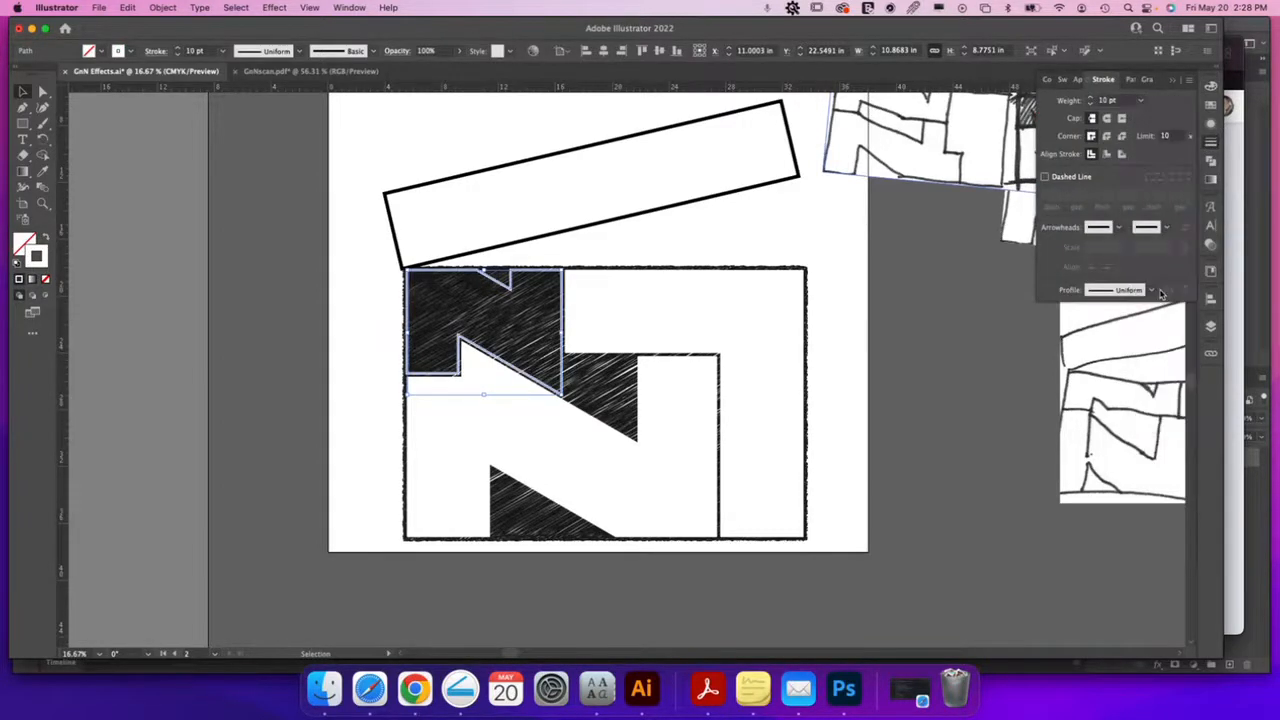
left_click(1141, 101)
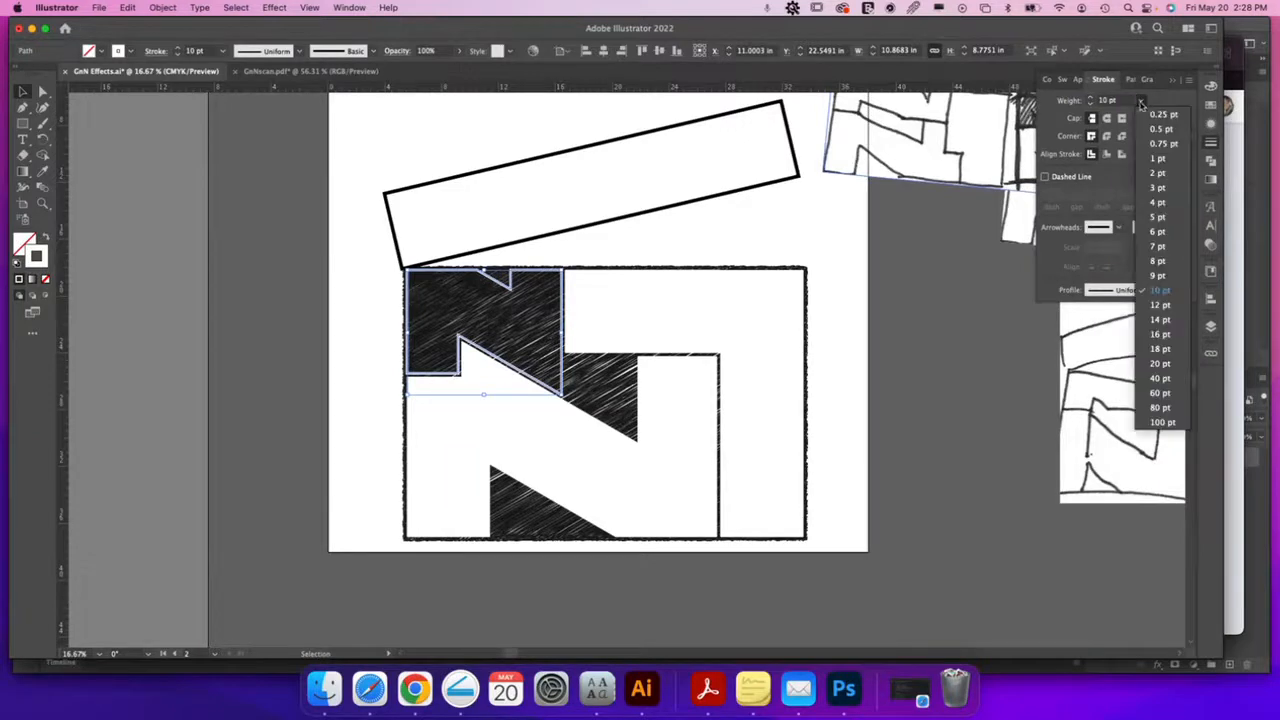
left_click(1159, 320)
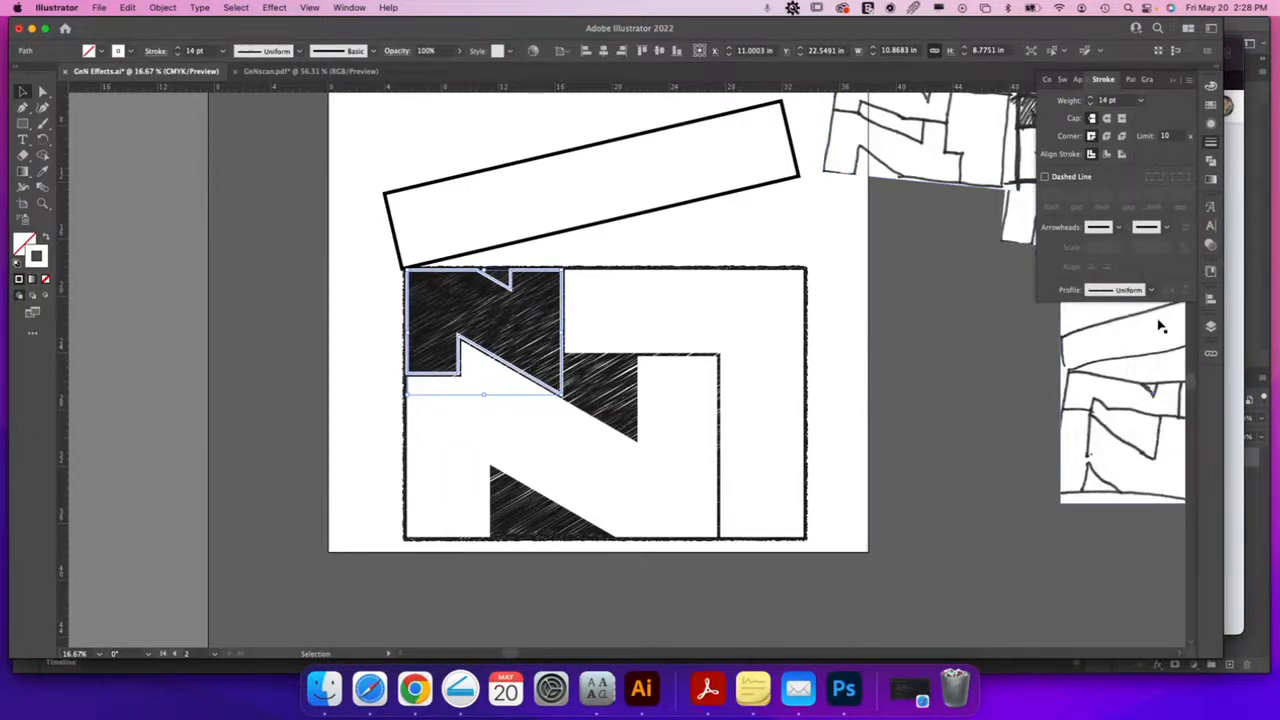
Select the upper N piece together with the 7-shaped piece
left_click(954, 376)
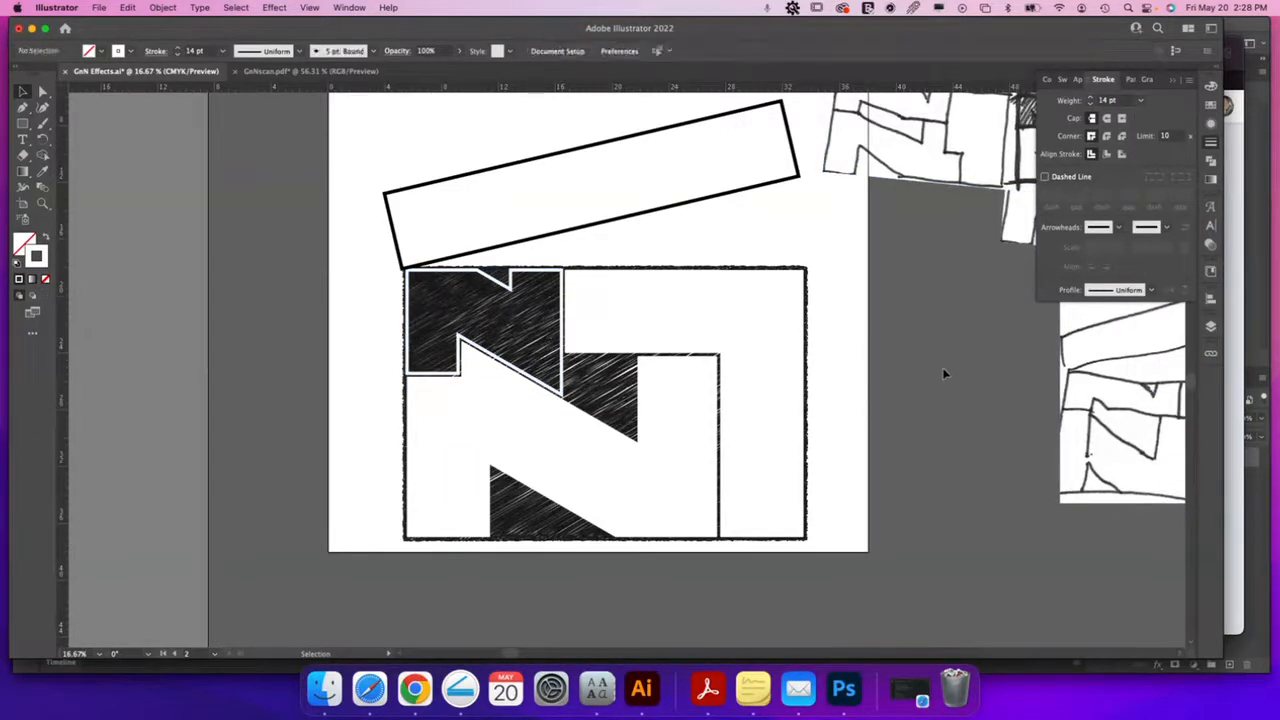
left_click(564, 372)
left_click(641, 332, "shift")
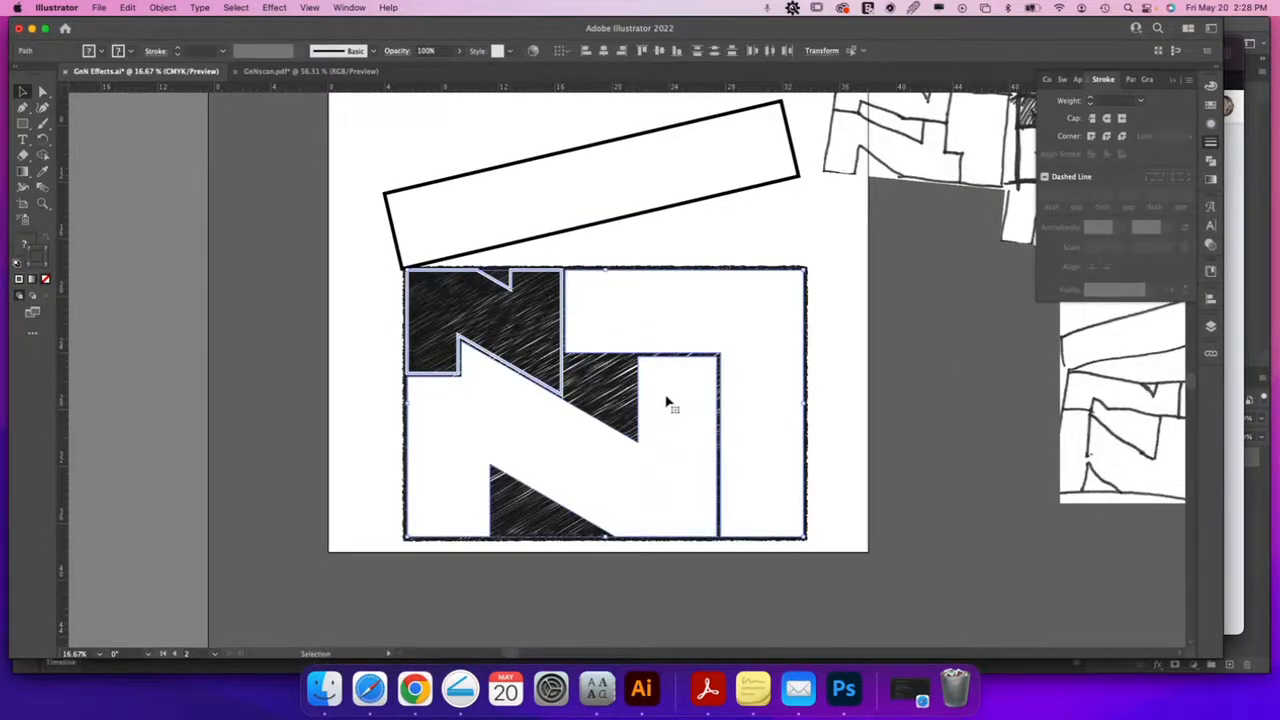
Apply Offset Path at -0.25 in to both selected N shapes
left_click(162, 7)
mouse_move(199, 345)
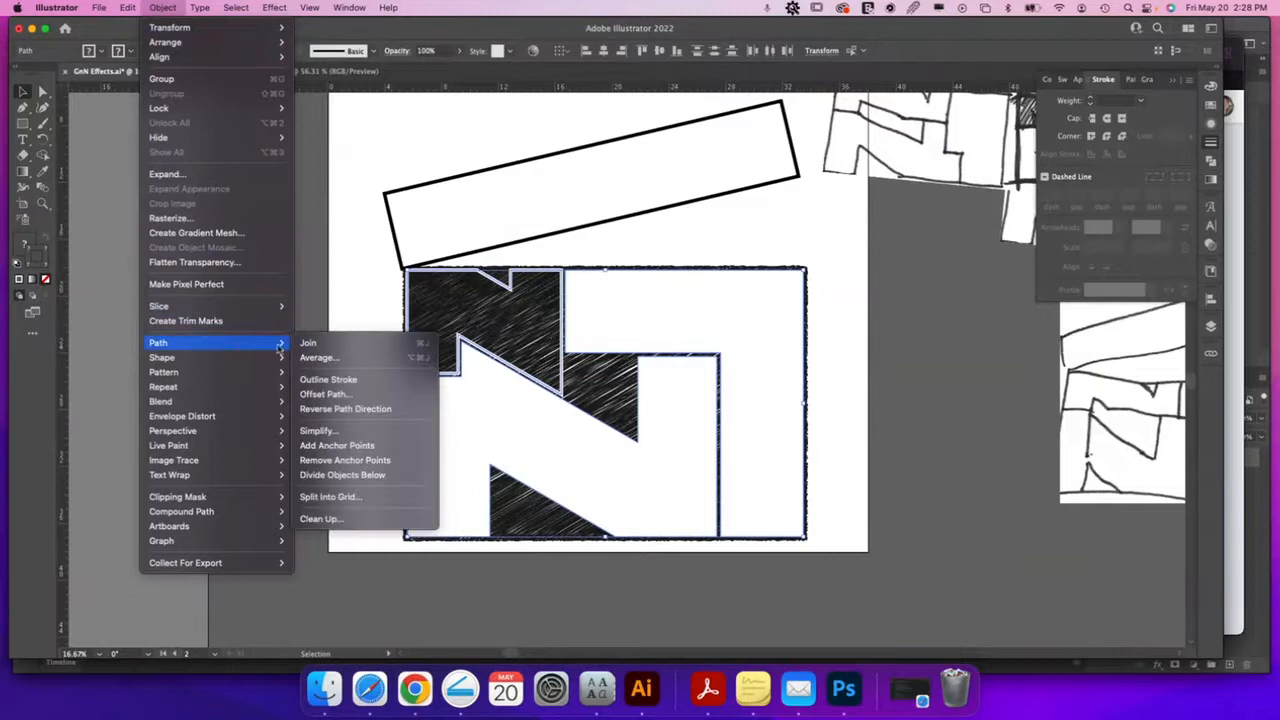
left_click(328, 394)
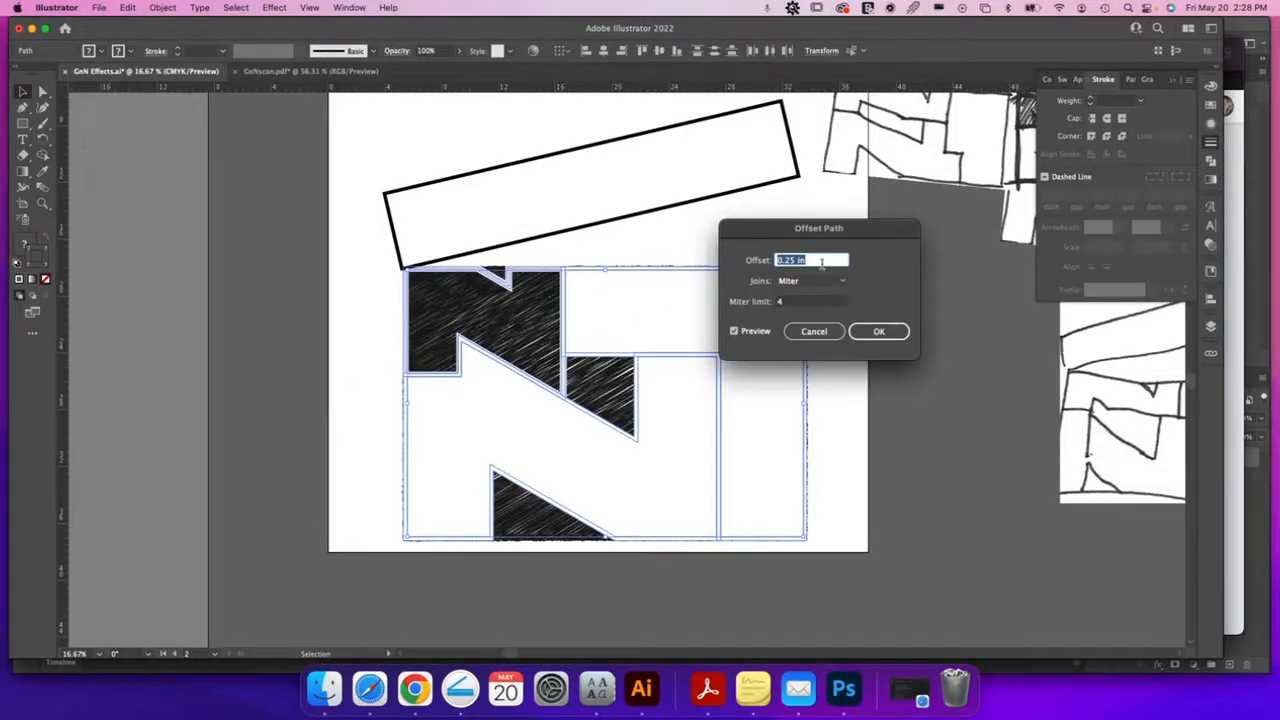
left_click(778, 260)
type("-")
key("Tab")
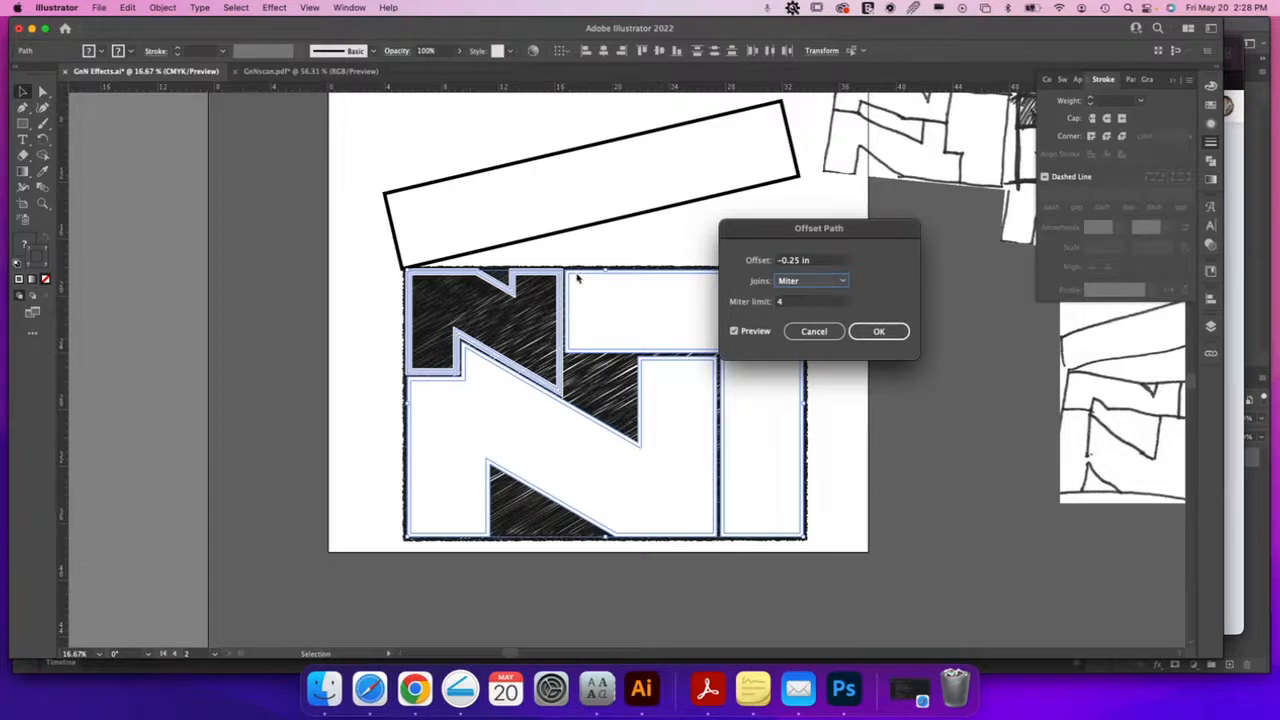
left_click(882, 331)
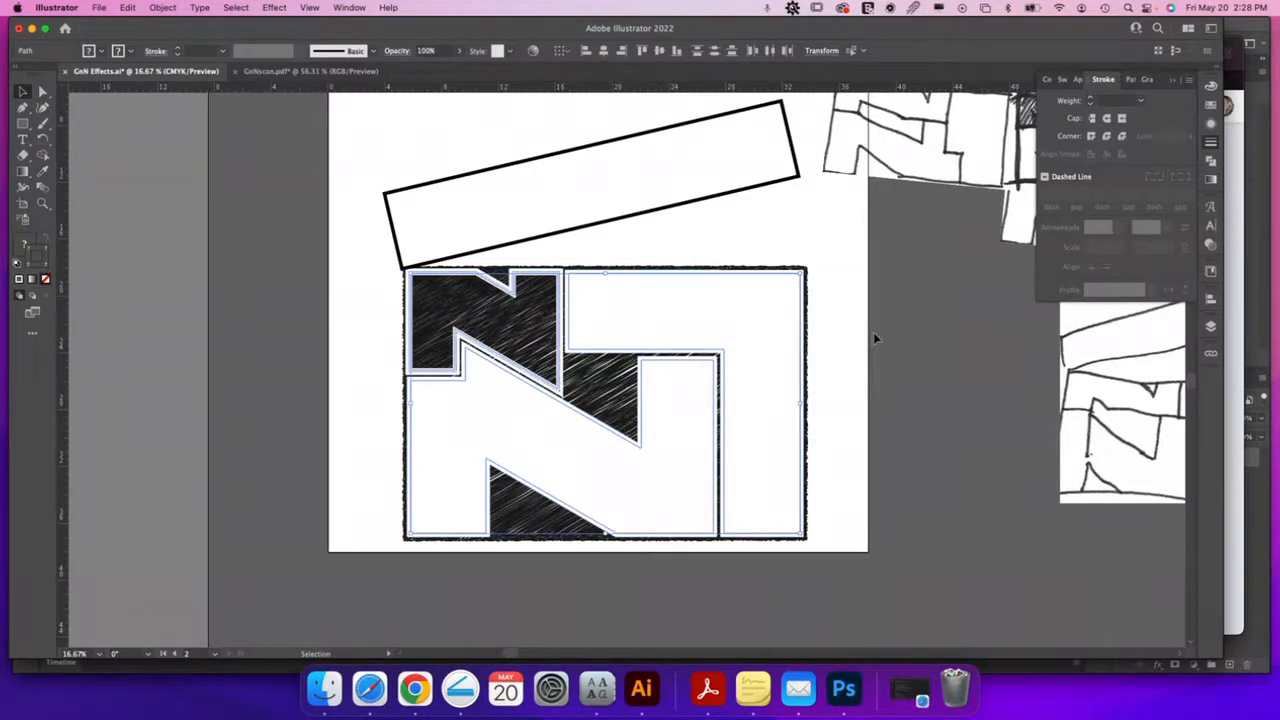
Delete the white inset N shapes, then restore them with undo
left_click(876, 339)
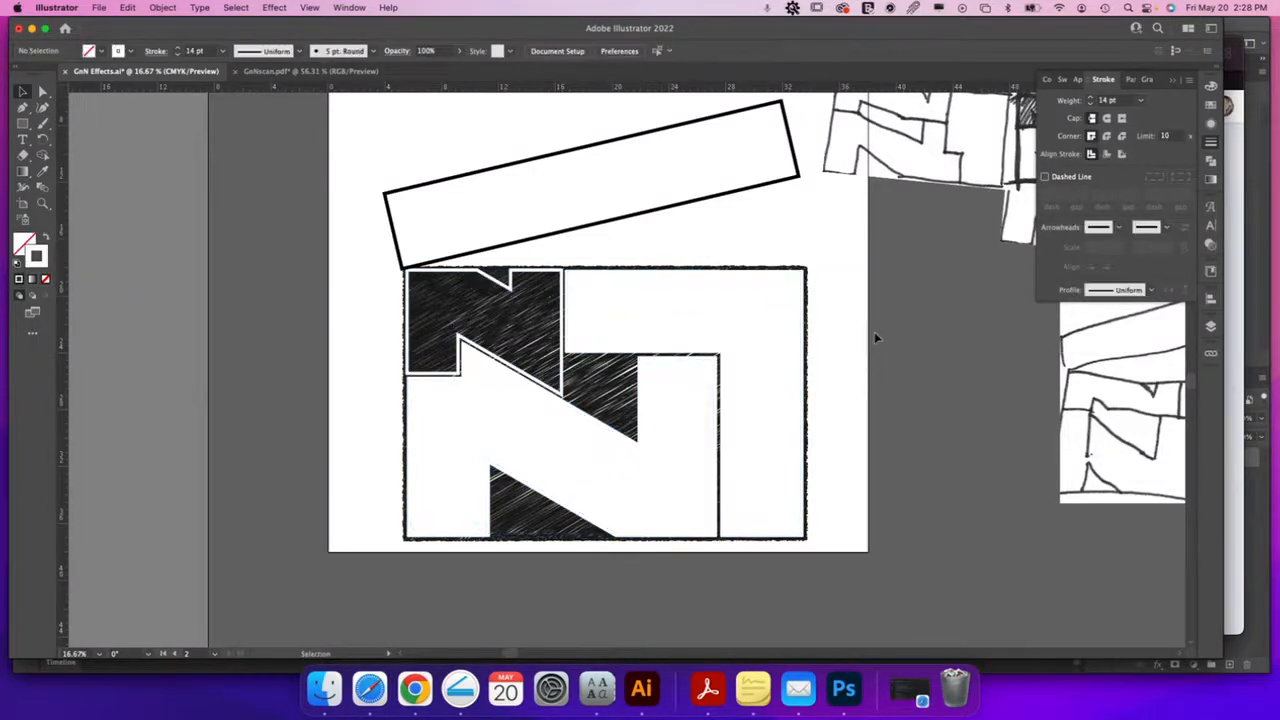
left_click(566, 334)
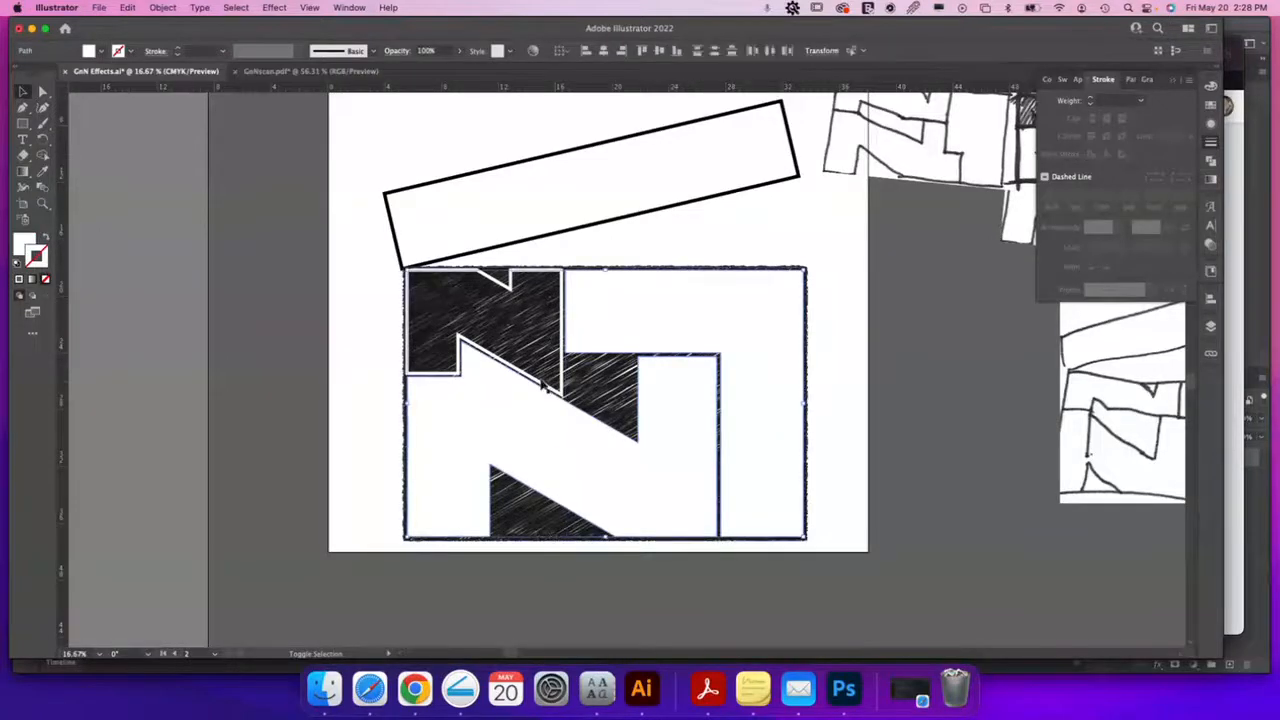
key("Delete")
key("a")
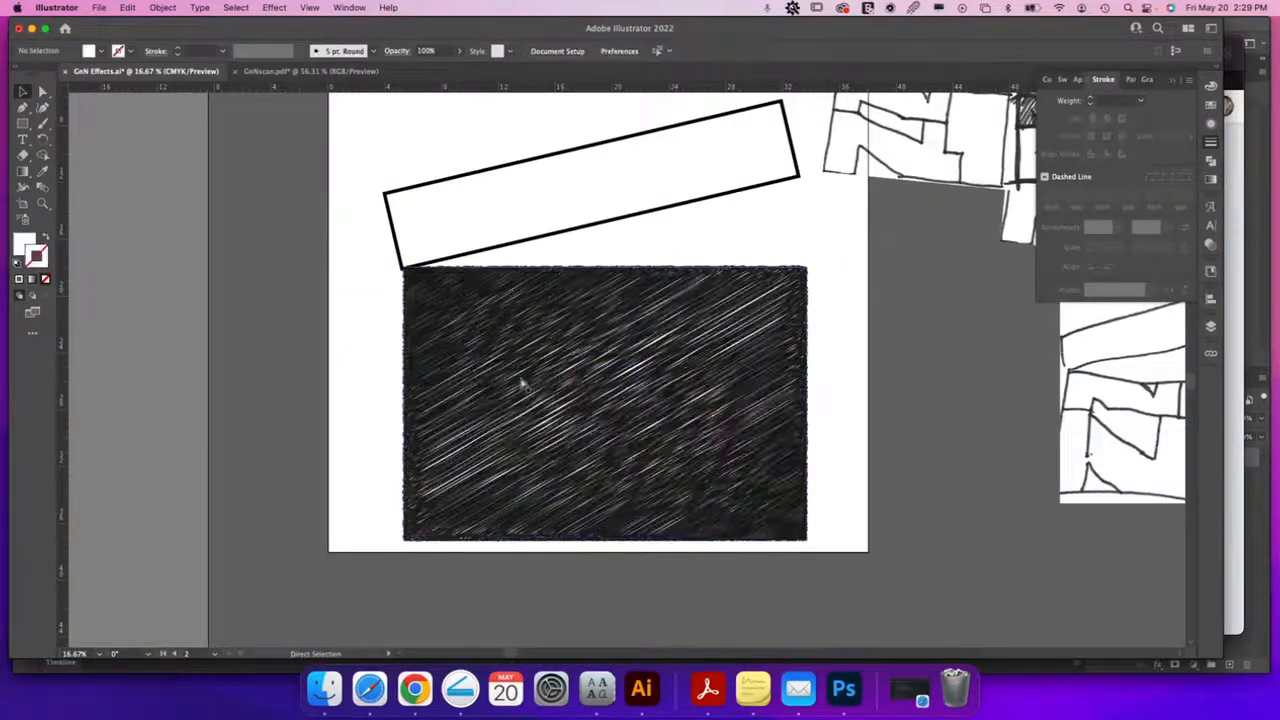
key("super+z")
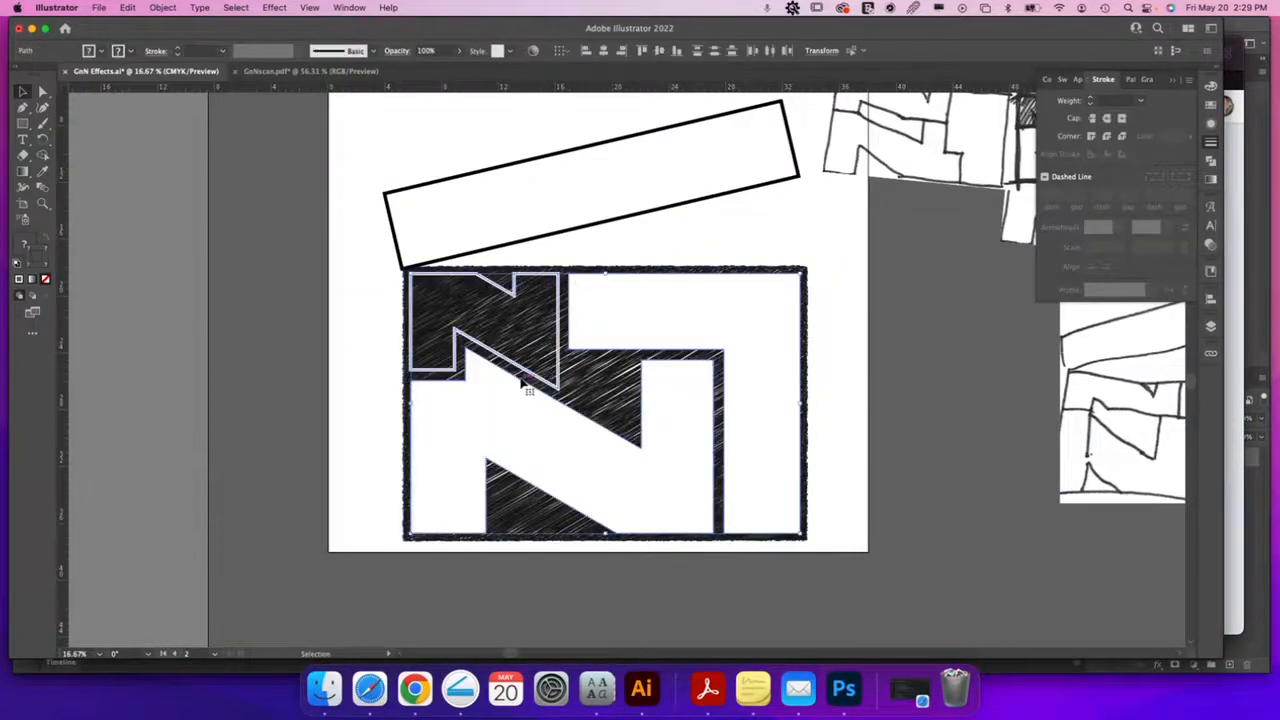
left_click(845, 392)
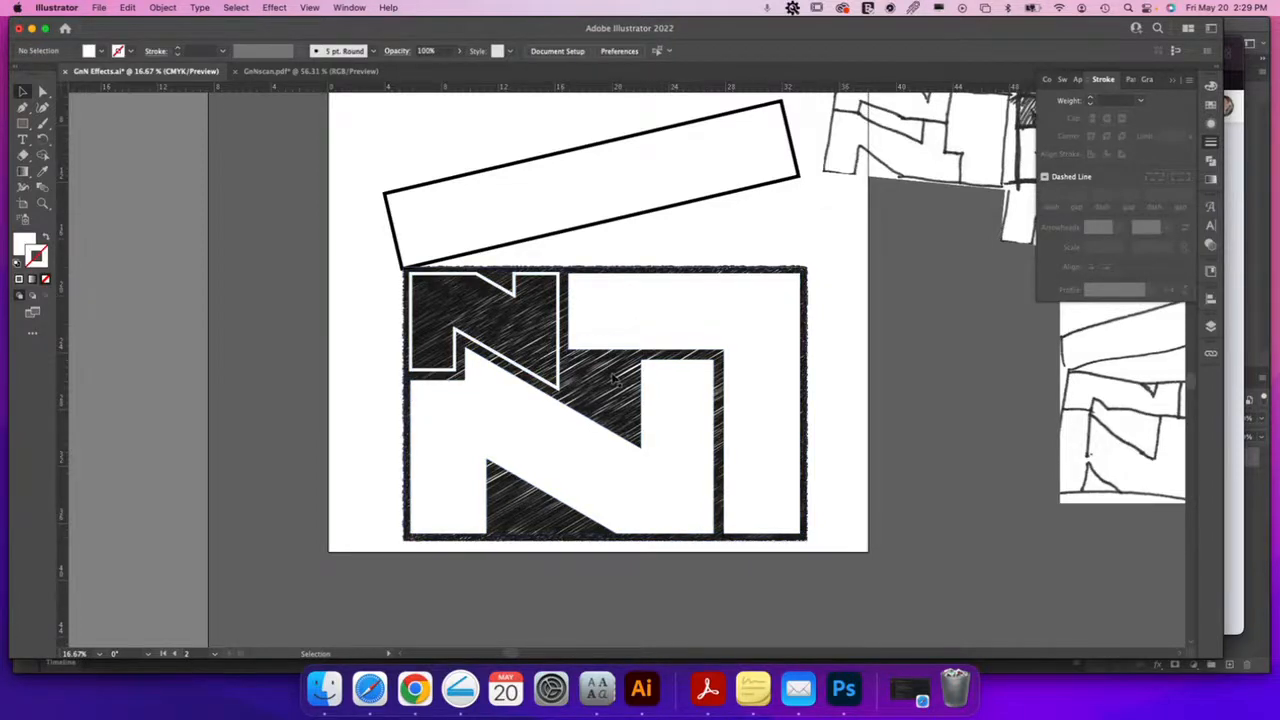
left_click(27, 122)
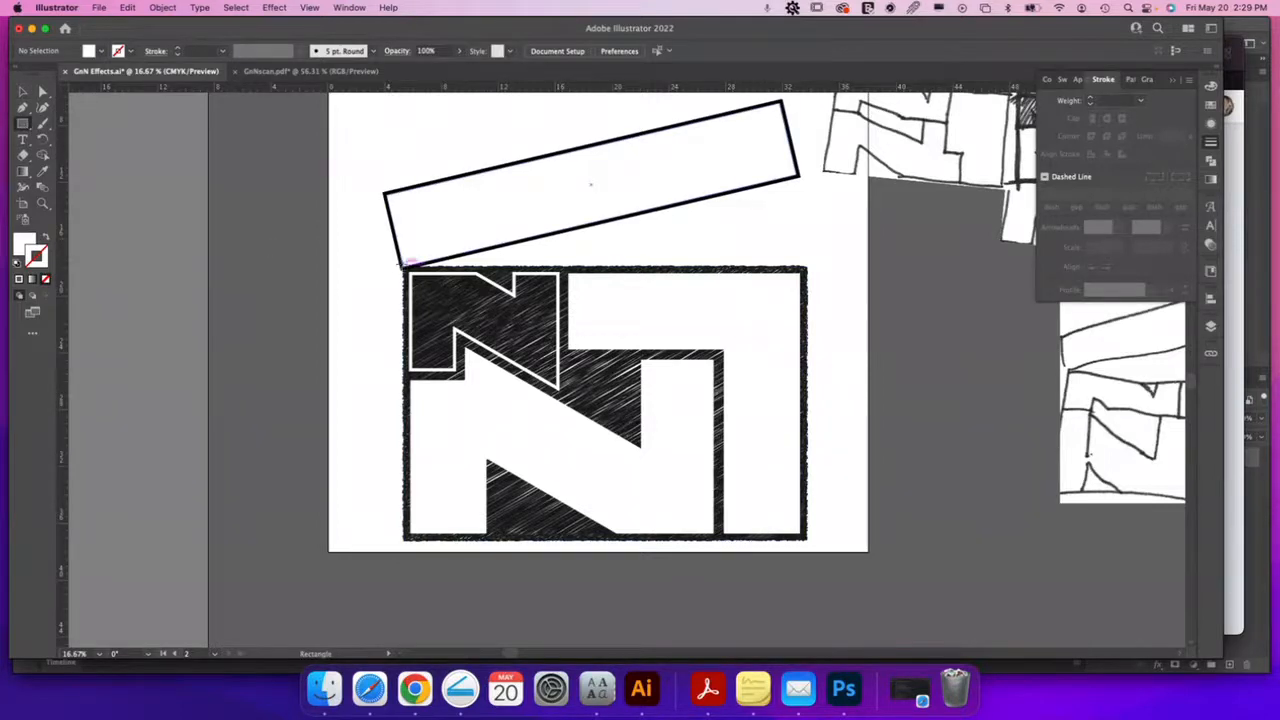
Draw a solid black rectangle behind the N and move the hatched rectangle off to the right
left_click_drag(404, 265, 807, 541)
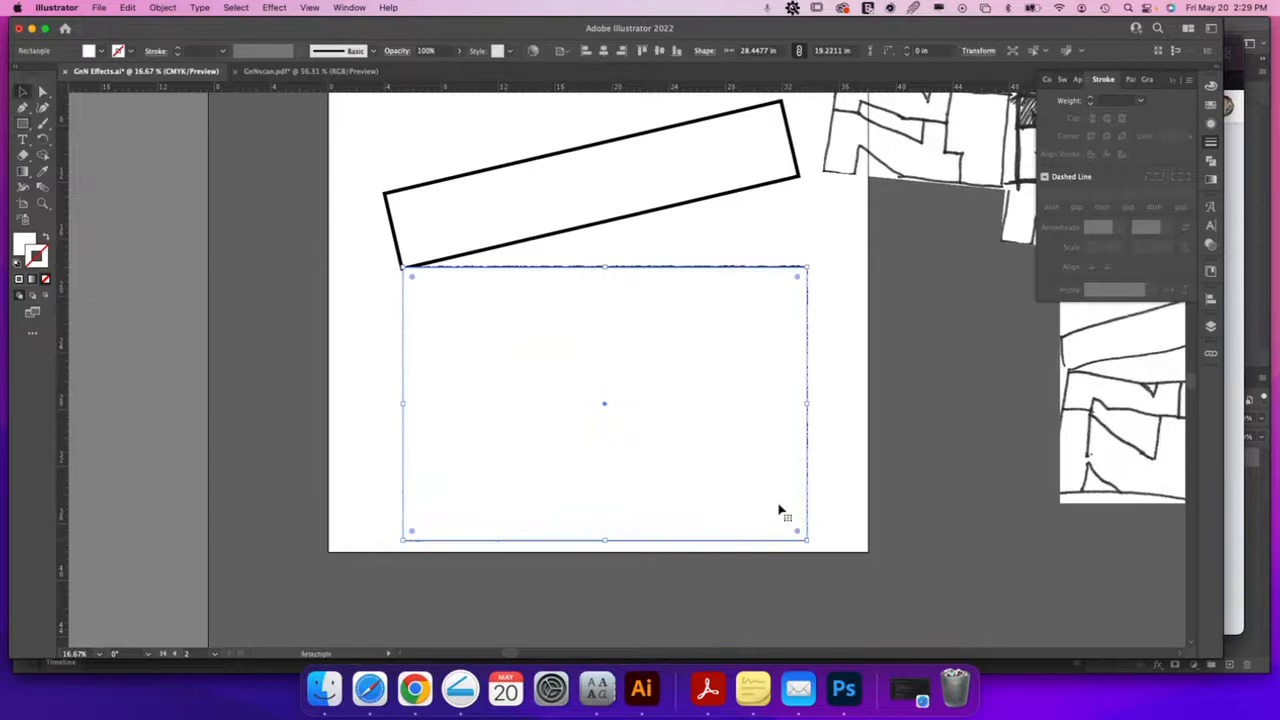
key("super+shift+bracketleft")
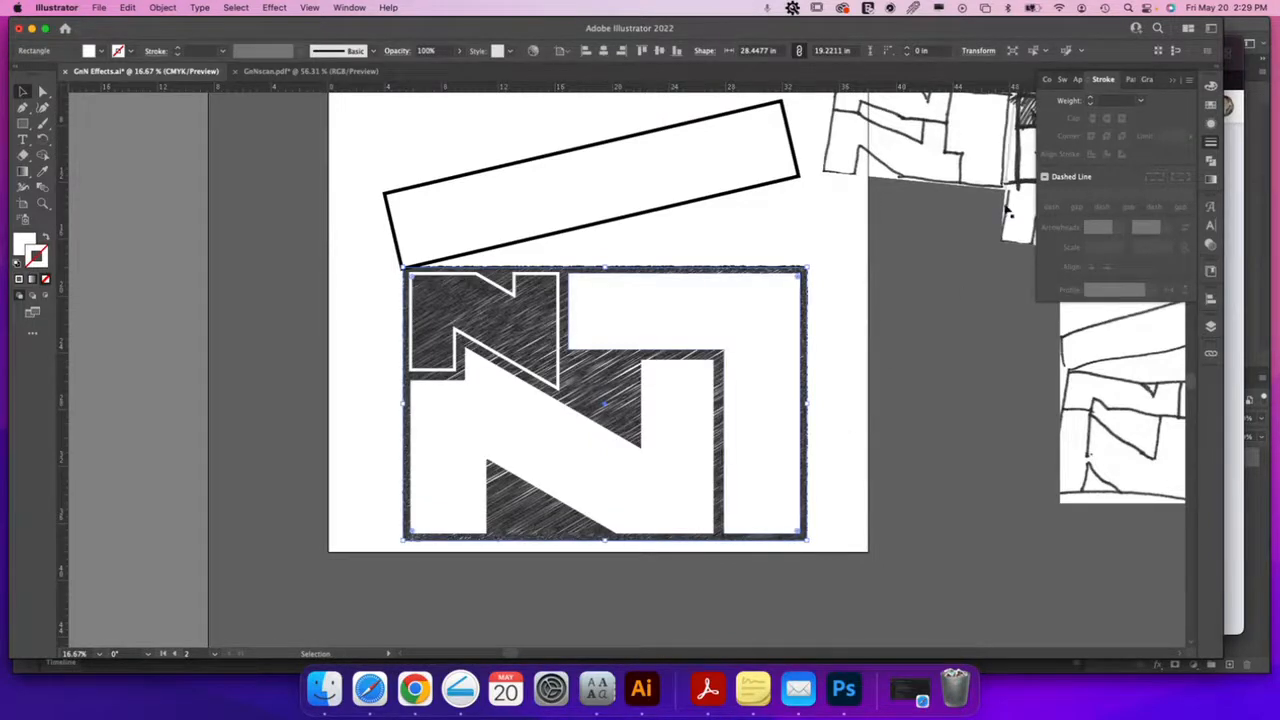
left_click(1211, 85)
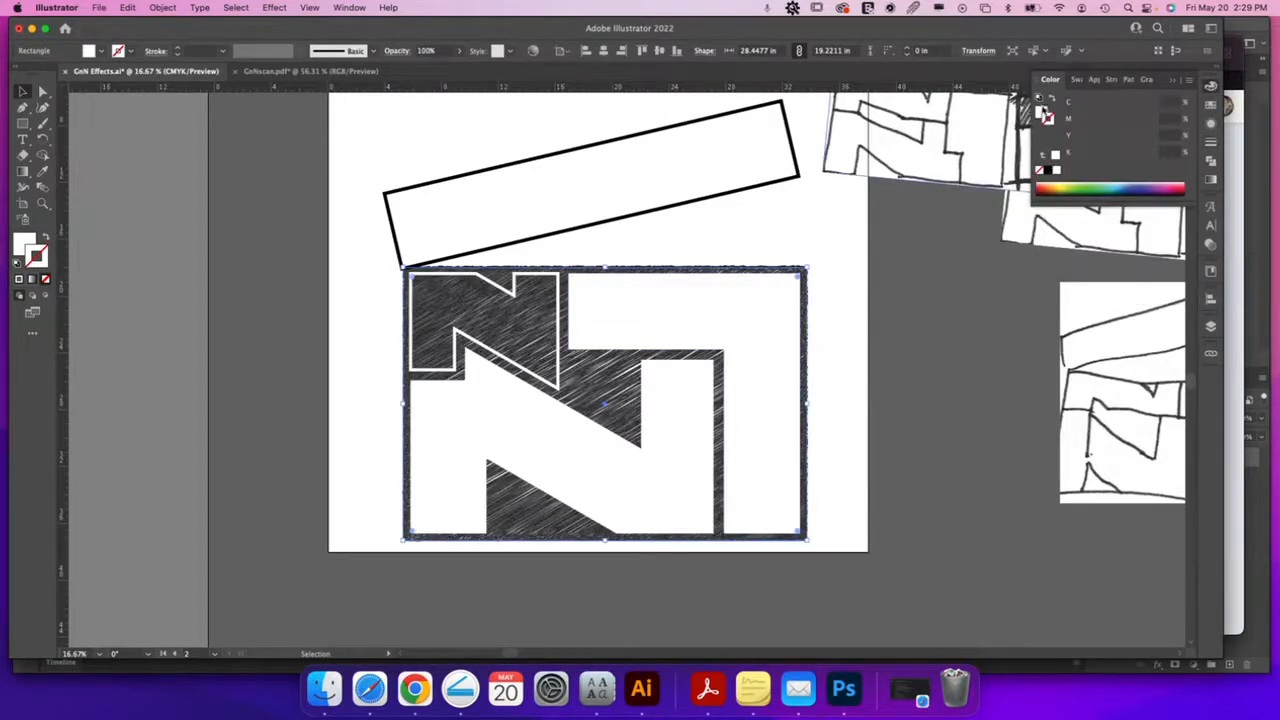
left_click(1047, 172)
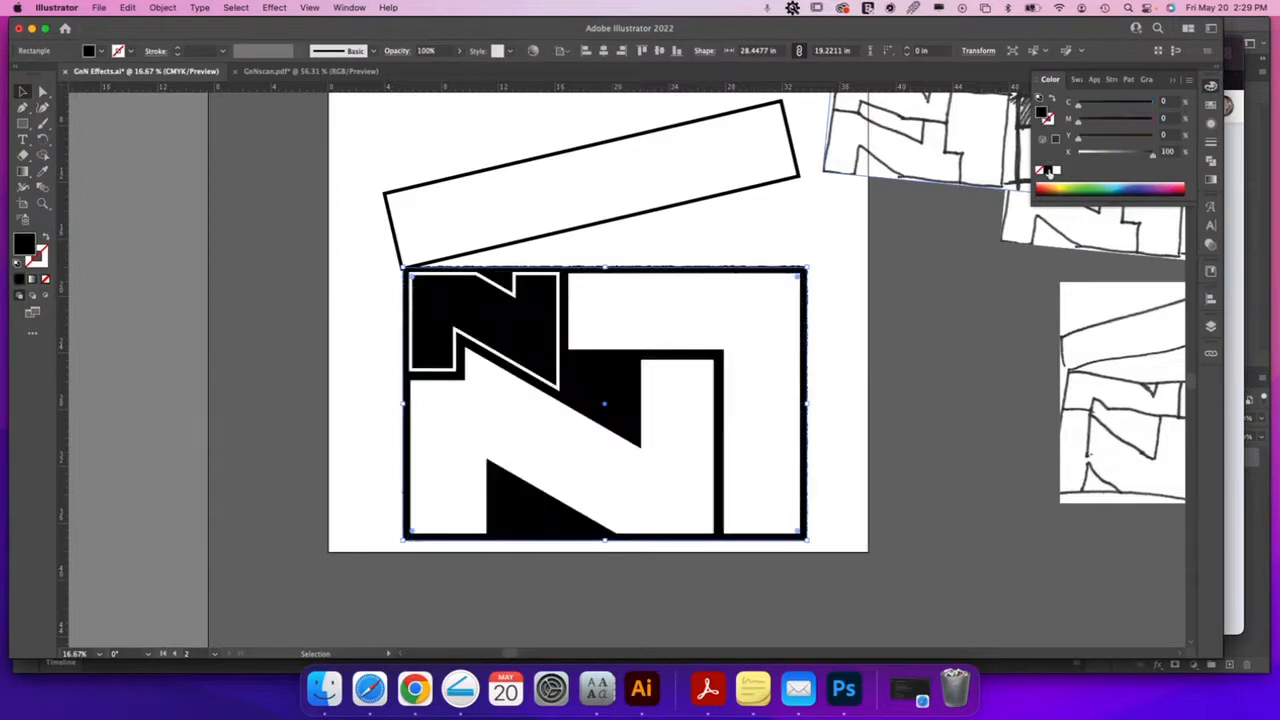
left_click(843, 331)
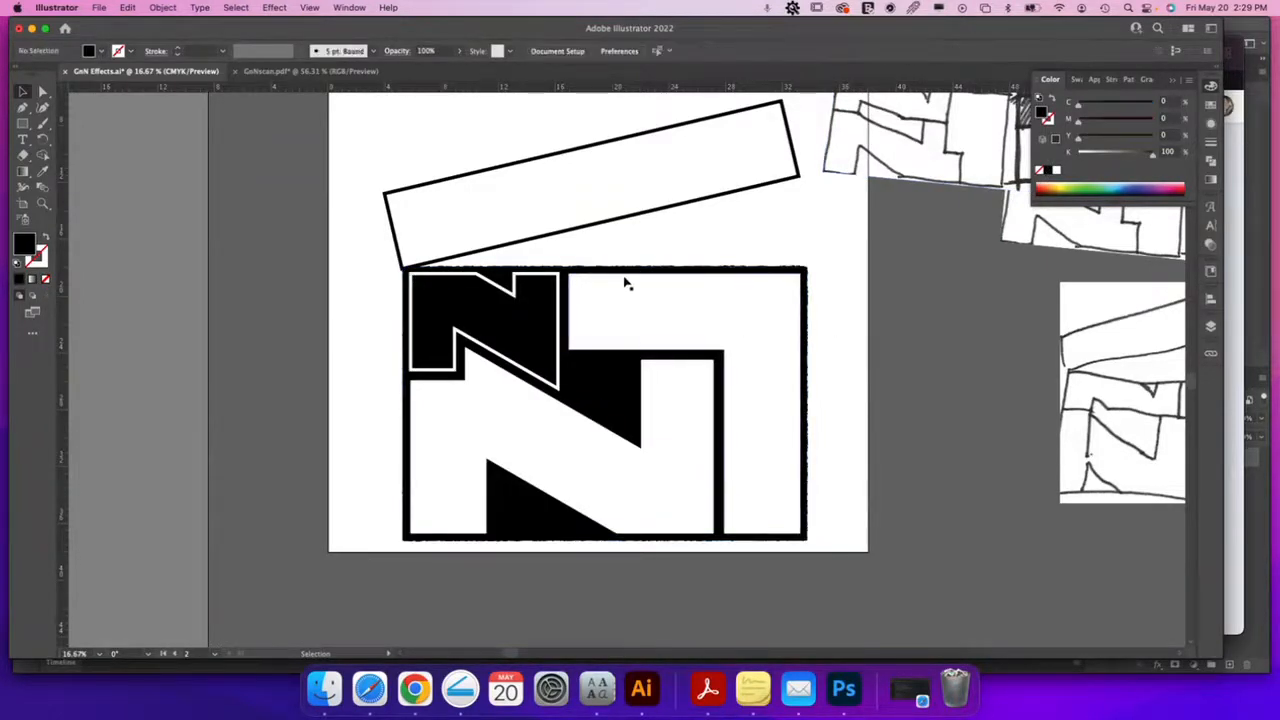
mouse_move(621, 270)
left_mouse_down()
mouse_move(687, 258)
mouse_move(1099, 296)
mouse_move(1083, 297)
left_mouse_up()
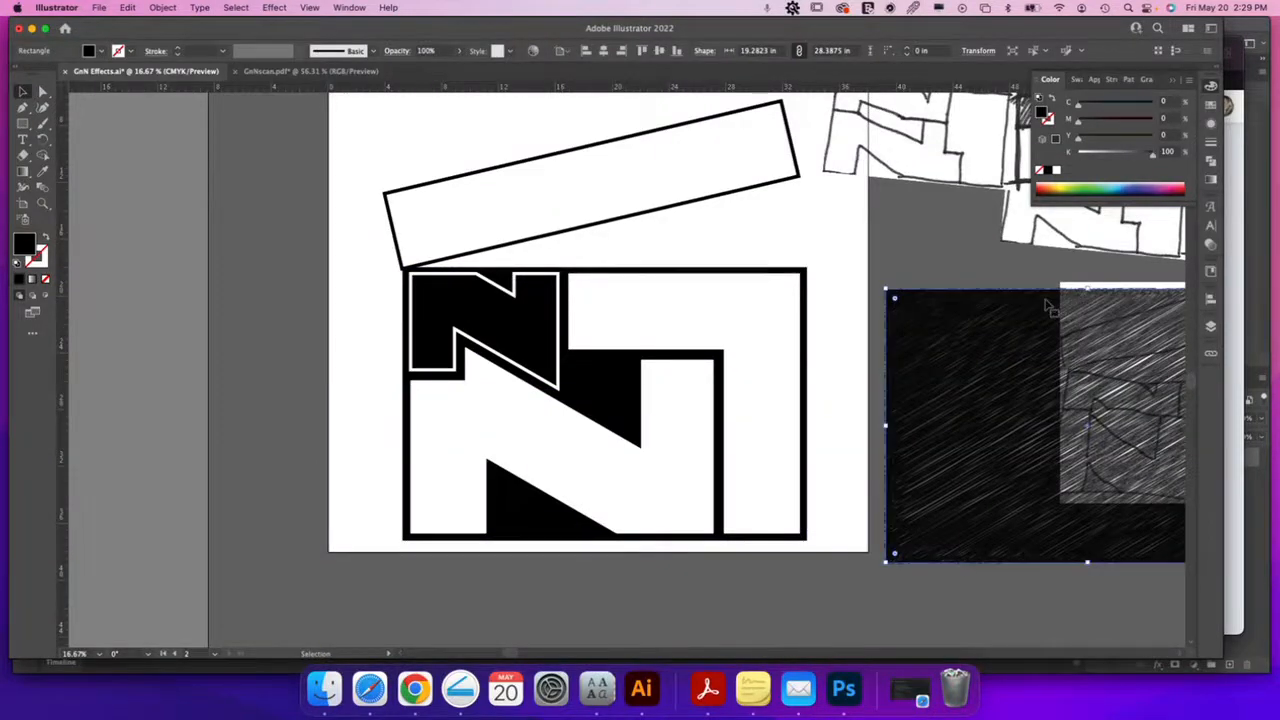
Offset the tilted rectangle by -0.25 in, then delete the original outer rectangle
left_click(630, 176)
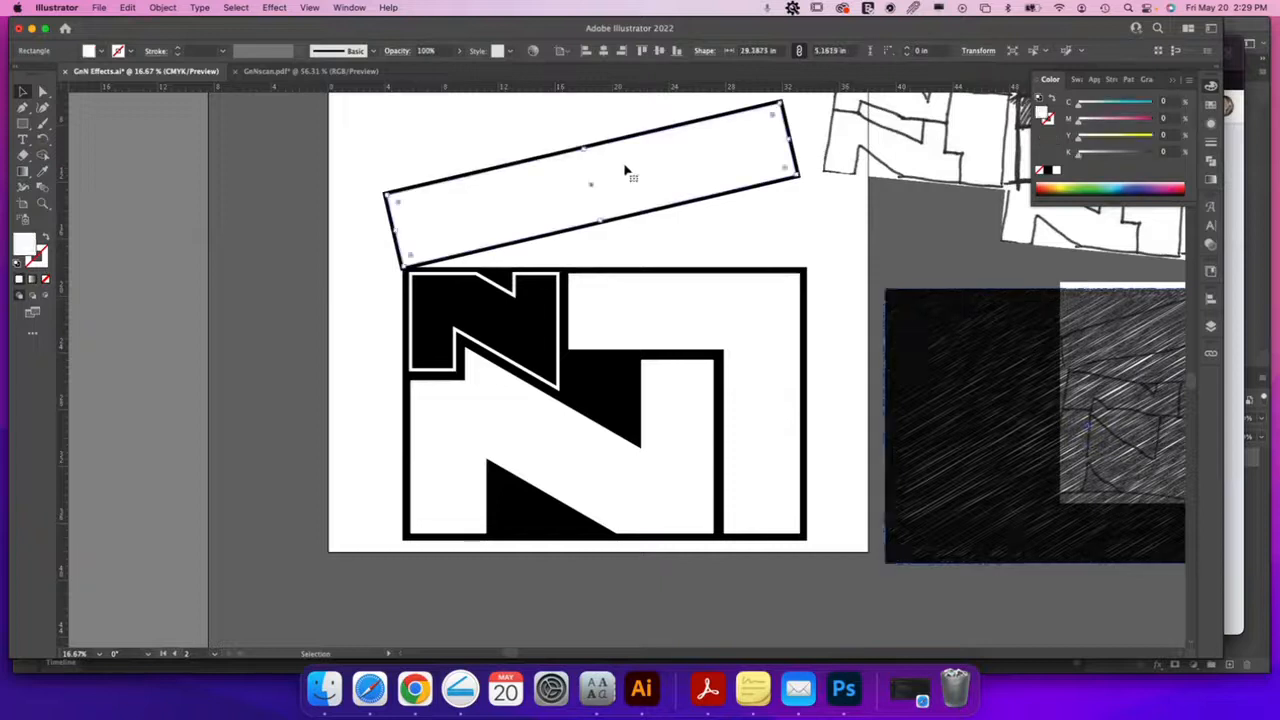
left_click(161, 8)
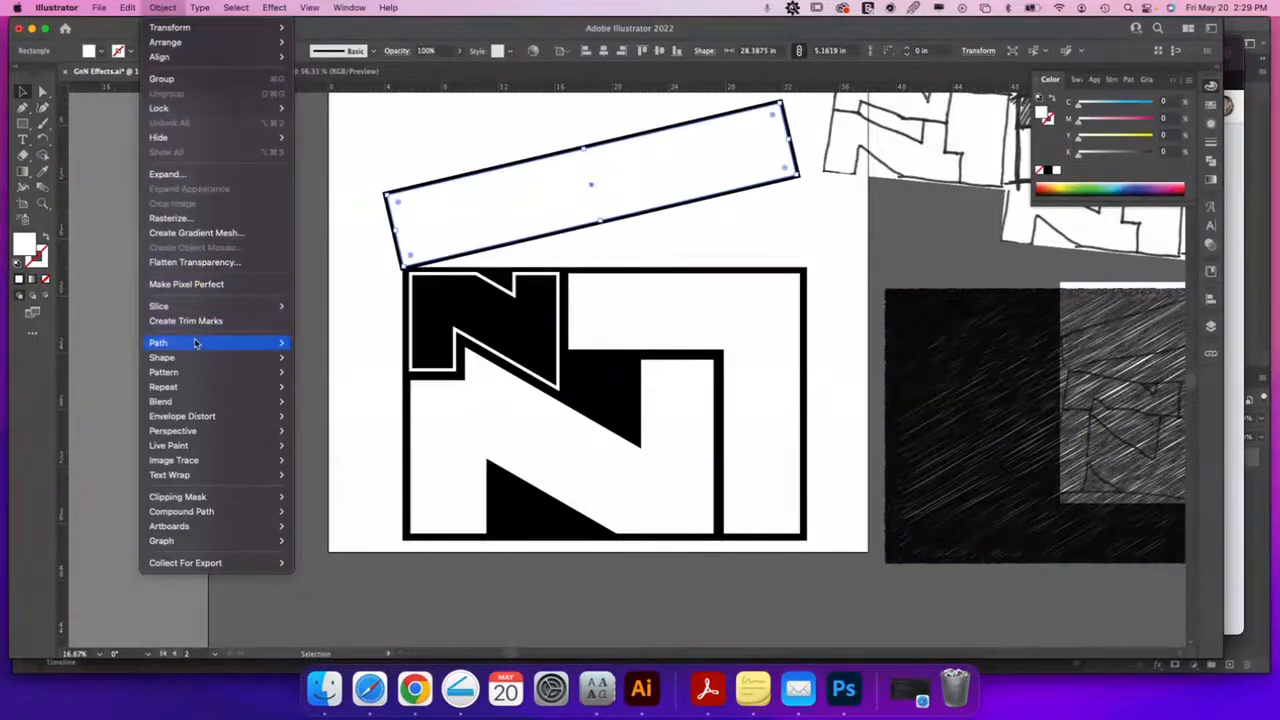
mouse_move(195, 345)
mouse_move(183, 405)
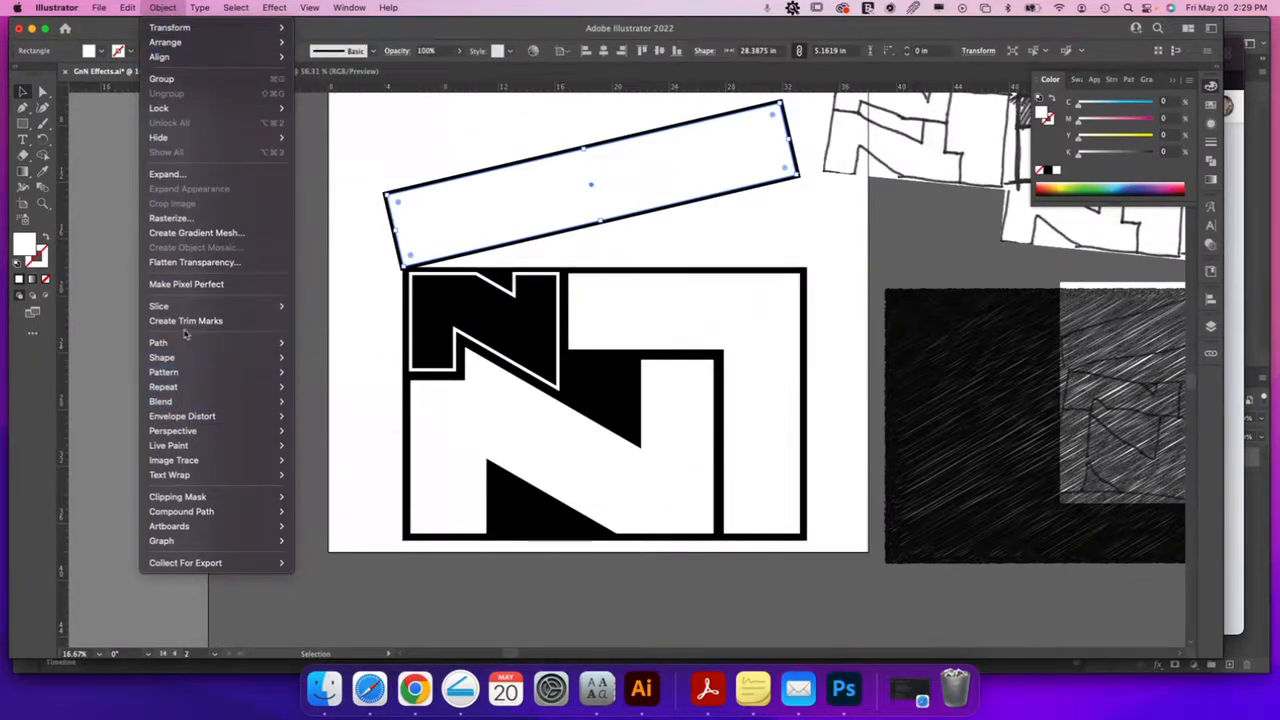
left_click(320, 395)
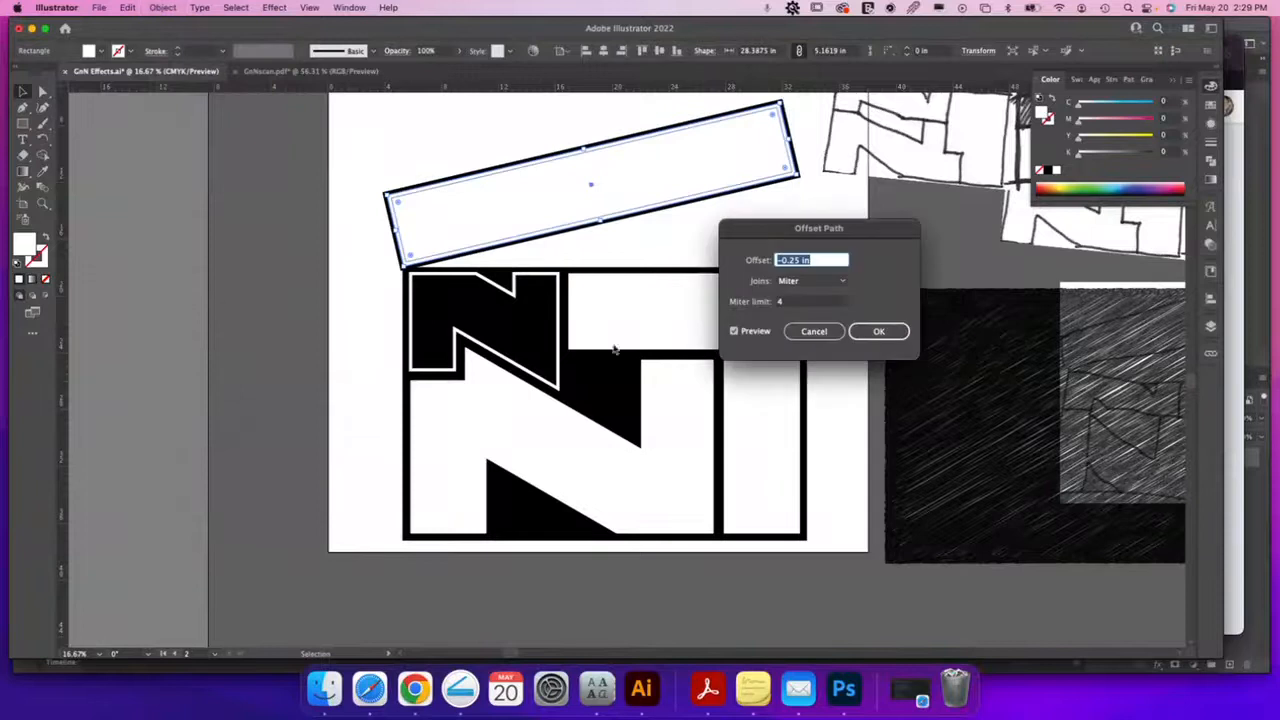
left_click(871, 331)
left_click(674, 135)
key("Delete")
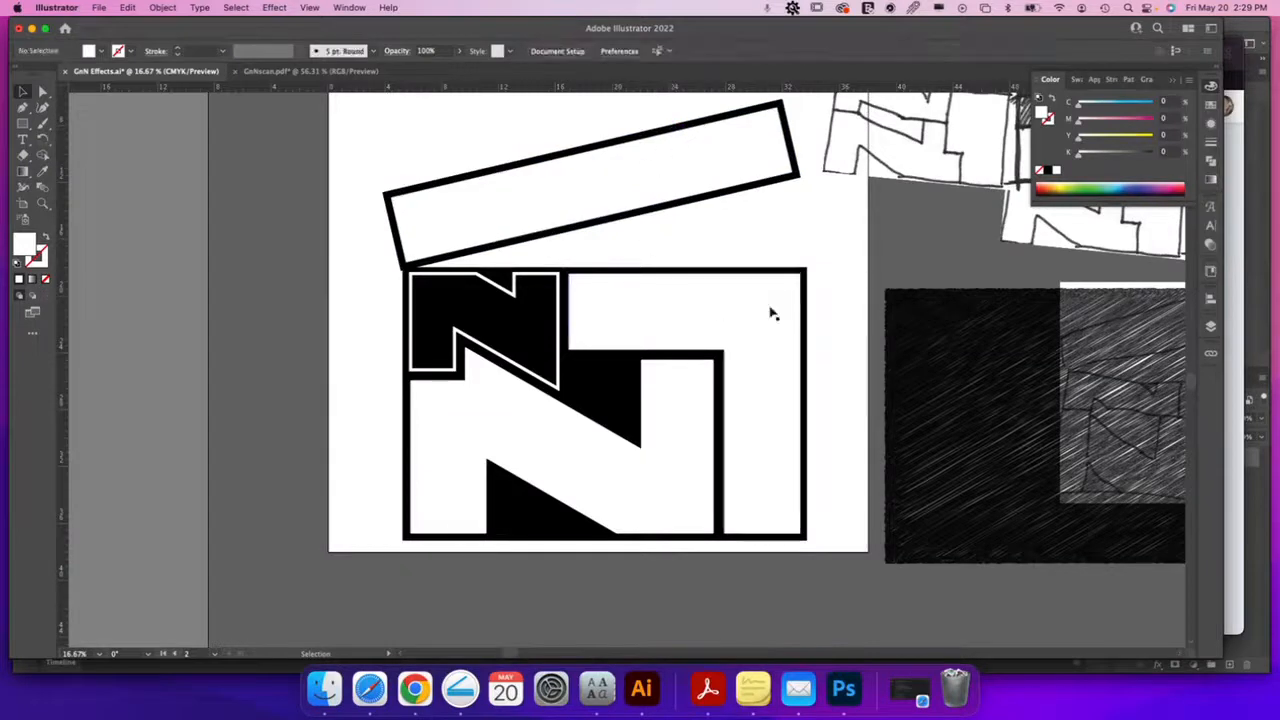
Align the tilted rectangle with the N box's top edge, raising the box edge and lowering the frame
left_click(476, 220)
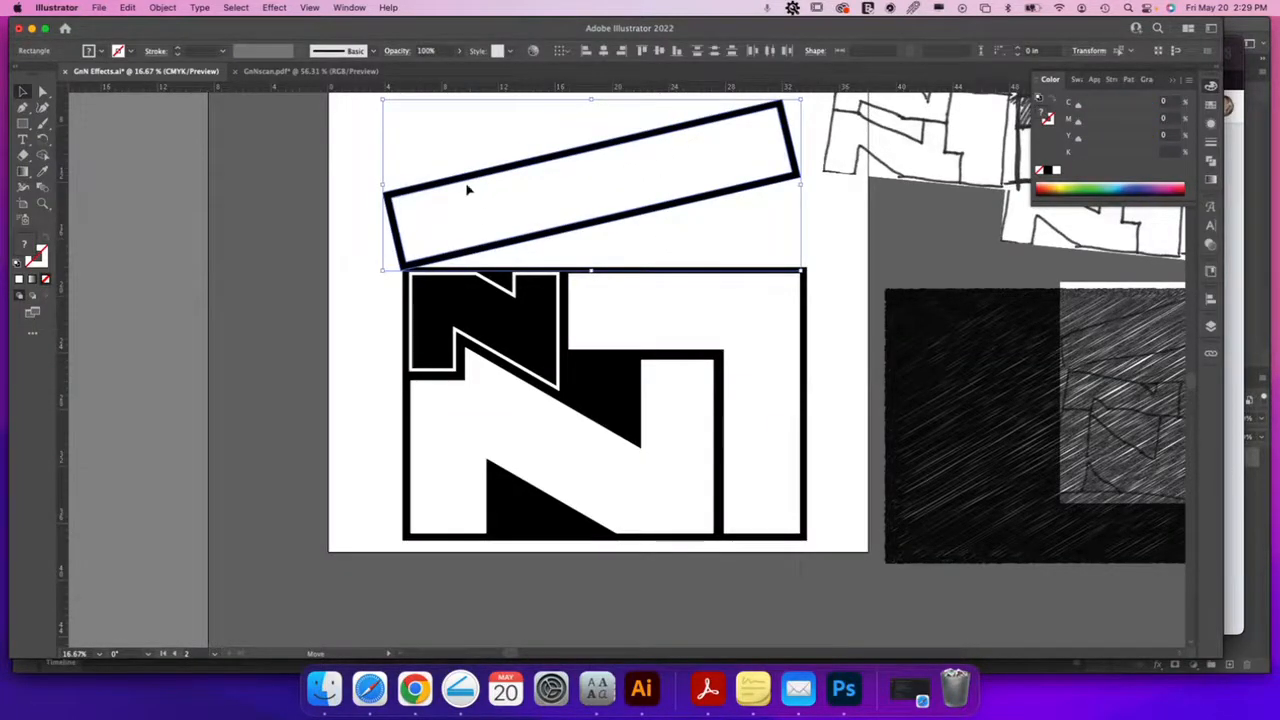
left_click_drag(491, 229, 720, 308)
key("z")
key("v")
left_click_drag(388, 228, 425, 203)
left_click(572, 296)
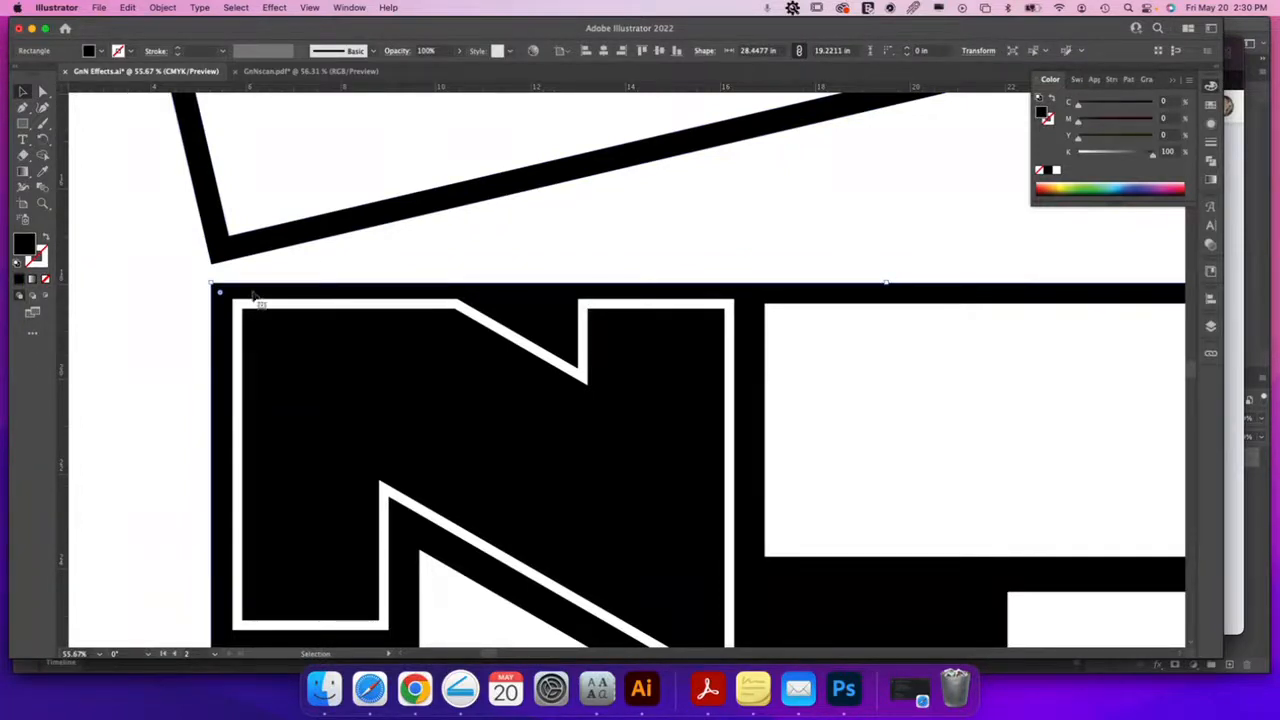
left_click_drag(886, 283, 886, 279)
left_click_drag(526, 149, 523, 163)
Move the reference sketch aside to the right of the artboard
key("super+equal")
key("super+minus")
key("super+minus")
key("super+minus")
key("super+minus")
key("super+minus")
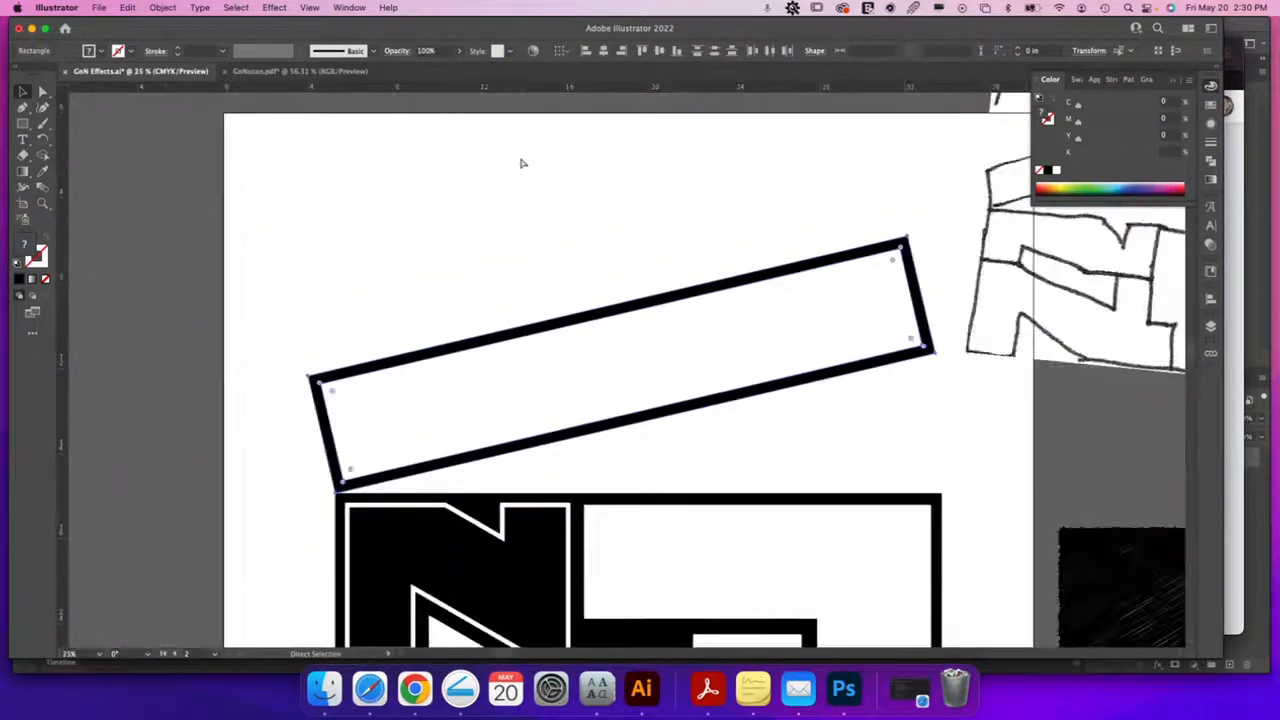
left_click(560, 432)
left_click_drag(538, 529, 694, 430)
key("z")
left_click_drag(411, 545, 457, 457)
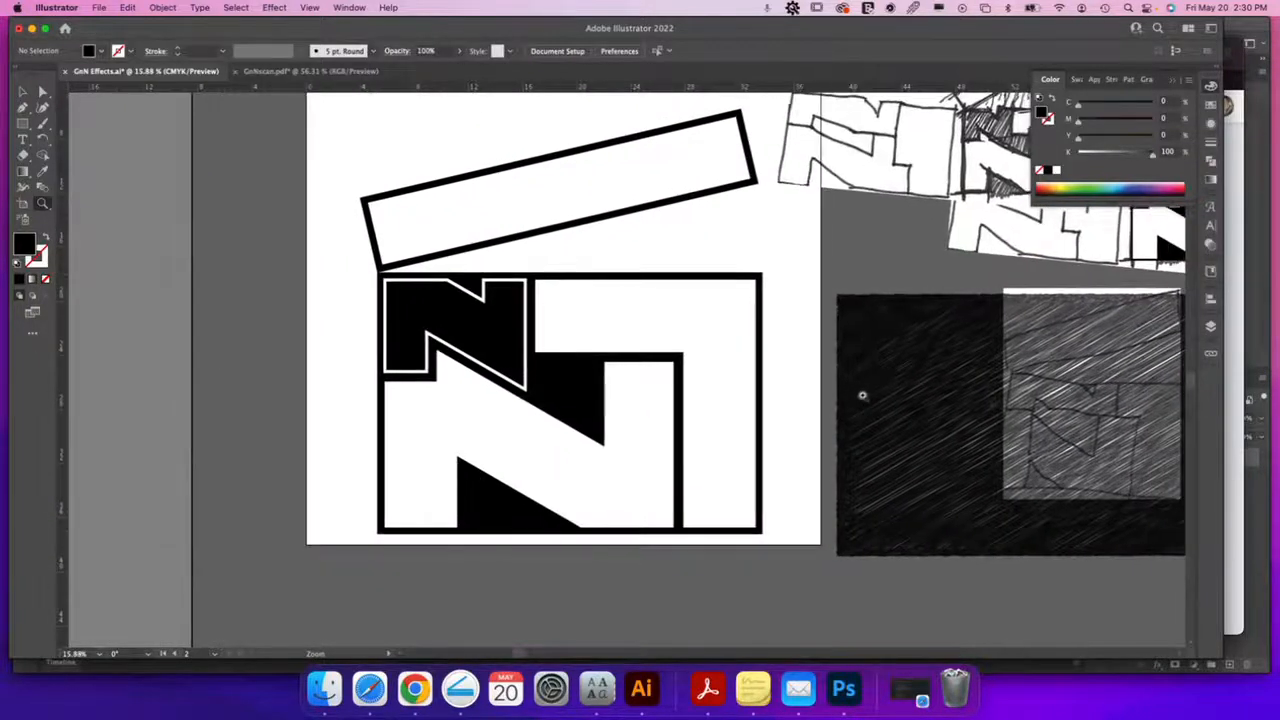
left_click_drag(863, 414, 820, 487)
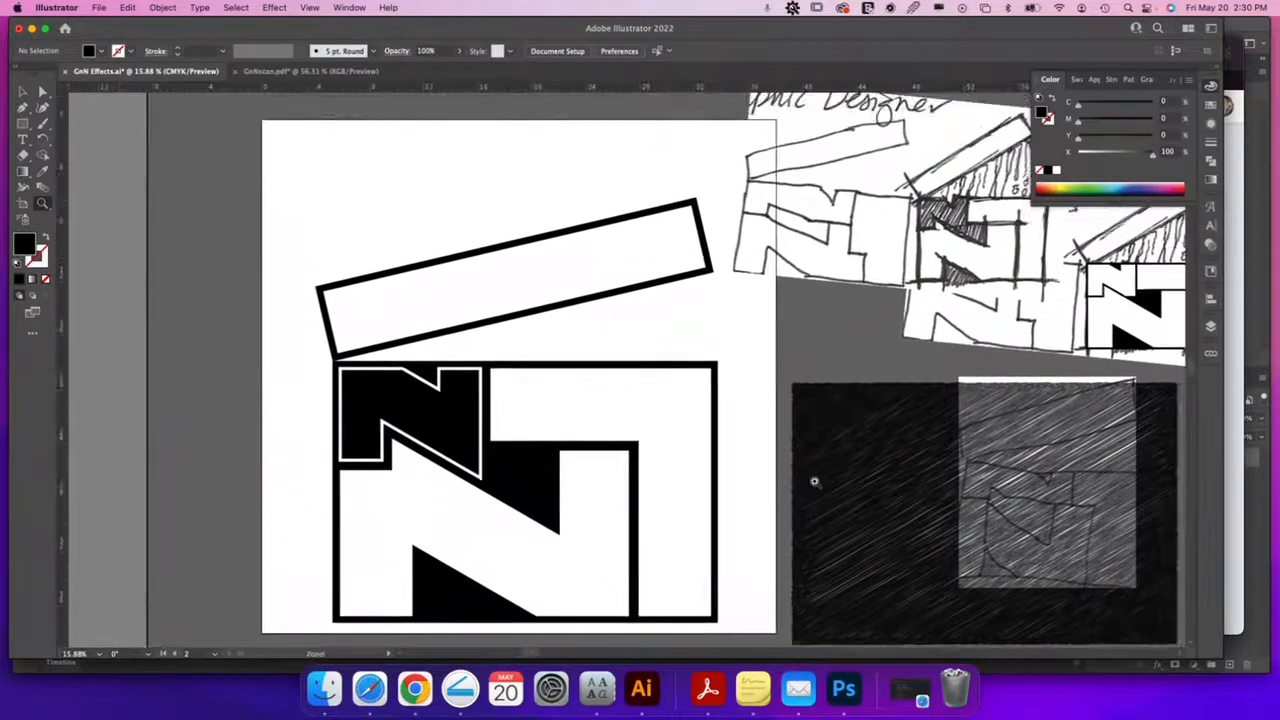
key("v")
left_click_drag(870, 238, 967, 272)
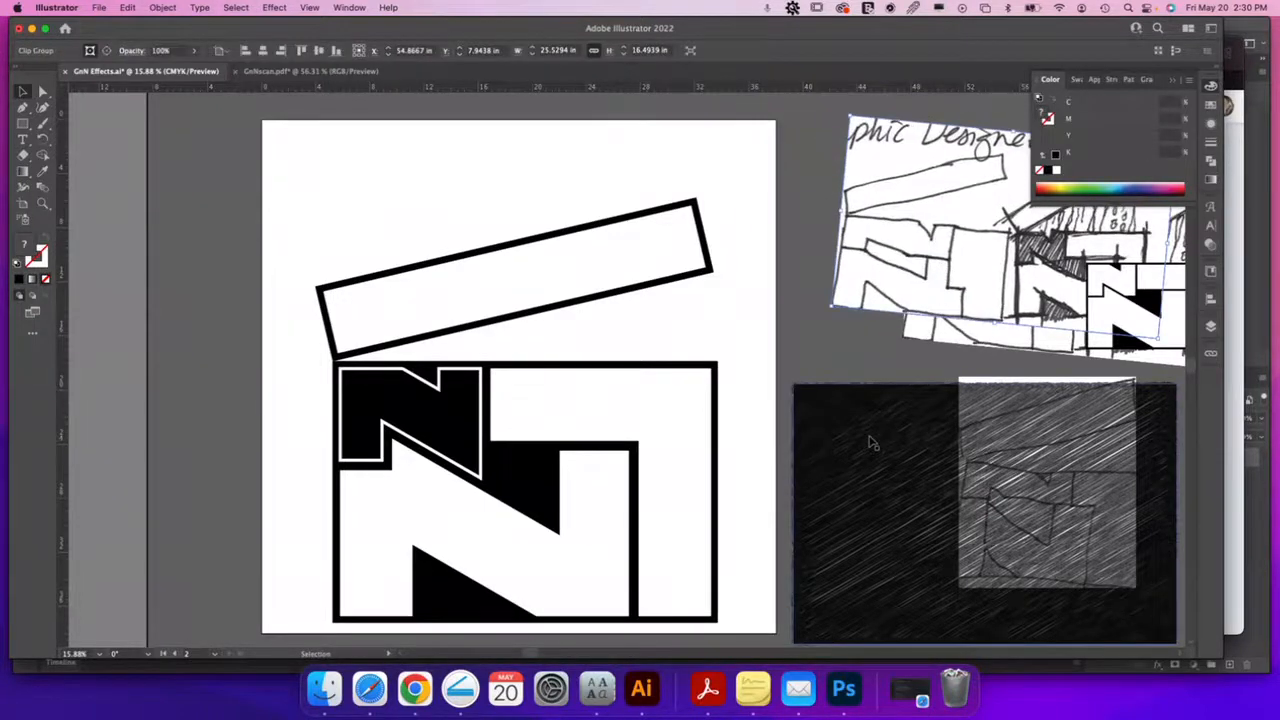
Select the whole logo artwork and move it up on the artboard
scroll(838, 436, "left", 5)
scroll(838, 436, "down", 2)
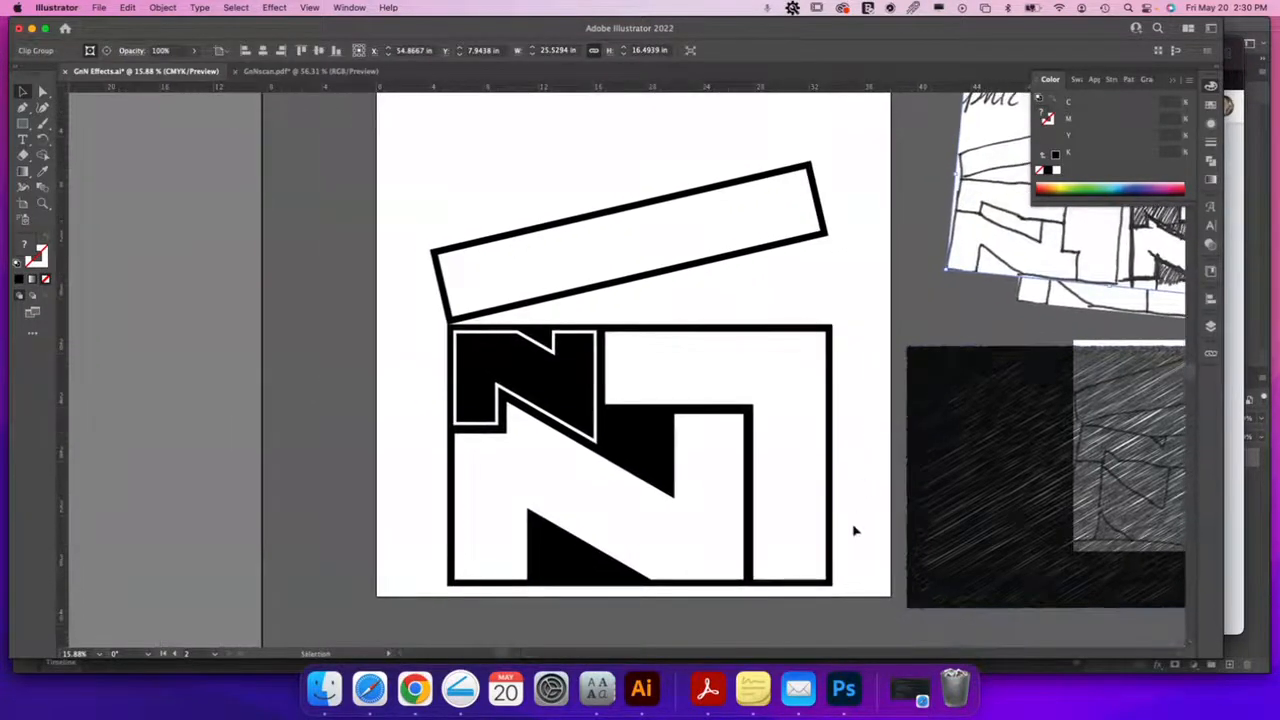
left_click_drag(429, 223, 651, 423)
left_click_drag(714, 366, 714, 320)
left_click(700, 570)
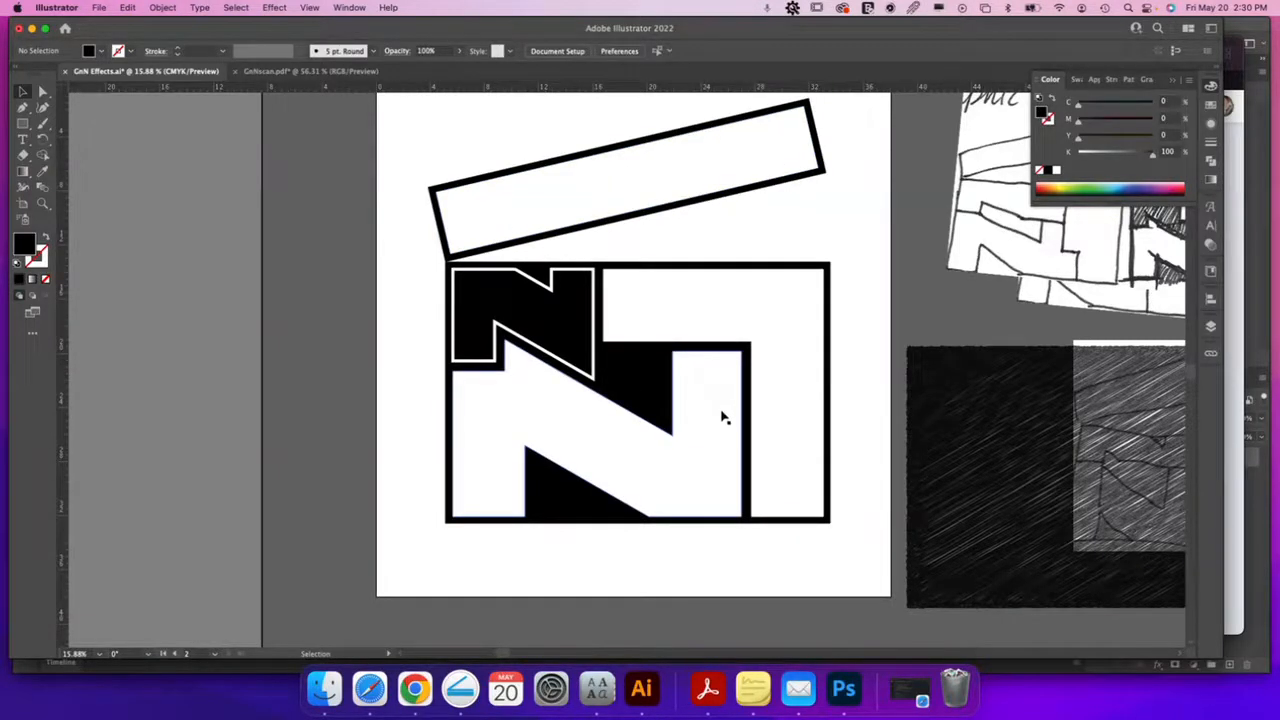
Type 'EFFECTS' as a new text line below the logo
key("t")
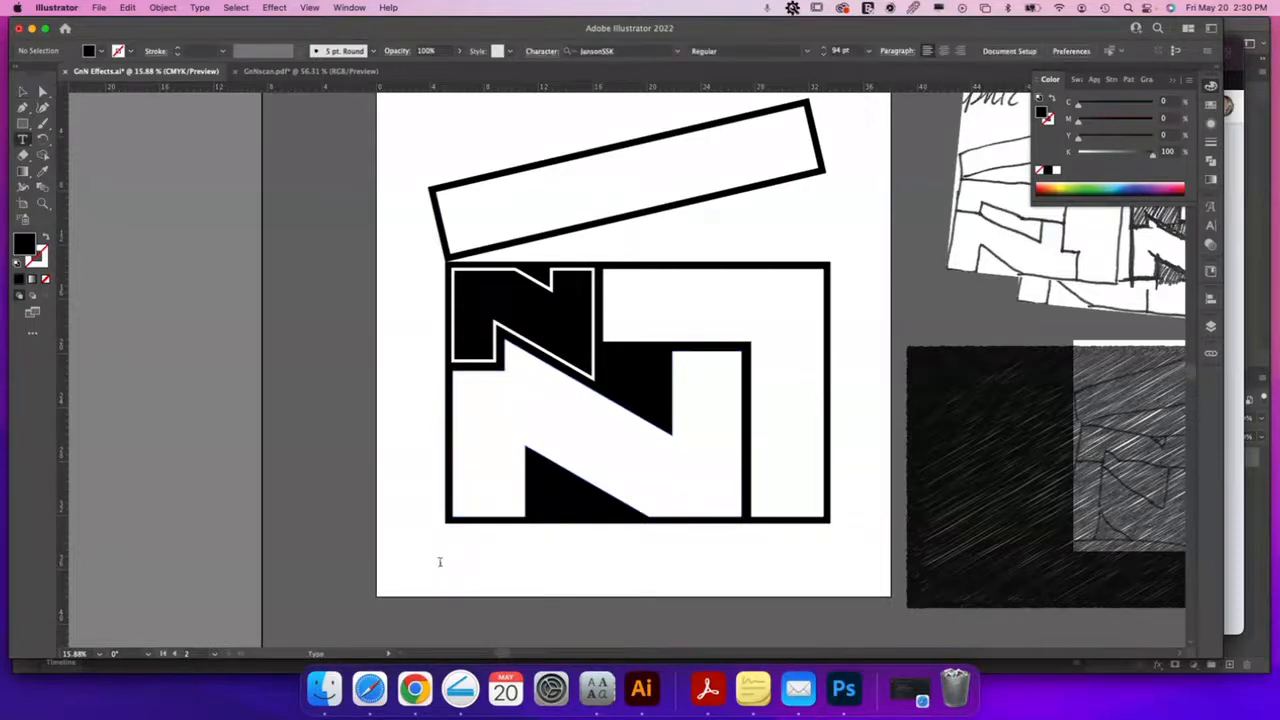
left_click(440, 562)
type("EFFECTS")
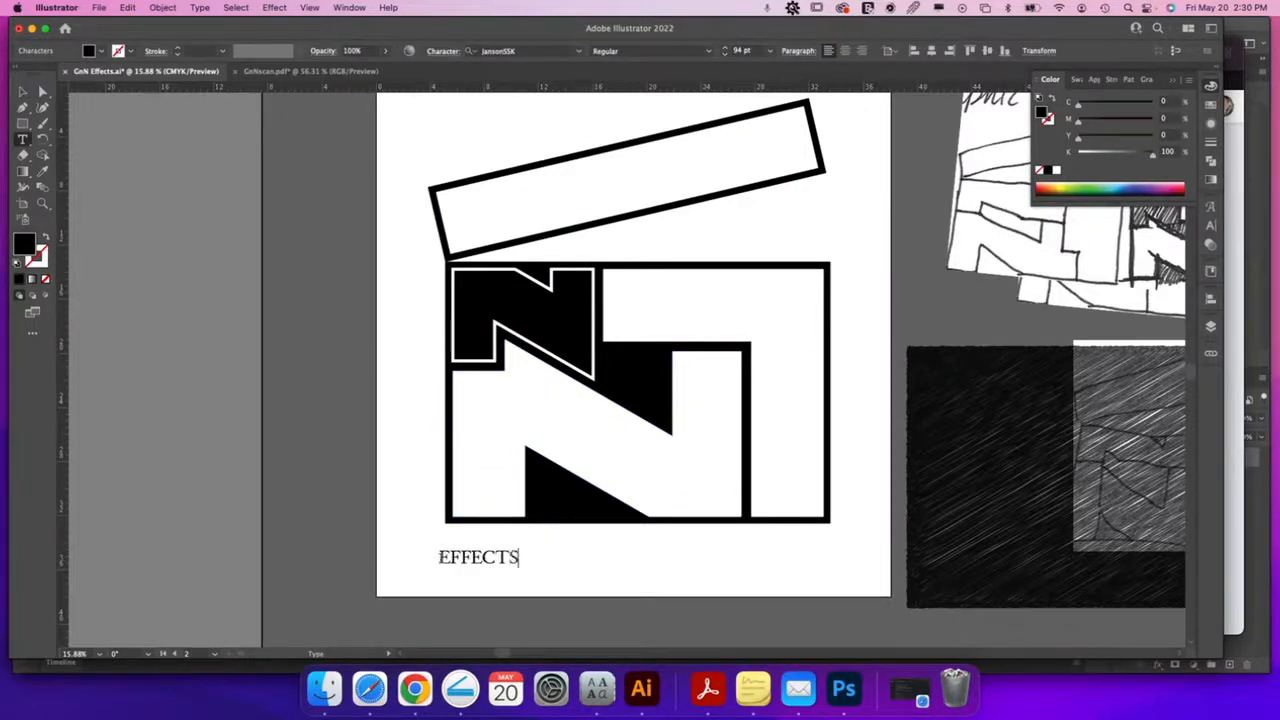
left_click(22, 91)
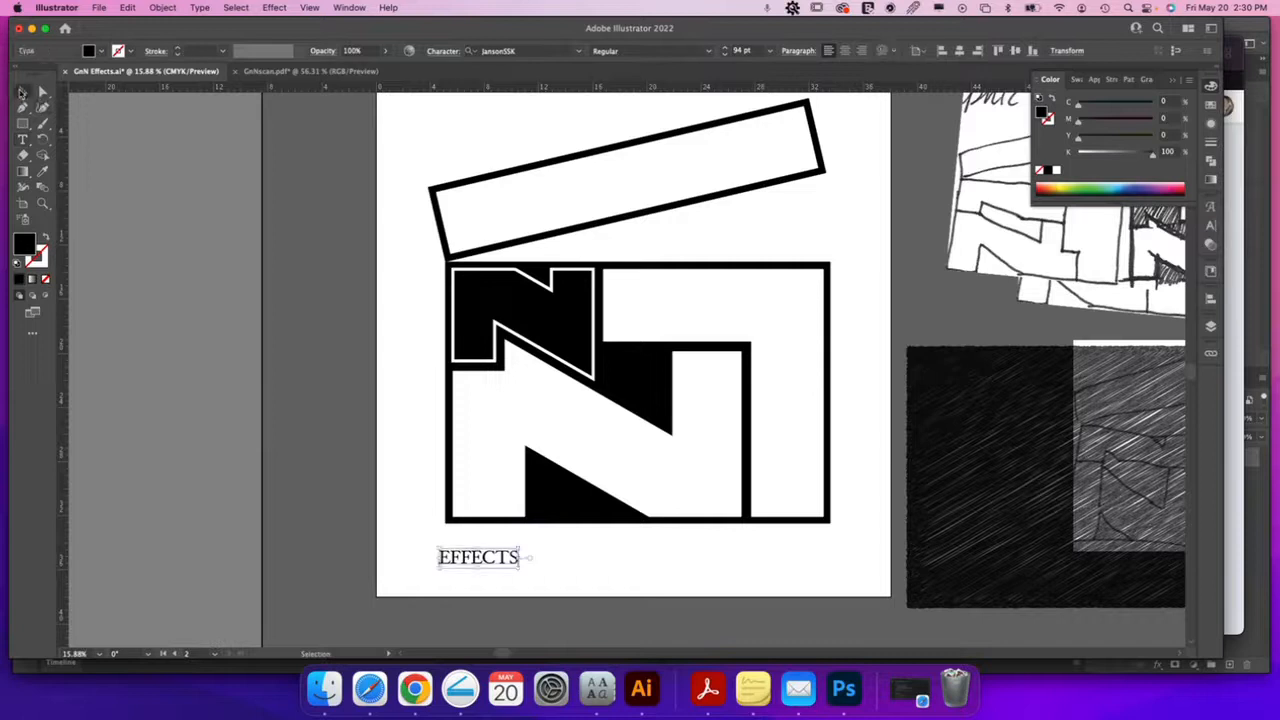
Set the EFFECTS text in the Square 721 Bold Extended font
left_click(577, 51)
left_click(505, 94)
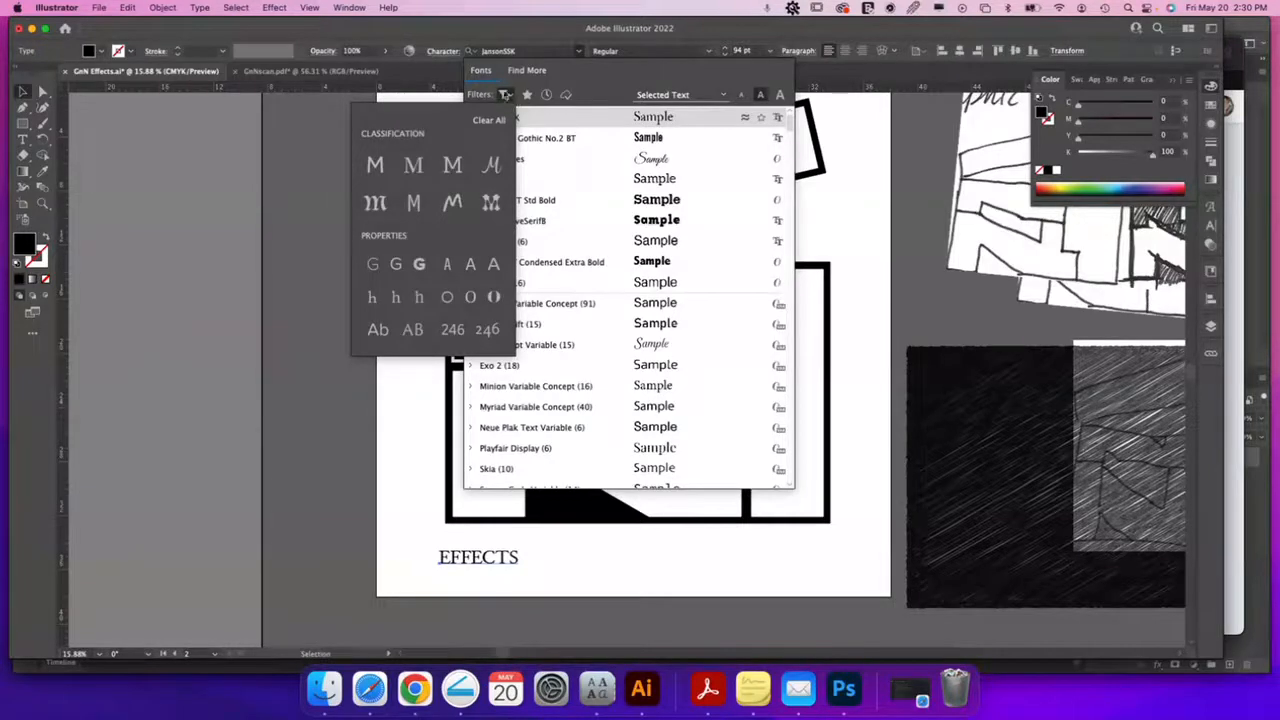
left_click(520, 48)
type("square")
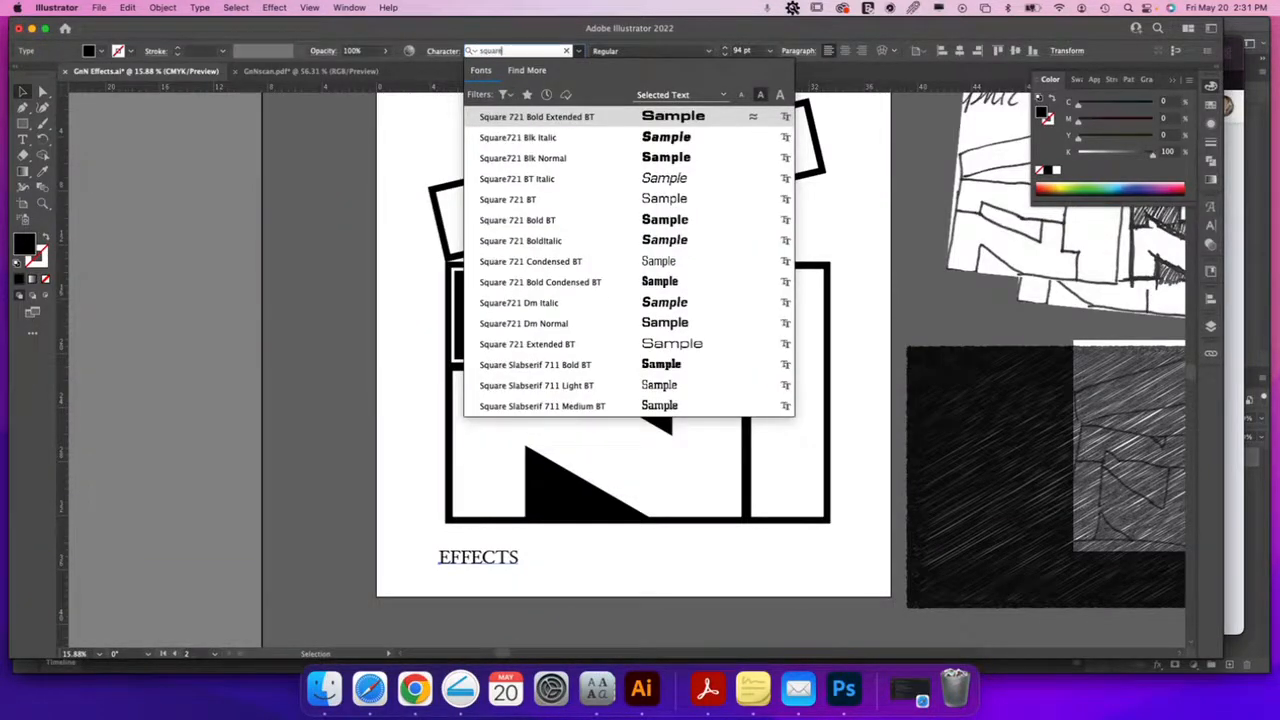
left_click(690, 117)
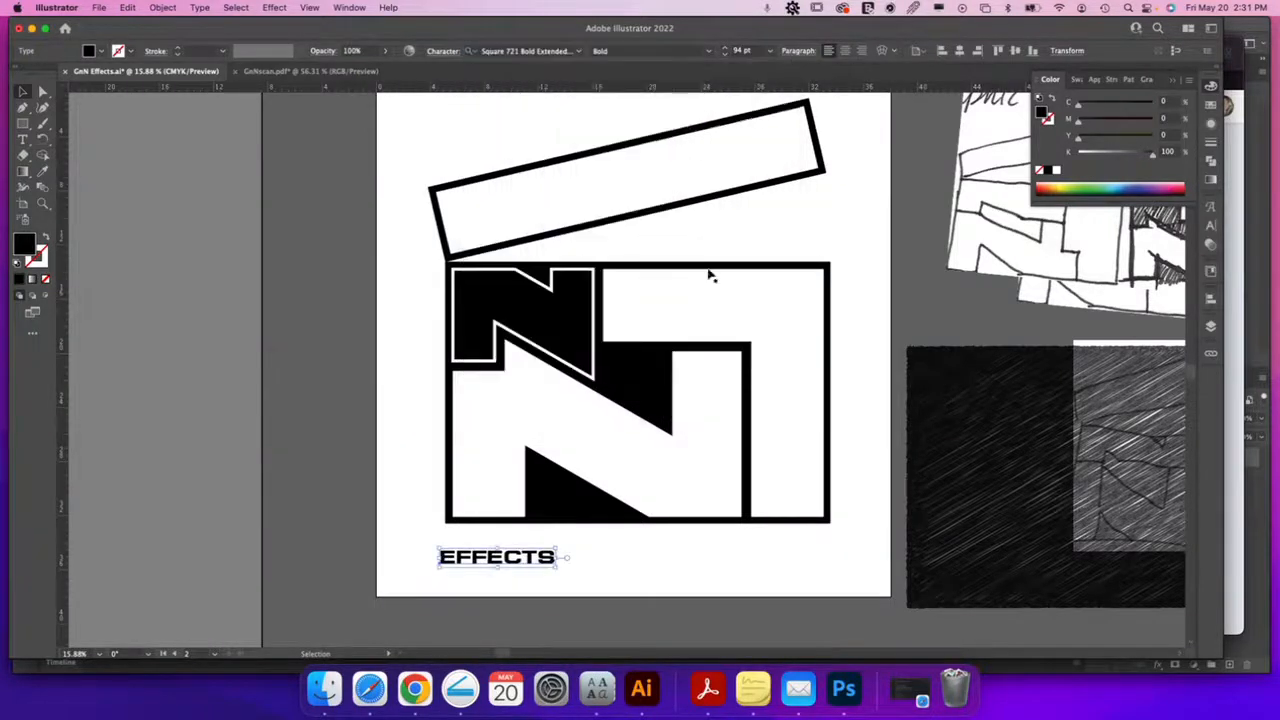
Place EFFECTS flush under the N box and scale it to the box's full width
mouse_move(466, 560)
left_mouse_down()
mouse_move(474, 546)
mouse_move(479, 562)
mouse_move(475, 539)
left_mouse_up()
left_click(491, 585)
left_click_drag(564, 541, 830, 634)
left_click(878, 535)
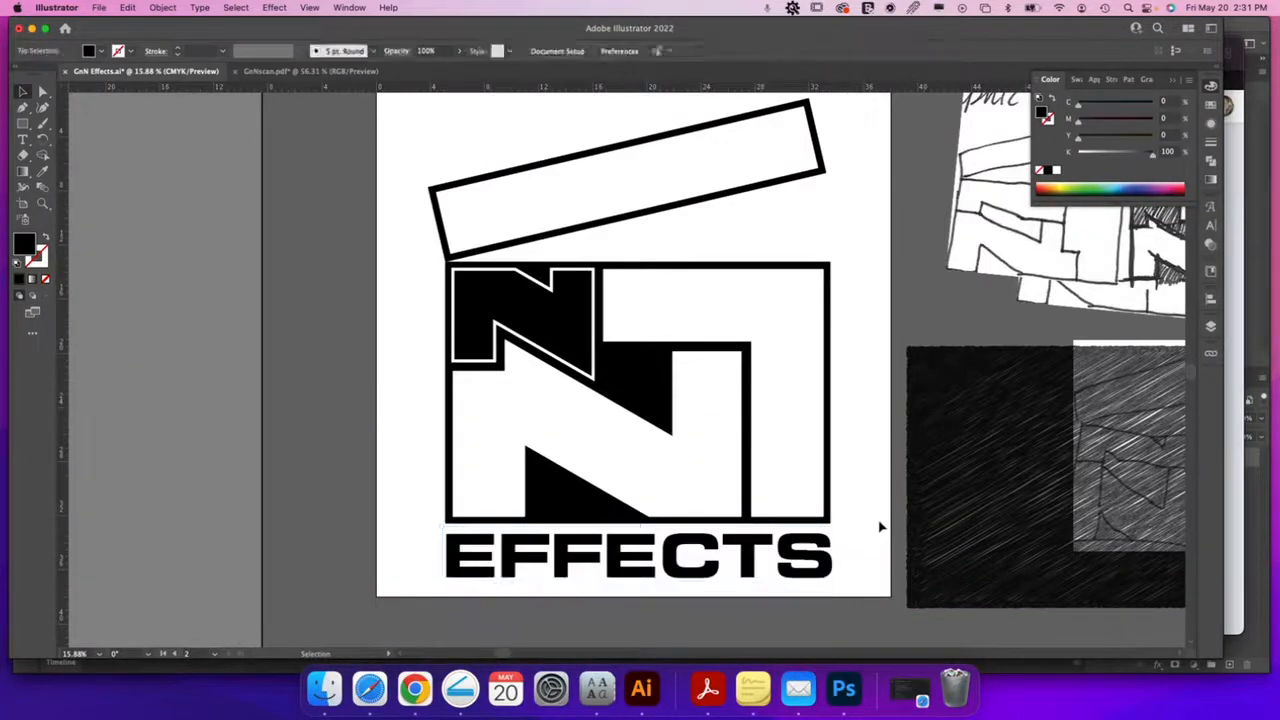
scroll(882, 525, "up", 3)
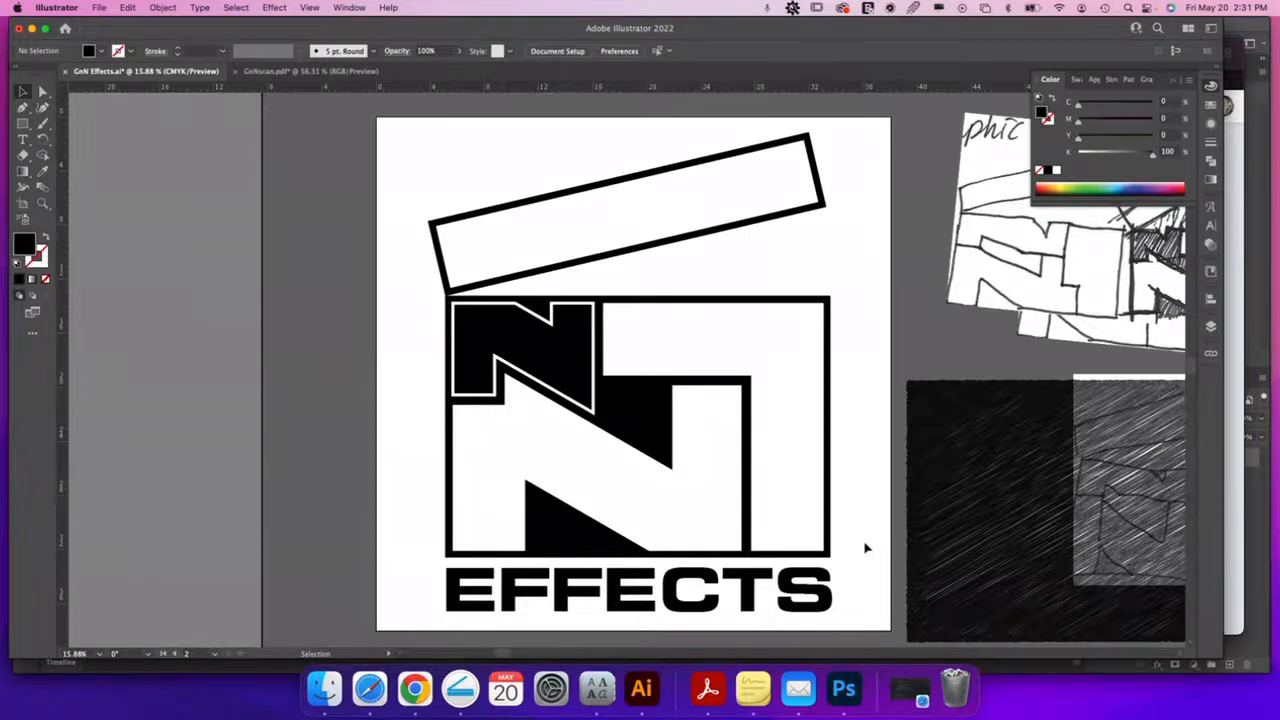
left_click_drag(874, 489, 771, 492)
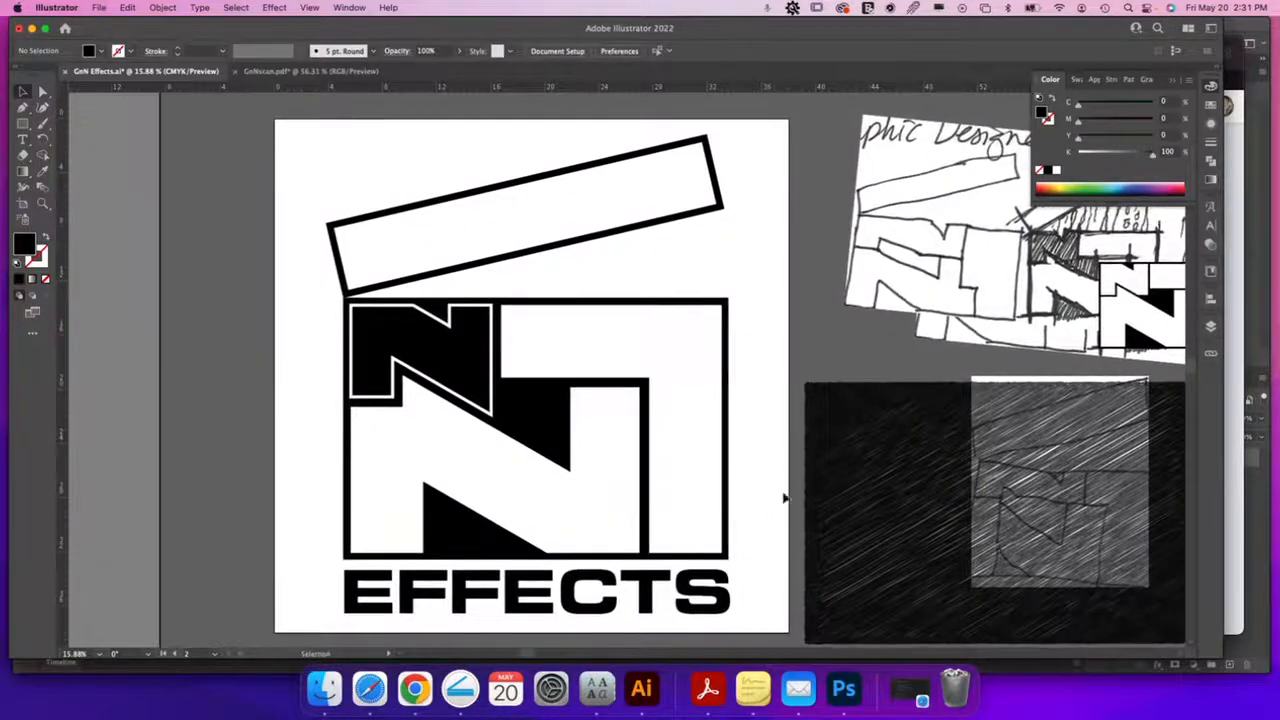